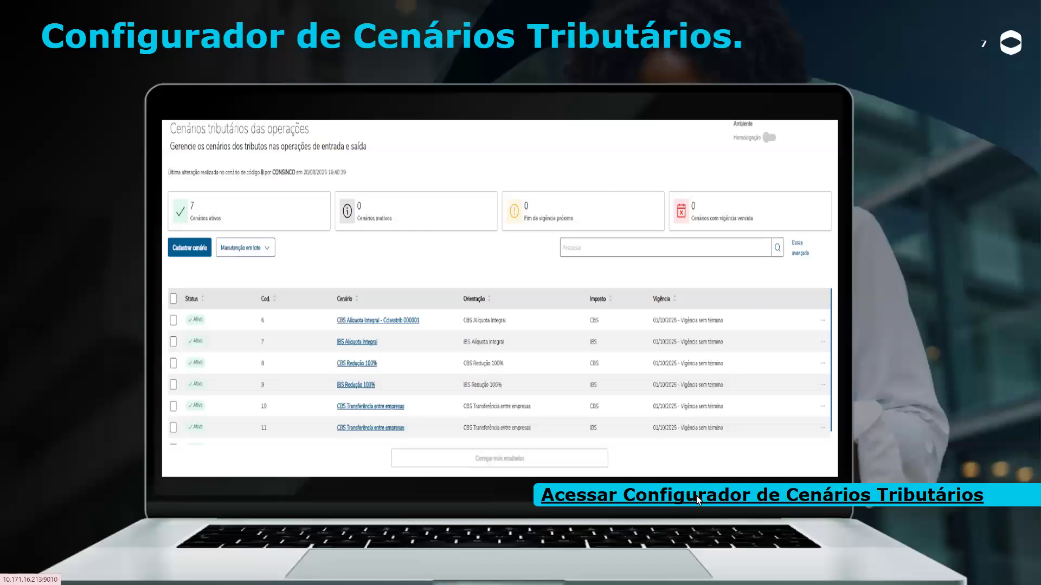
Leave the full-screen slideshow at slide 7, 'Configurador de Cenários Tributários'
key("Escape")
Switch to the TOTVS Varejo Fiscal page and open Cadastro de Cenários Tributários
left_click(191, 25)
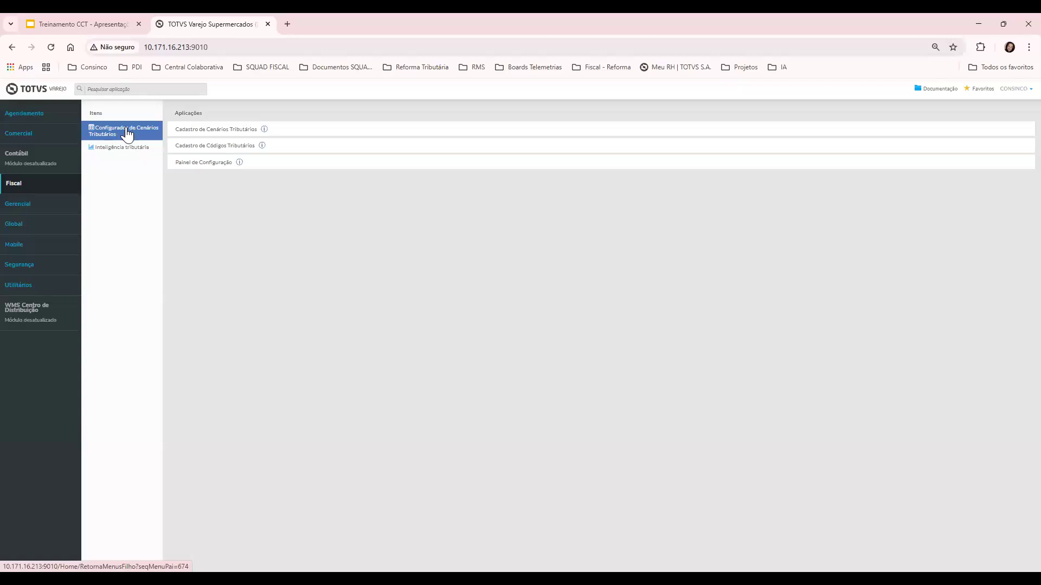
left_click(205, 134)
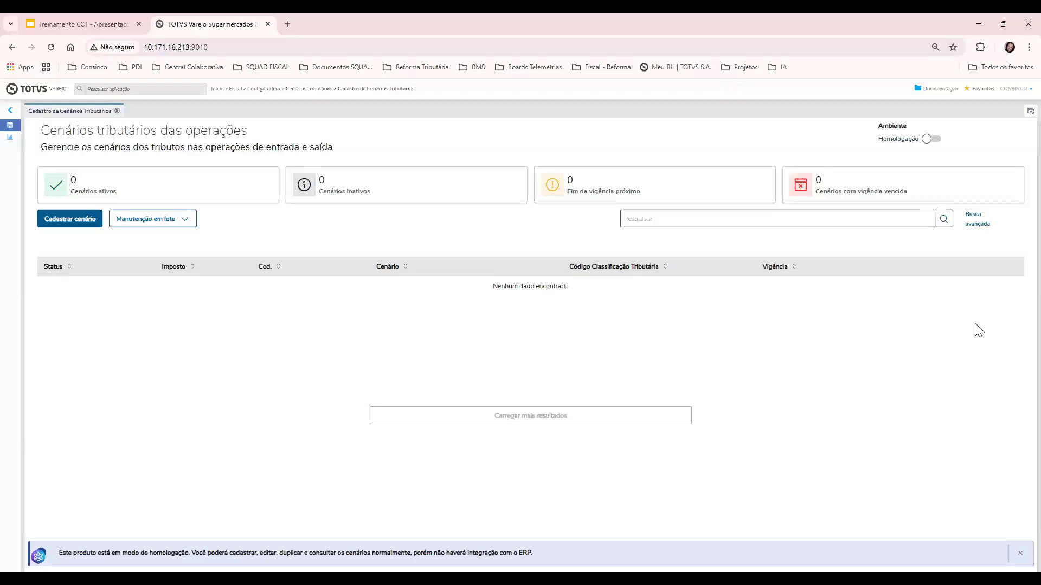
Start registering a new tax scenario with Cadastrar cenário from the empty list
left_click(78, 224)
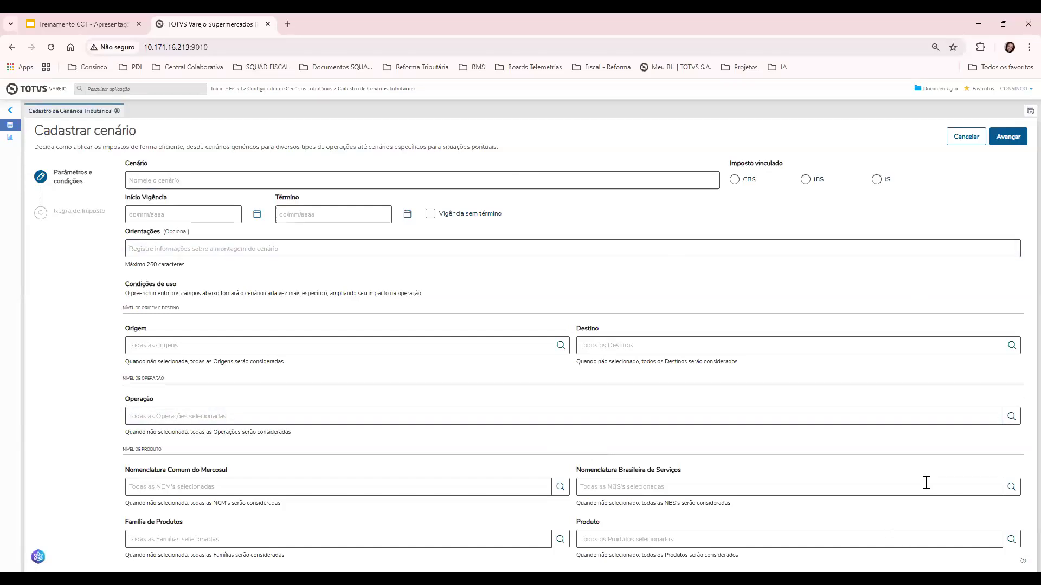
Name the scenario CBS INTEGRAL, tick Vigência sem término and link it to CBS
left_click(343, 183)
type("CBS INTEGRAL")
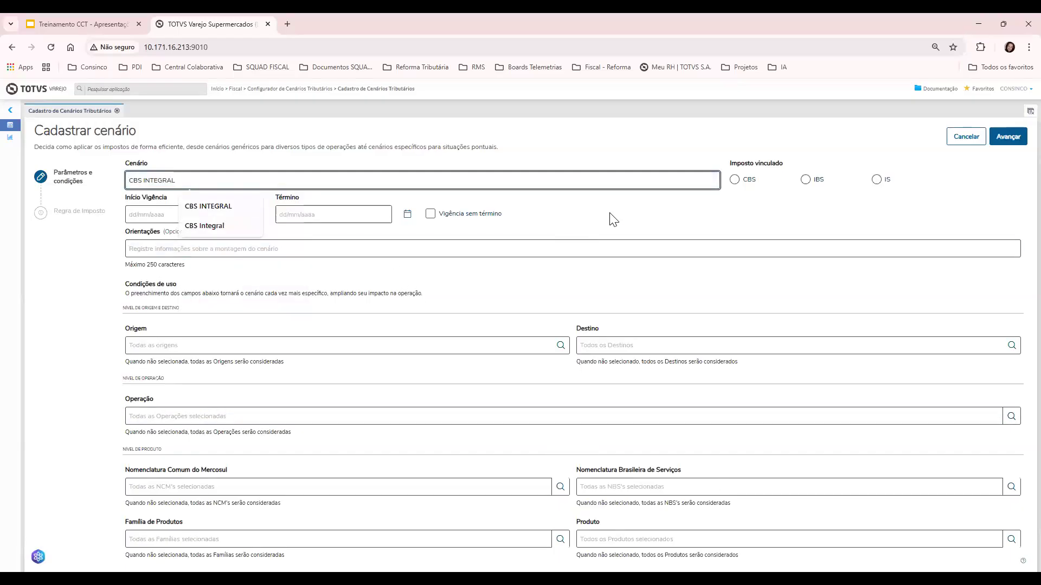
left_click(430, 213)
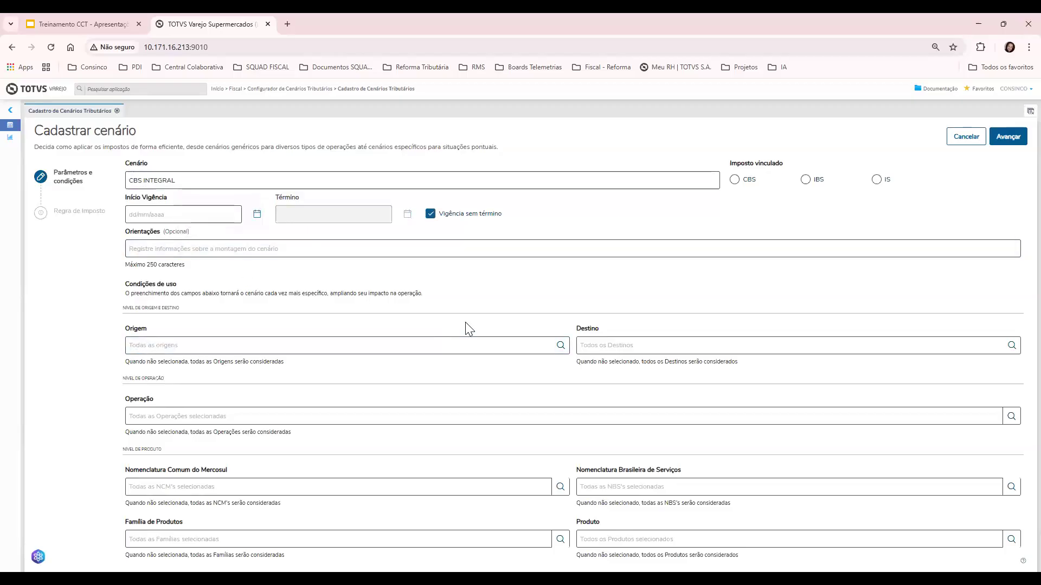
left_click(735, 181)
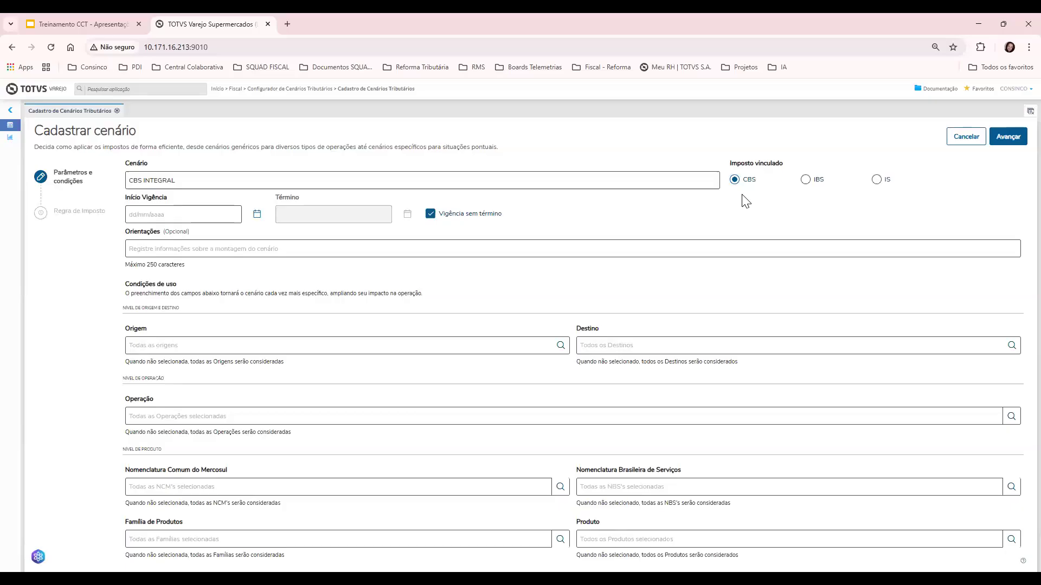
left_click(143, 216)
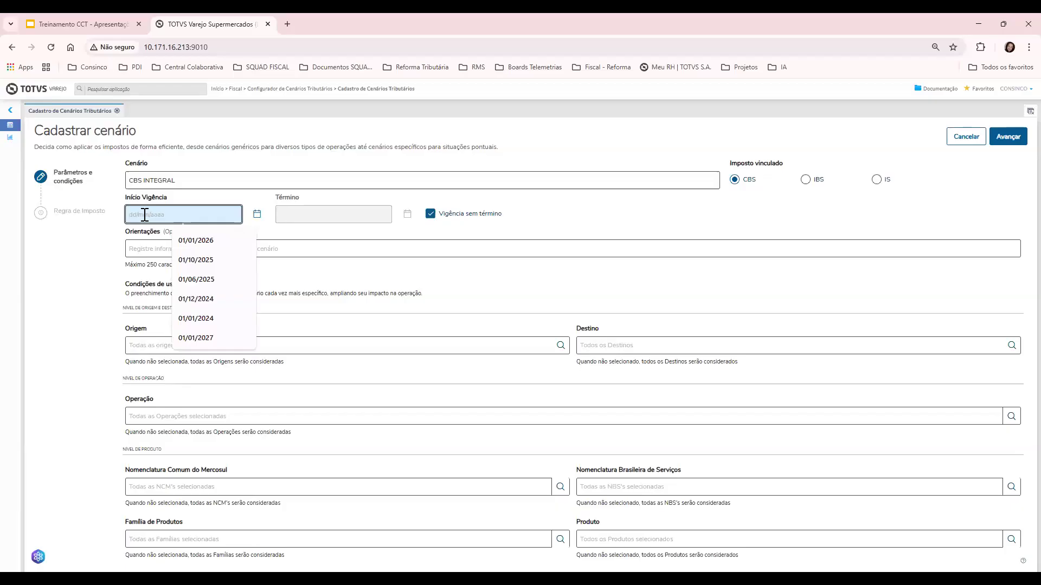
Pick 01/10/2025 as the Início Vigência date
left_click(176, 260)
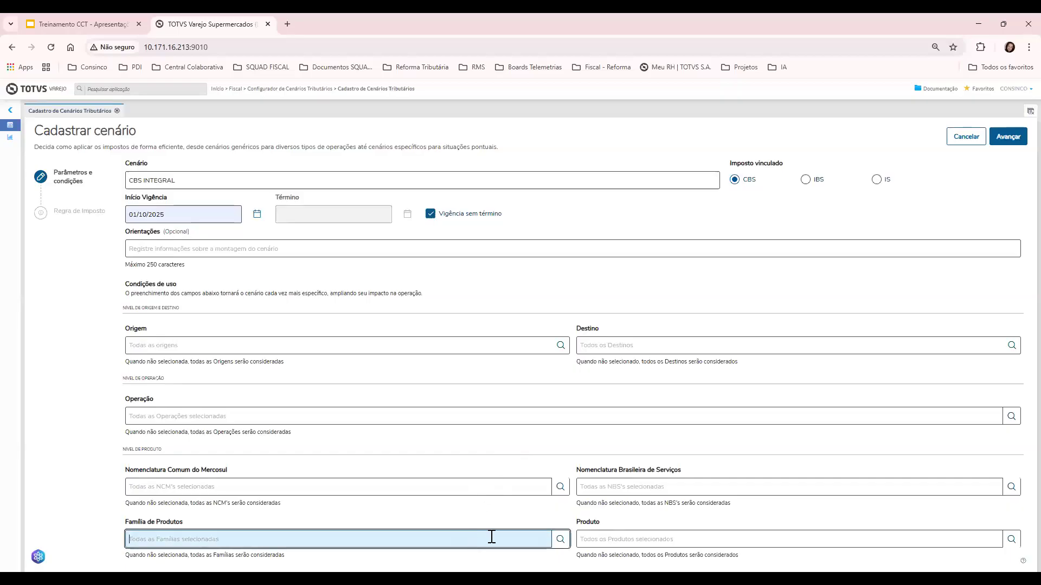
Begin filling in the product filter usage condition
left_click(586, 539)
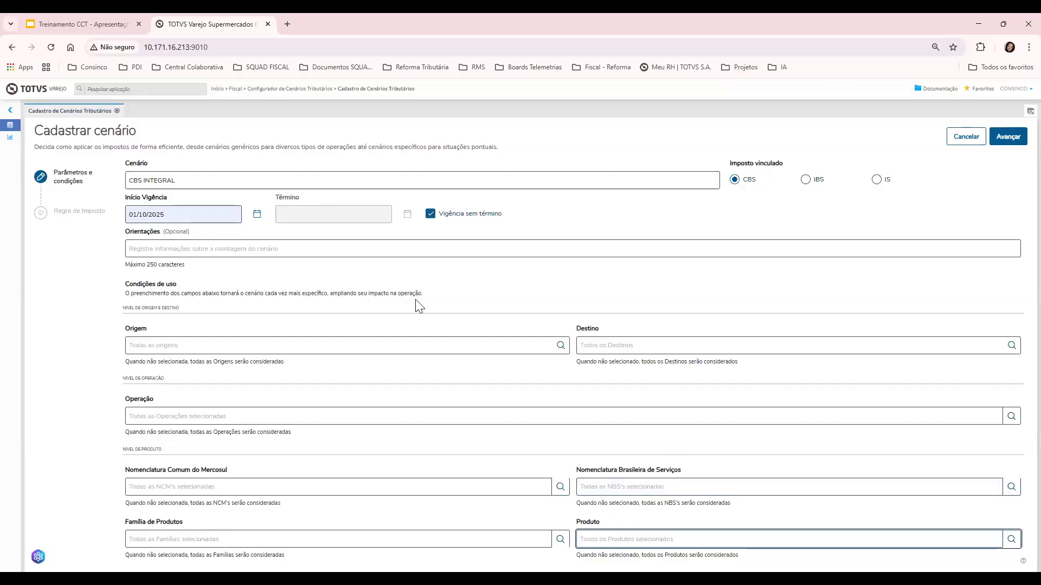
On the tax rule step, set situation code 000 - Tributação integral and classification 000001
left_click(1007, 140)
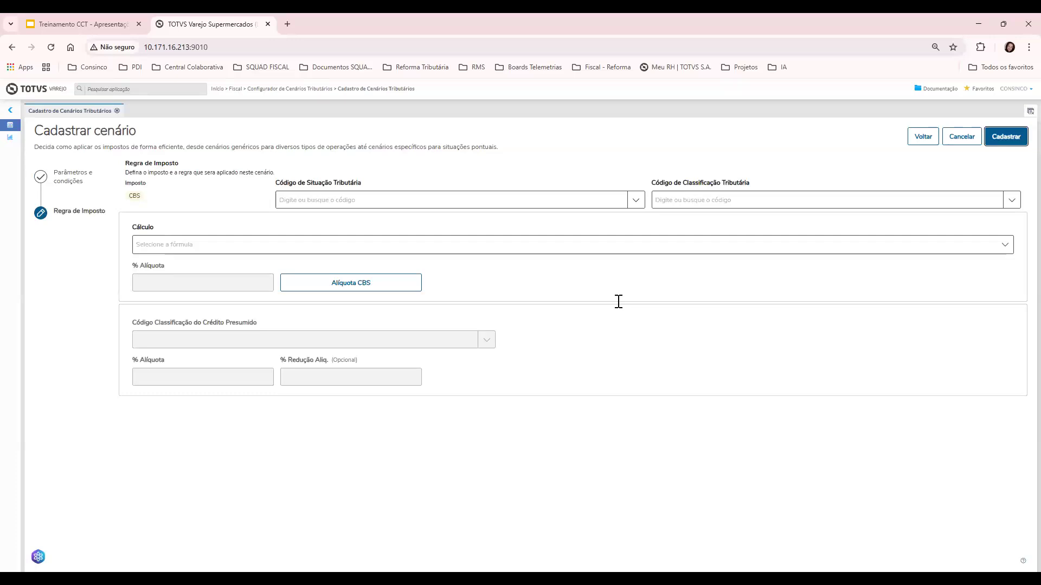
left_click(635, 203)
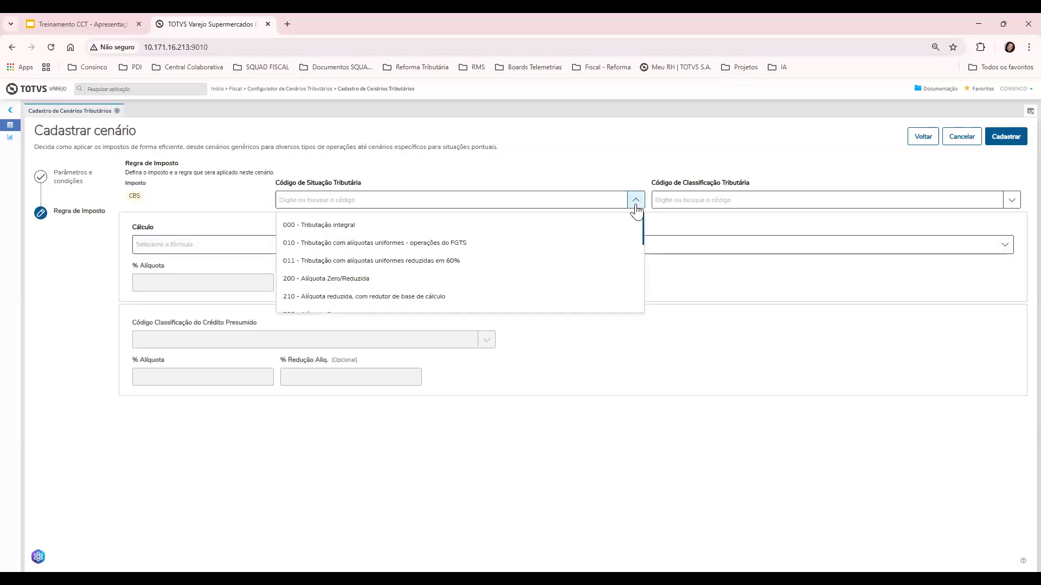
left_click(580, 233)
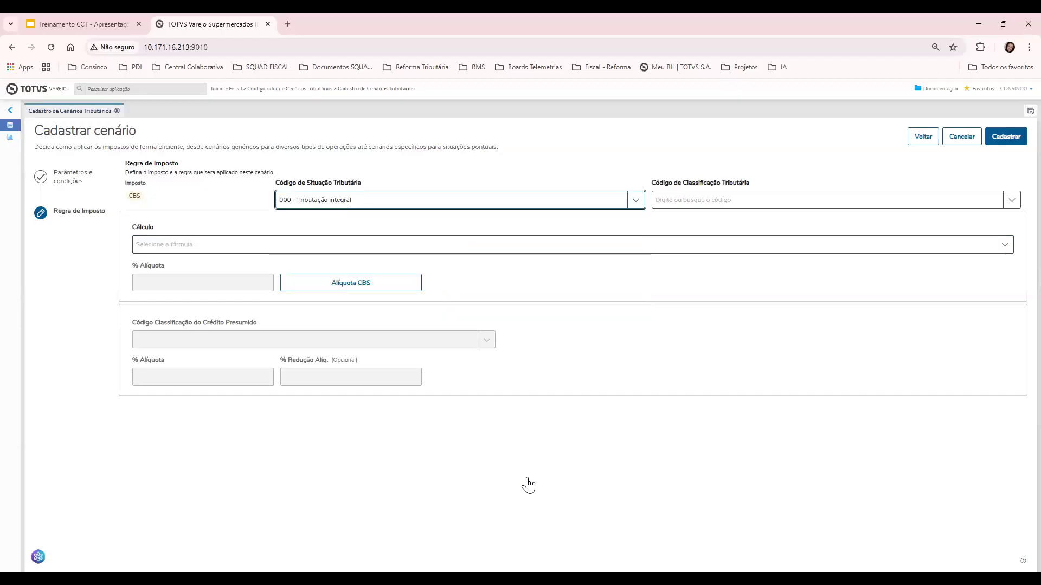
left_click(1010, 201)
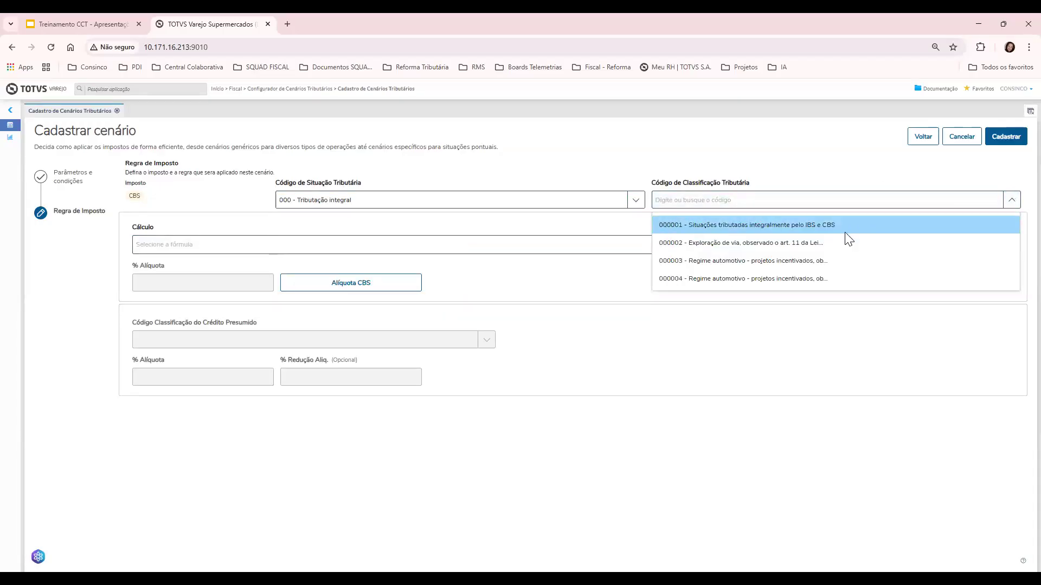
left_click(846, 232)
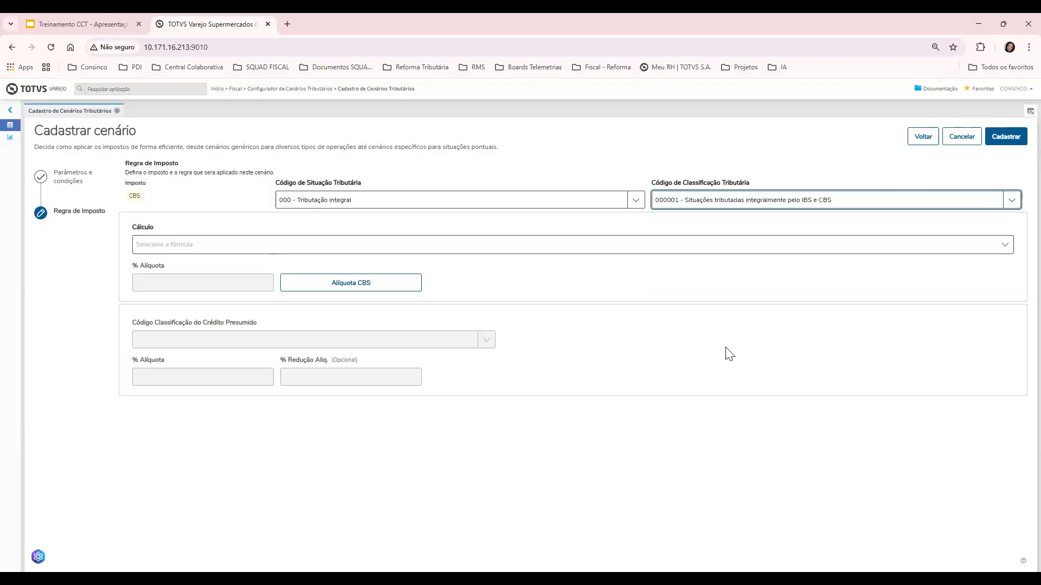
left_click(1000, 239)
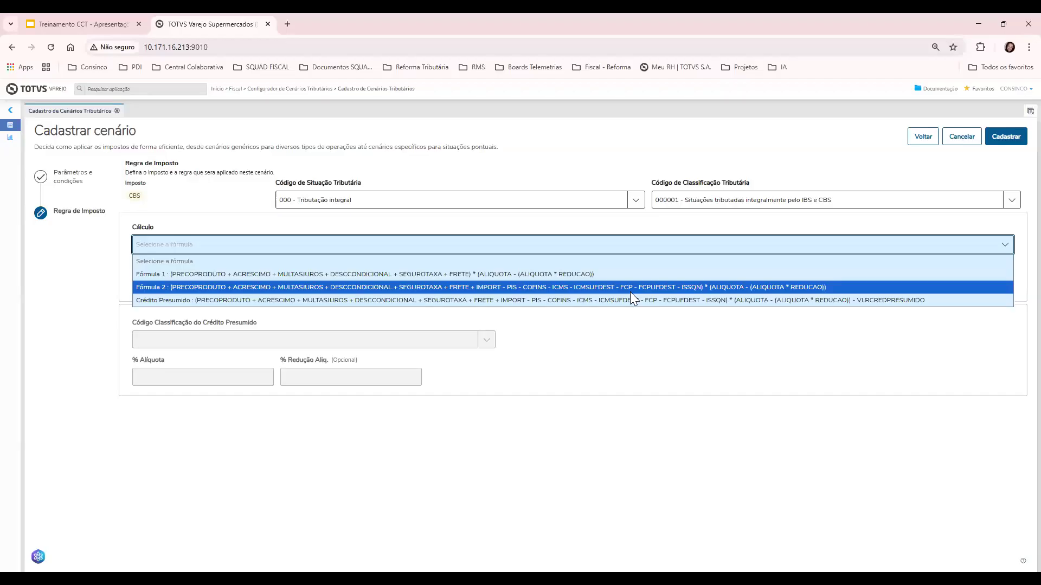
Choose Fórmula 2 as the calculation and bring up the Alíquota CBS rate details
left_click(630, 287)
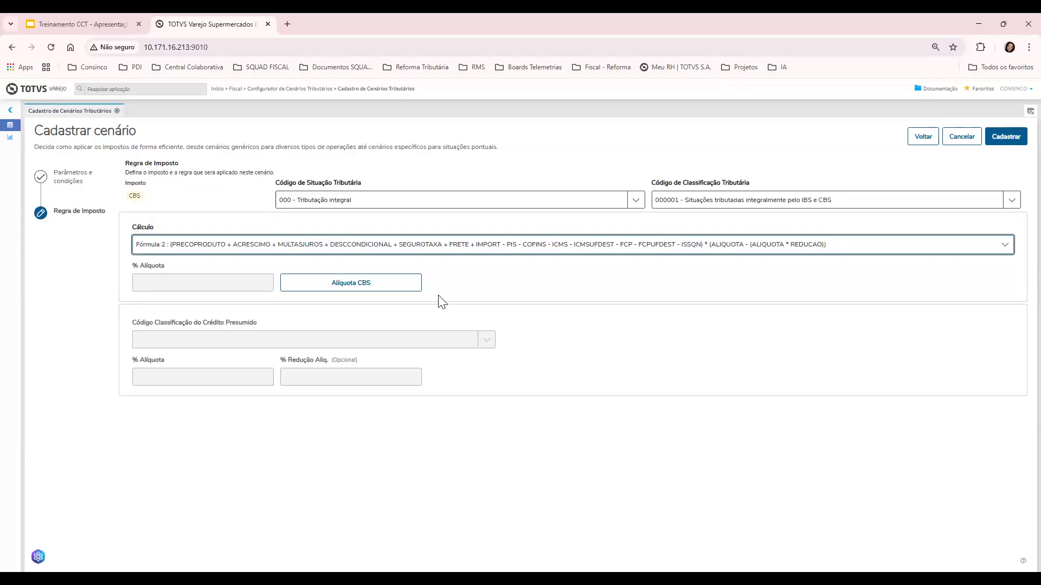
left_click(402, 287)
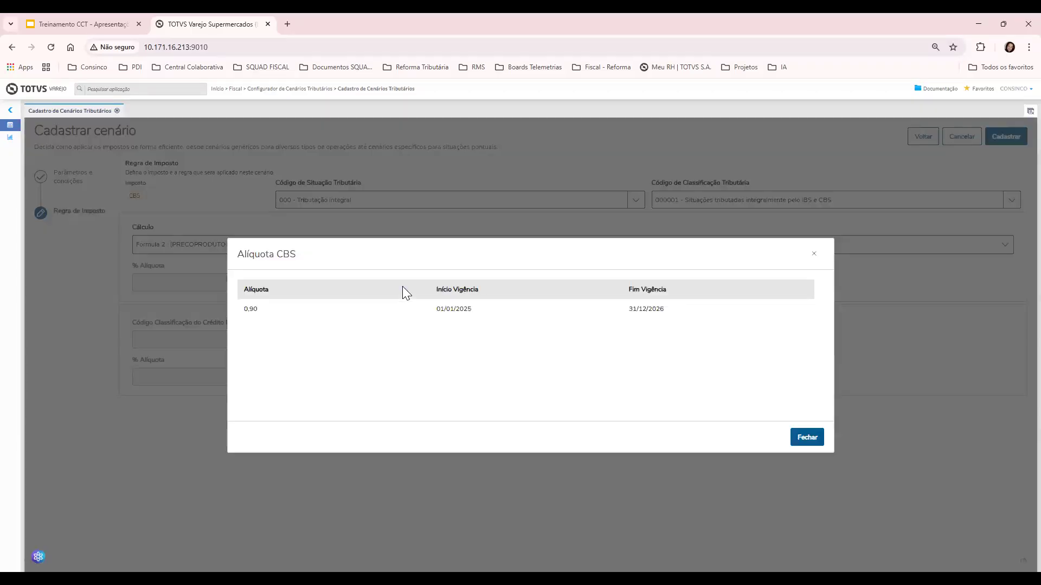
left_click(808, 437)
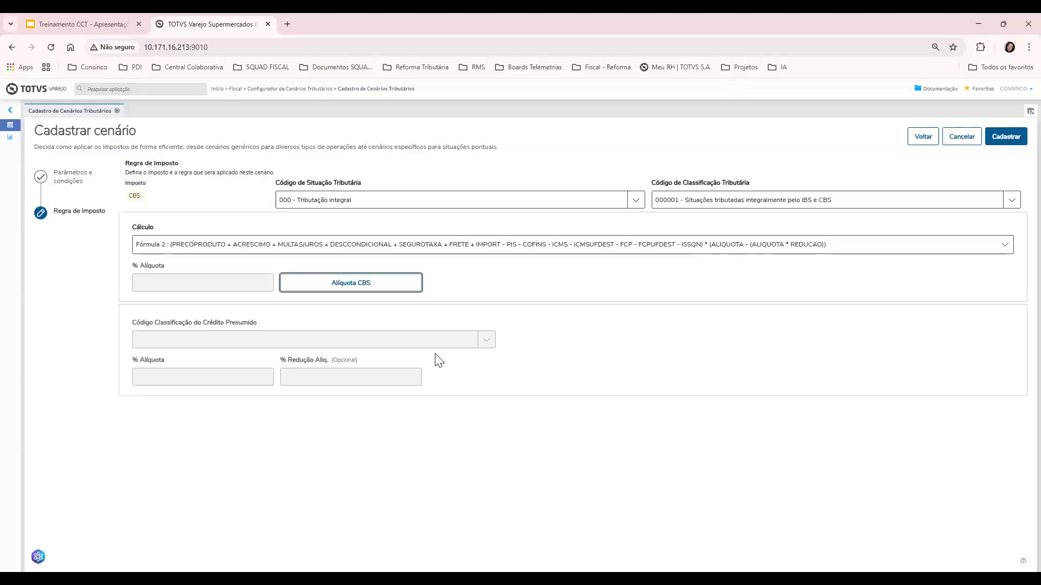
left_click(382, 288)
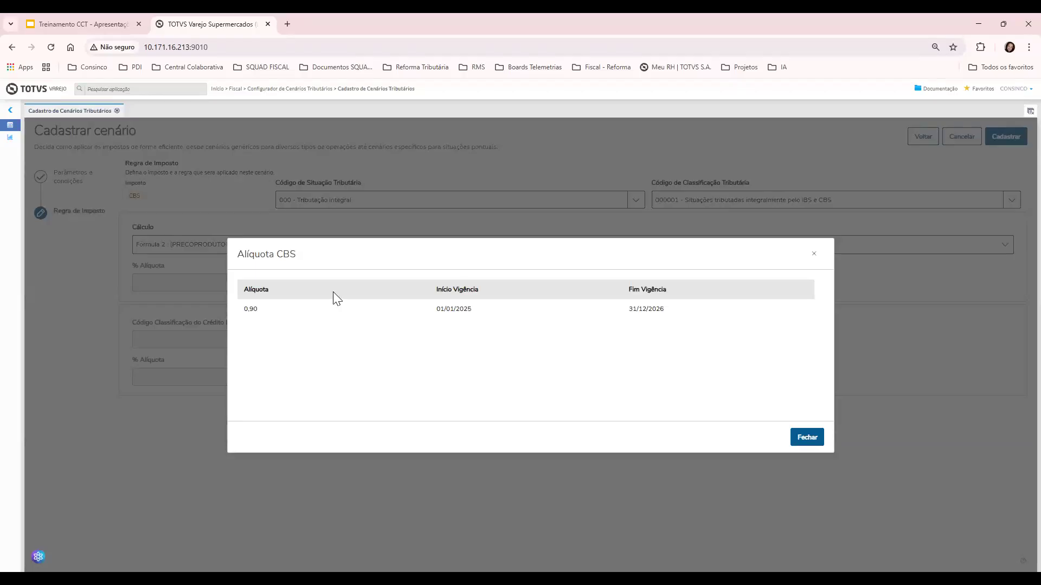
Highlight the 0,90 CBS rate and its 01/01/2025–31/12/2026 validity dates
triple_click(249, 310)
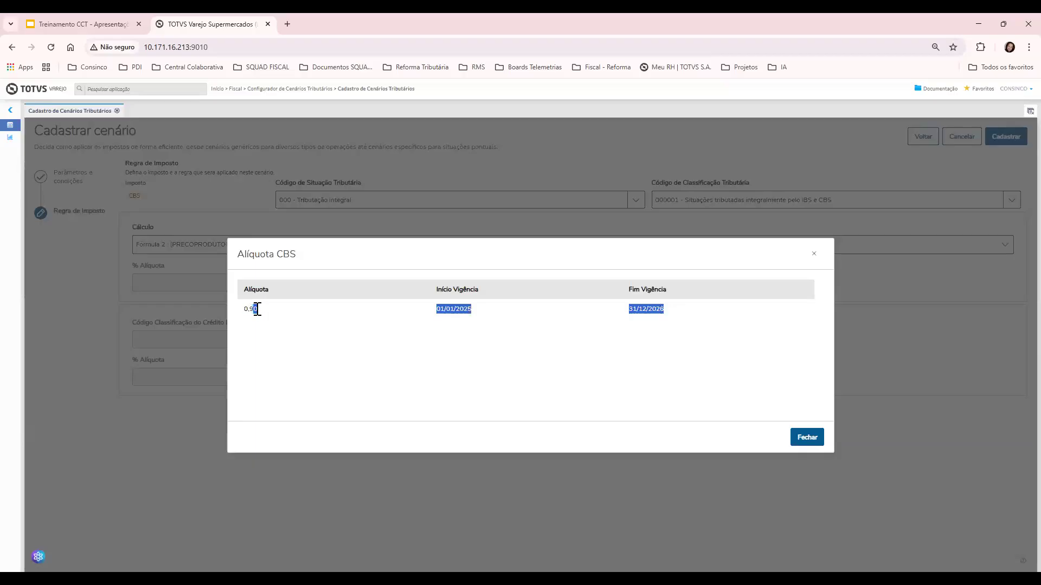
left_click(236, 312)
double_click(255, 309)
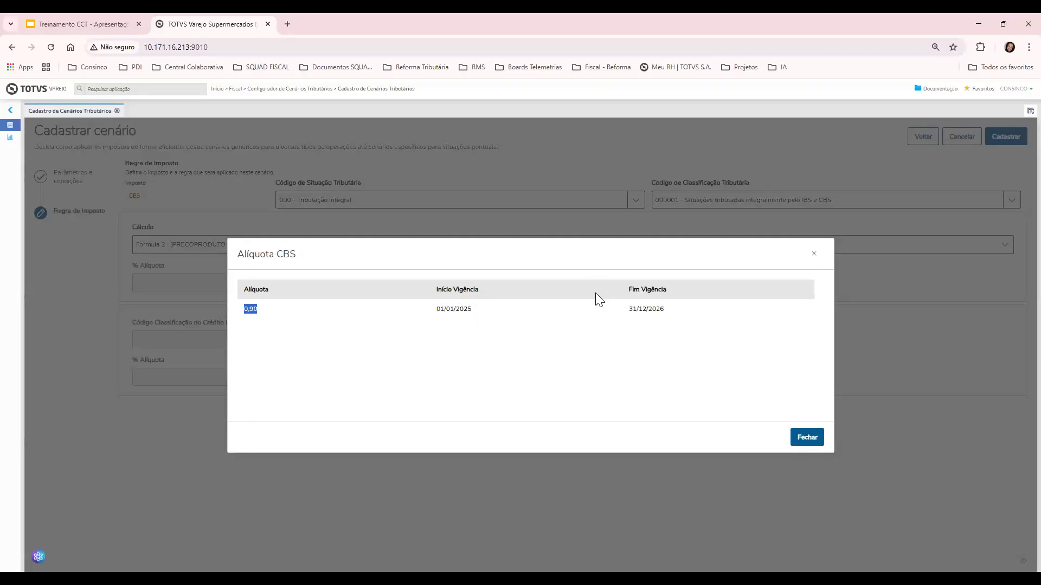
double_click(661, 309)
left_click_drag(431, 308, 470, 309)
left_click(670, 317)
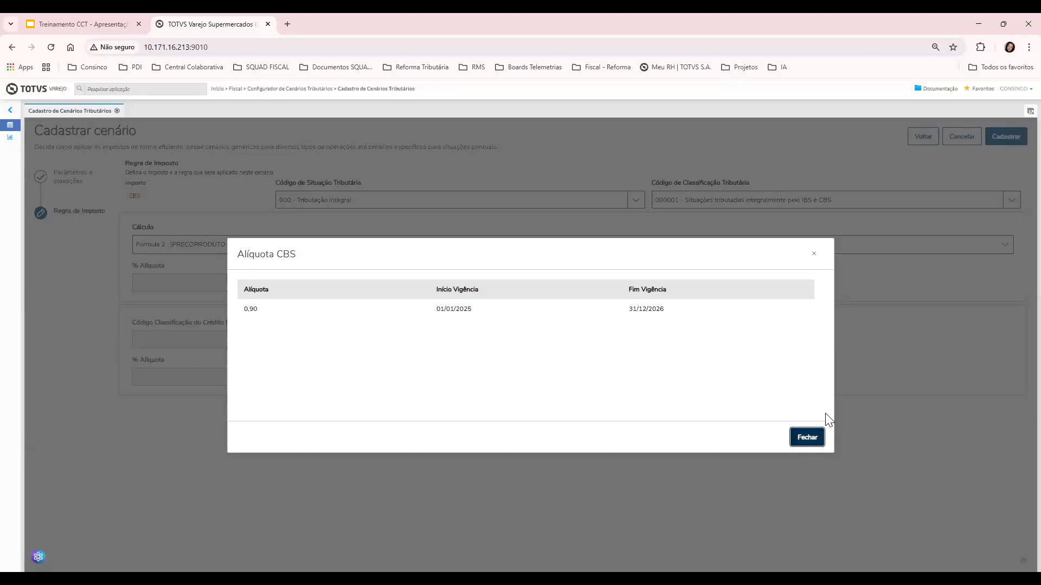
Close the Alíquota CBS dialog and save the CBS INTEGRAL scenario with Cadastrar
left_click(814, 434)
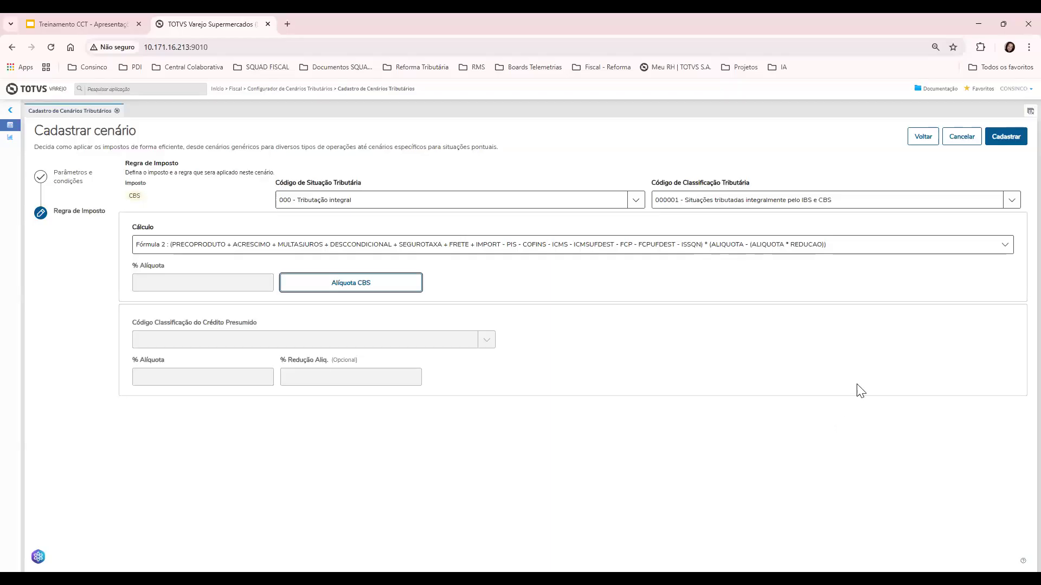
left_click(1006, 142)
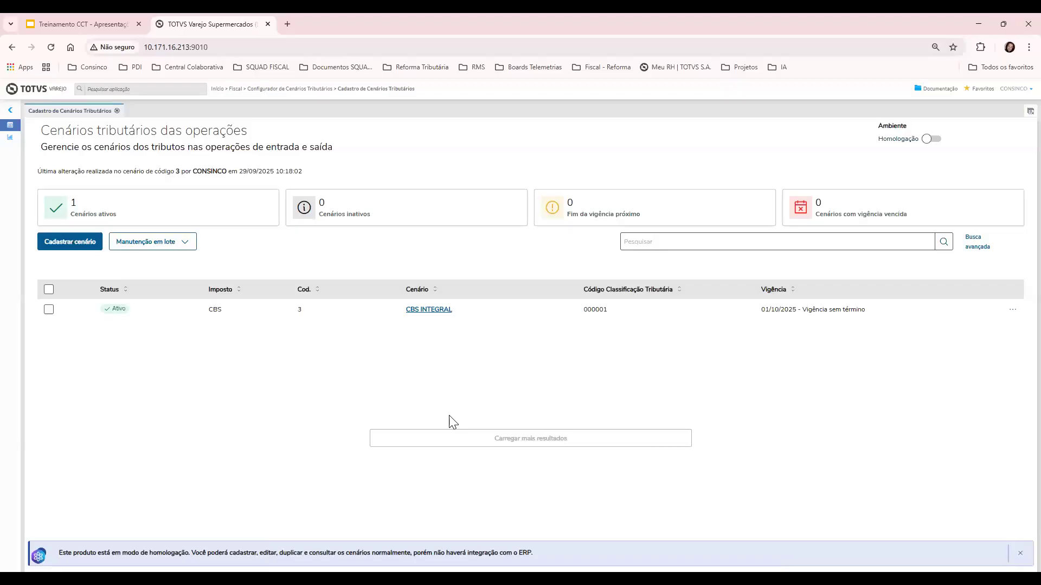
Duplicate scenario 3 as IBS INTEGRAL linked to the IBS tax, then advance
left_click(1012, 312)
left_click(1000, 361)
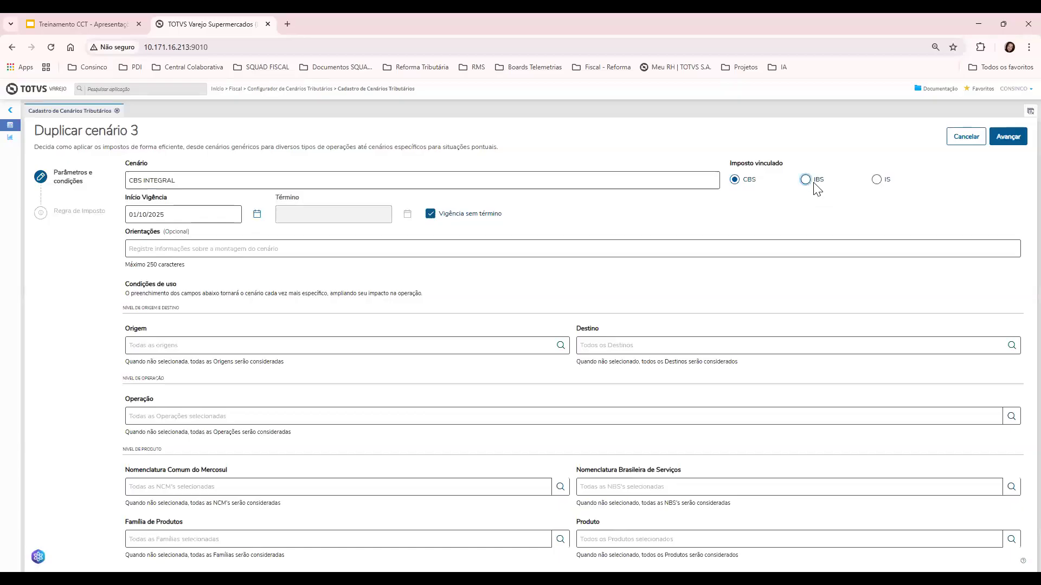
left_click(814, 184)
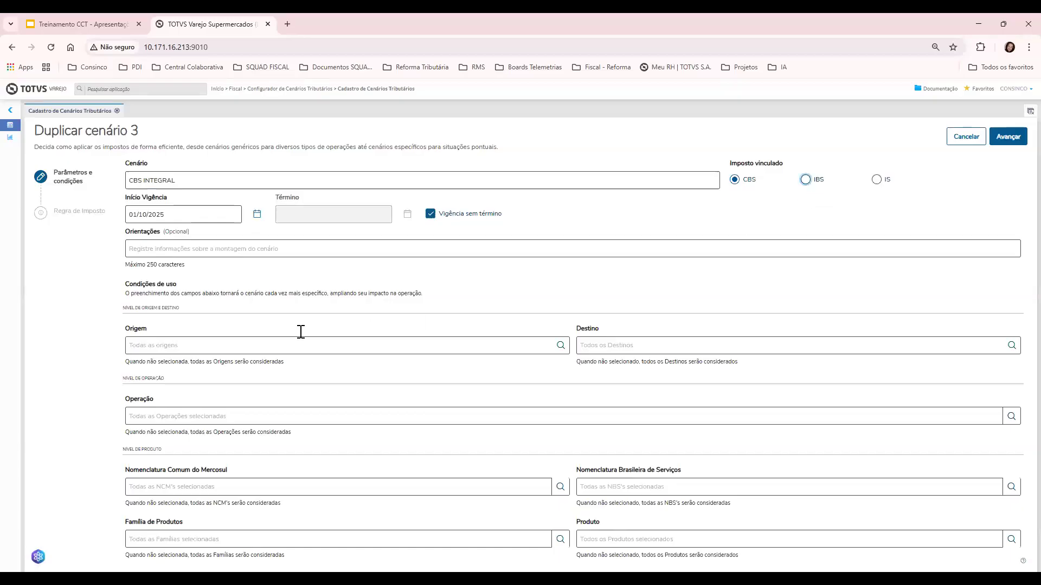
left_click(143, 181)
double_click(126, 182)
type("IBS")
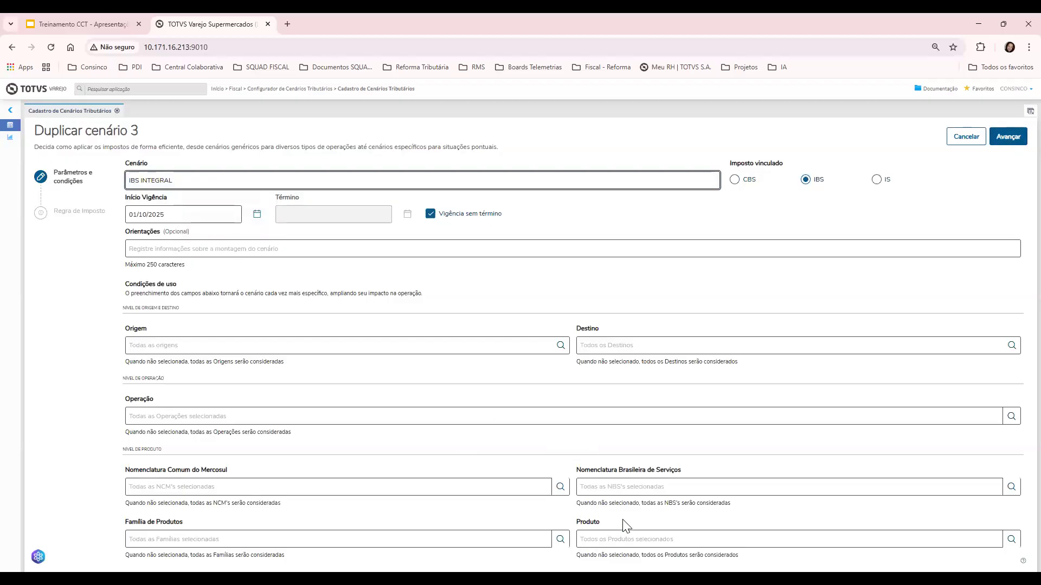
left_click(997, 141)
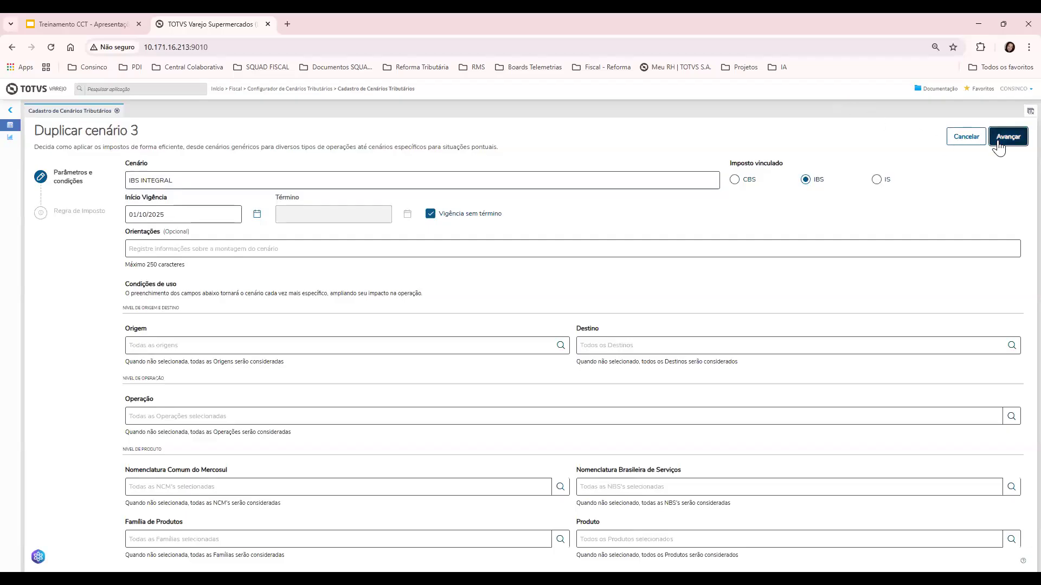
Switch the IBS INTEGRAL calculation to Fórmula 2 and review the per-state IBS rates of 0.10
left_click(230, 282)
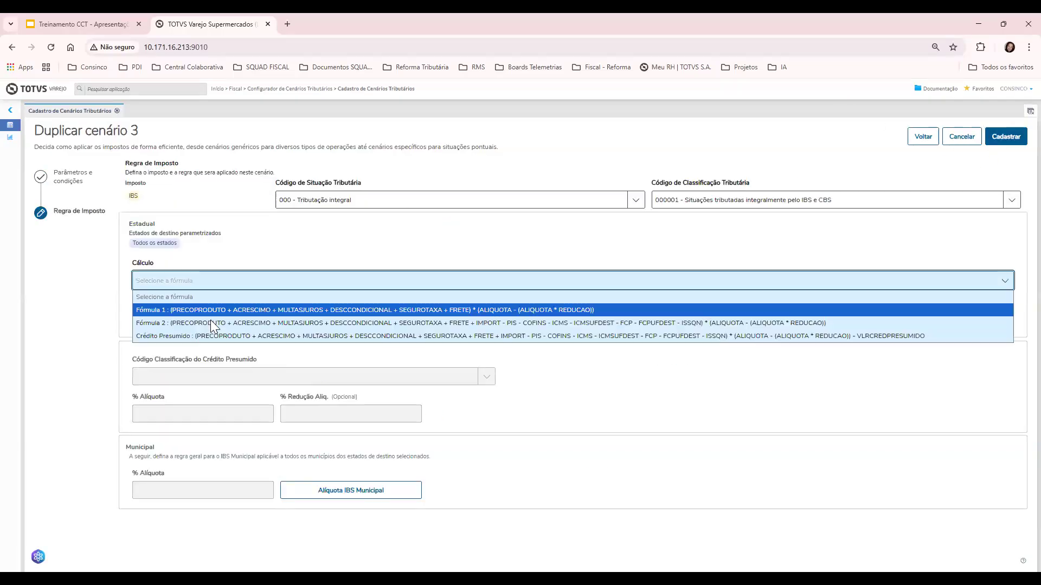
left_click(211, 323)
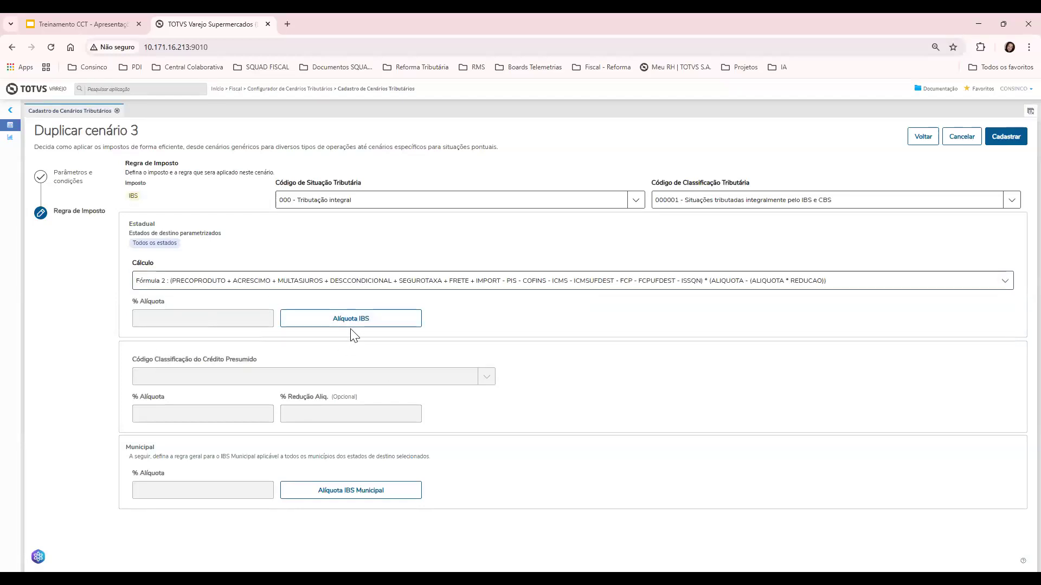
left_click(397, 319)
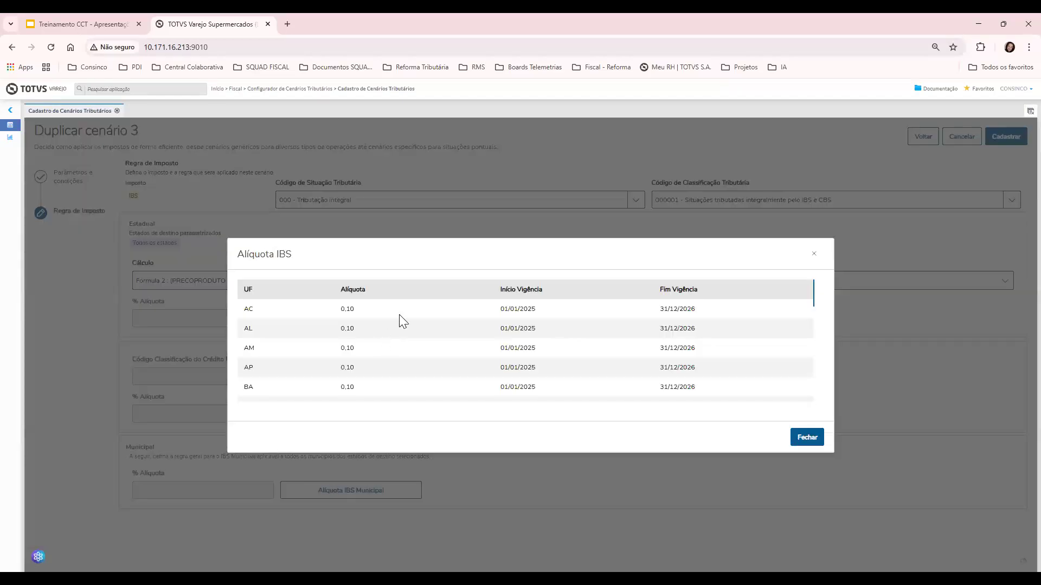
scroll(399, 313, "down", 8)
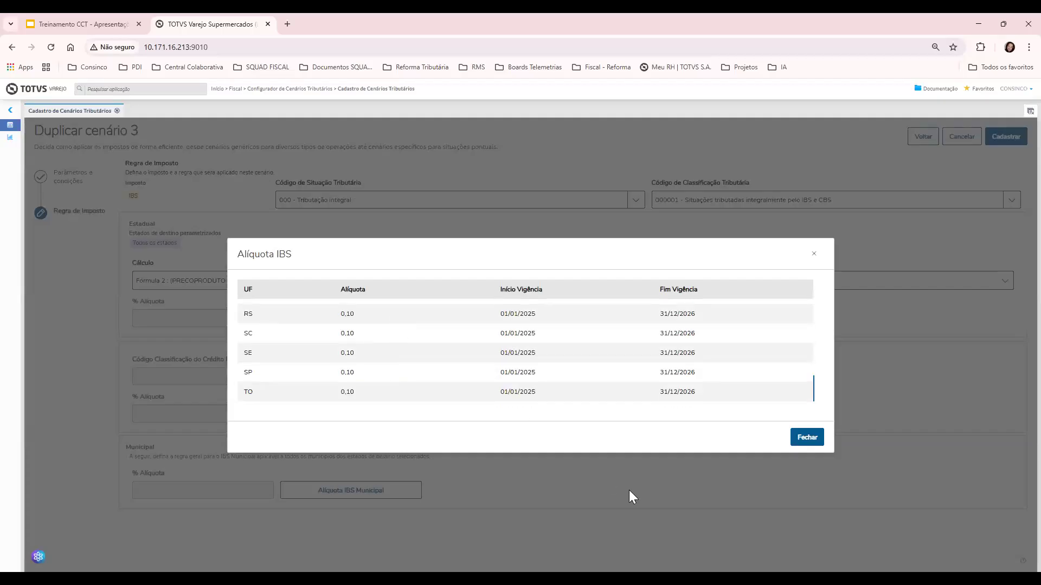
Check the municipal IBS rates, then save IBS INTEGRAL as active scenario 4
left_click(805, 438)
left_click(346, 491)
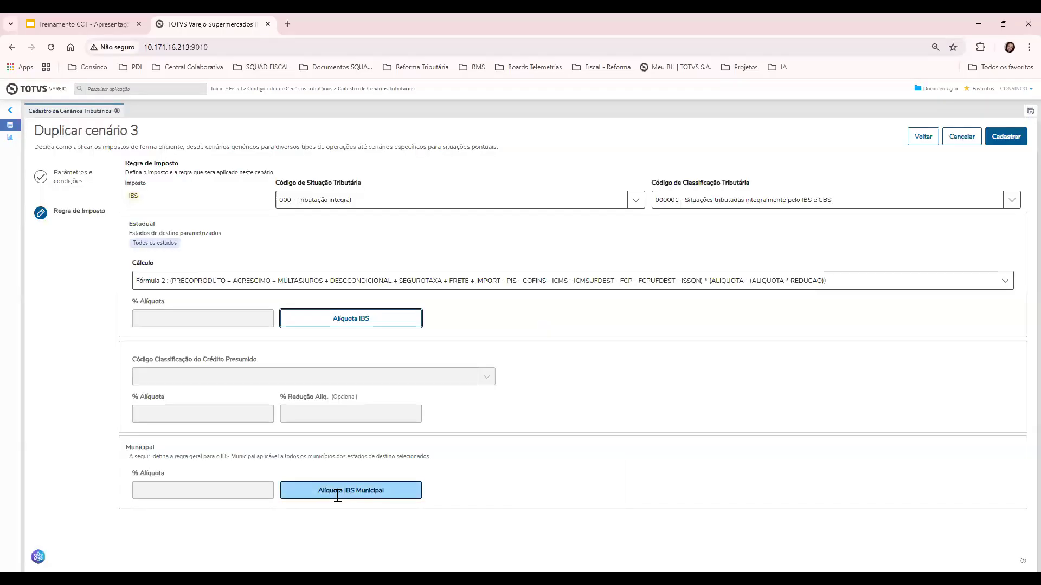
scroll(382, 347, "down", 10)
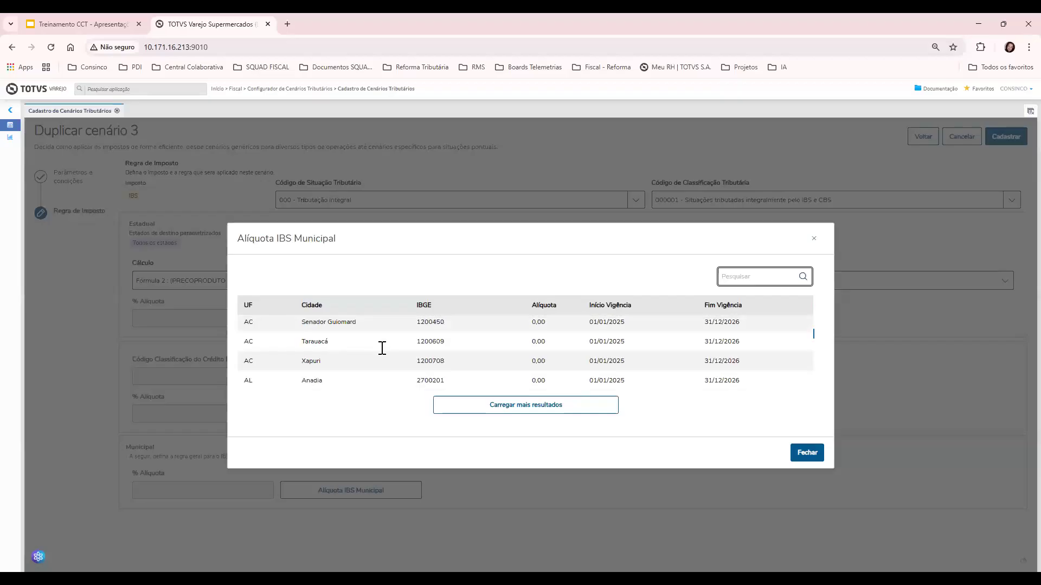
scroll(389, 357, "up", 10)
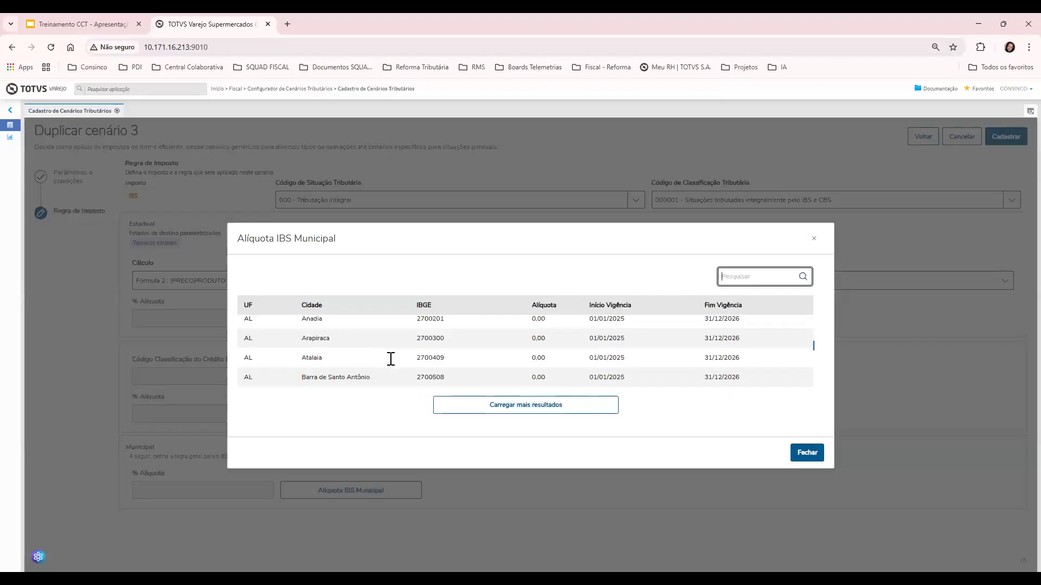
left_click(798, 462)
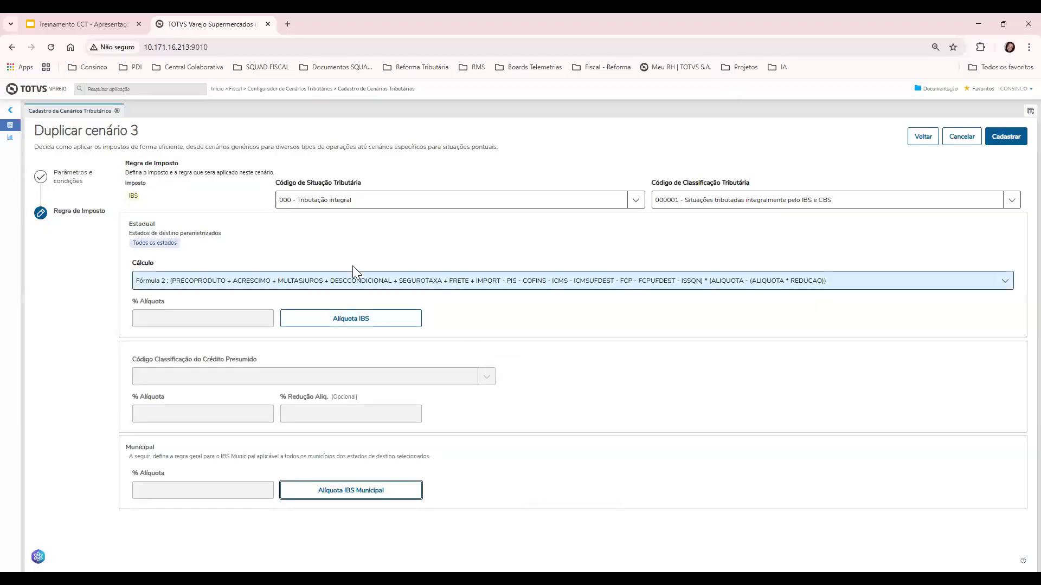
left_click(1001, 135)
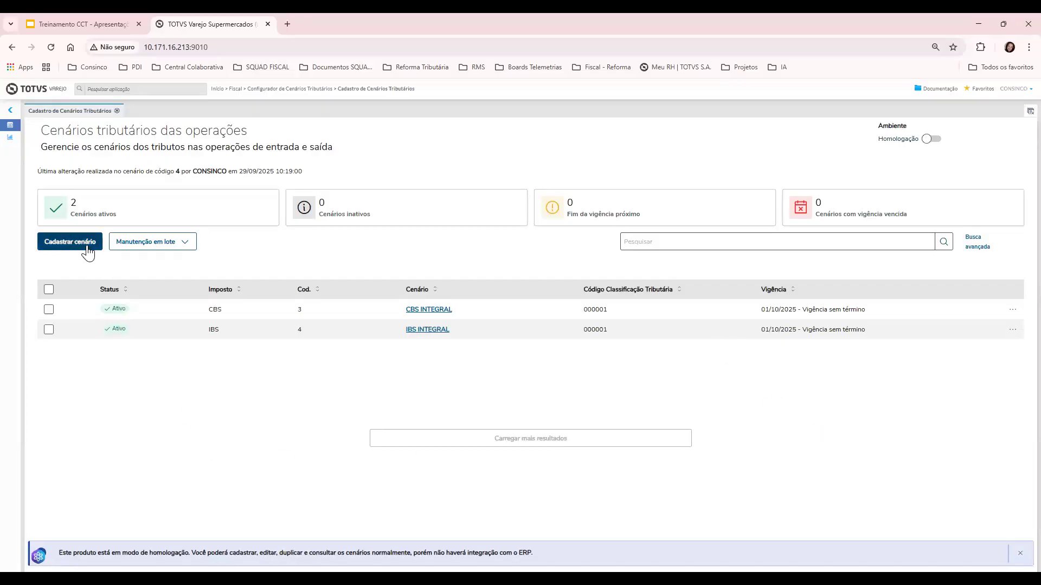
Draft a CBS scenario named 'CBS Red. 60%' starting 01/10/2025 with Vigência sem término
left_click(70, 242)
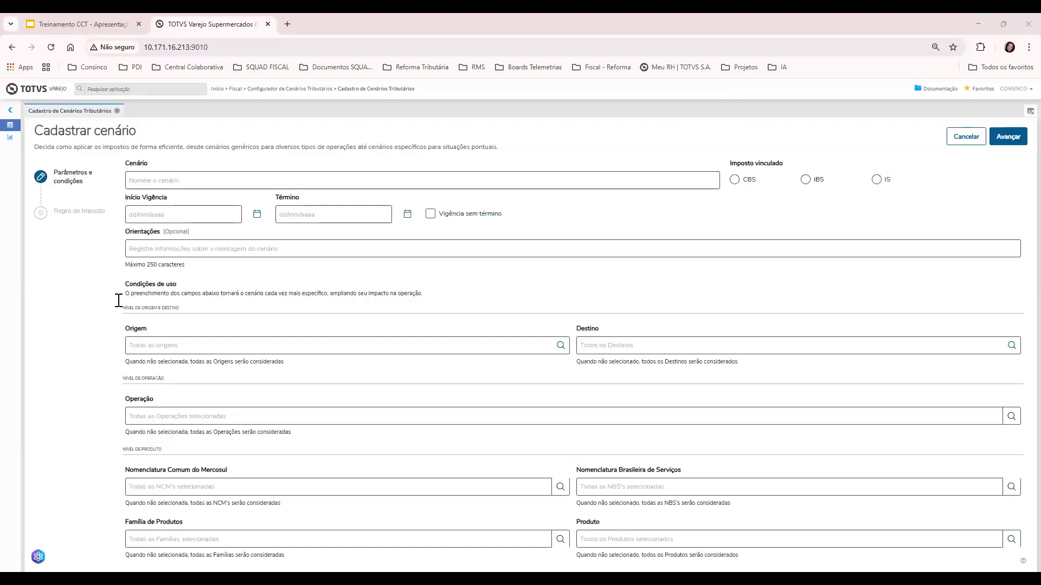
left_click(182, 186)
type("CBS Red. 60%")
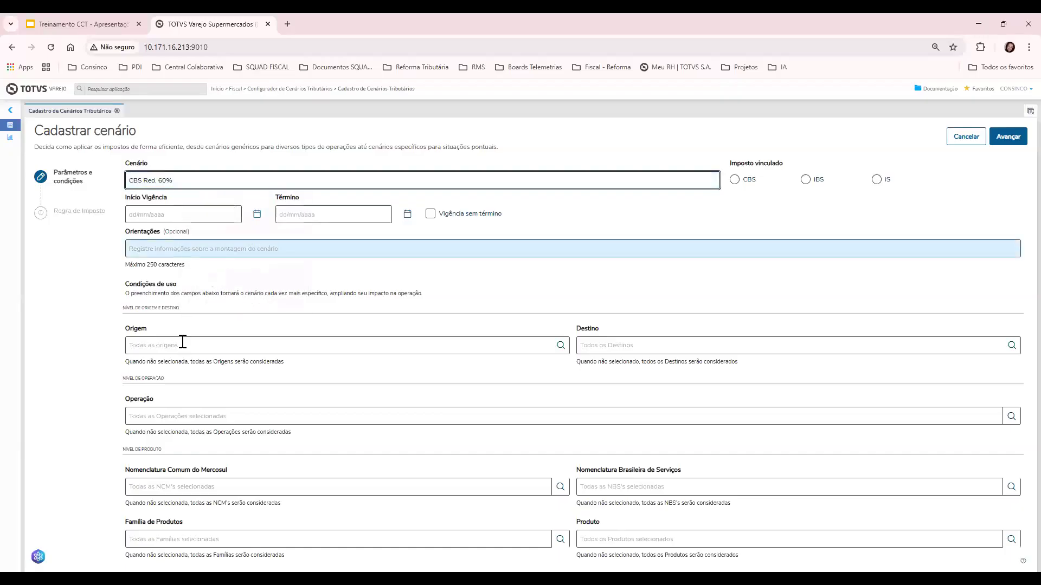
left_click(191, 215)
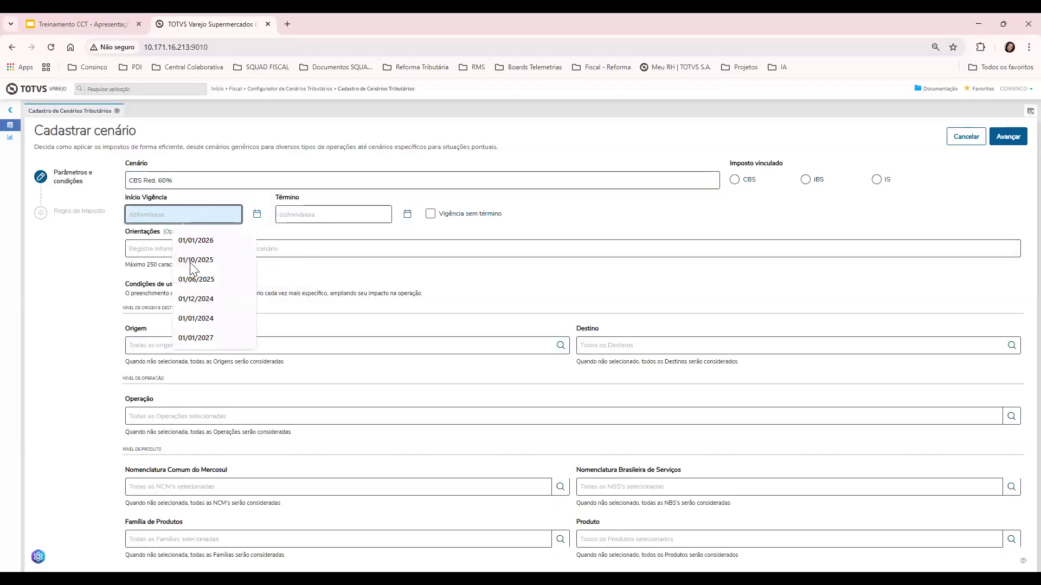
left_click(217, 261)
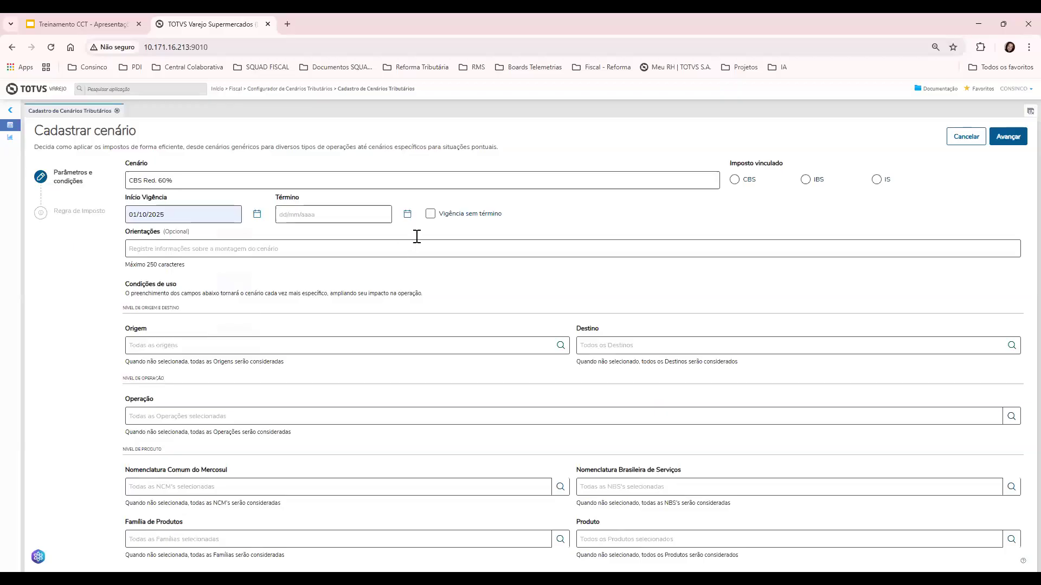
left_click(431, 215)
left_click(748, 180)
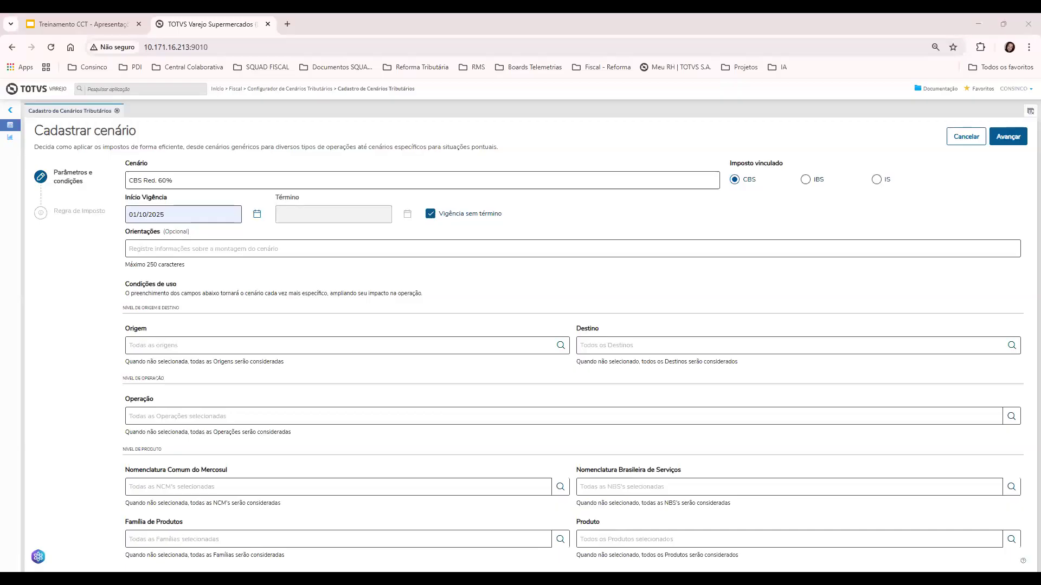
Add the nine pasted seafood NCM codes, including 03061200, 03061400, 03061790 and 03061990, as product conditions
left_click(561, 490)
key("ctrl+v")
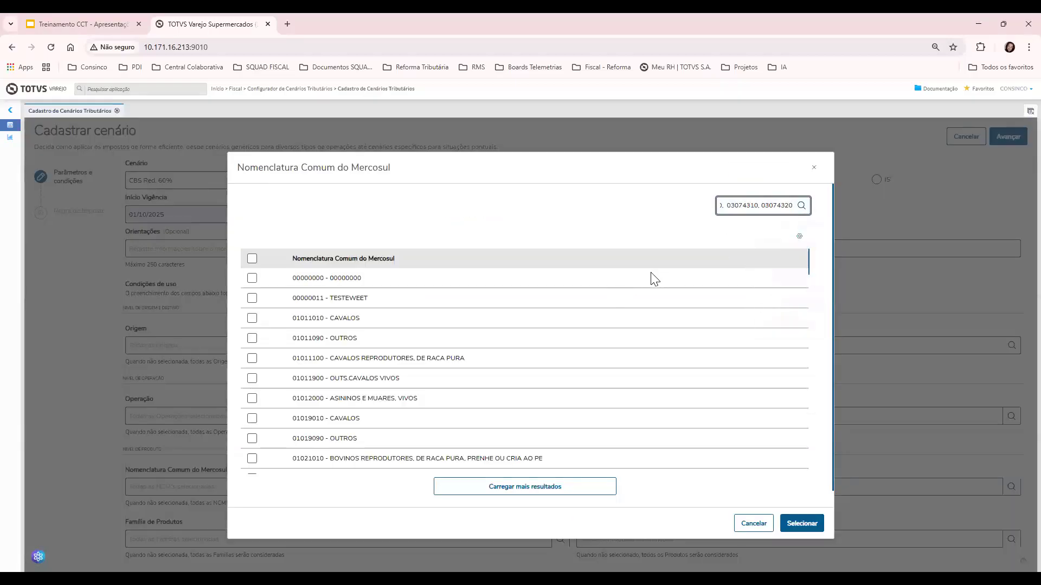
left_click(802, 205)
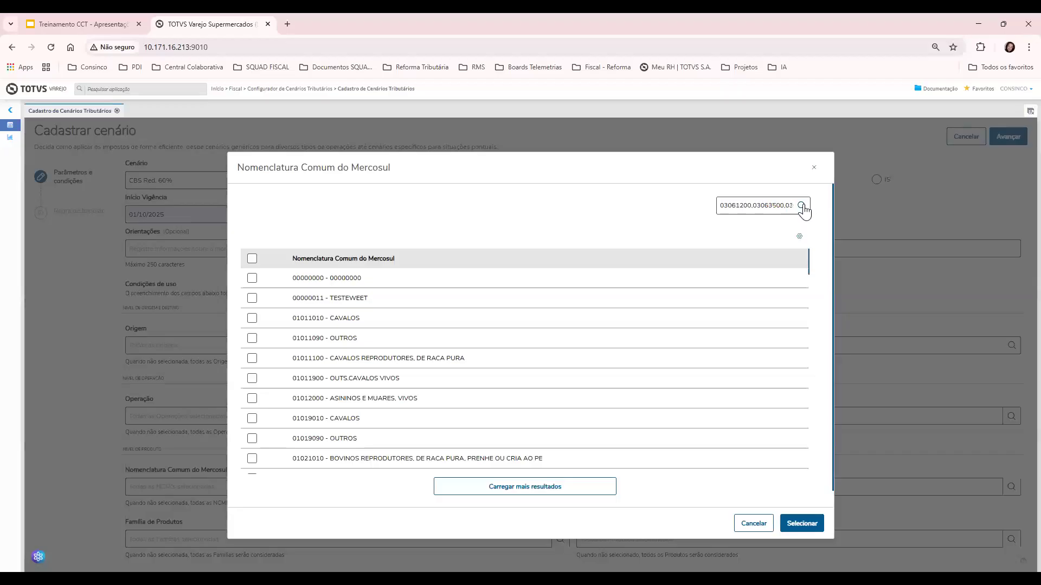
left_click(252, 258)
left_click(802, 523)
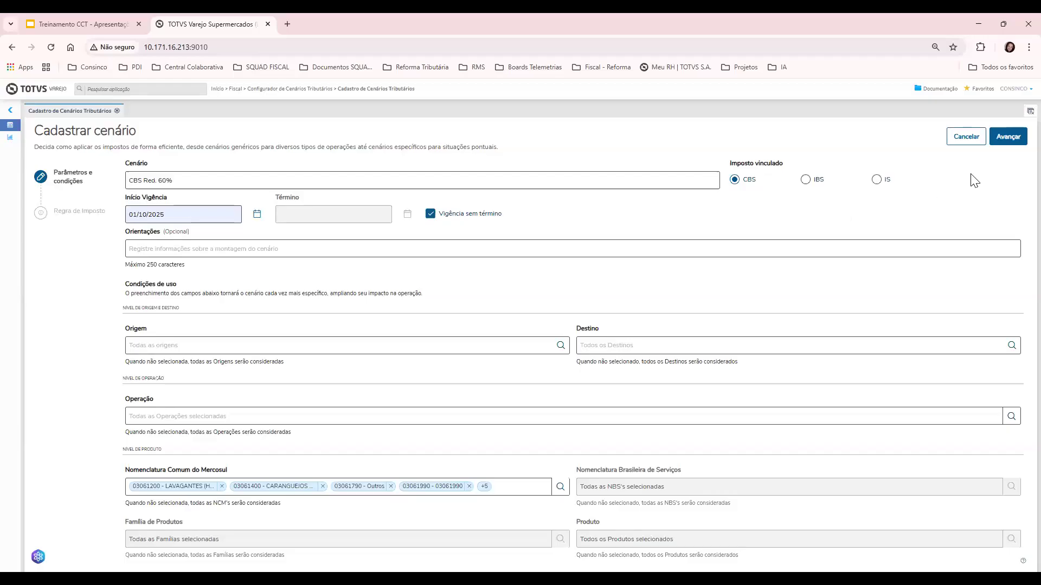
Set CST 200 - Alíquota Zero/Reduzida and classification 200034, giving a 60.00 rate reduction
left_click(997, 142)
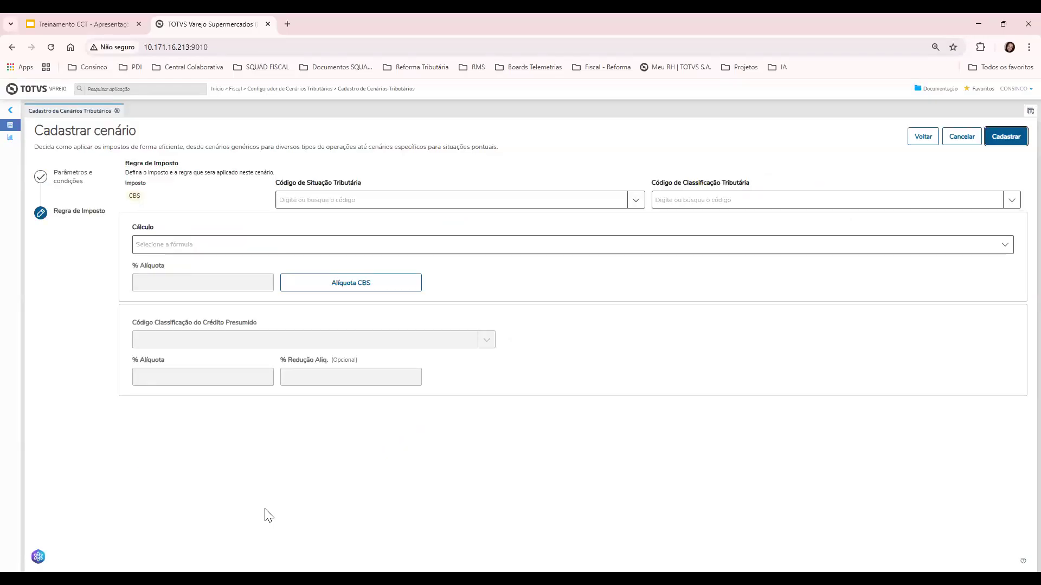
left_click(639, 207)
left_click(551, 278)
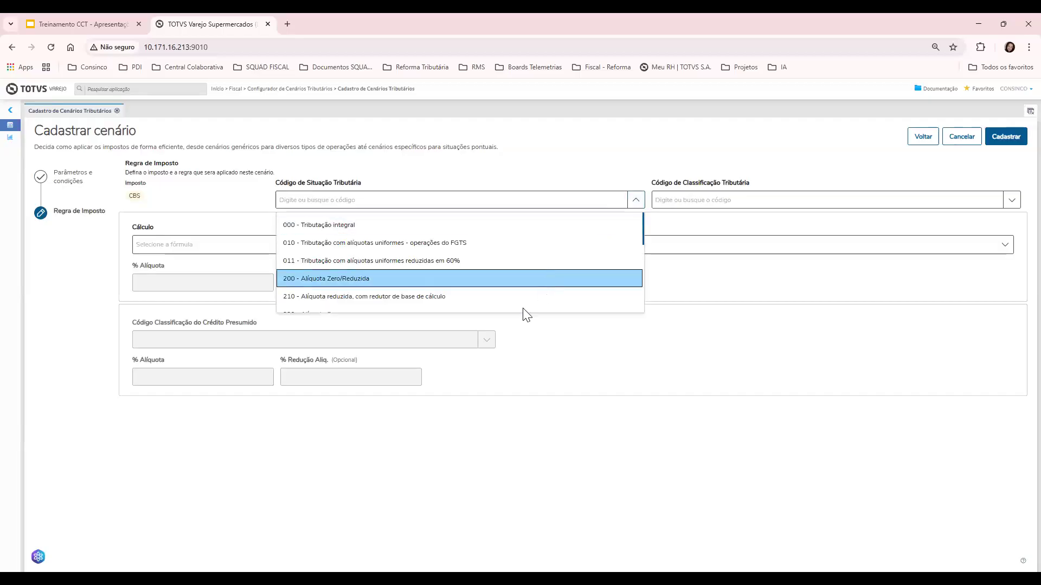
left_click(857, 203)
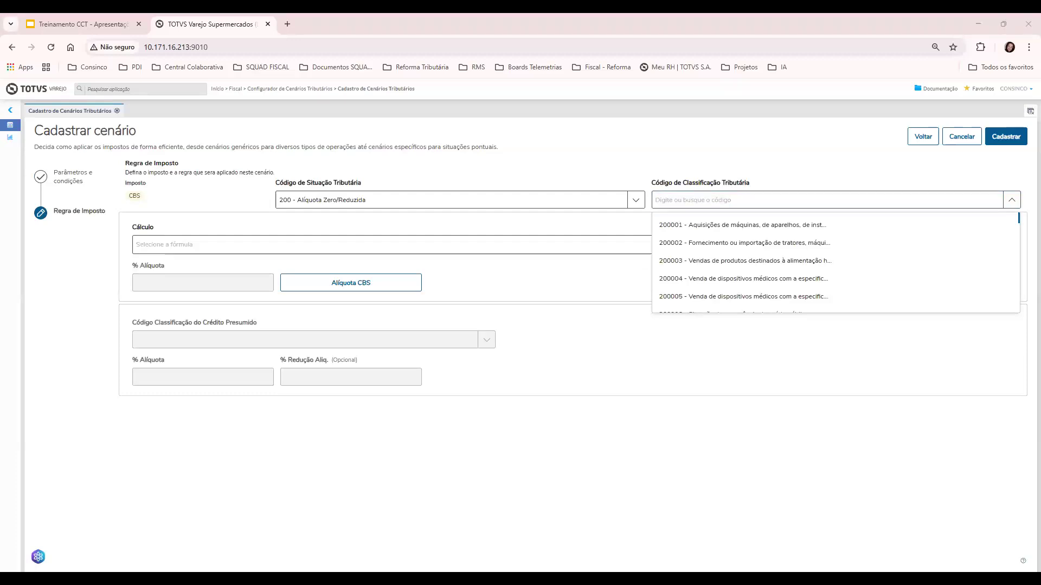
left_click(903, 193)
type("200034")
left_click(786, 235)
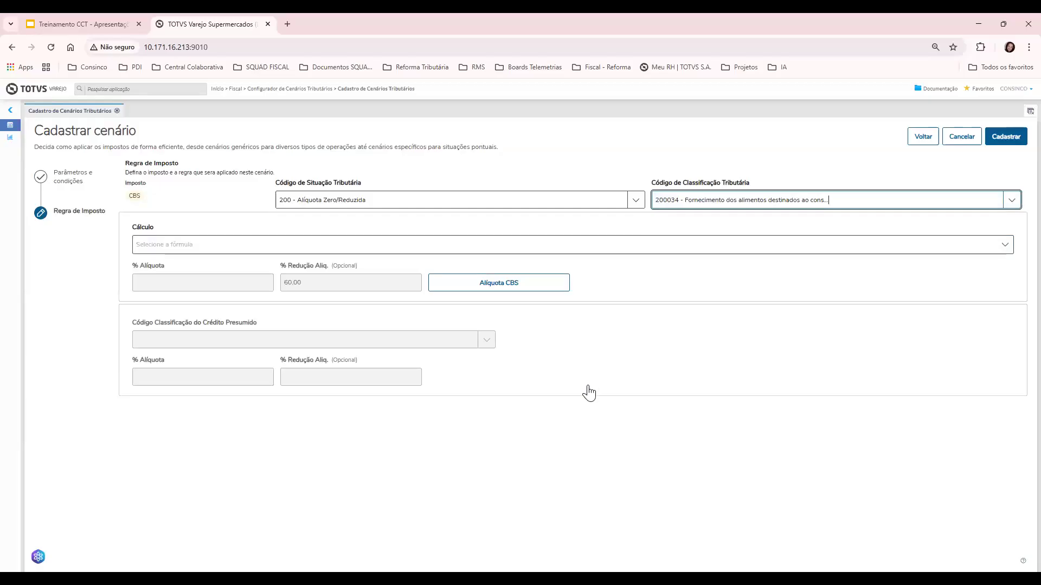
left_click(741, 271)
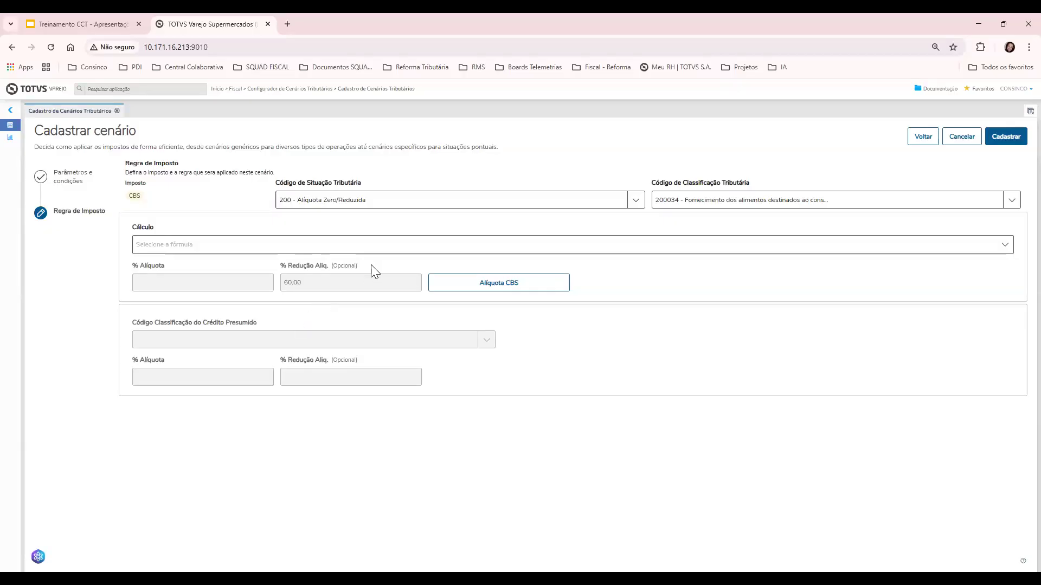
Choose Fórmula 2 for the calculation and save CBS Red. 60% as active scenario 5
left_click(361, 239)
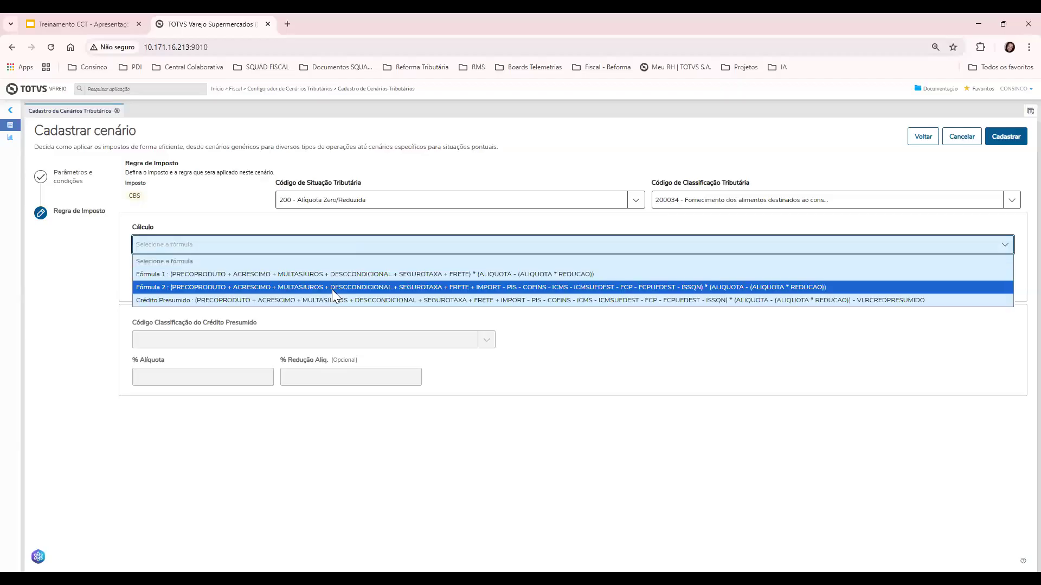
key("Return")
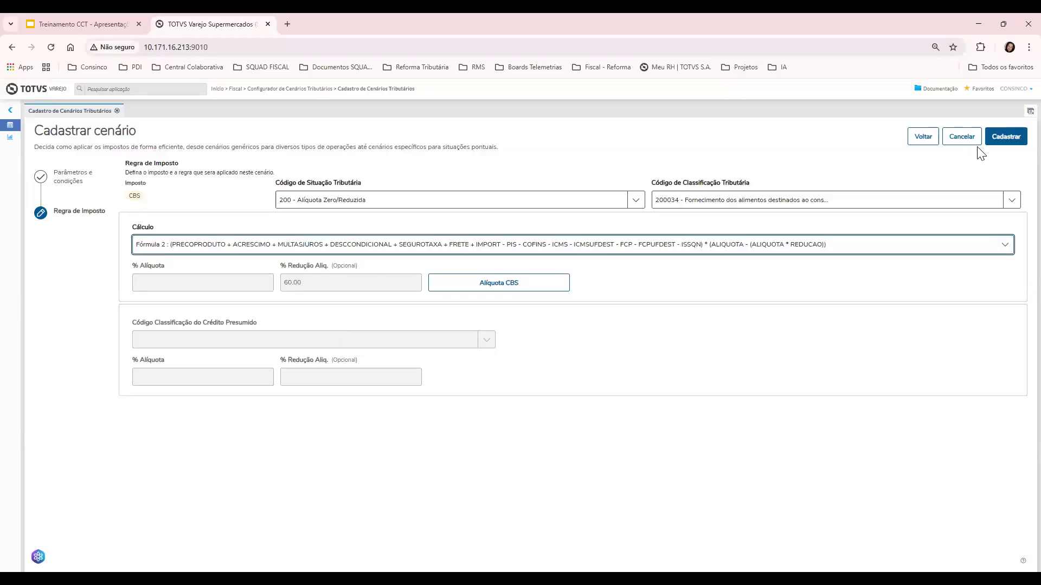
left_click(1000, 138)
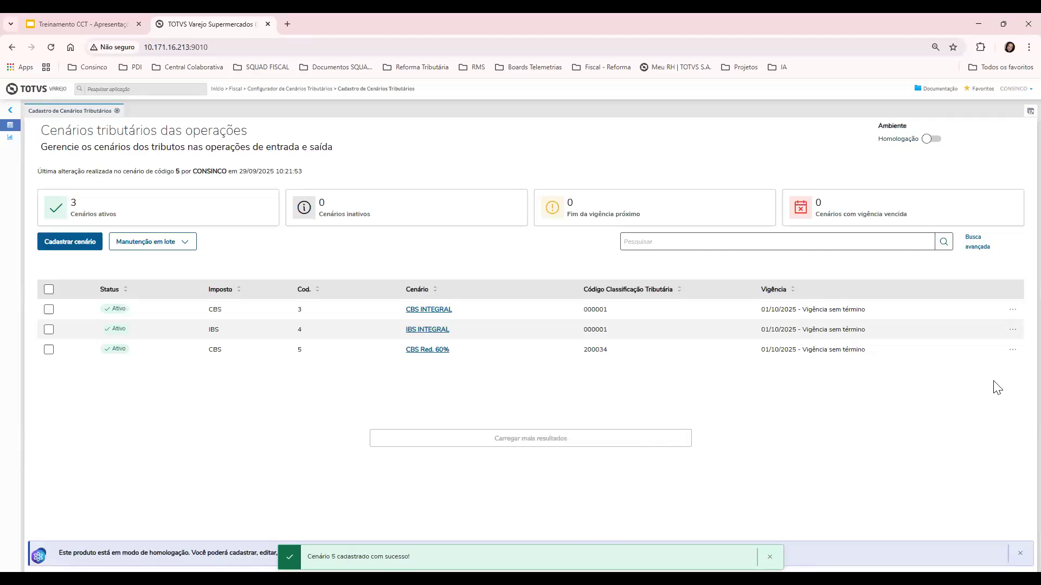
Duplicate CBS Red. 60% as an IBS scenario renamed 'IBS Red. 60%'
left_click(1013, 351)
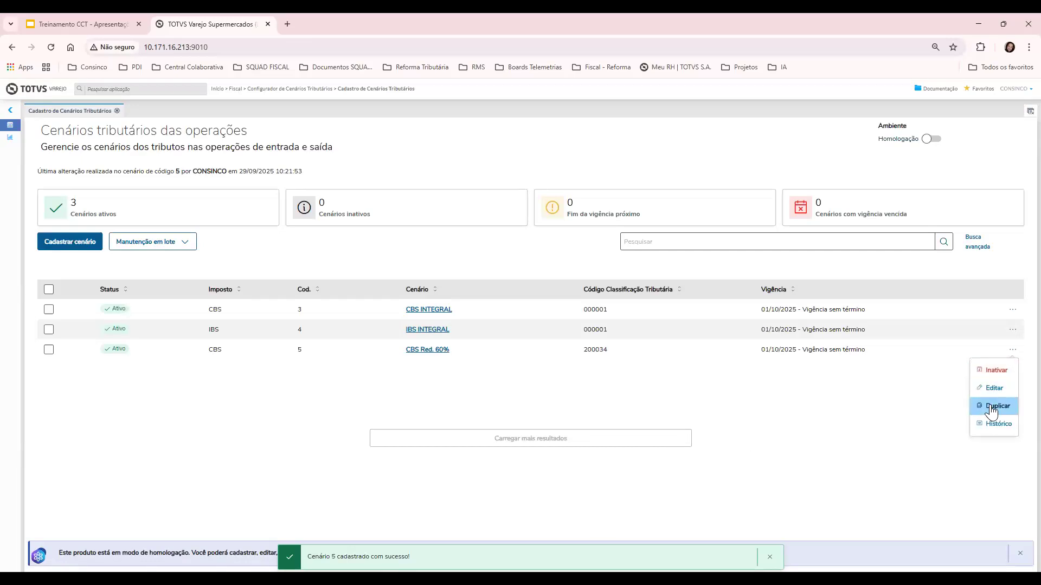
left_click(997, 408)
left_click(818, 180)
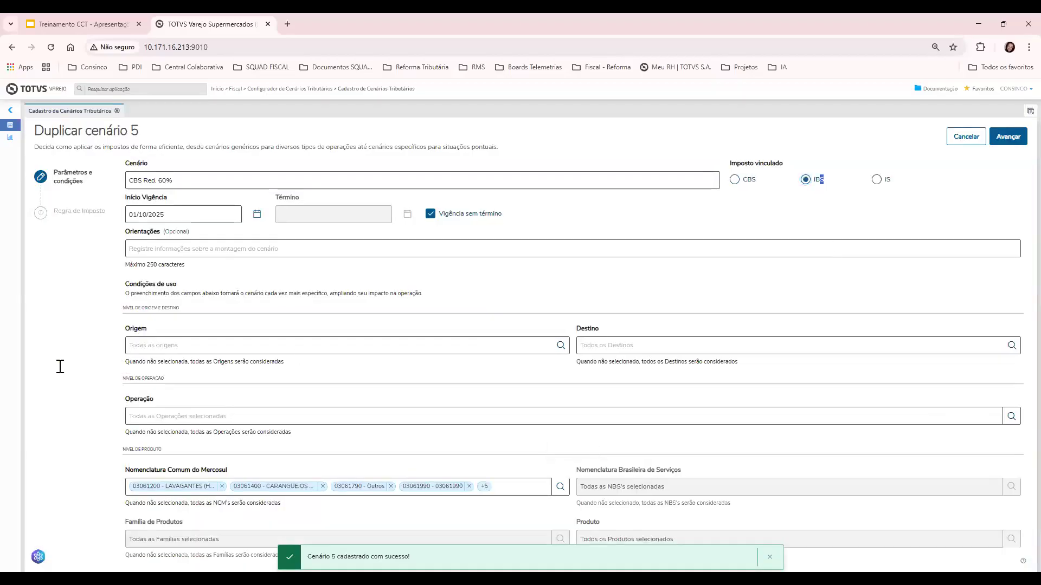
left_click_drag(142, 180, 123, 189)
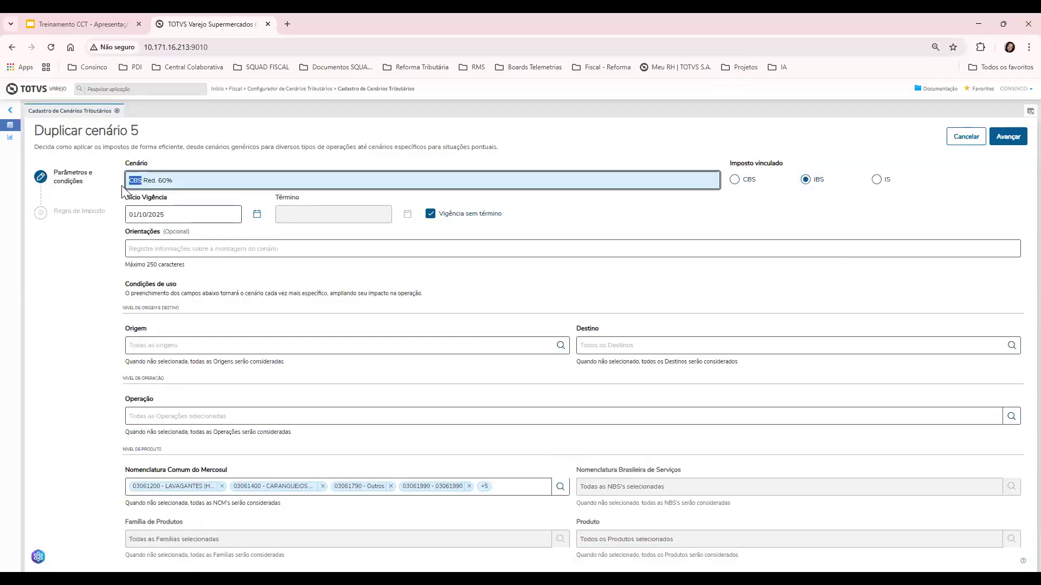
type("IBS")
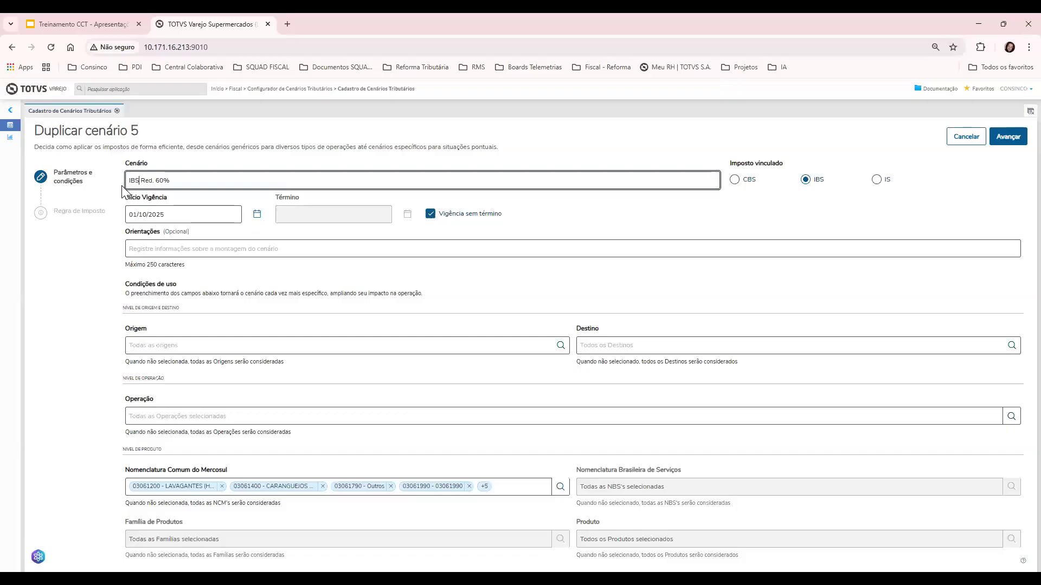
left_click(95, 245)
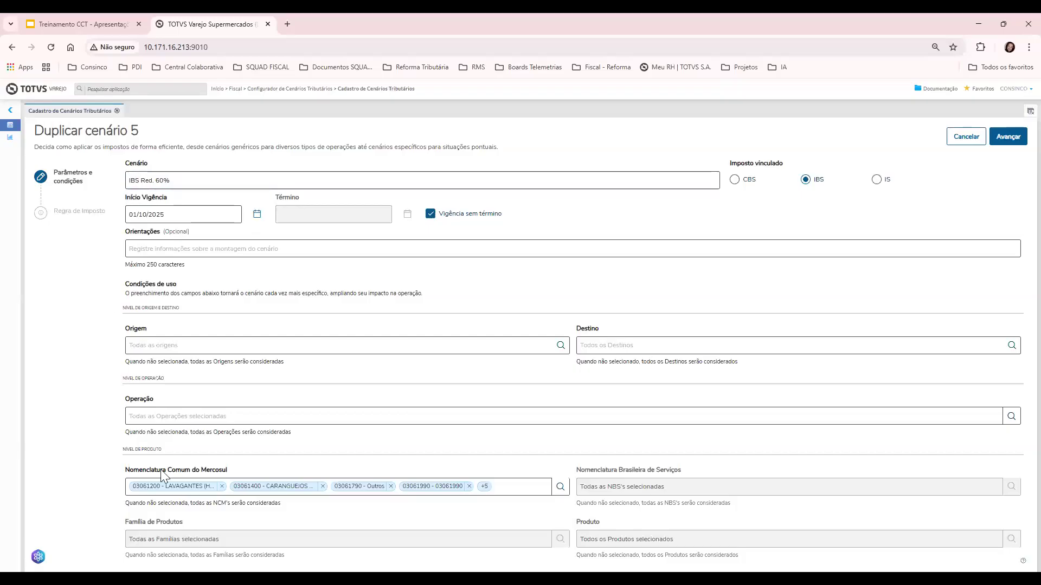
Set the IBS Red. 60% calculation to Fórmula 2 and save it as scenario 6
left_click(1000, 136)
left_click(179, 283)
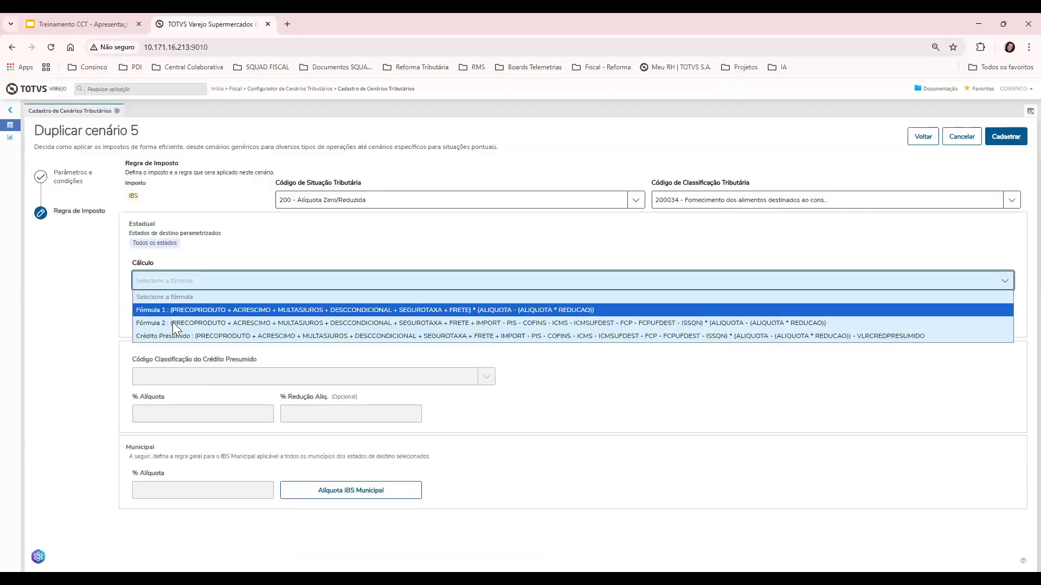
left_click(173, 322)
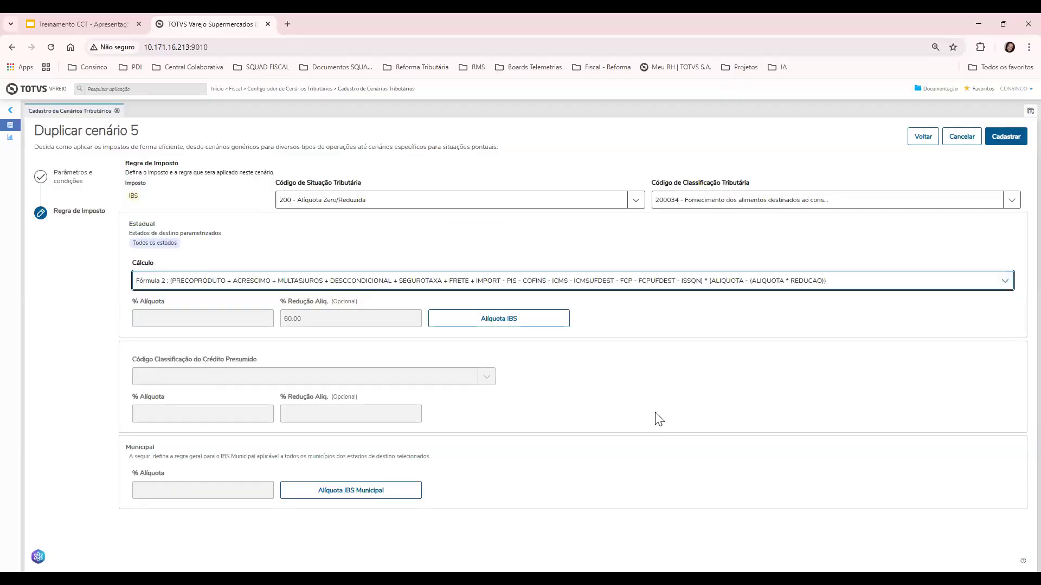
left_click(996, 142)
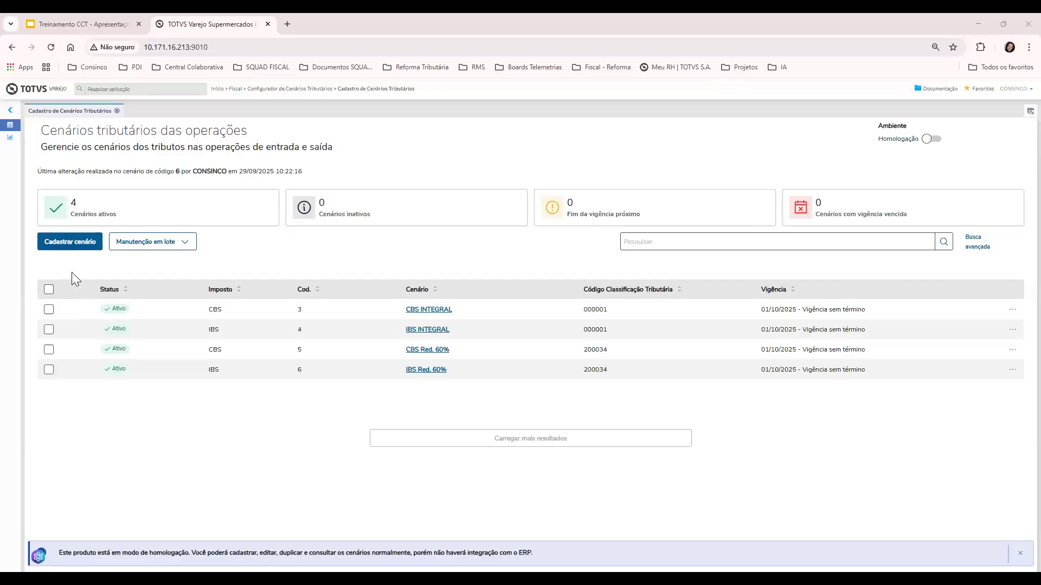
Draft a CBS scenario 'Transferências entre empresas' starting 01/10/2025 with no end date
left_click(82, 242)
left_click(227, 180)
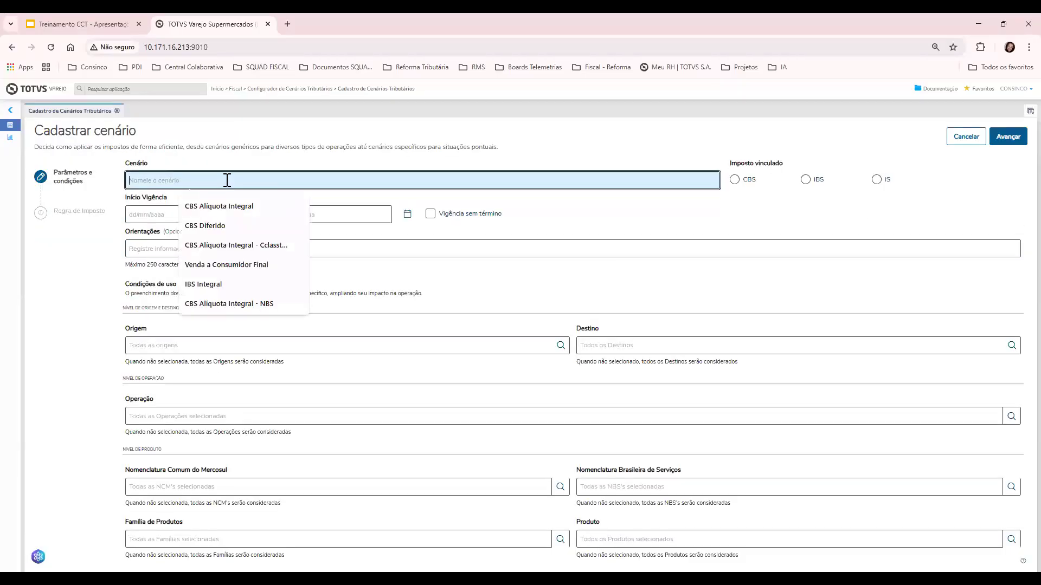
type("TRA")
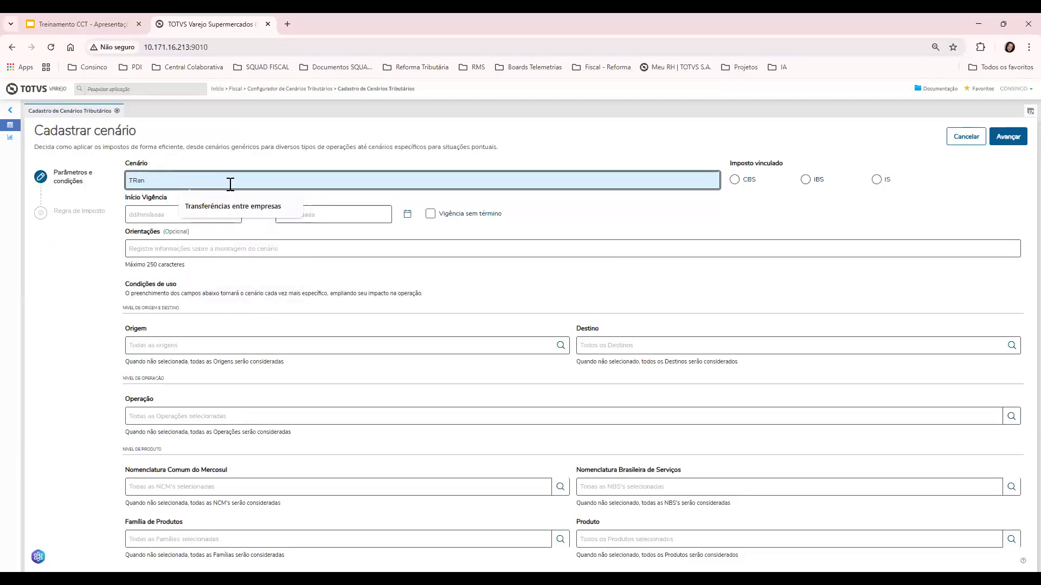
left_click(233, 205)
left_click(71, 243)
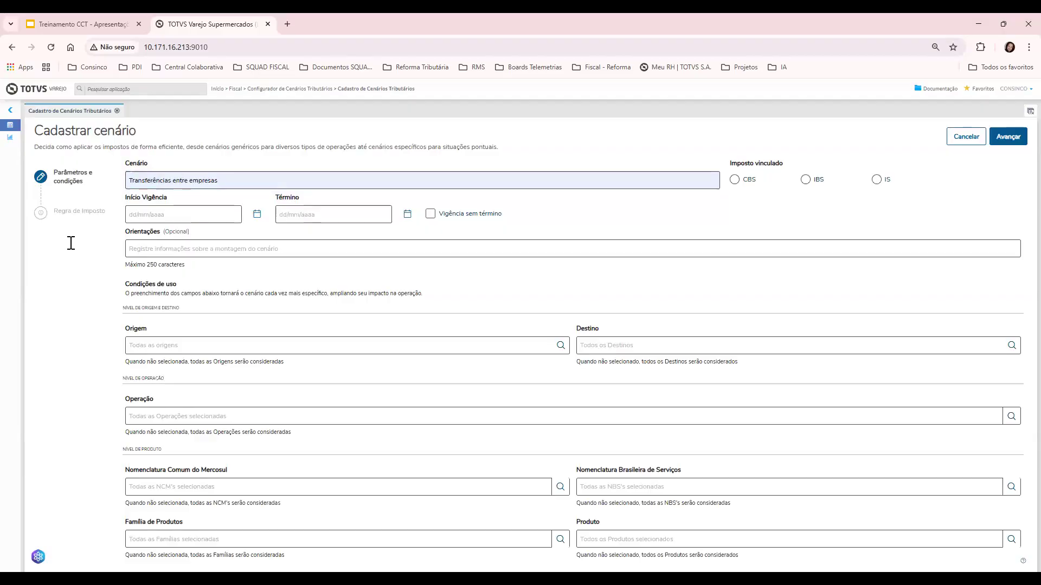
left_click(136, 217)
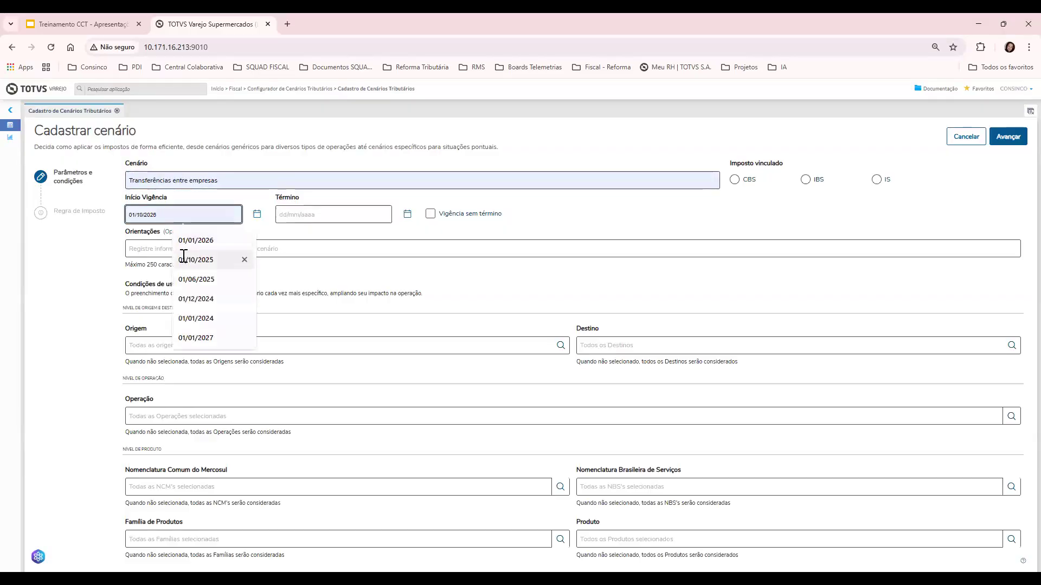
left_click(185, 260)
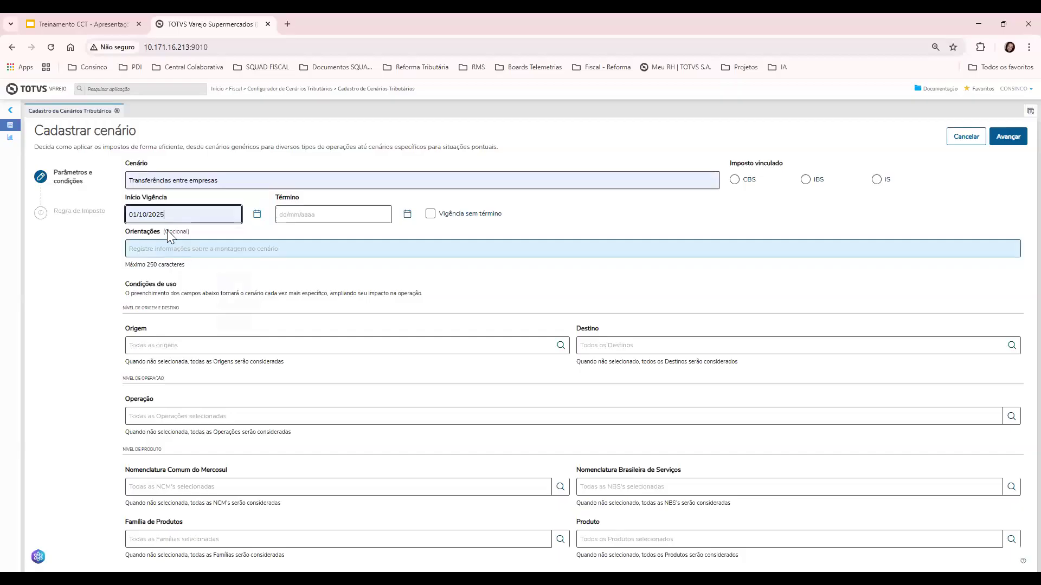
left_click(430, 214)
left_click(734, 180)
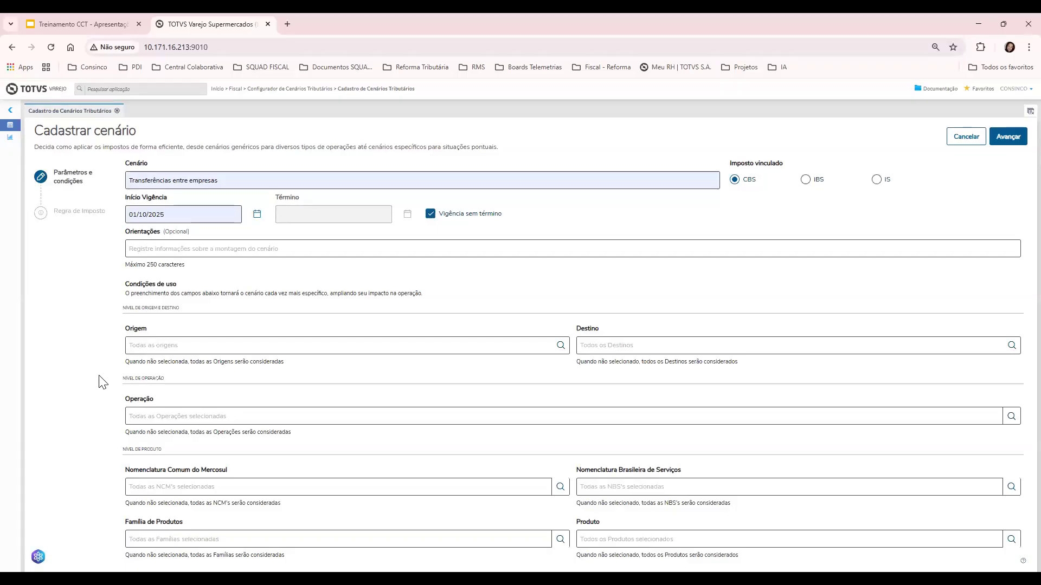
Search operations for 'transferencia' and add all 15 transfer operations, 50 through 855, as conditions
left_click(1012, 416)
left_click(734, 207)
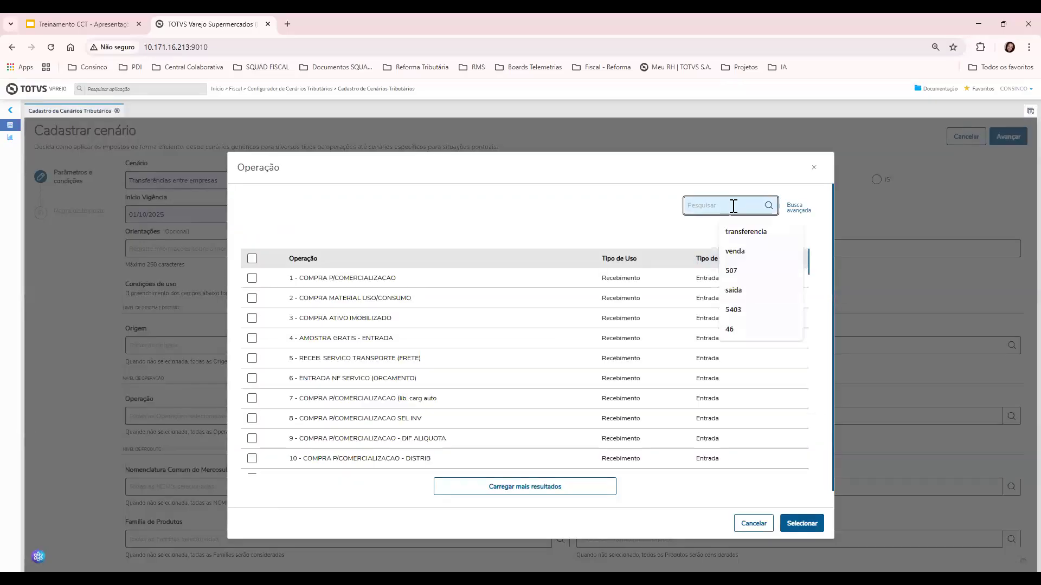
type("transferencia")
key("Down")
key("Return")
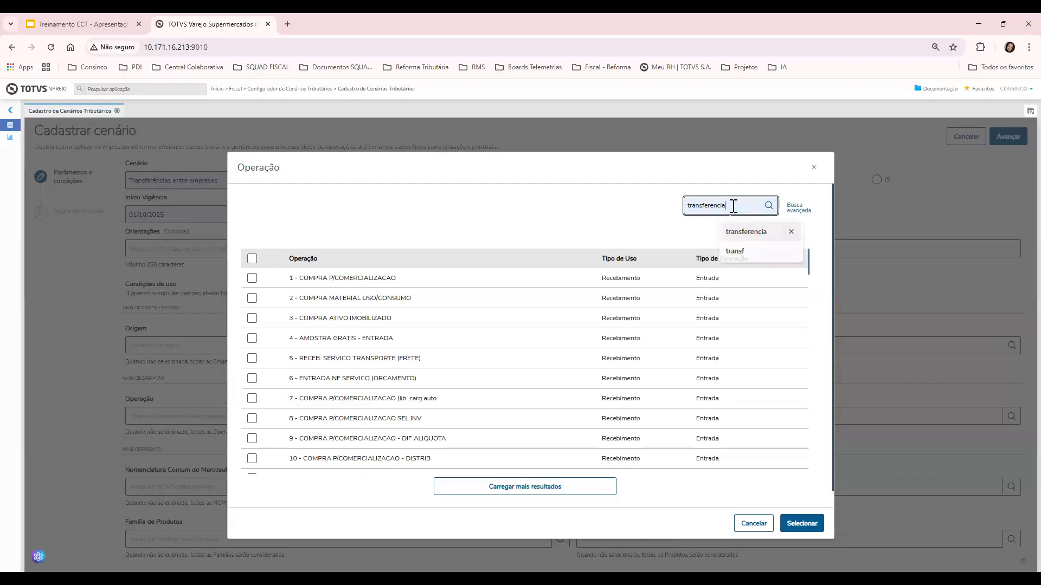
left_click(795, 209)
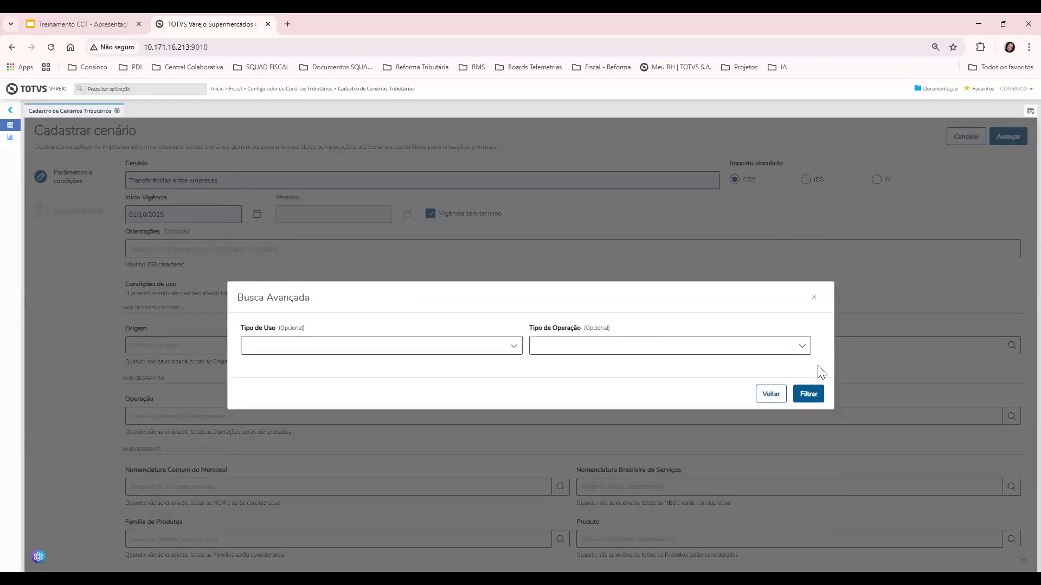
left_click(771, 394)
left_click(768, 205)
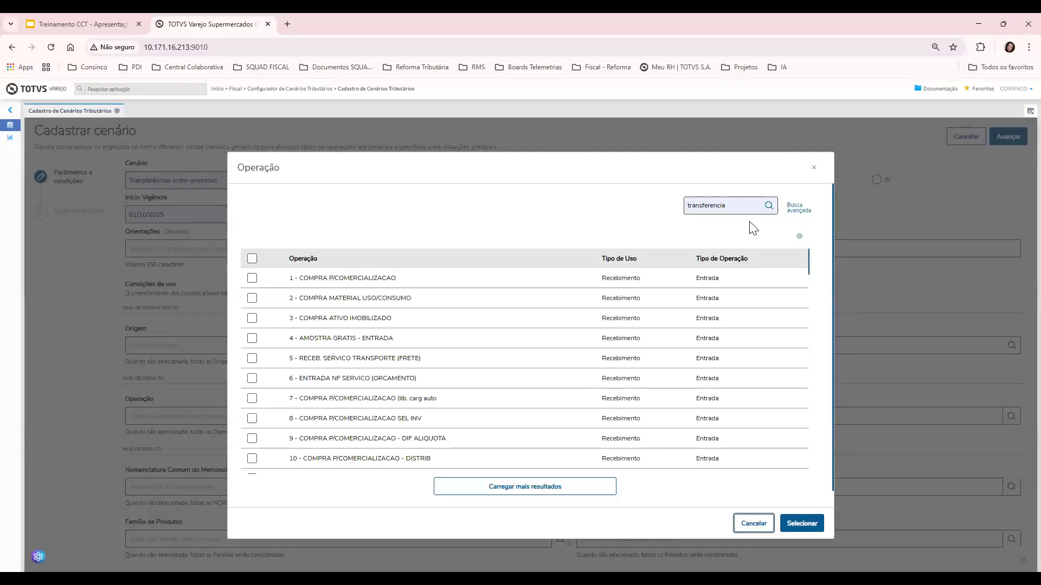
left_click(261, 261)
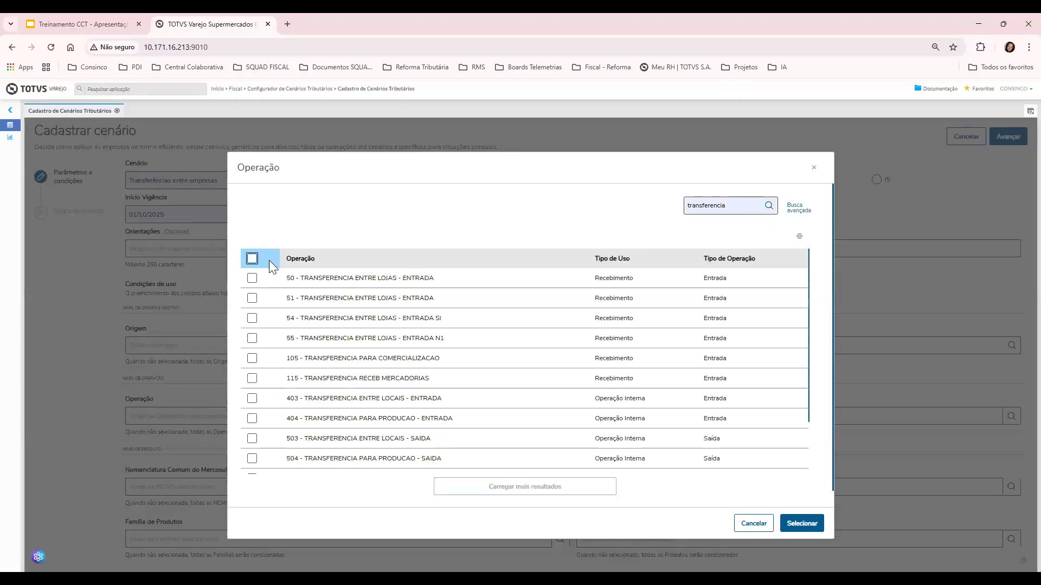
scroll(376, 315, "down", 2)
scroll(381, 430, "up", 2)
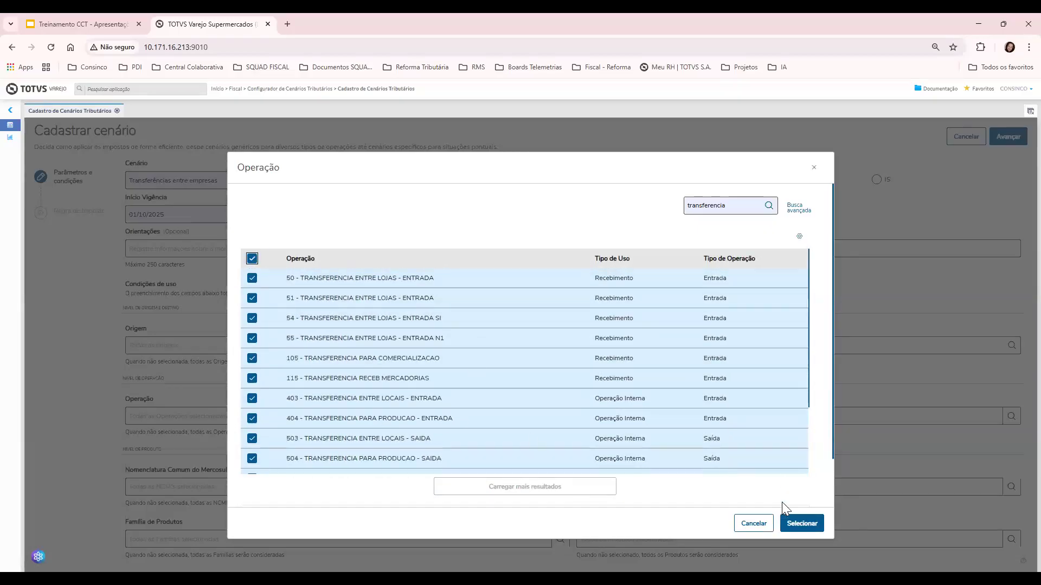
left_click(800, 524)
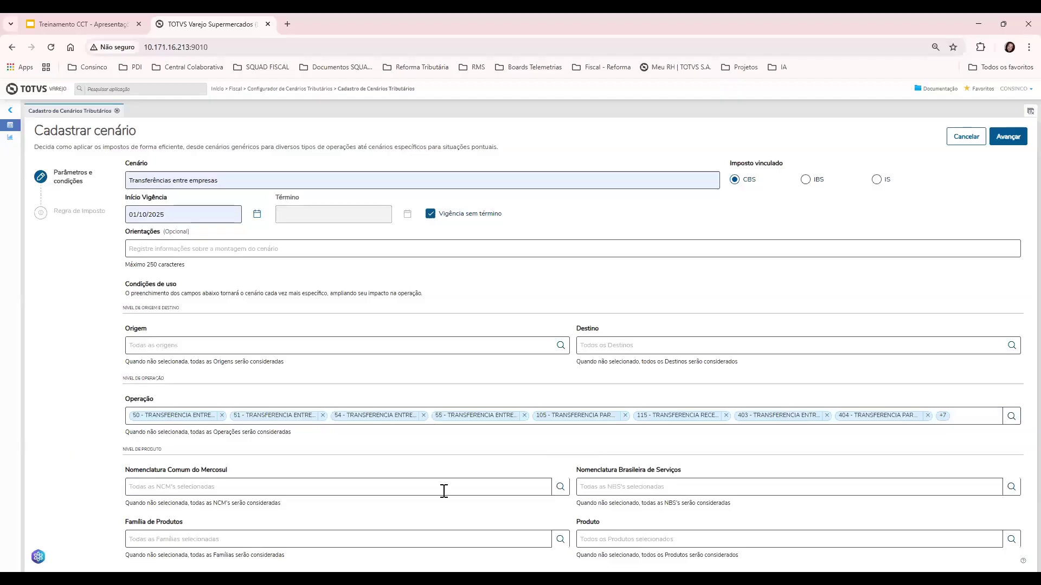
Set the rule's situation code to 410 - Imunidade e não incidência
left_click(1005, 141)
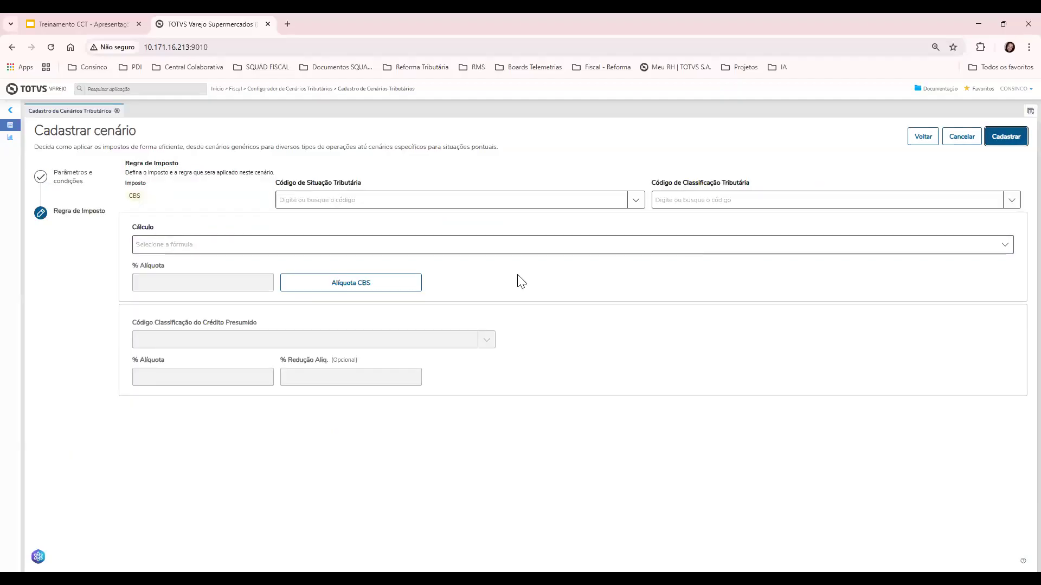
left_click(635, 201)
scroll(486, 272, "down", 2)
scroll(448, 261, "down", 1)
scroll(421, 259, "up", 1)
left_click(421, 260)
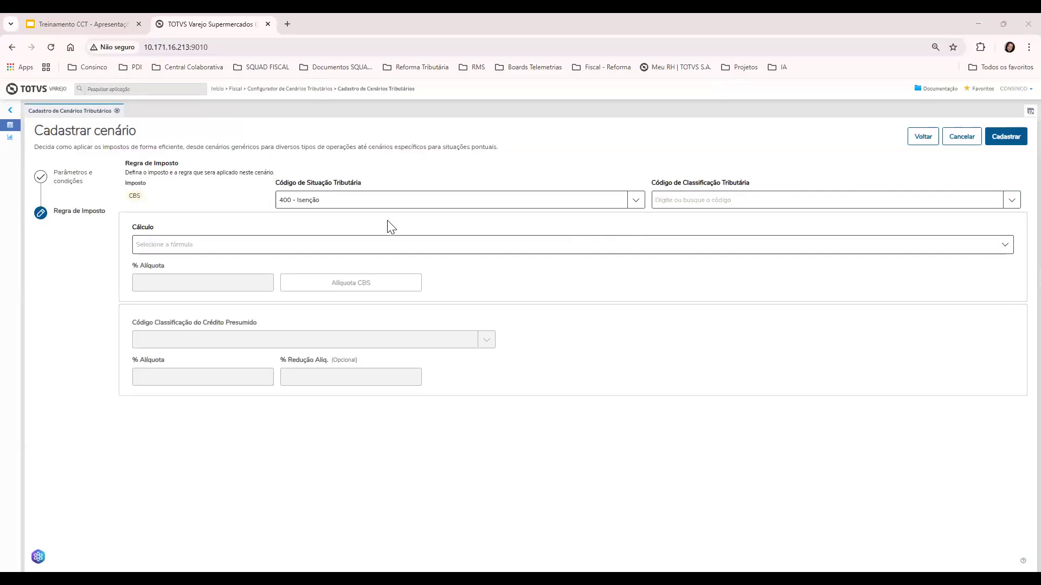
left_click(320, 200)
left_click(325, 275)
left_click(726, 200)
type("410002")
key("shift+Tab")
left_click(401, 282)
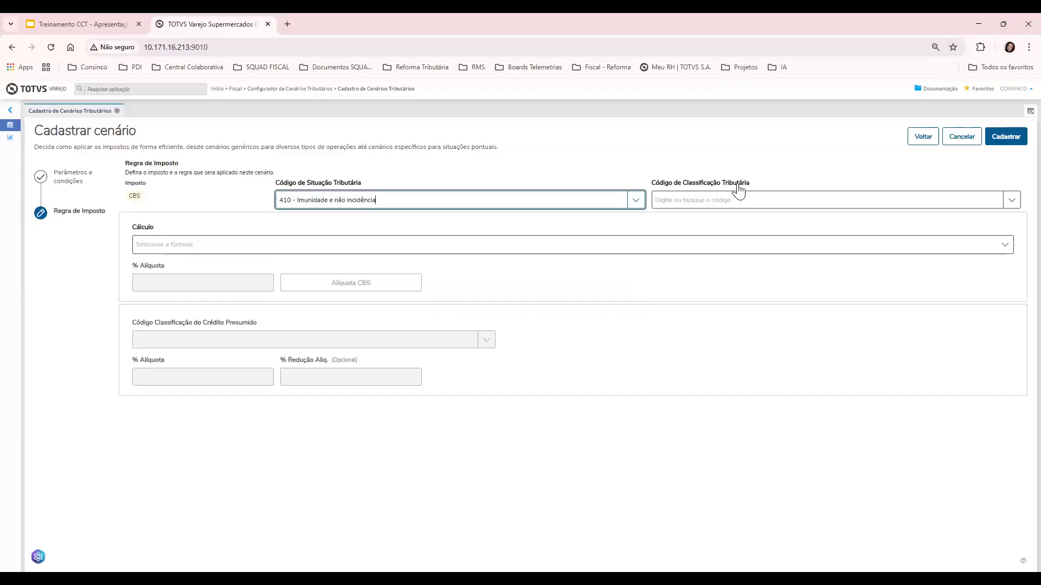
Pick classification 410001 for internal transfers and calculate with Fórmula 2
left_click(754, 201)
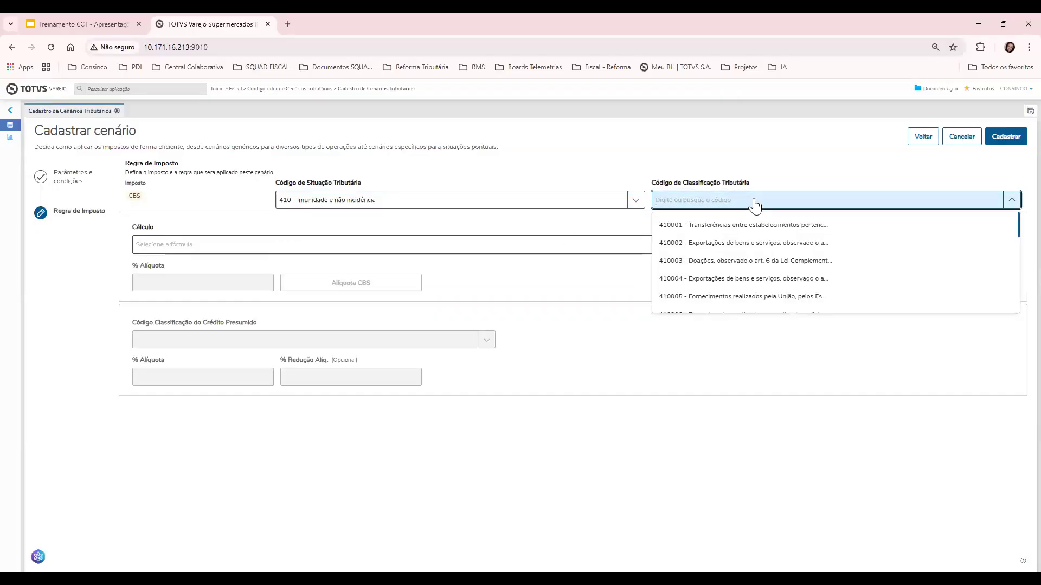
scroll(734, 239, "down", 5)
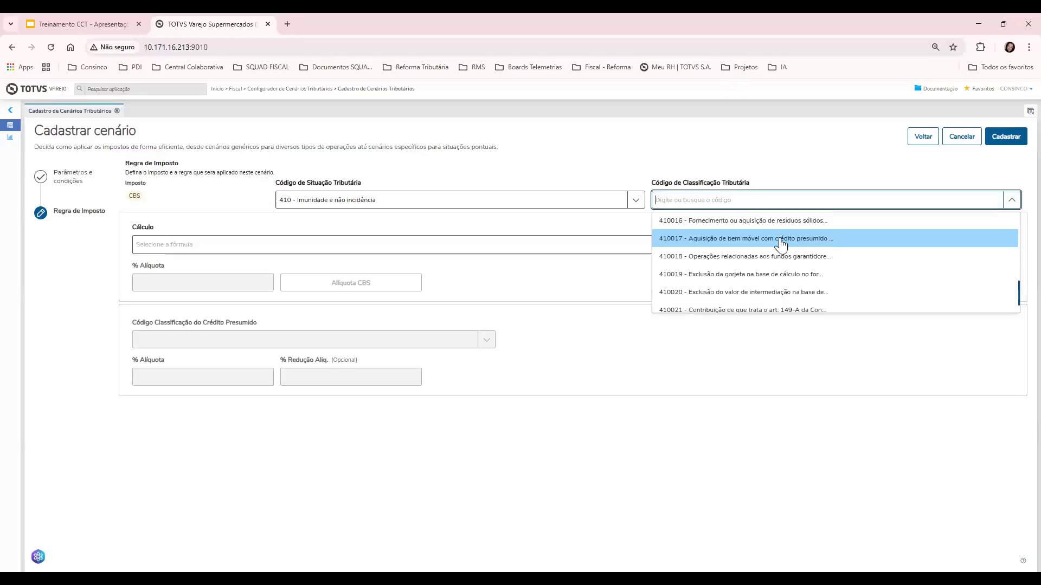
scroll(776, 303, "up", 3)
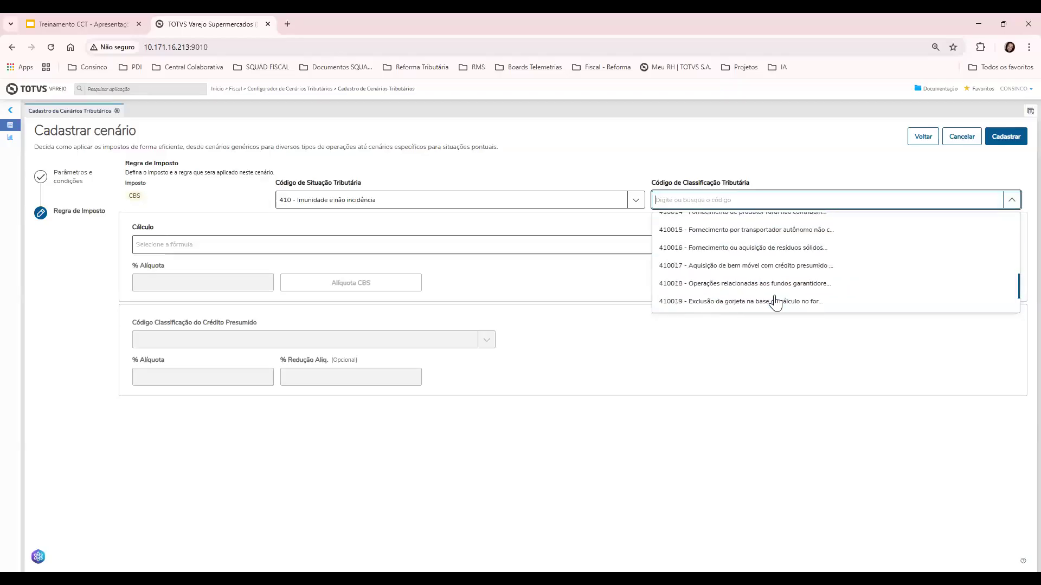
scroll(775, 303, "up", 2)
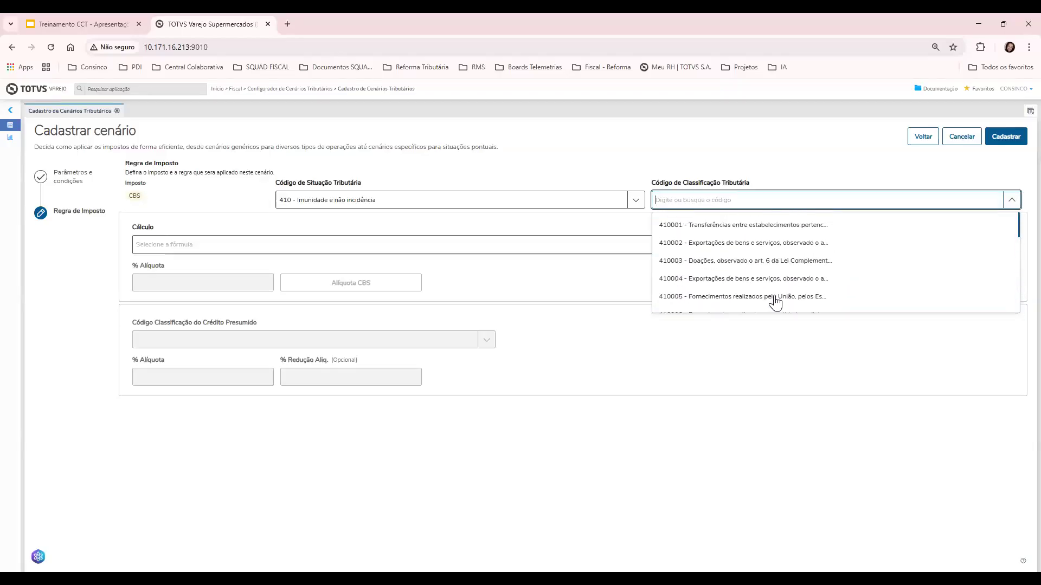
left_click(764, 227)
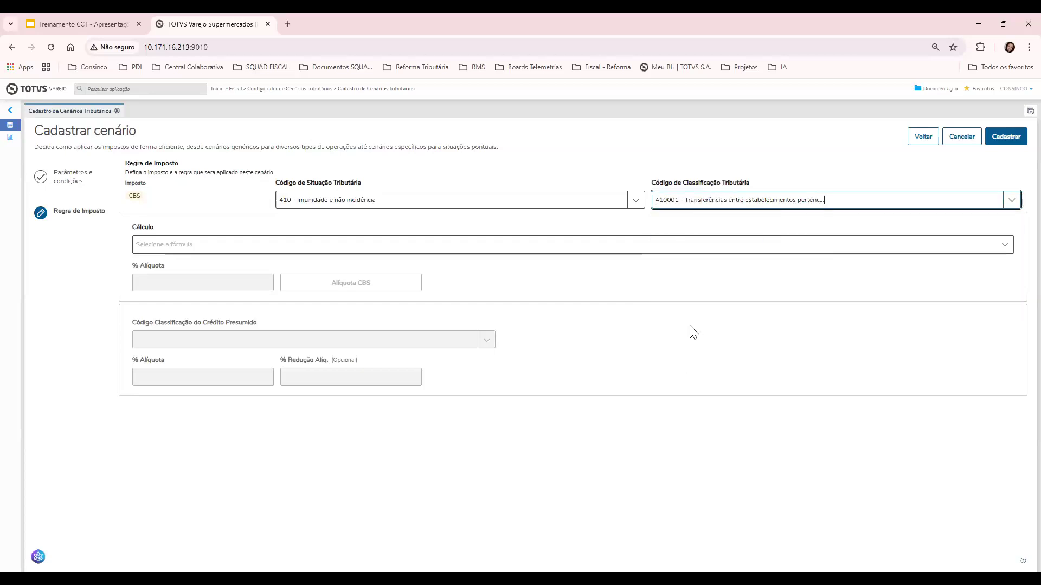
left_click(674, 250)
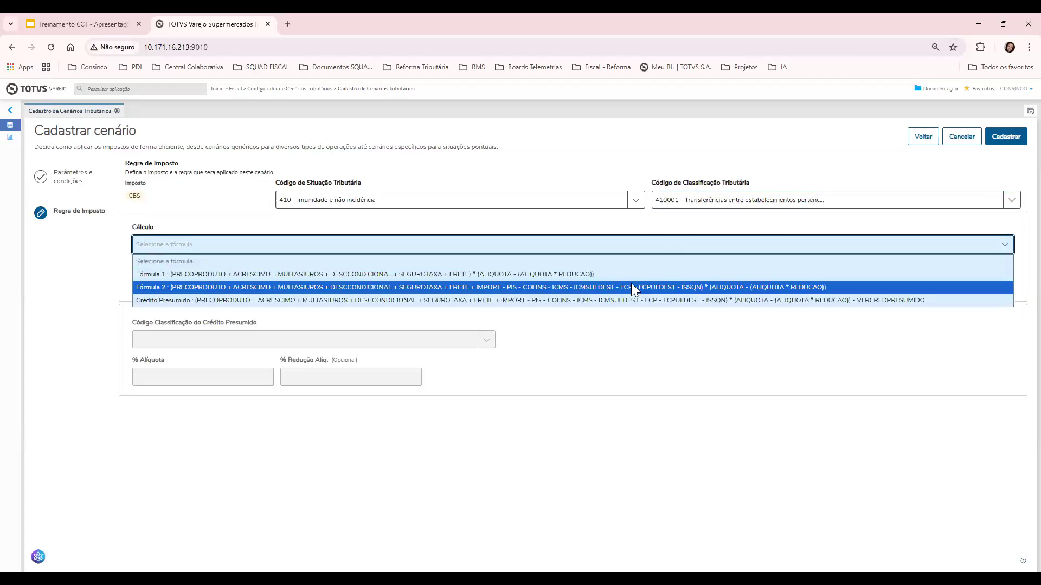
left_click(631, 284)
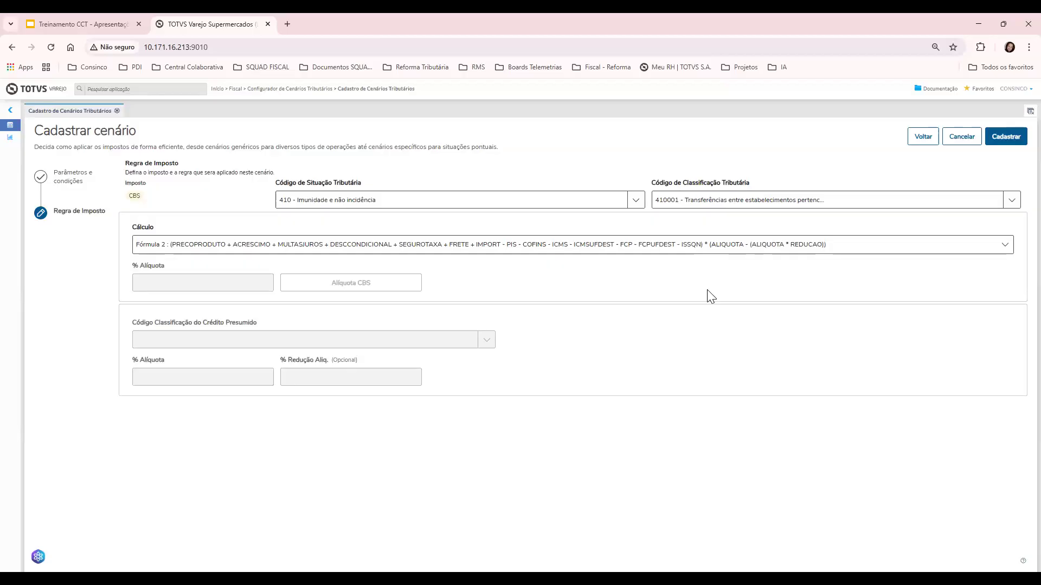
Save the CBS transfers scenario as 7, then duplicate it as an IBS copy using Fórmula 2
left_click(998, 145)
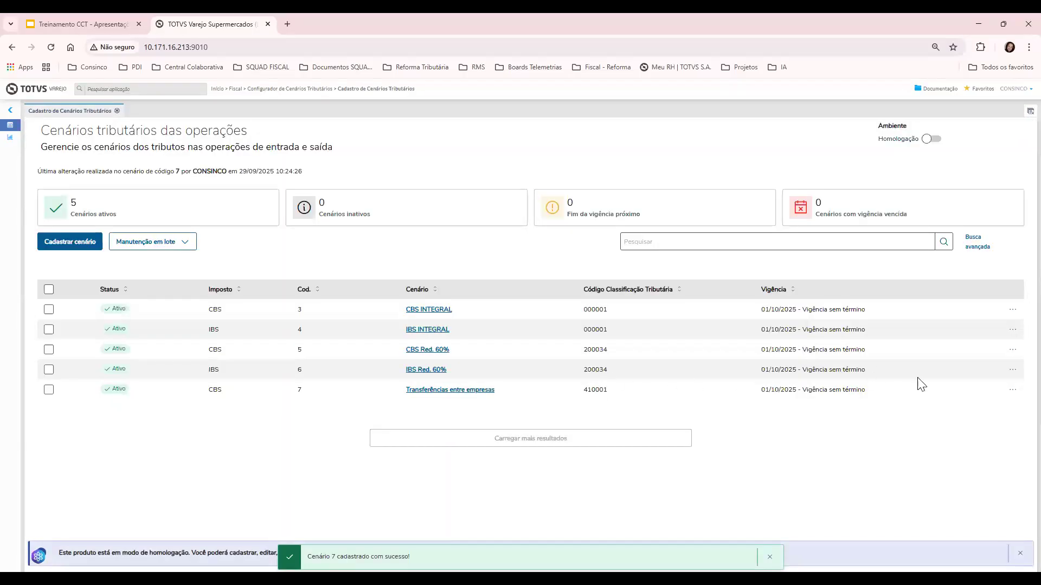
left_click(1011, 390)
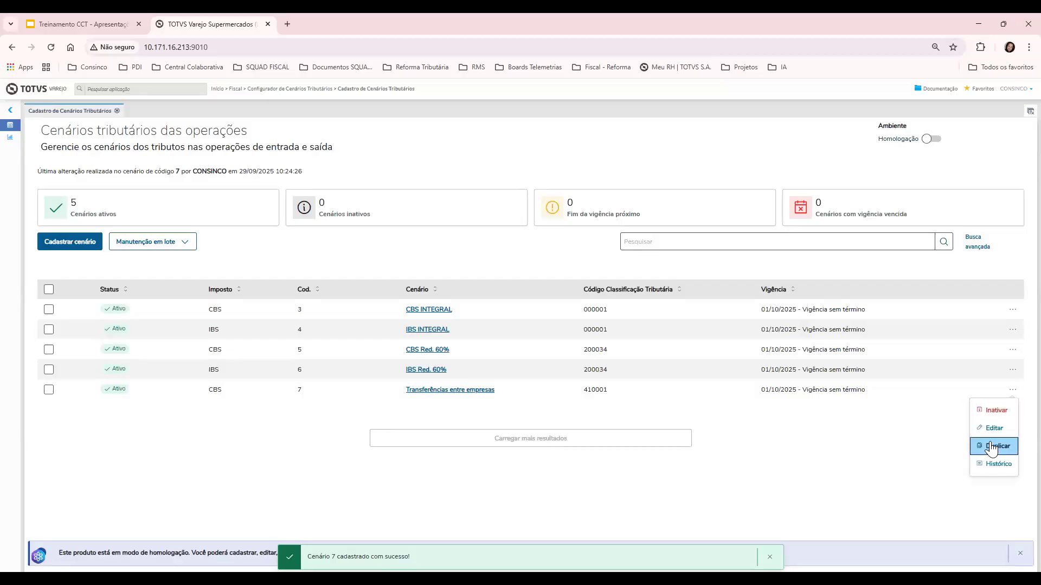
left_click(995, 446)
left_click(803, 180)
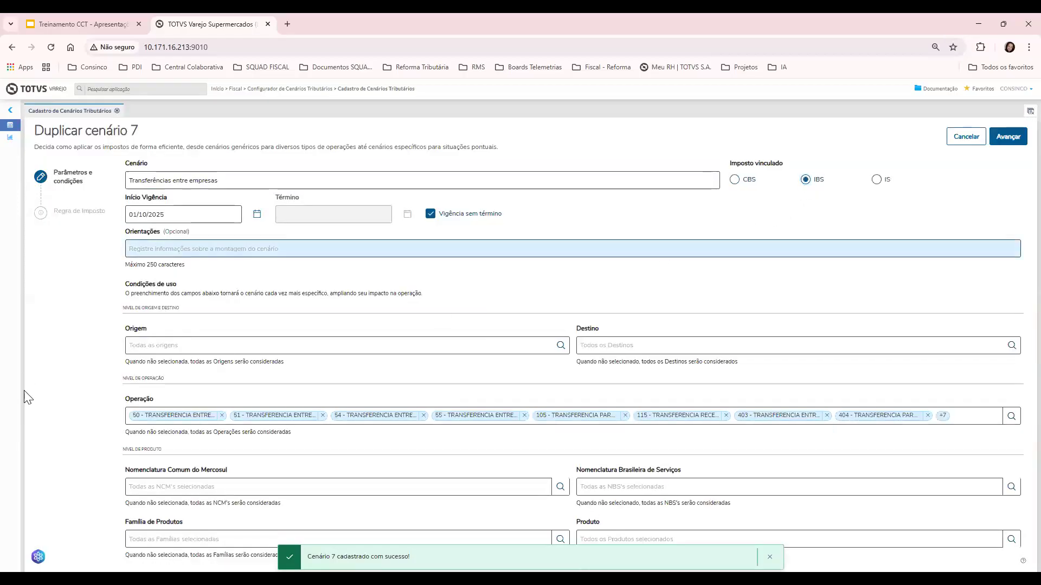
left_click(238, 186)
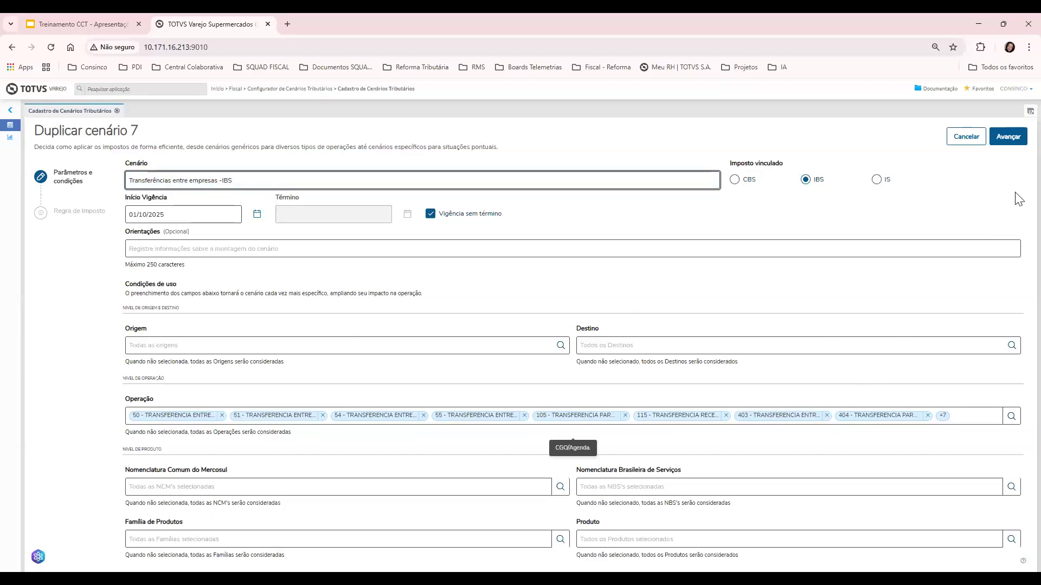
left_click(1013, 142)
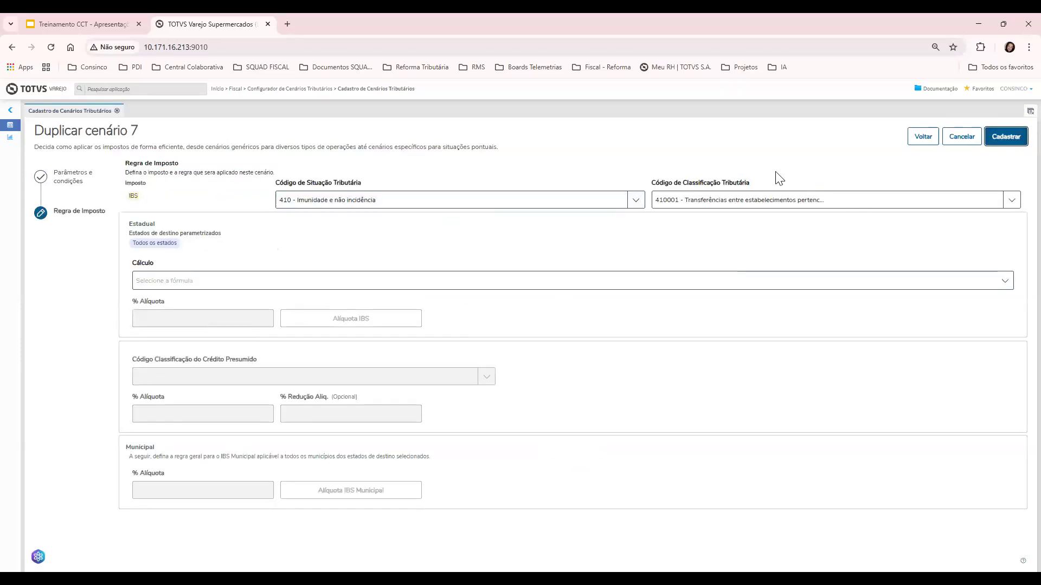
left_click(206, 322)
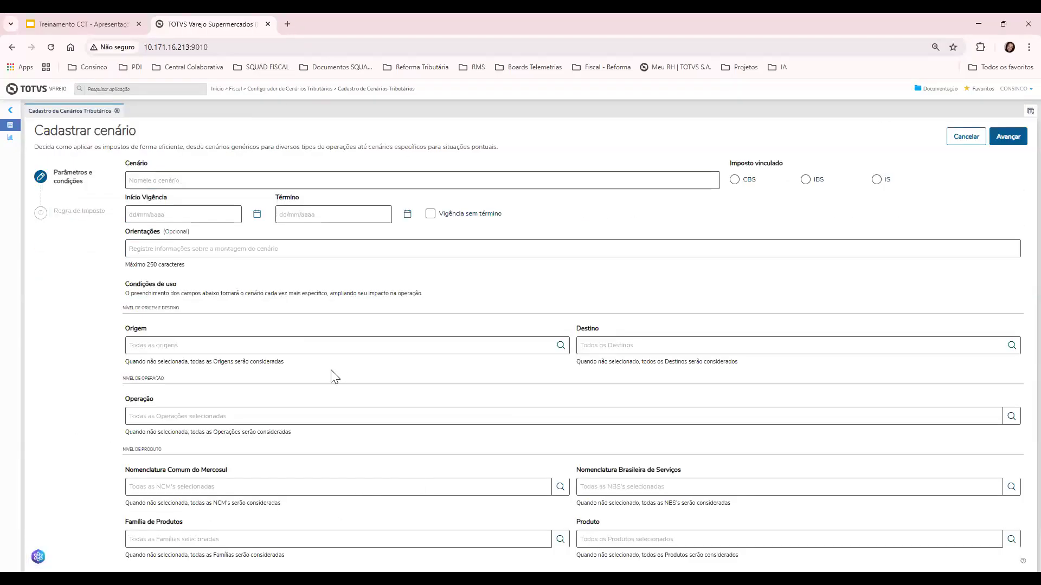
Name the new scenario 'Compra de Produtor Rural - CBS'
left_click(179, 180)
left_click(540, 293)
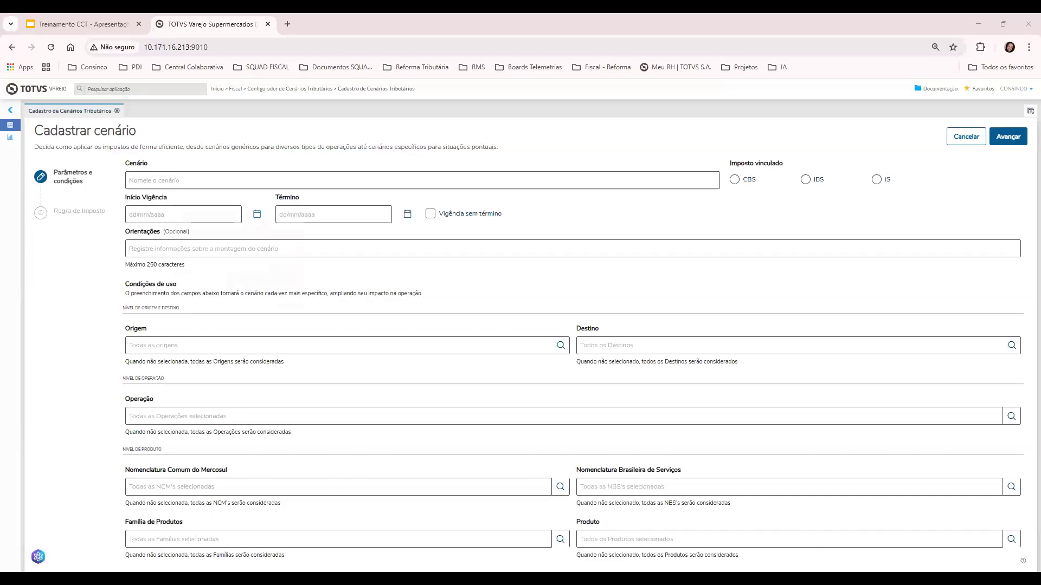
left_click(252, 180)
type("Compra de Produtor Rural")
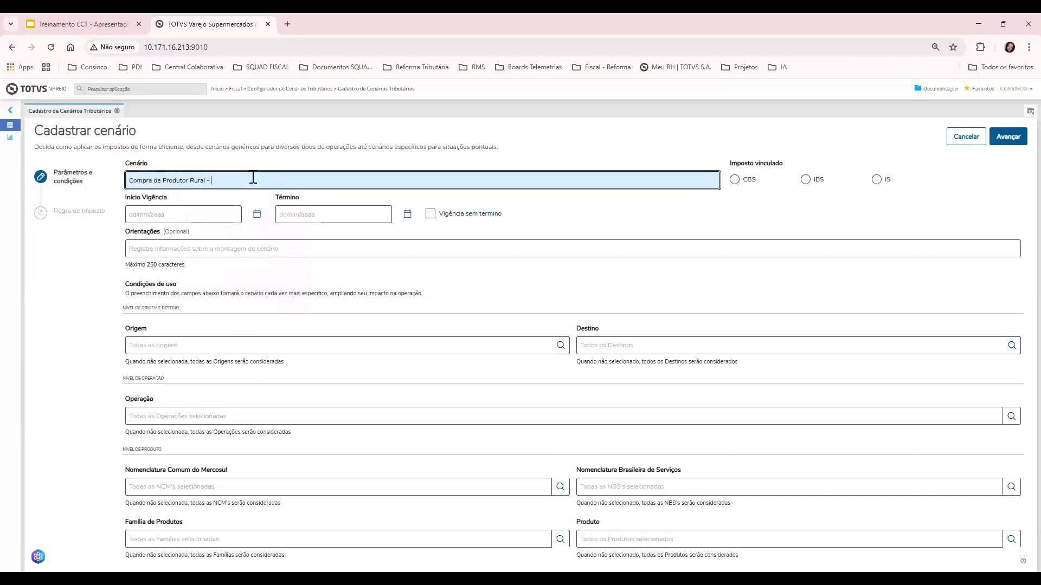
type("- CBS")
Make it valid from 01/10/2025 with no end date and link it to CBS
left_click(196, 215)
left_click(200, 261)
left_click(429, 221)
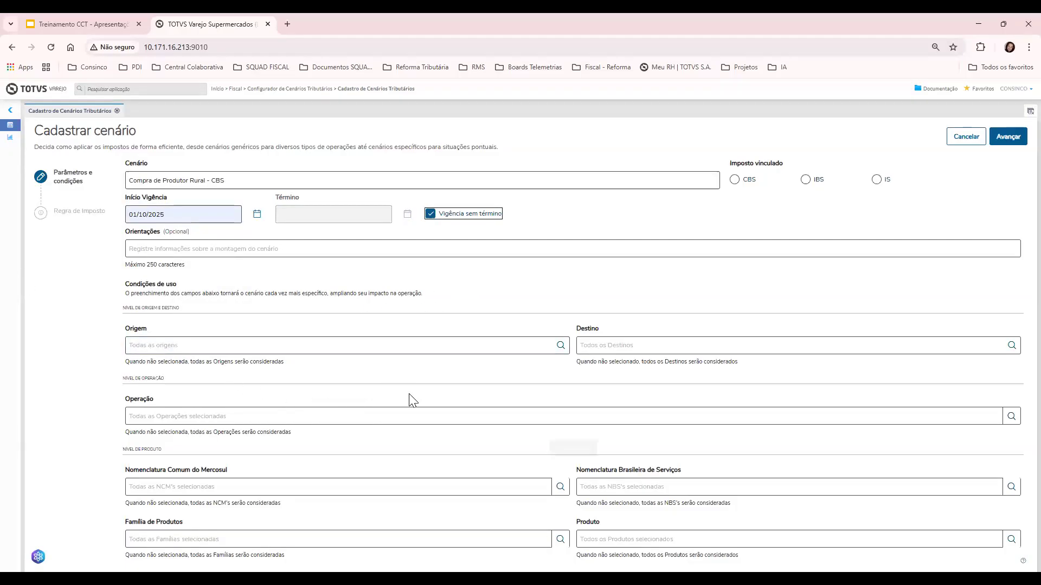
left_click(736, 181)
Set the origin condition to the first supplier in the Produtor Rural segment
left_click(560, 346)
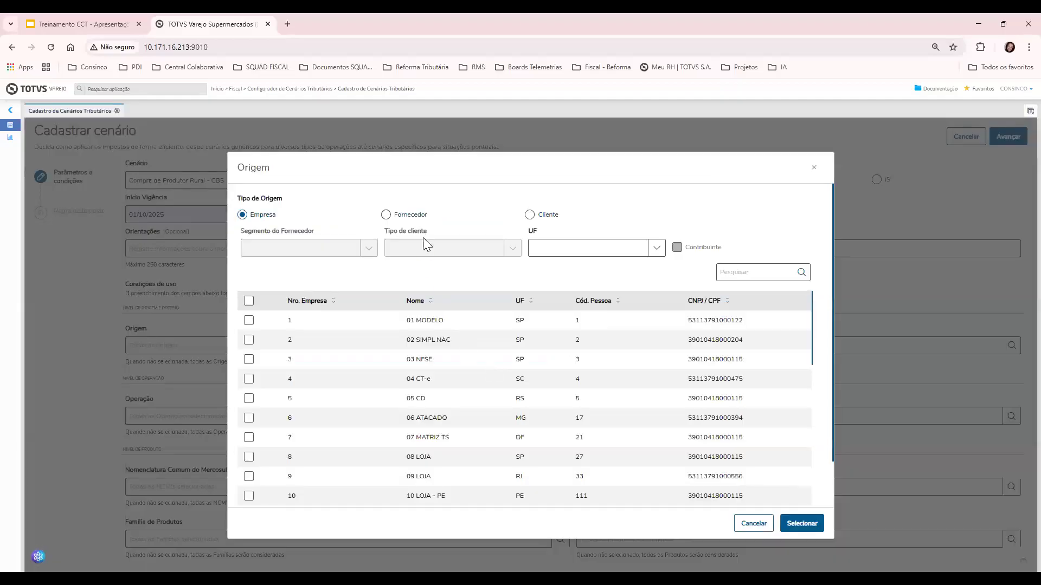
left_click(417, 219)
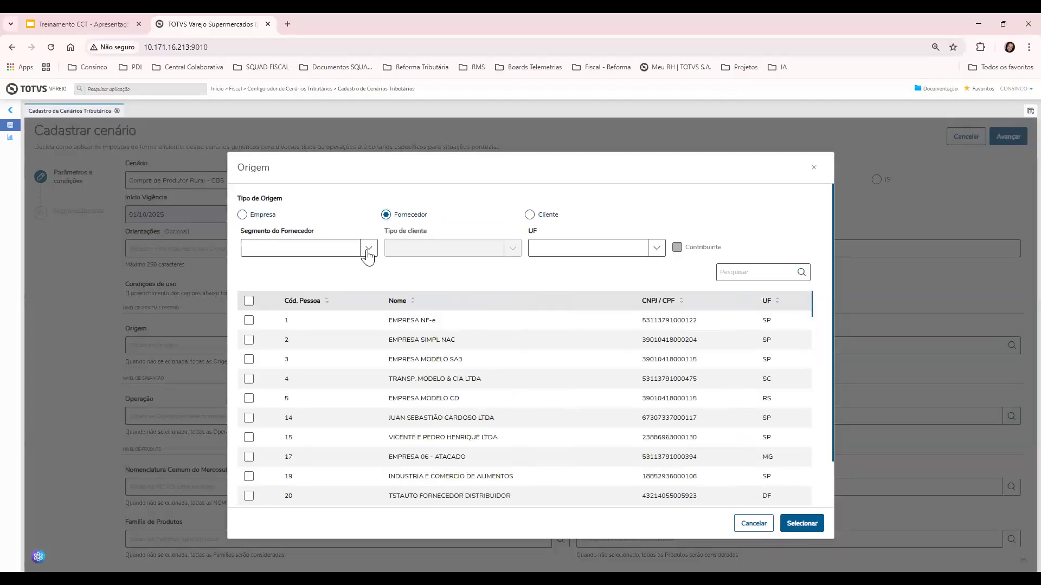
left_click(368, 249)
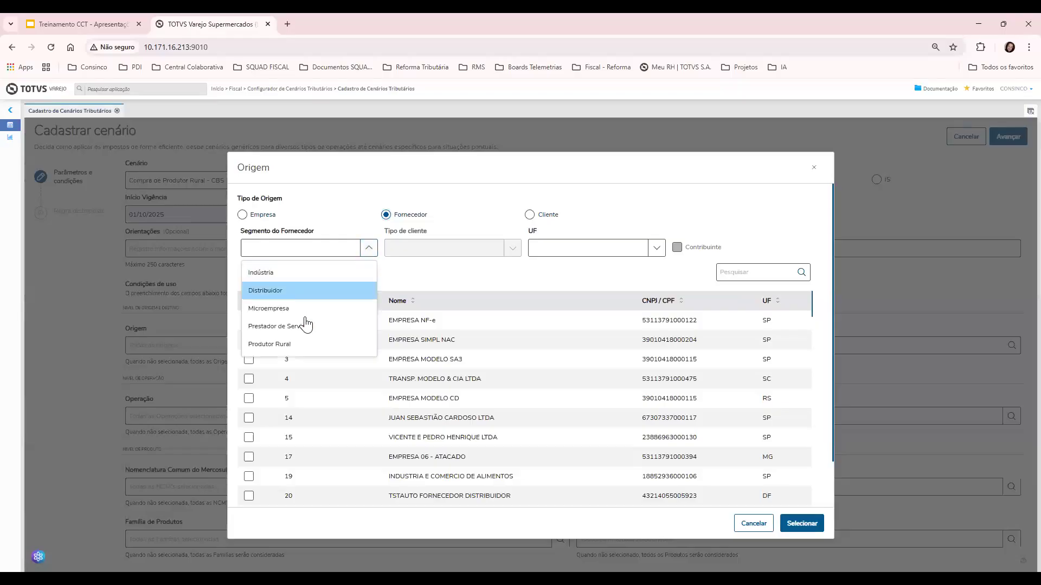
left_click(298, 345)
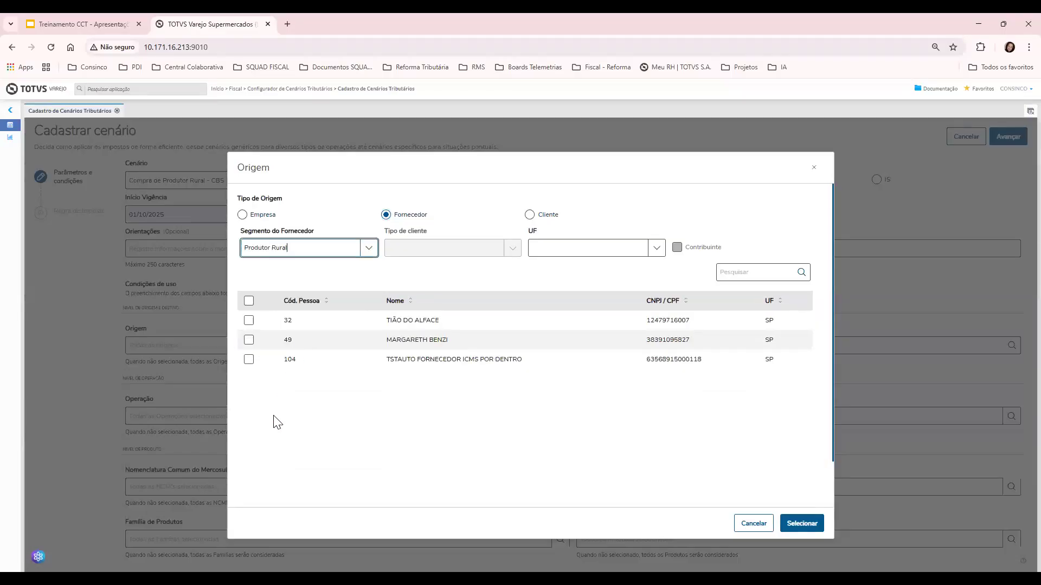
left_click(249, 320)
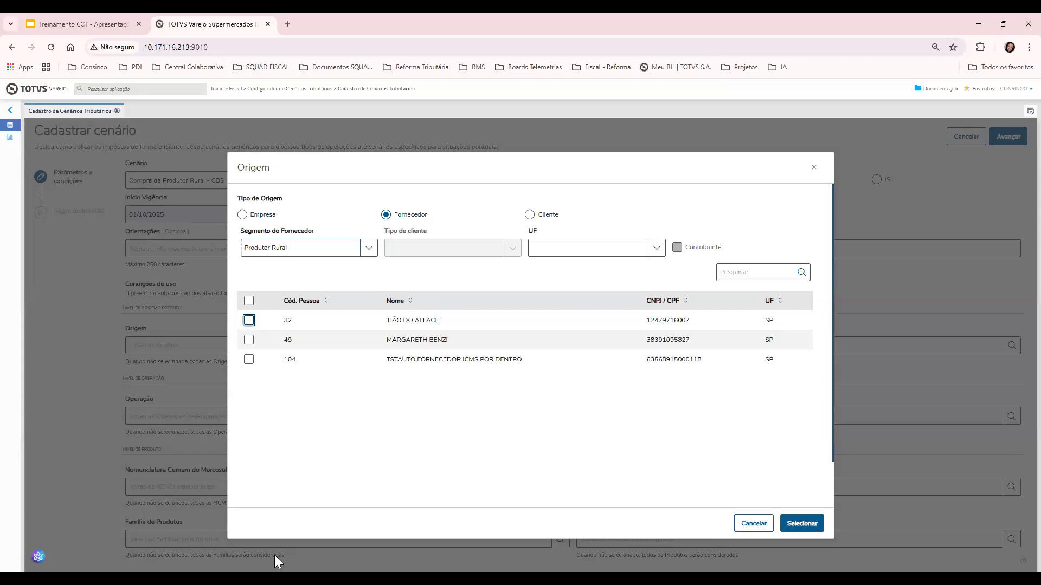
left_click(790, 529)
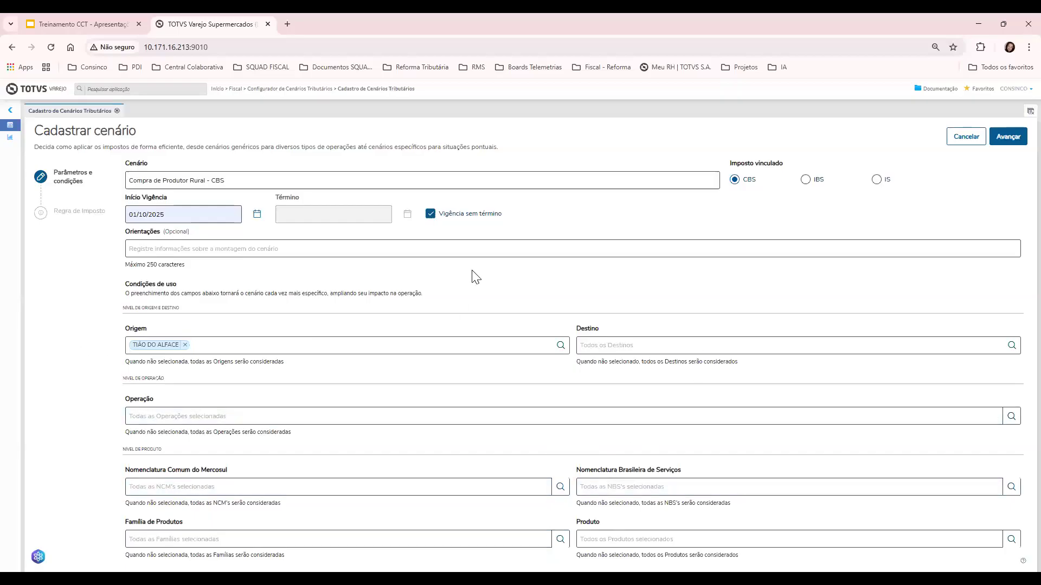
Set tax situation 000 - Tributação integral, classification 000001 and calculation Fórmula 2
left_click(1008, 136)
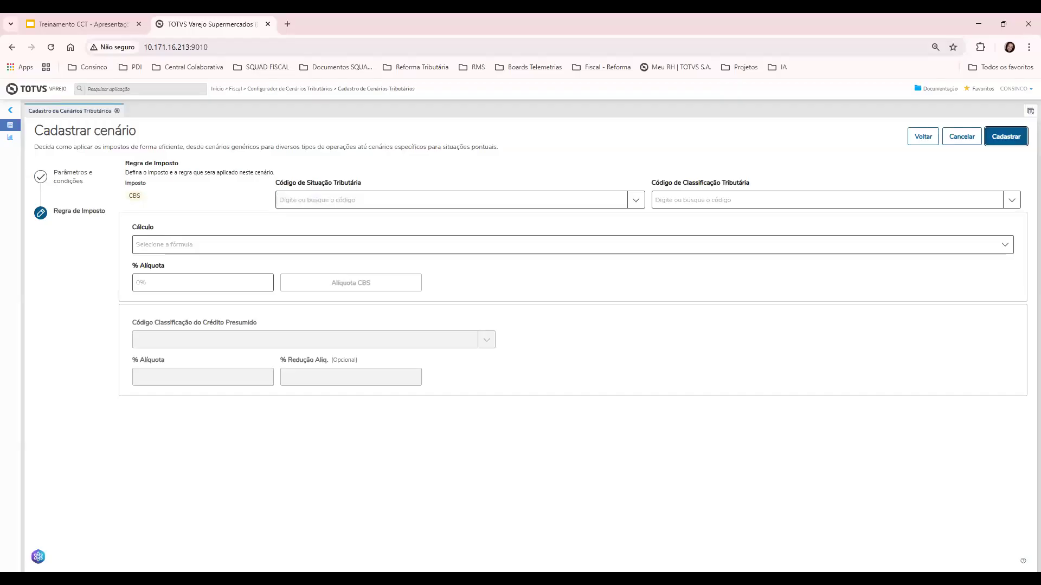
key("alt+Tab")
key("alt+Tab")
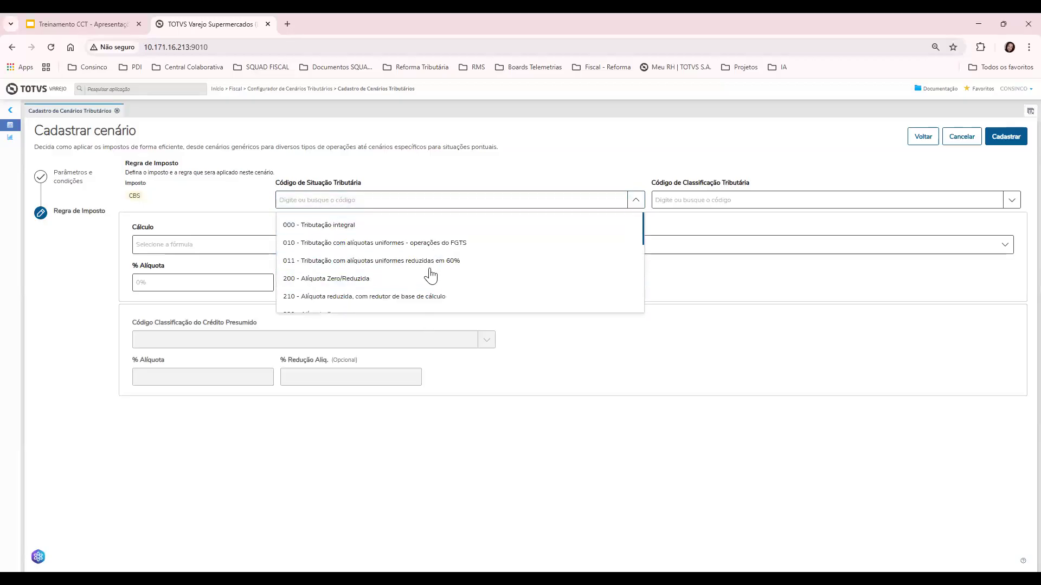
scroll(400, 305, "down", 1)
scroll(399, 298, "up", 1)
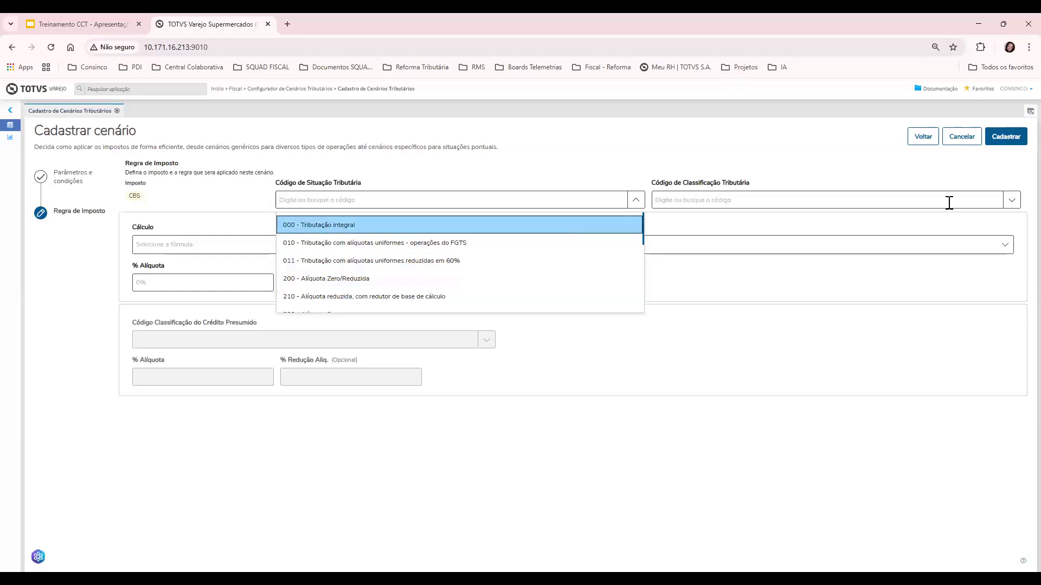
key("Return")
left_click(765, 204)
left_click(754, 228)
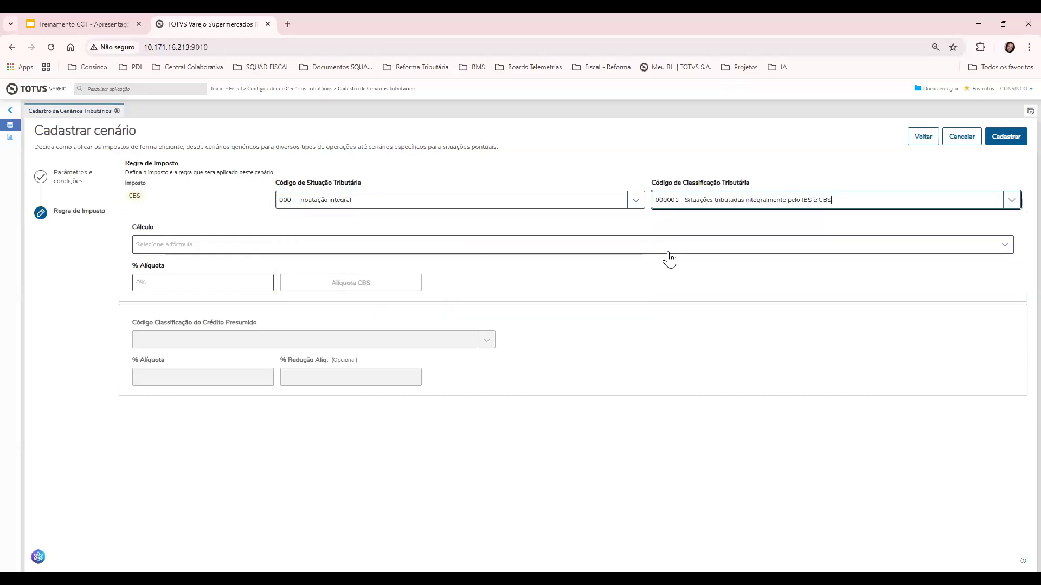
left_click(665, 252)
left_click(513, 285)
Set the CBS rate to 1,00 % and save the scenario as 9
left_click(207, 289)
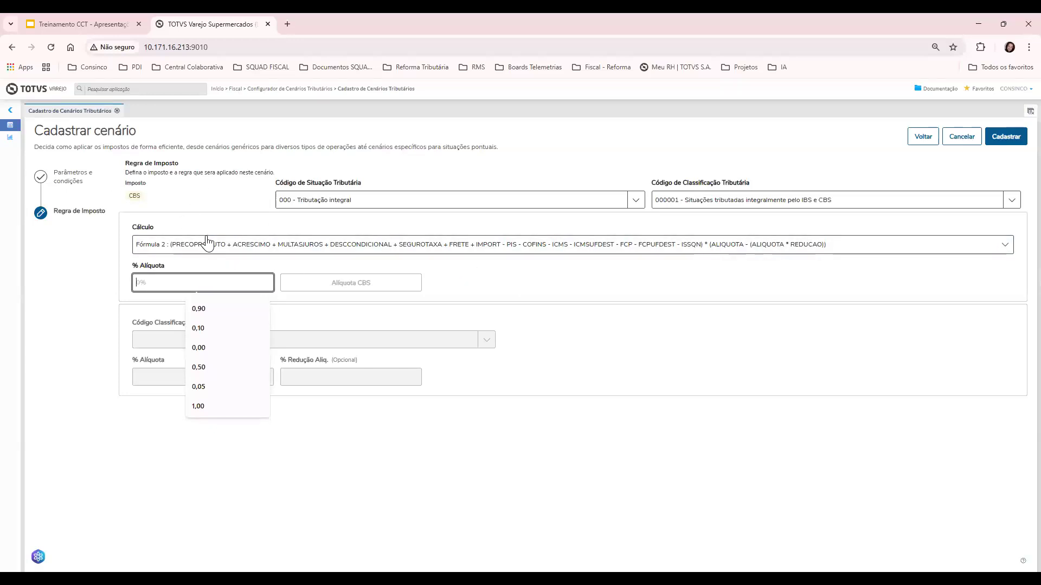
left_click(198, 406)
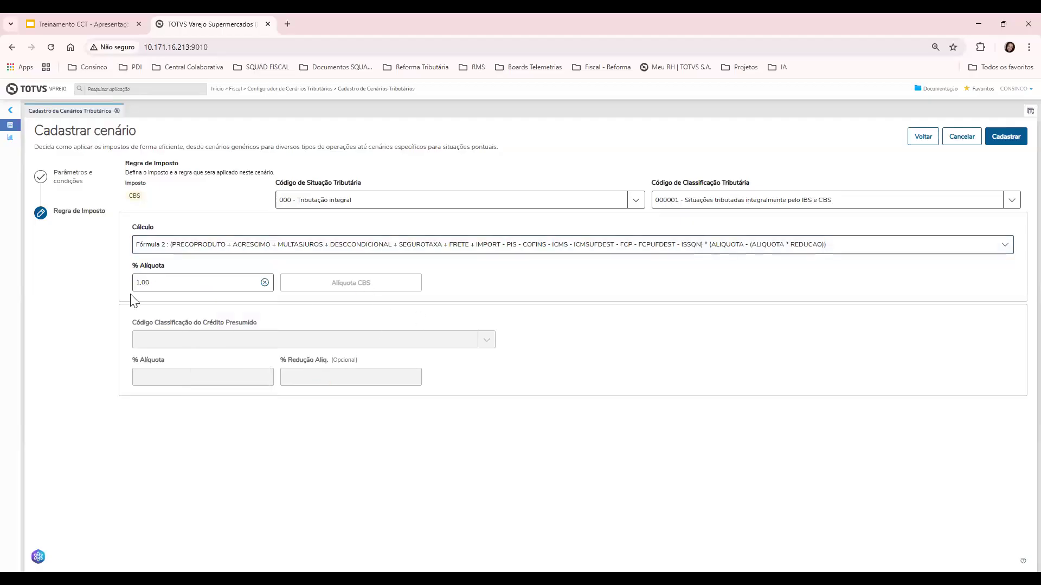
left_click(1003, 136)
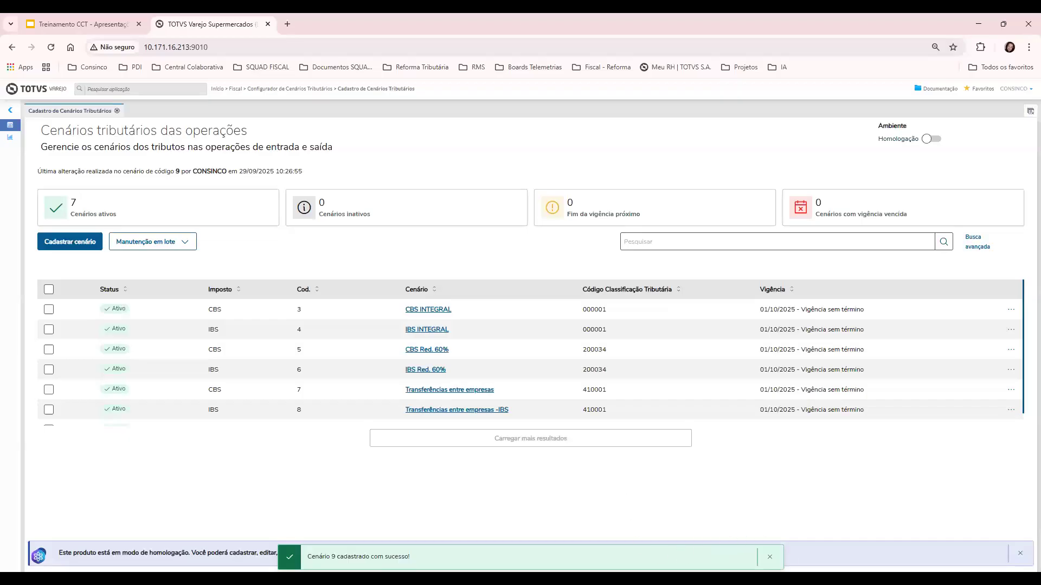
Duplicate scenario 9 as an IBS copy named 'Compra de Produtor Rural - IBS'
left_click(769, 556)
scroll(643, 325, "down", 1)
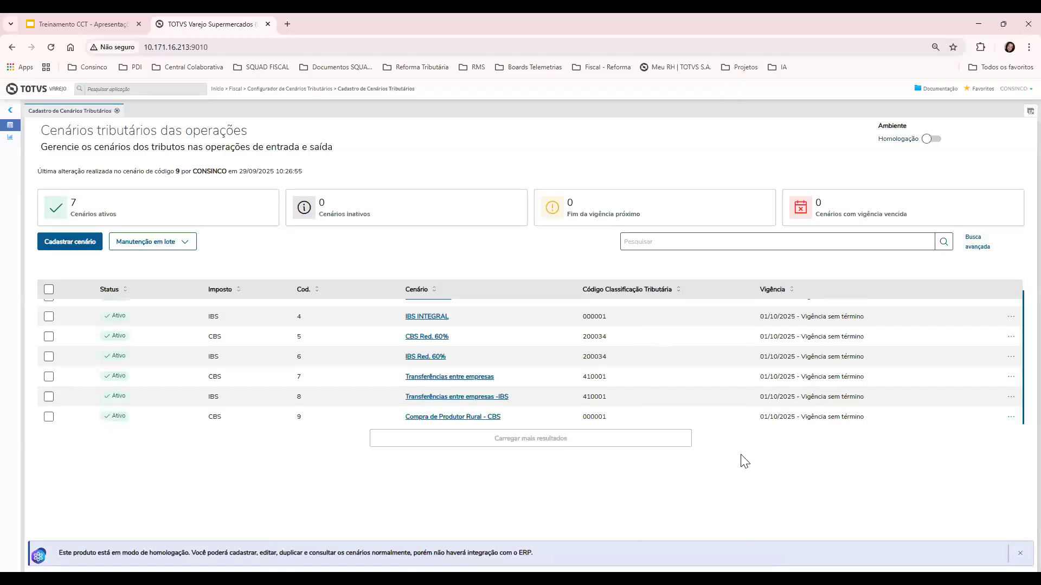
left_click(1011, 416)
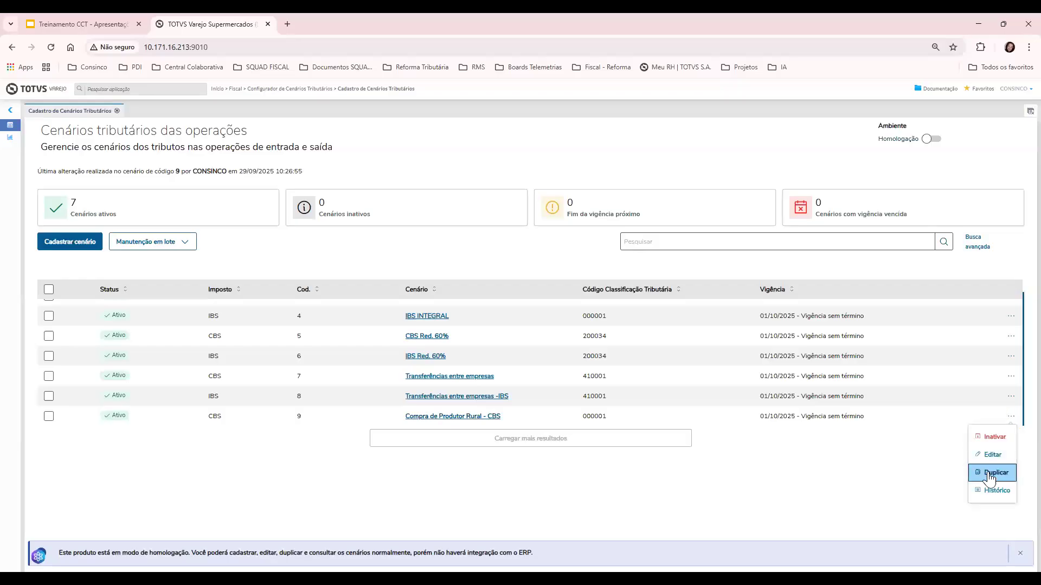
left_click(989, 476)
left_click(808, 180)
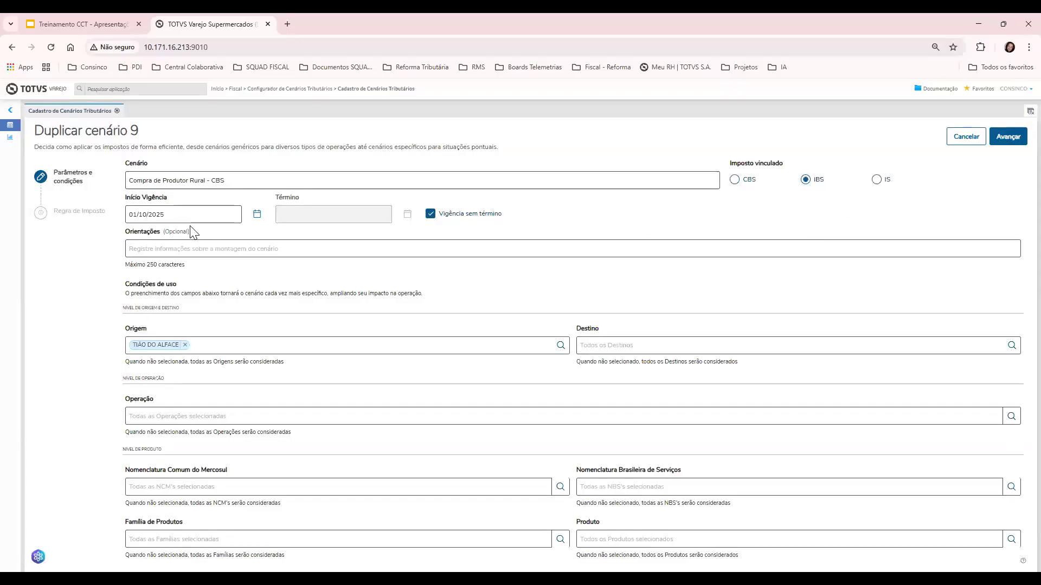
left_click(217, 182)
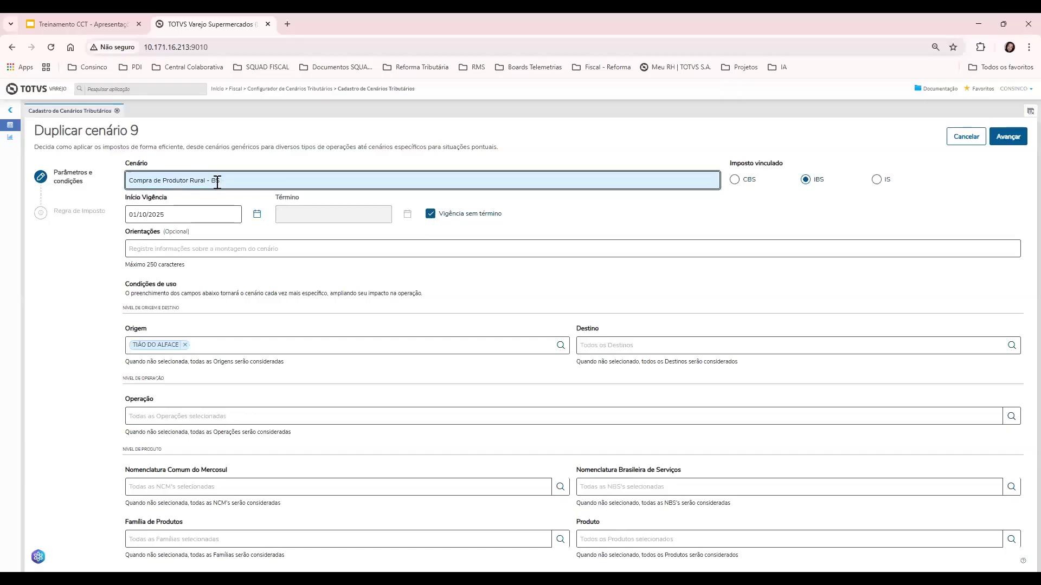
Calculate the IBS copy with Fórmula 2 at a 1,00 % rate and save it as scenario 10
left_click(1007, 137)
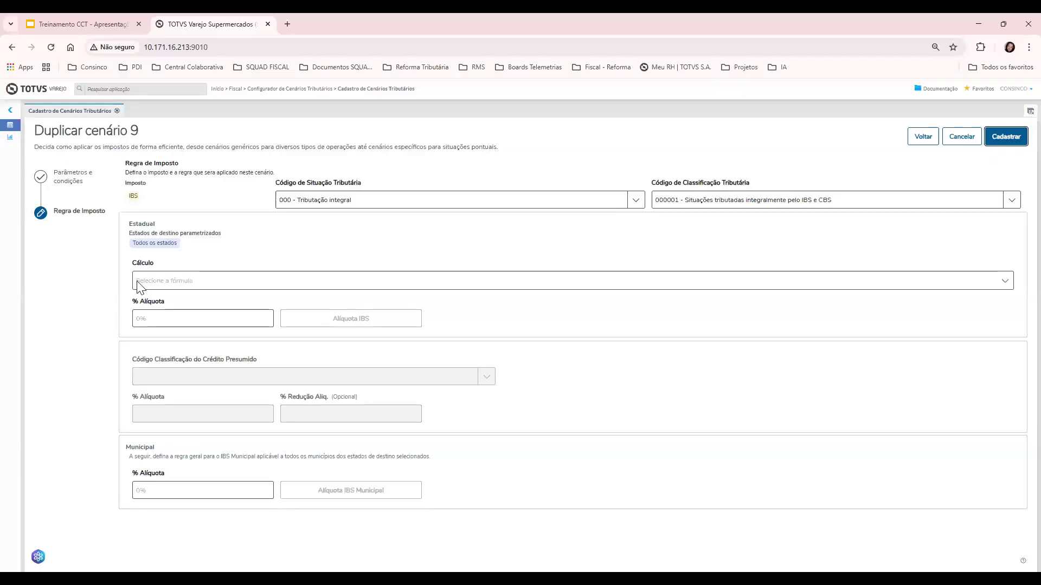
left_click(183, 282)
left_click(173, 321)
left_click(1003, 140)
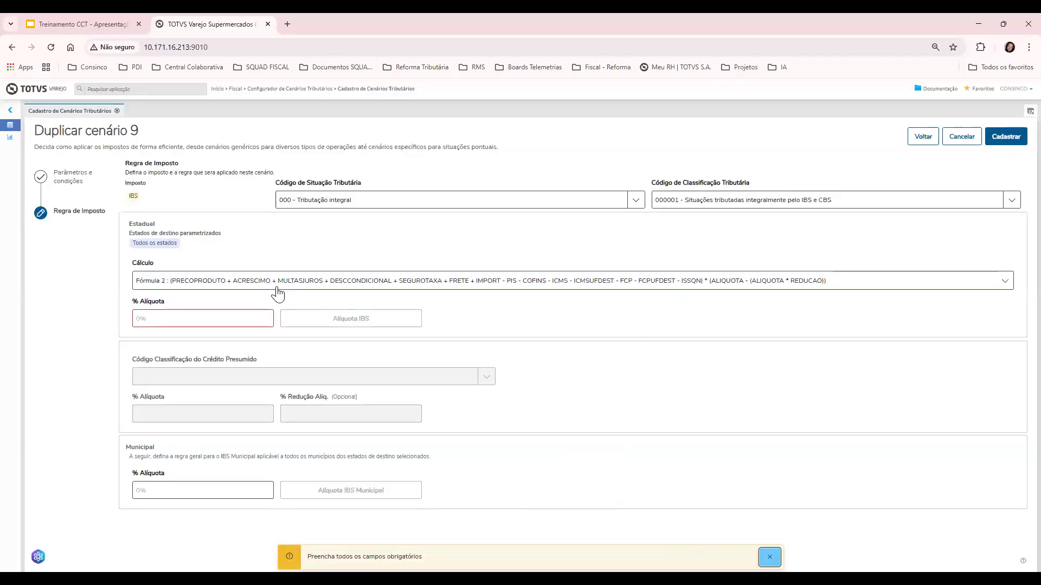
left_click(203, 312)
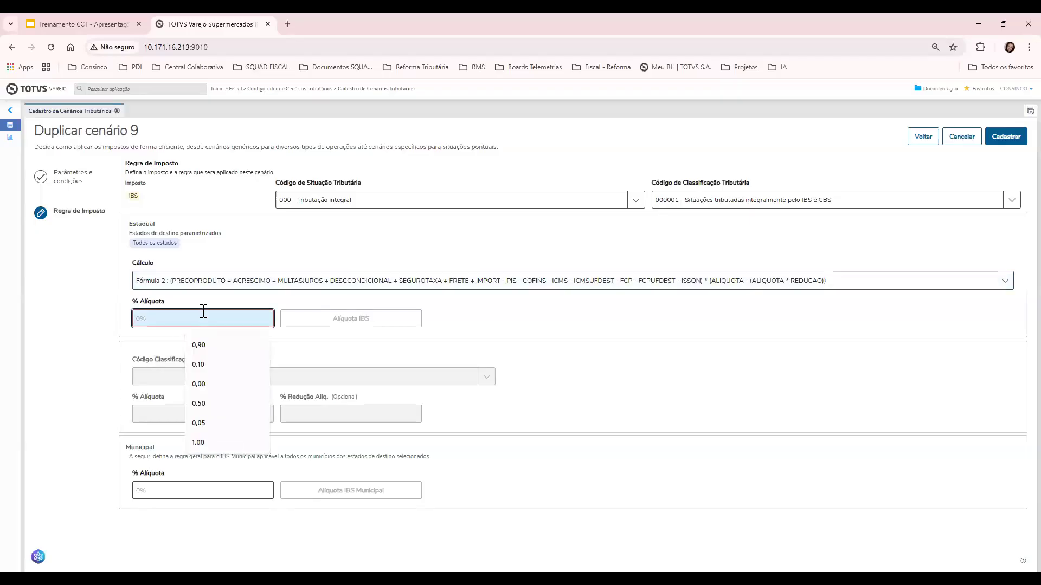
left_click(198, 442)
left_click(995, 133)
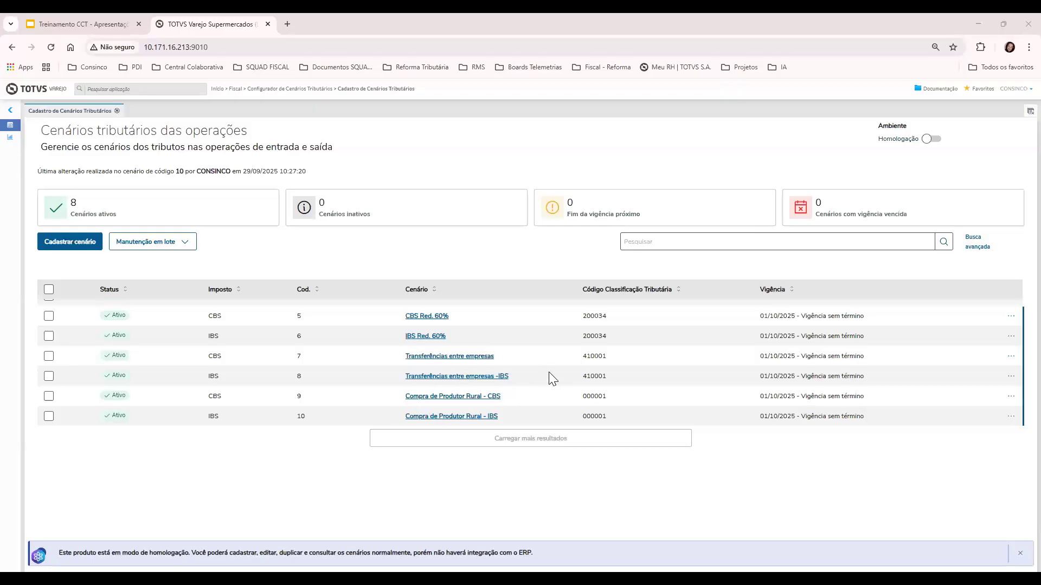
Open the Cadastrar cenário form from the scenario list
left_click(56, 244)
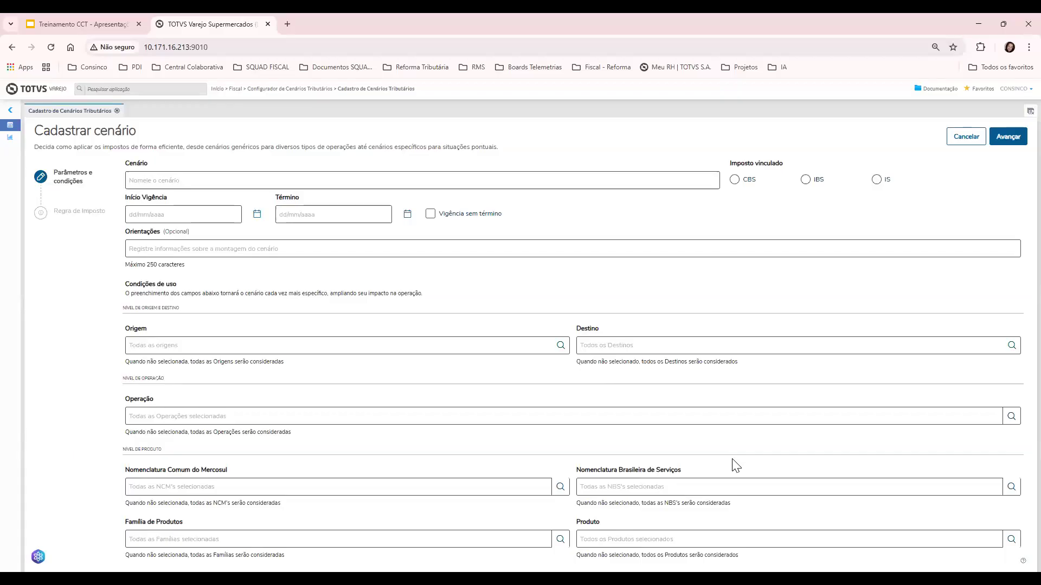
left_click(1011, 486)
scroll(408, 337, "down", 8)
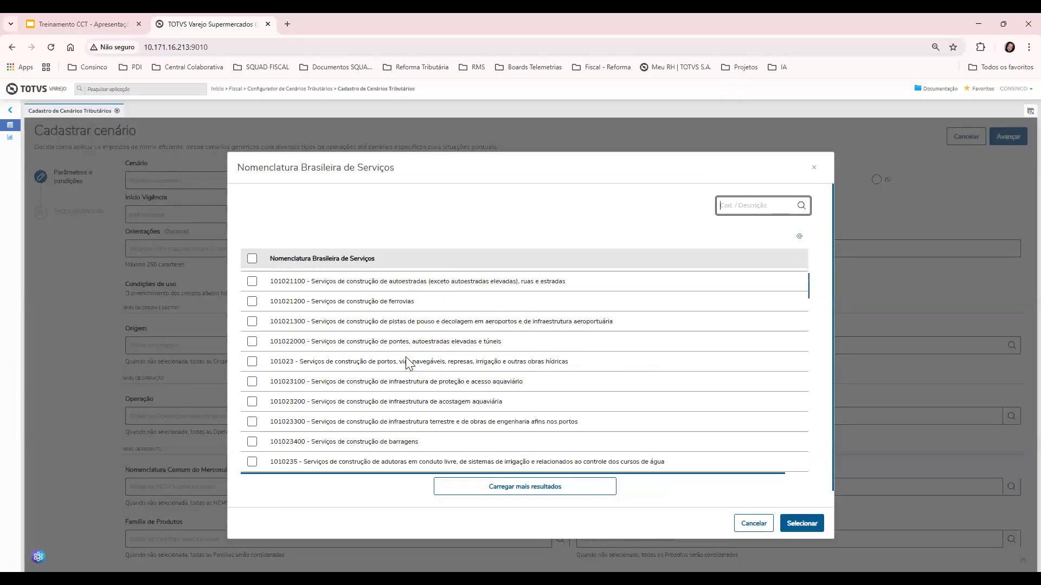
scroll(415, 386, "up", 8)
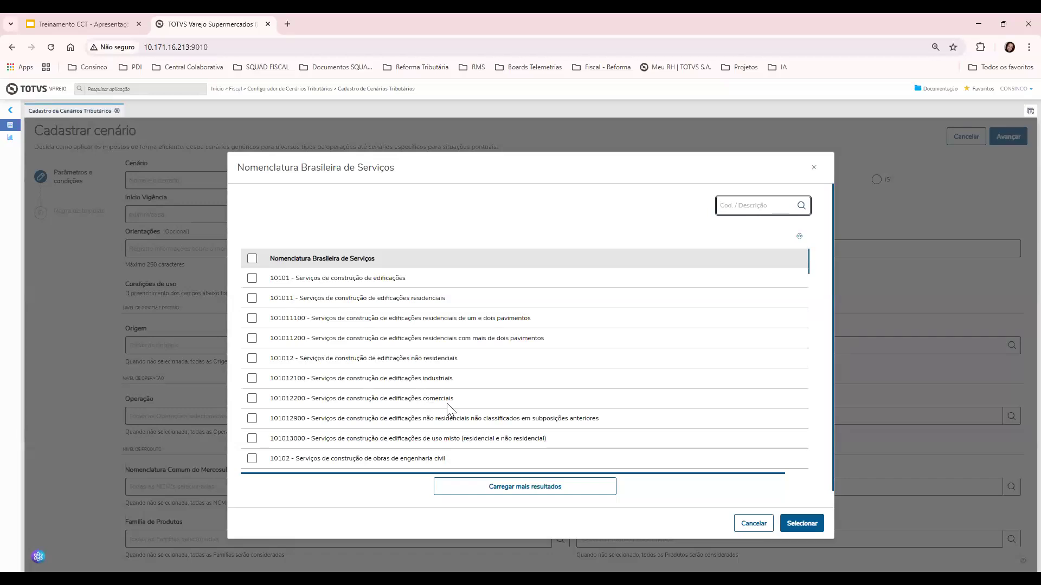
scroll(448, 396, "down", 2)
scroll(448, 396, "down", 3)
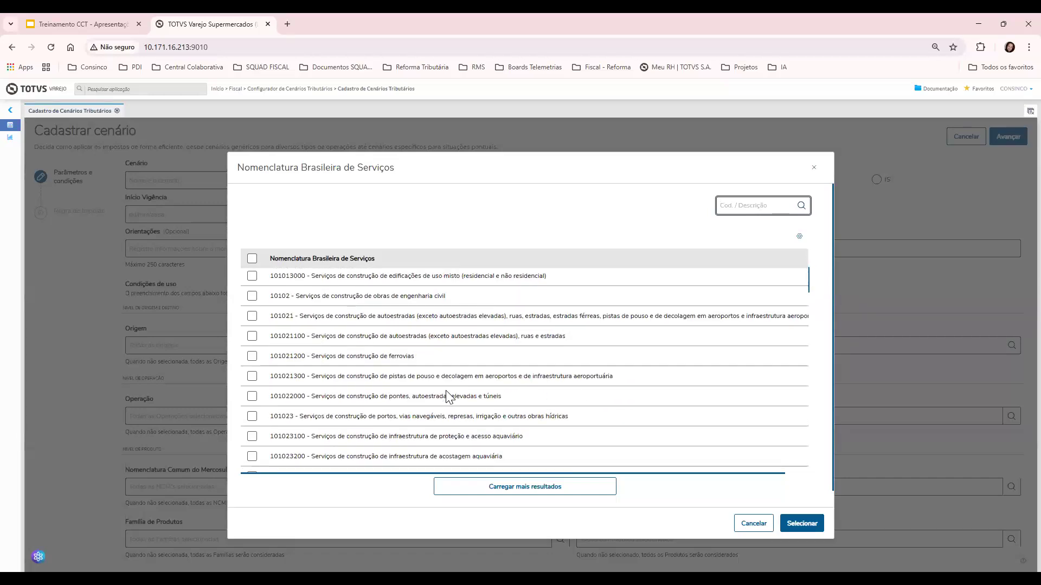
scroll(450, 396, "down", 4)
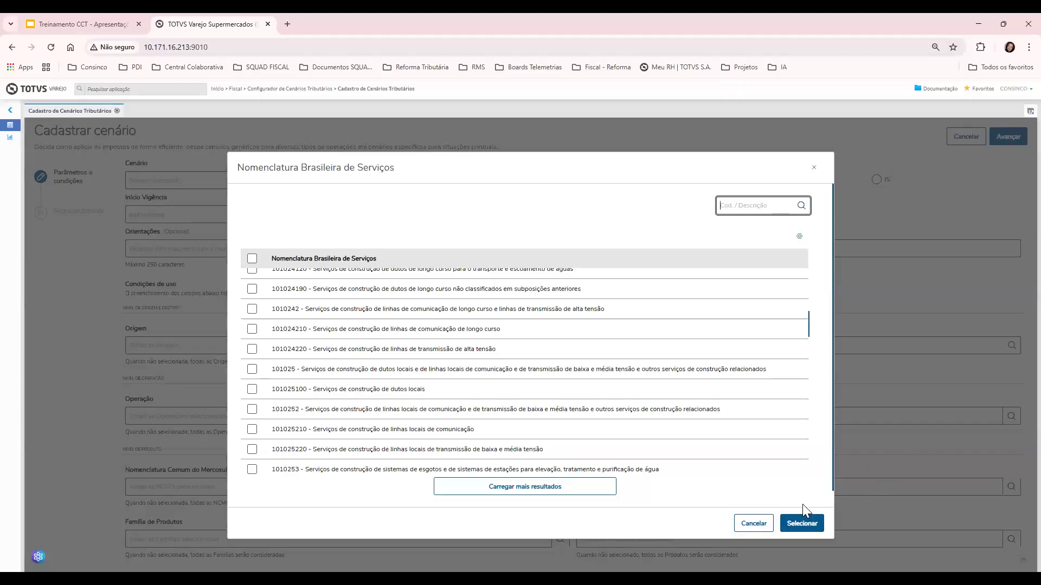
left_click(754, 524)
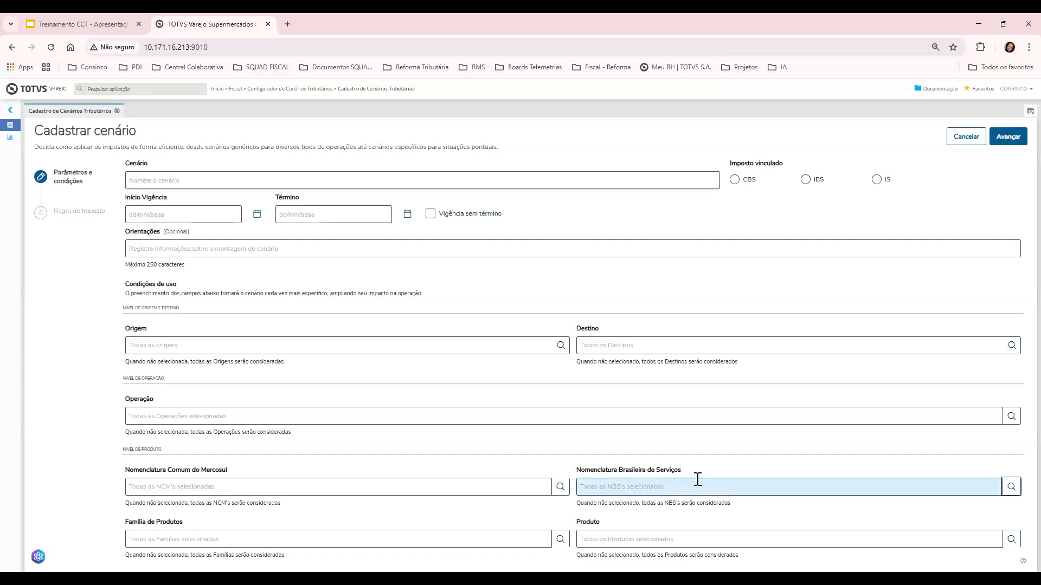
Restrict the NBS condition to service codes 101011100, 101011200, 101012100 and 101012200
left_click(1012, 487)
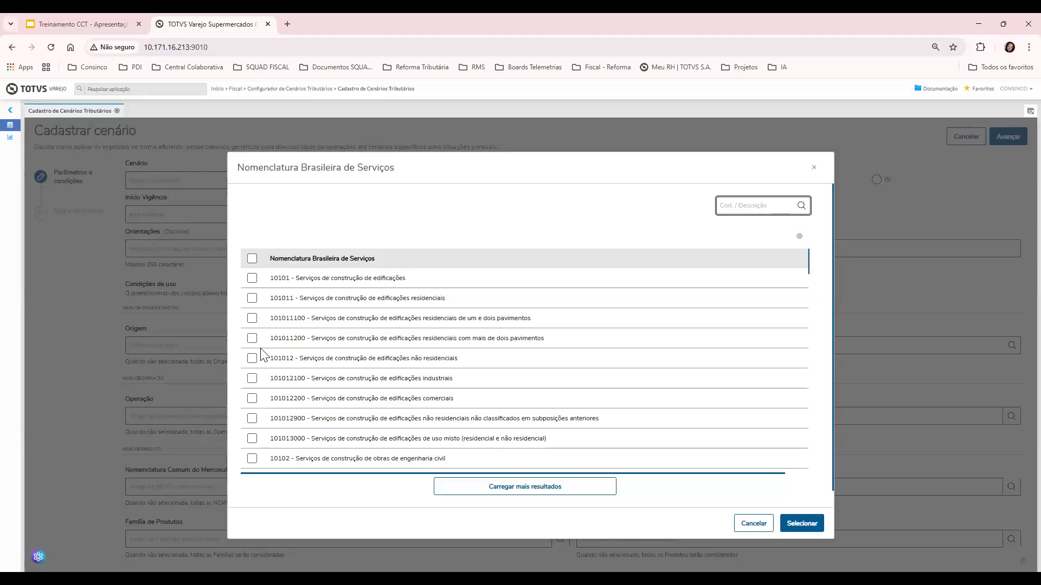
left_click(252, 319)
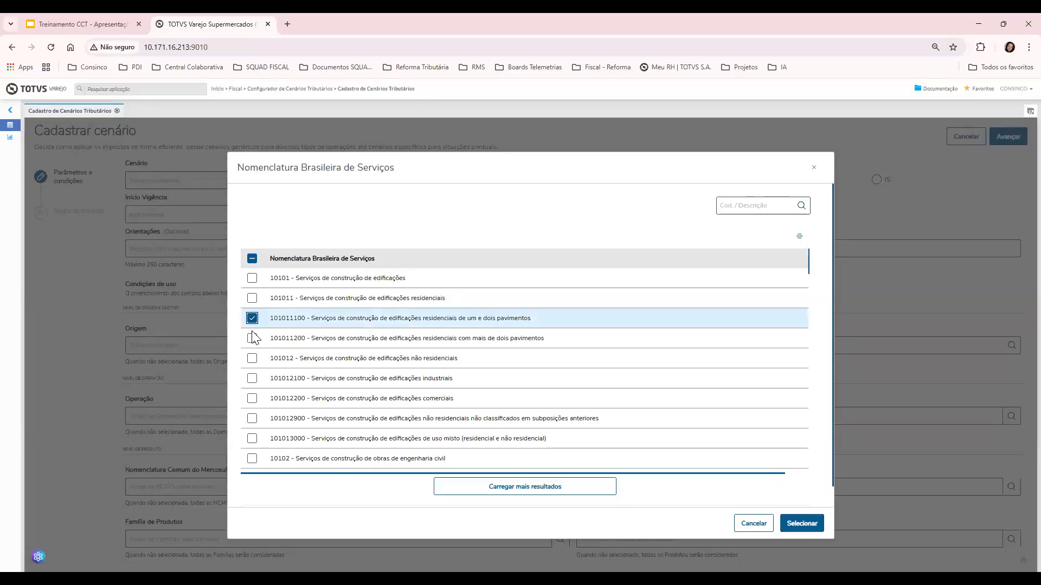
left_click(252, 338)
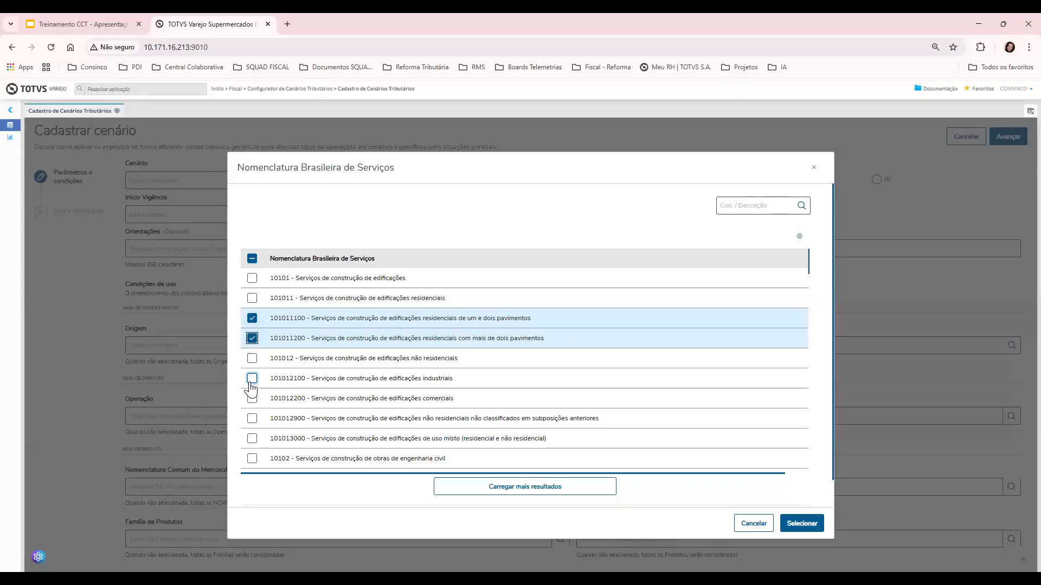
left_click(251, 381)
left_click(252, 398)
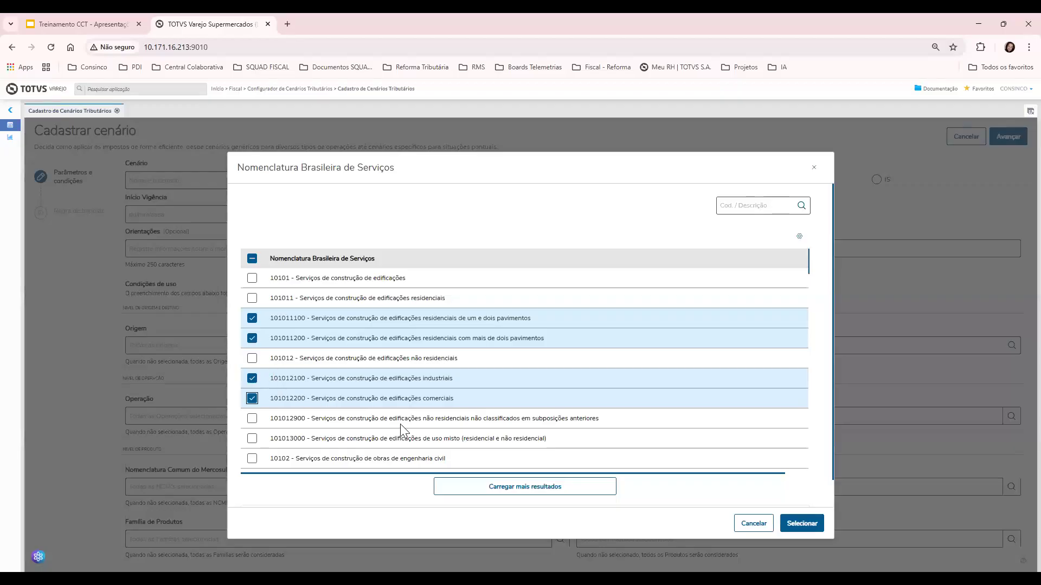
left_click(796, 524)
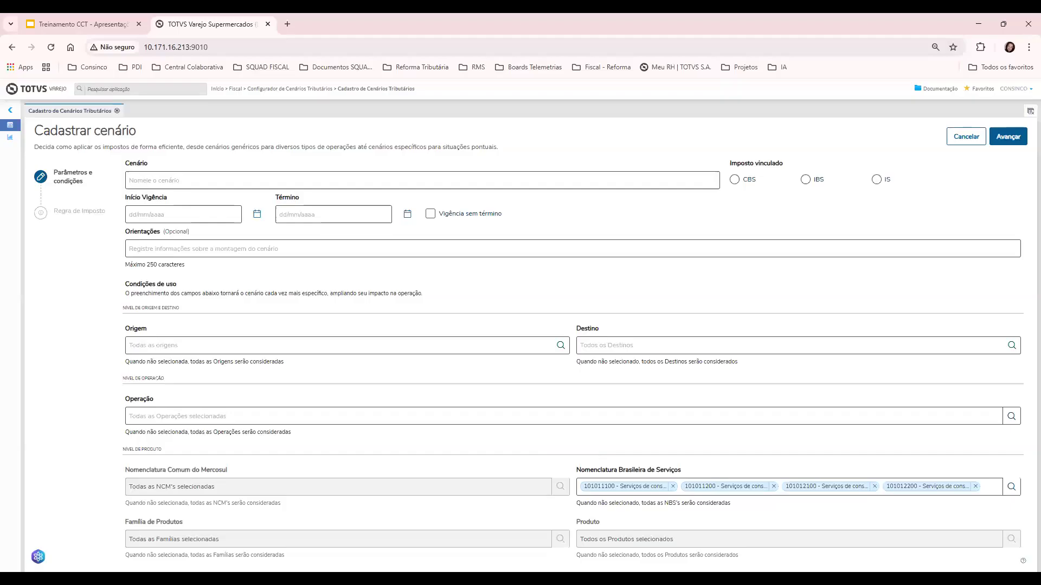
Name the scenario Serviço Tomado, valid from 01/10/2025 with no end date, linked to CBS
left_click(360, 178)
type("Serviço Tomado")
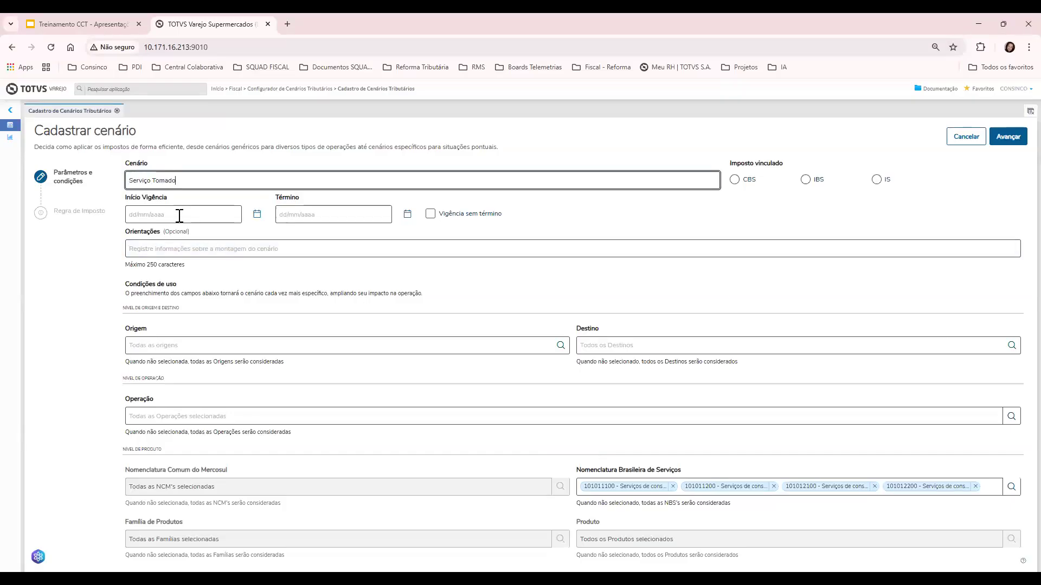
left_click(179, 215)
left_click(244, 260)
left_click(430, 214)
left_click(735, 179)
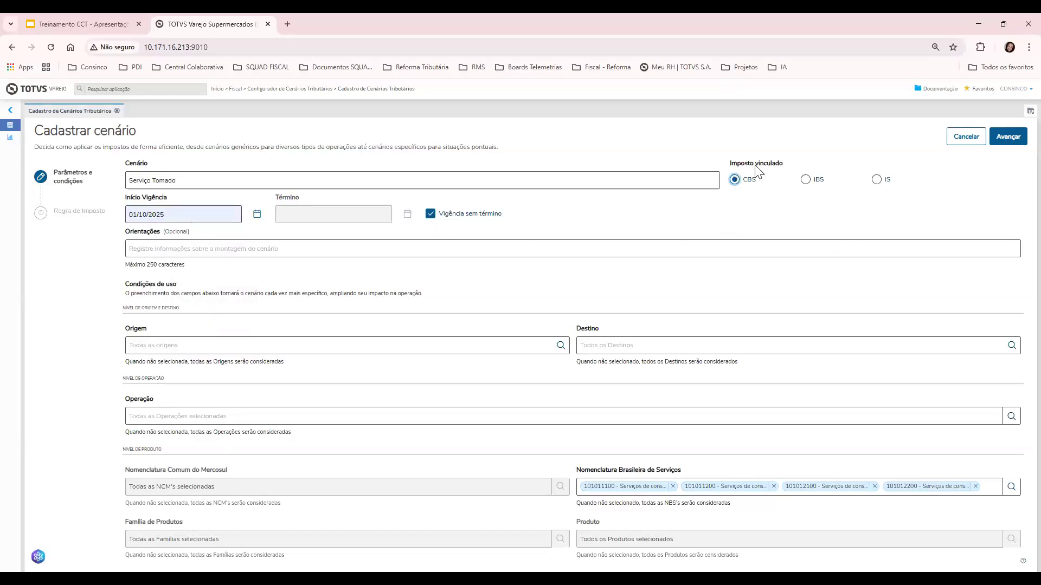
Apply tax situation 000, classification 000001 and Fórmula 2, then save it as scenario 11
left_click(1007, 137)
left_click(635, 200)
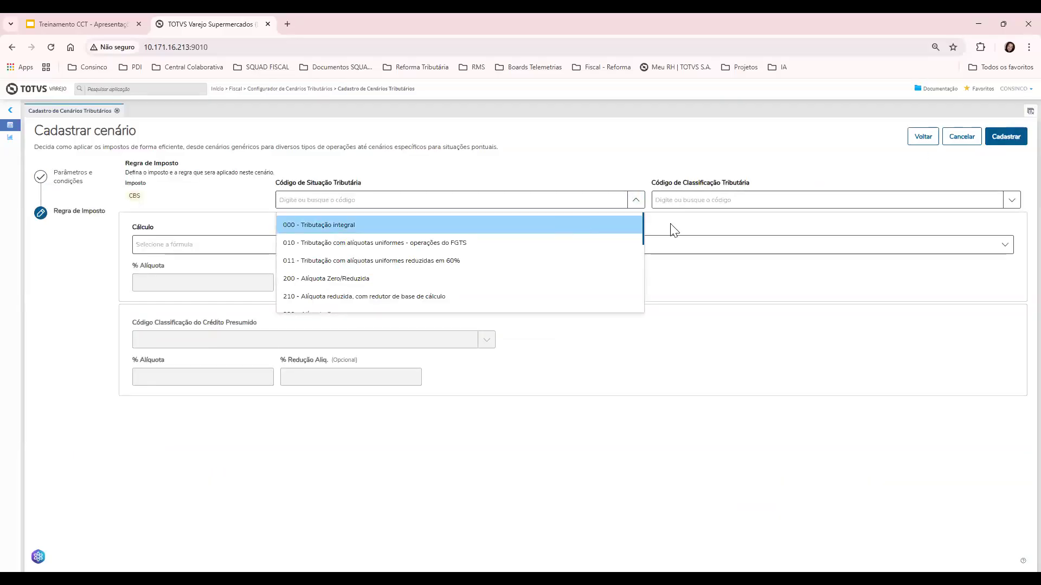
left_click(596, 225)
left_click(759, 201)
left_click(747, 227)
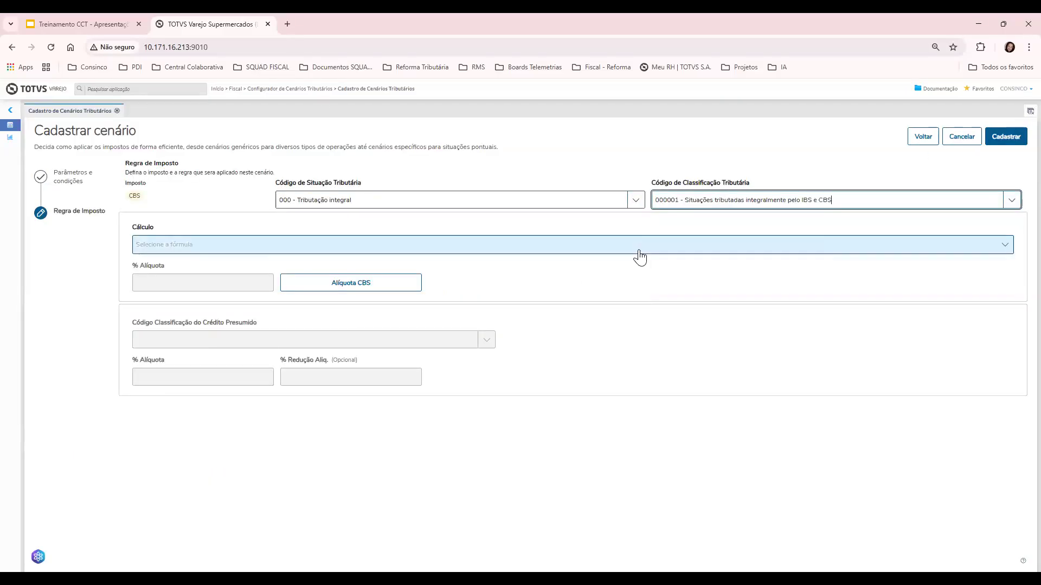
left_click(639, 251)
left_click(561, 288)
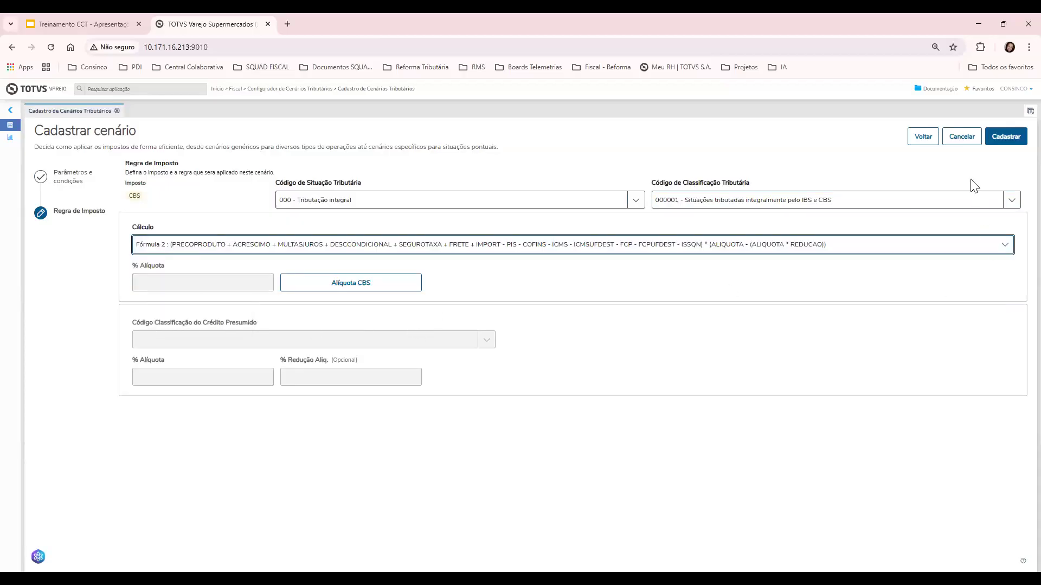
left_click(1003, 140)
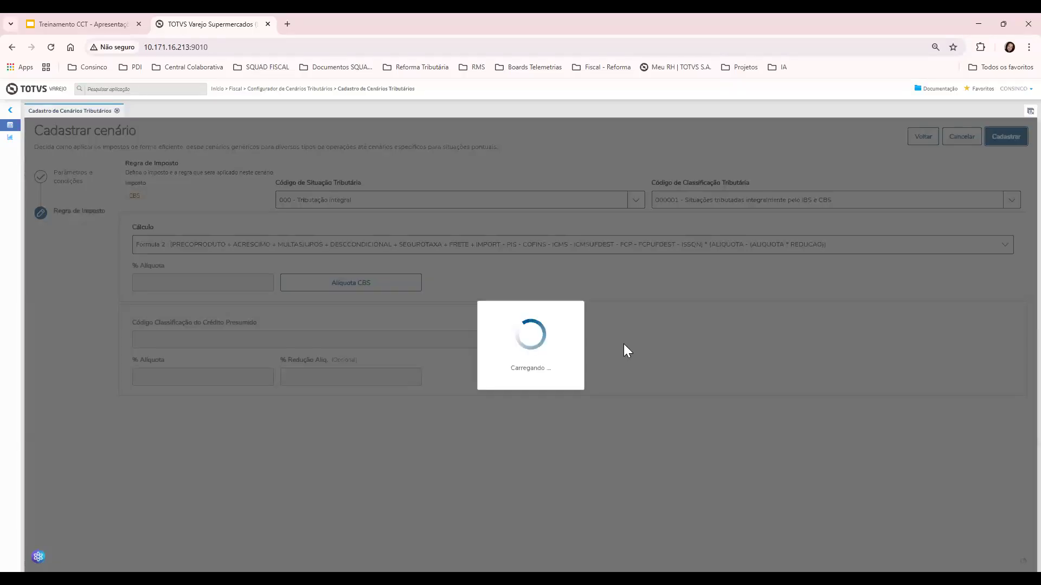
scroll(509, 369, "down", 1)
scroll(512, 373, "down", 2)
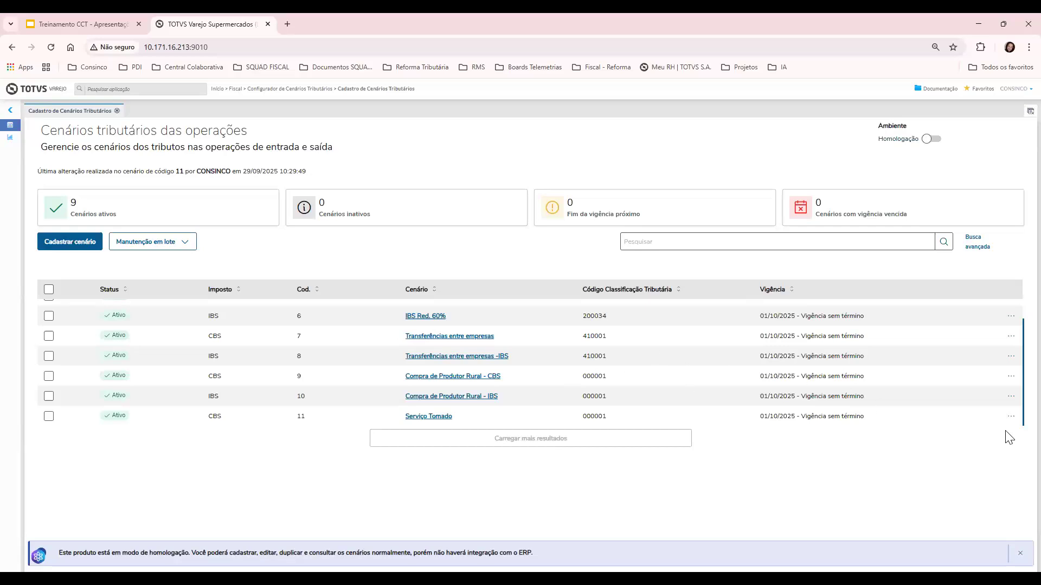
Duplicate scenario 11 as an IBS copy named 'Serviço Tomado - IBS'
left_click(1011, 417)
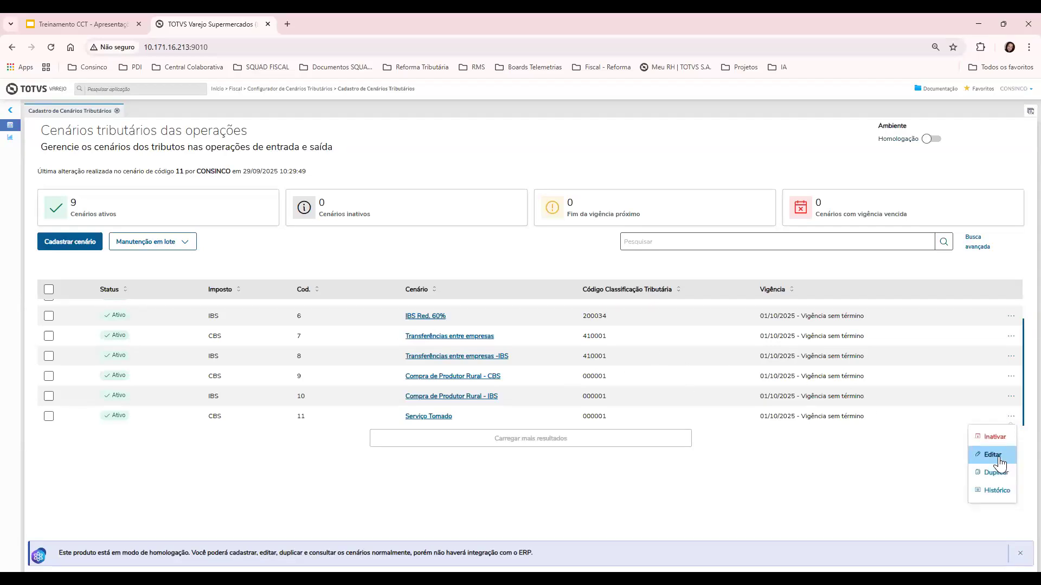
left_click(997, 473)
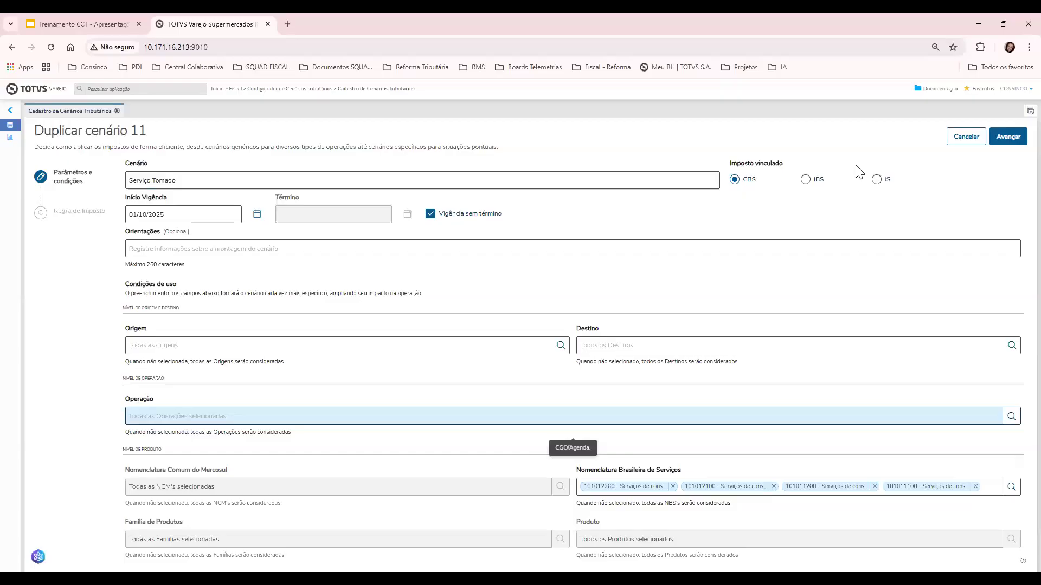
left_click(816, 183)
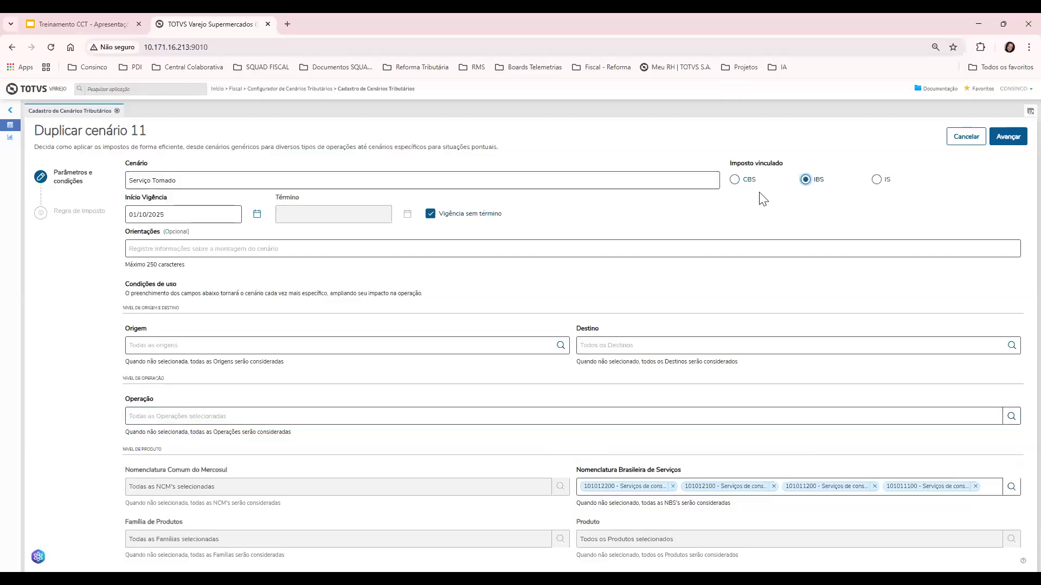
left_click(177, 184)
type("IBS")
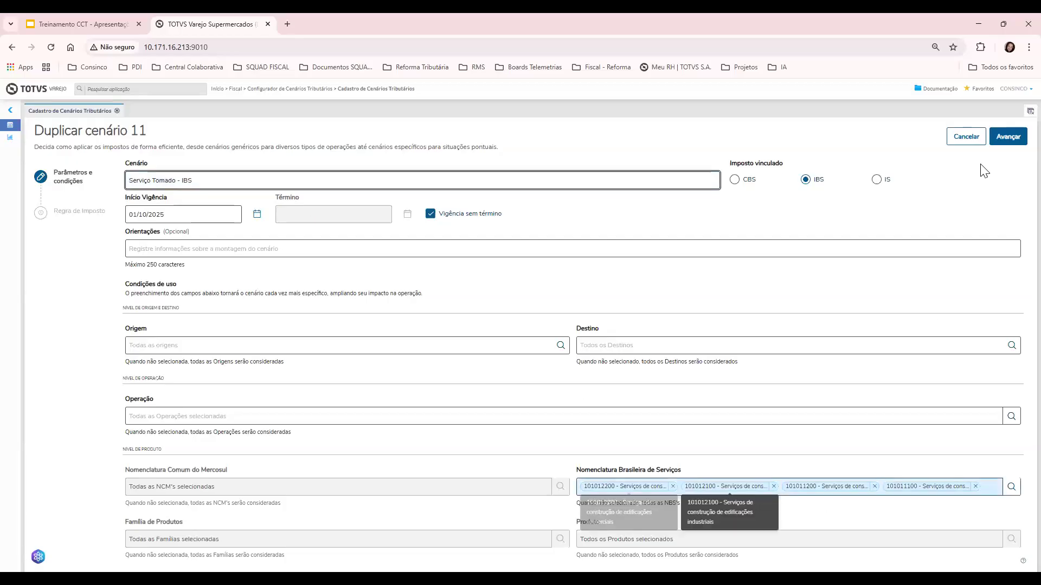
Calculate the IBS copy with Fórmula 2 and save it as scenario 12
left_click(1008, 137)
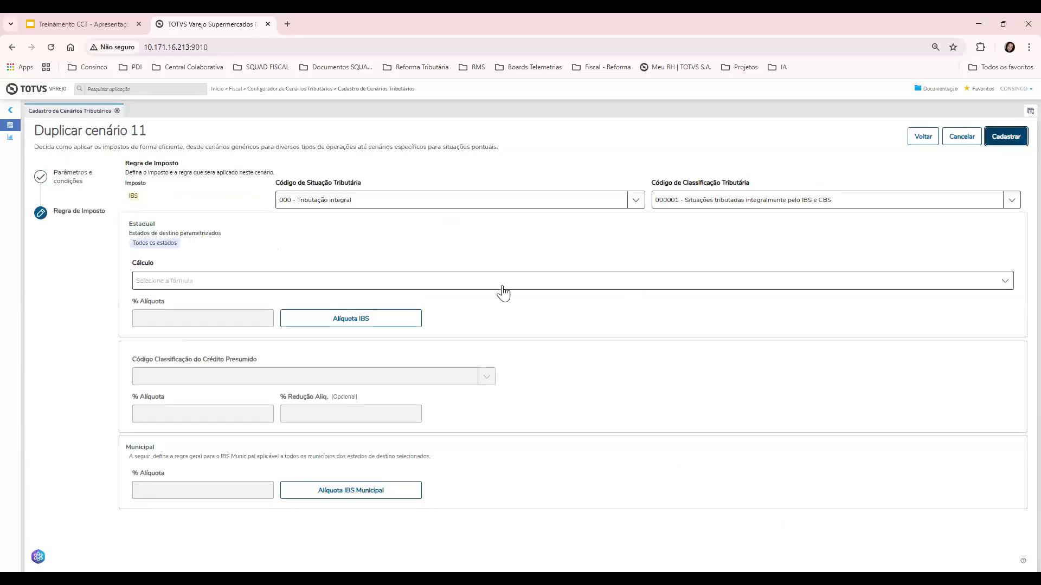
left_click(217, 281)
left_click(215, 320)
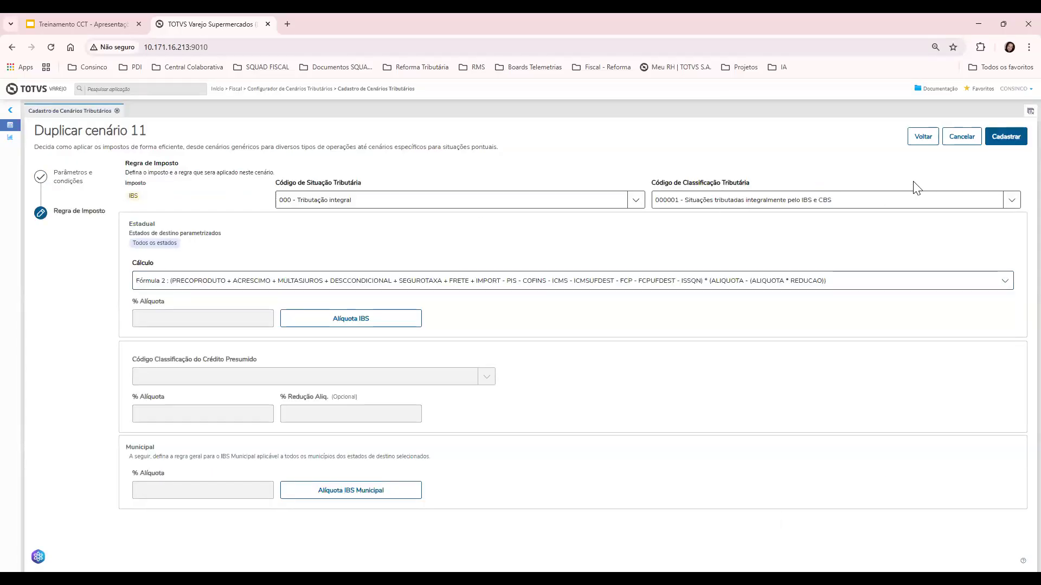
left_click(1002, 140)
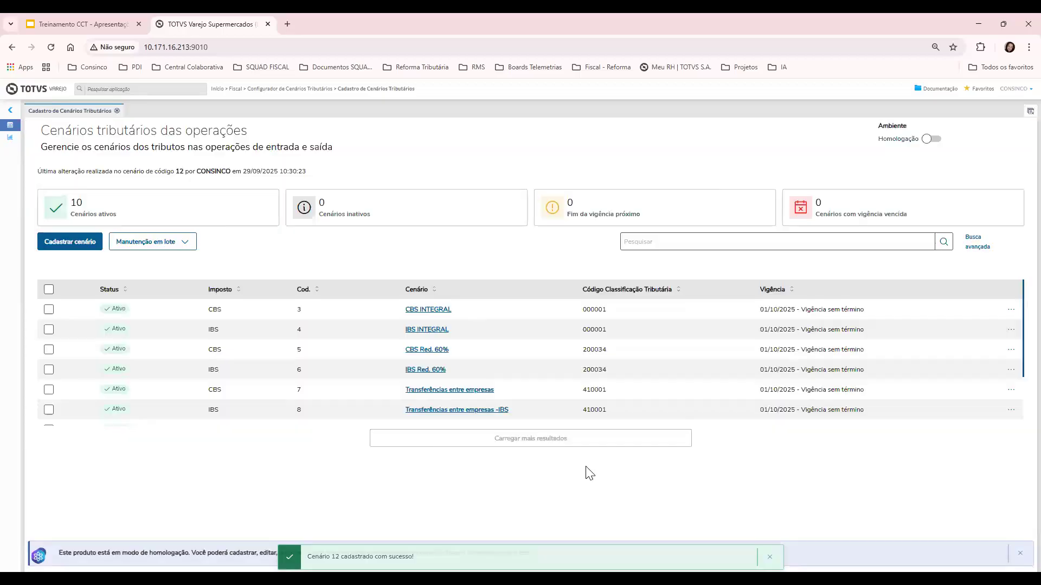
scroll(564, 363, "down", 2)
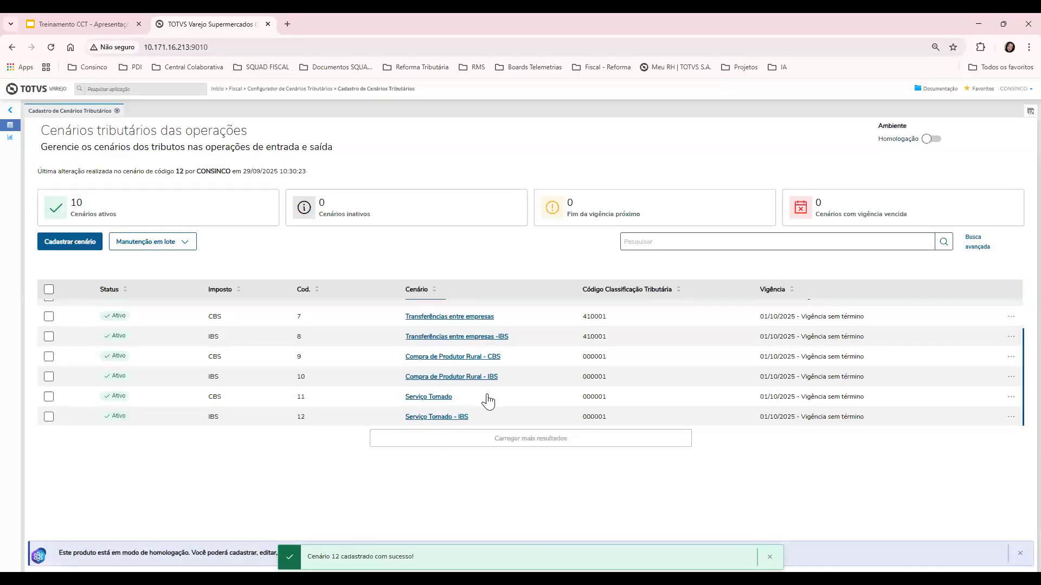
scroll(488, 401, "up", 2)
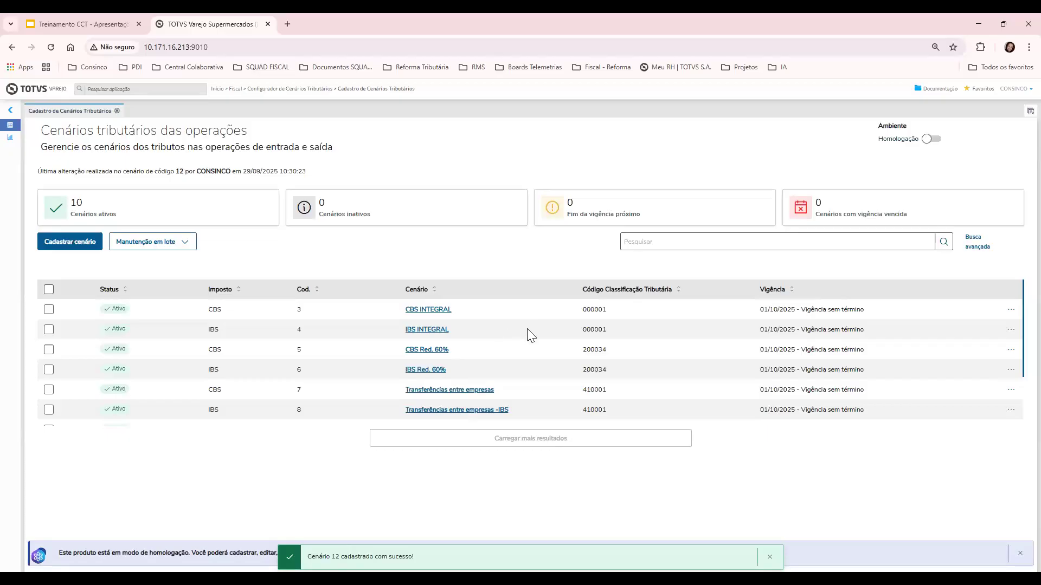
scroll(530, 334, "down", 2)
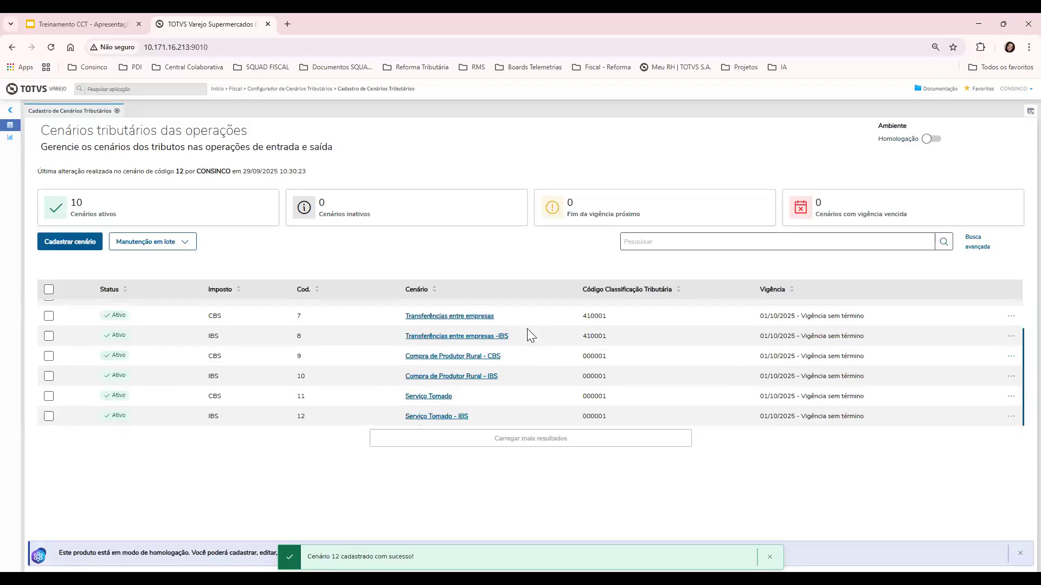
scroll(526, 370, "up", 2)
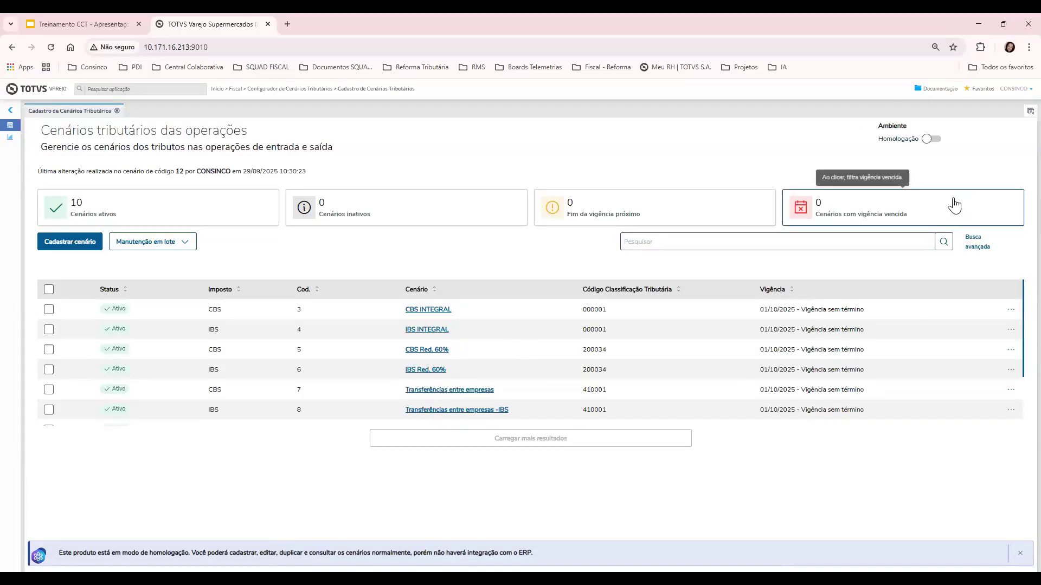
scroll(400, 332, "down", 2)
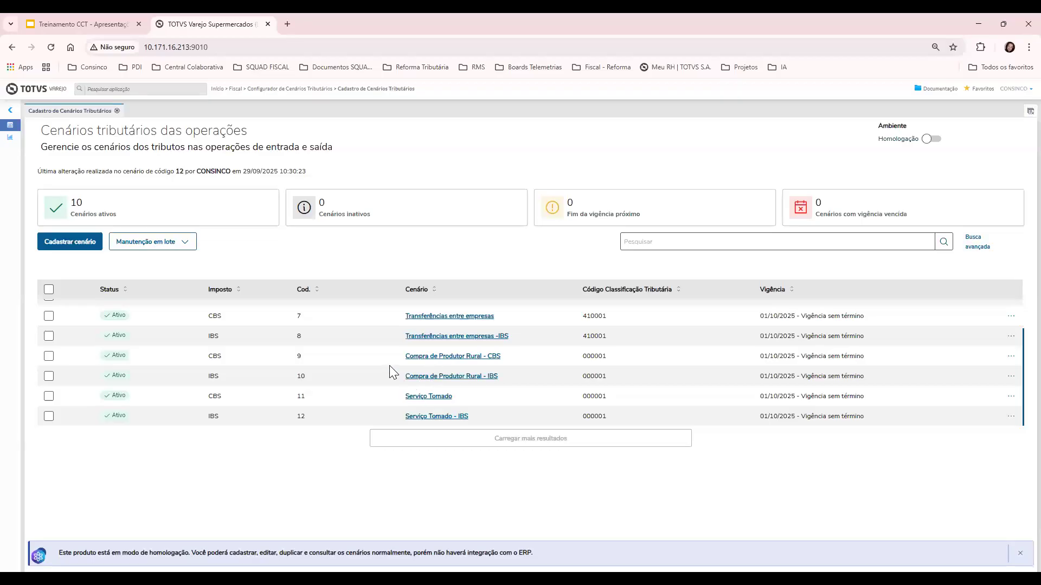
scroll(392, 372, "up", 2)
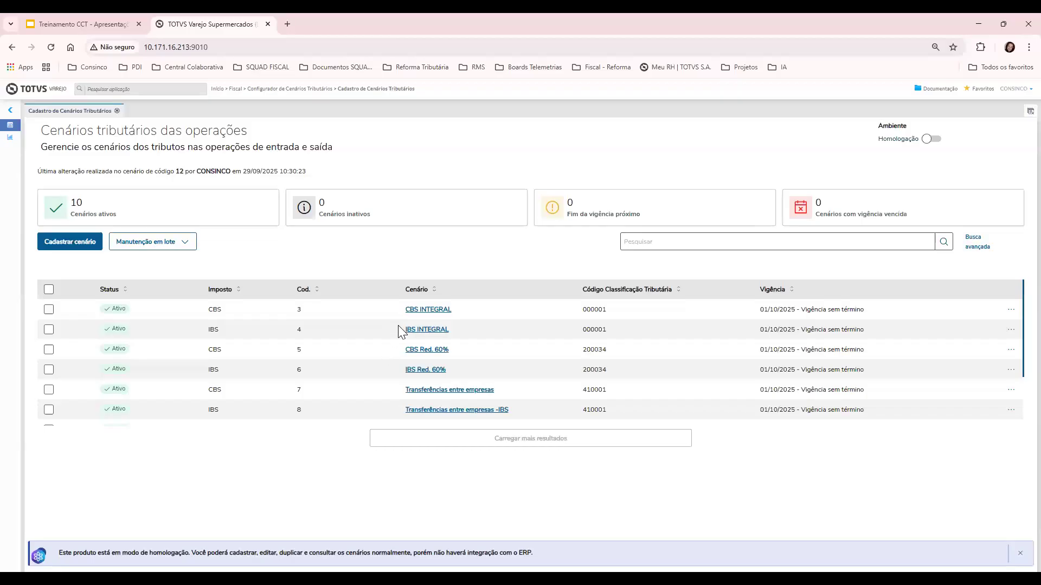
scroll(450, 368, "down", 2)
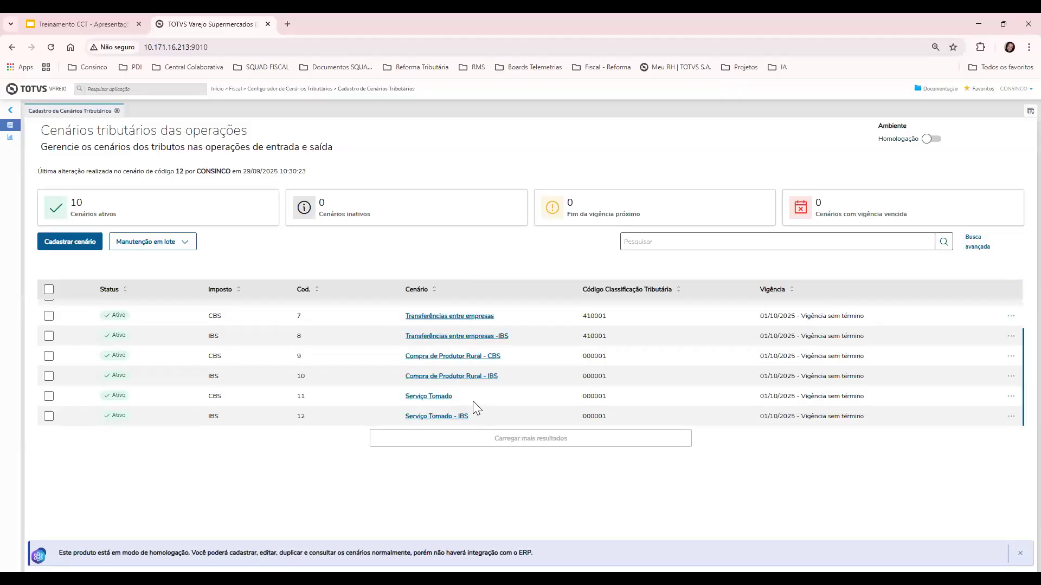
scroll(479, 406, "up", 1)
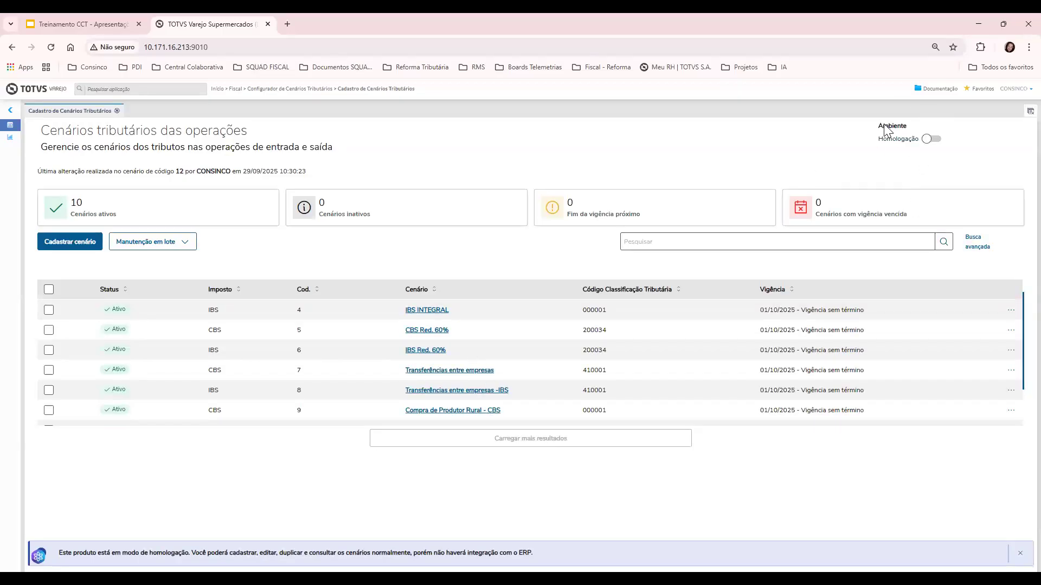
Switch the Ambiente toggle to Produção, confirm the change, and close the success notice
left_click(937, 140)
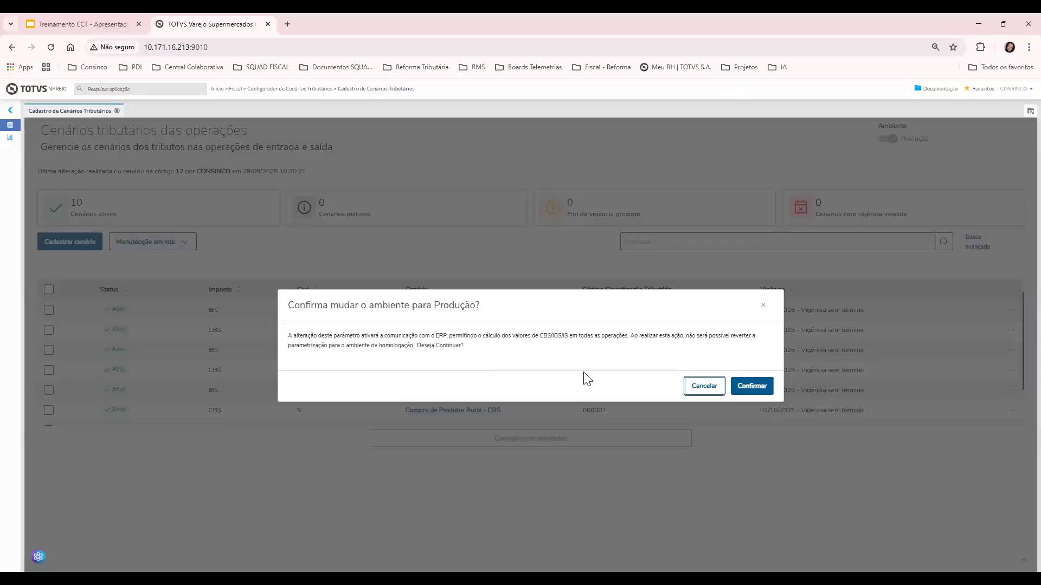
left_click(752, 386)
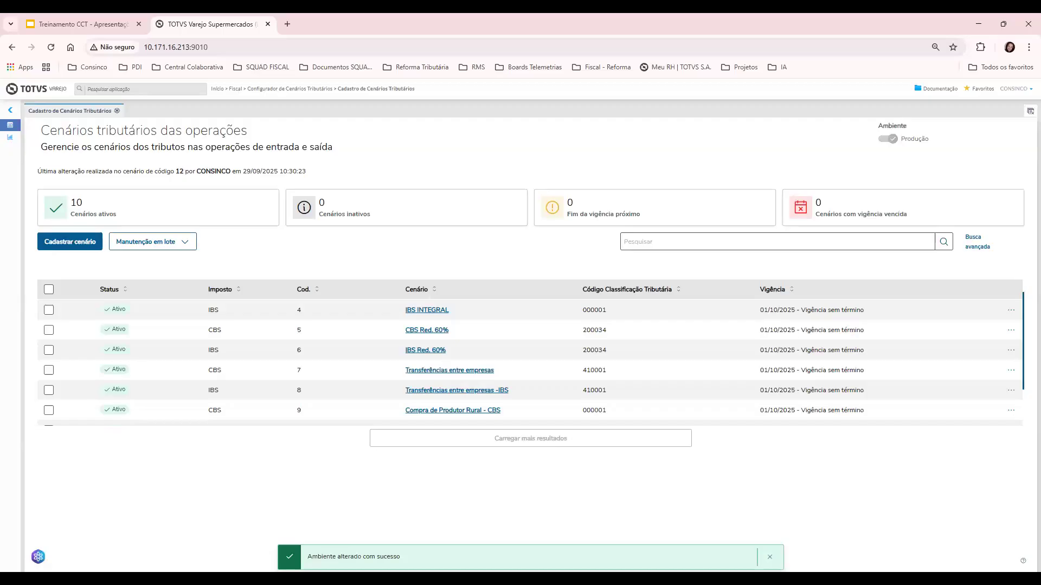
left_click(770, 556)
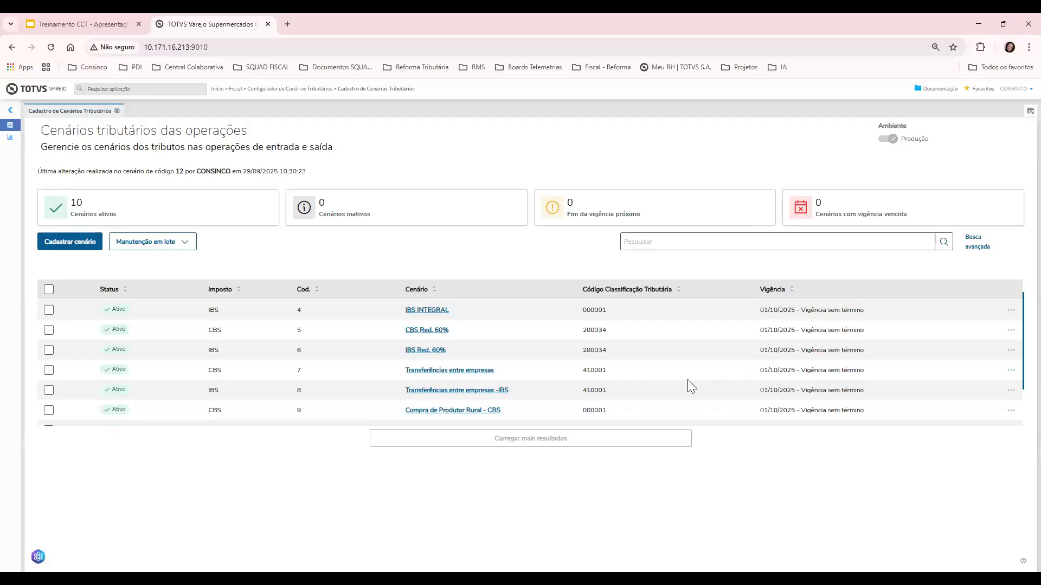
scroll(687, 380, "down", 2)
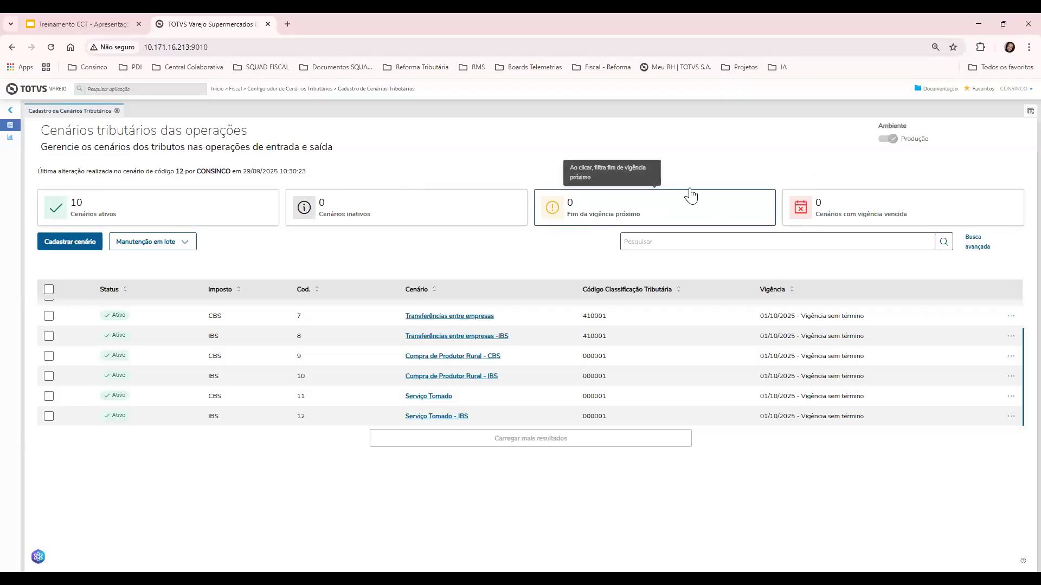
left_click(1011, 316)
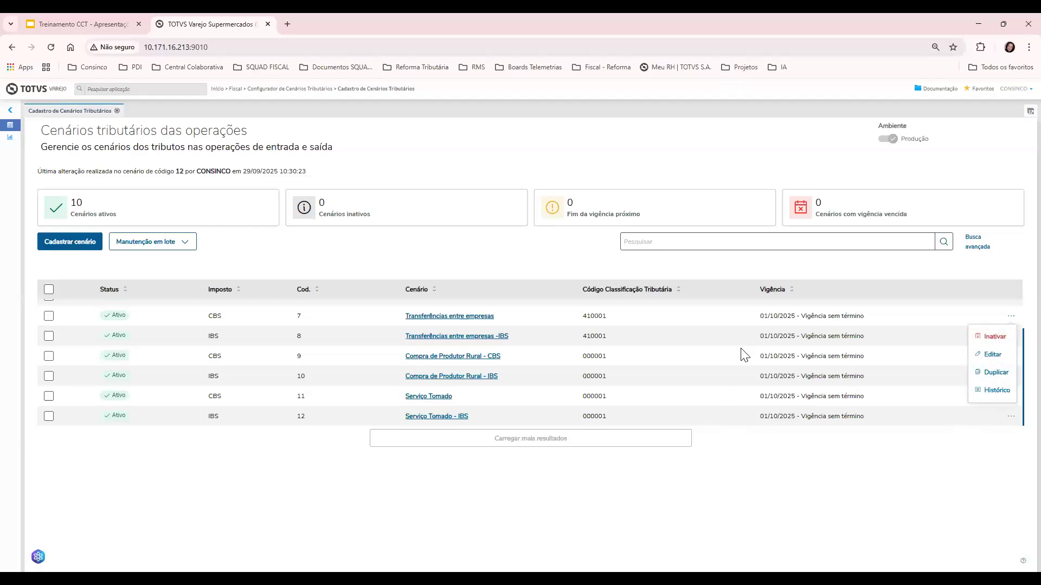
left_click(774, 484)
left_click(144, 242)
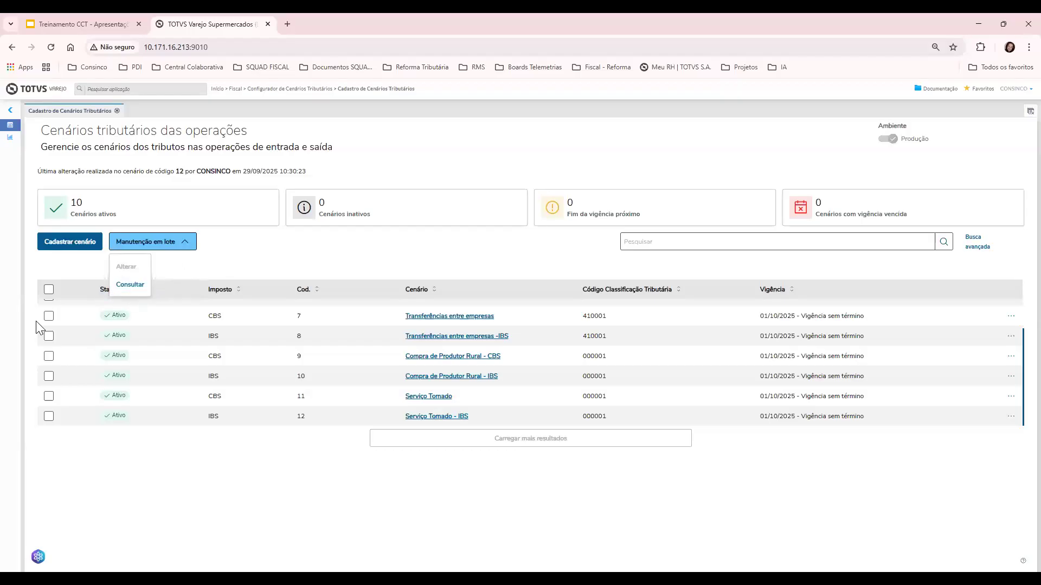
left_click(54, 288)
left_click(54, 287)
left_click(122, 244)
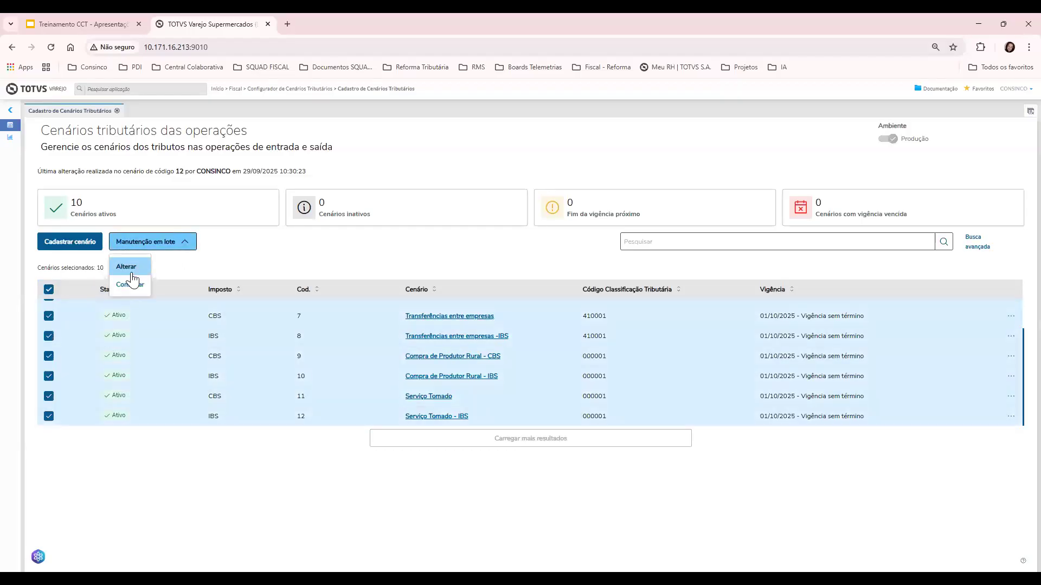
left_click(130, 285)
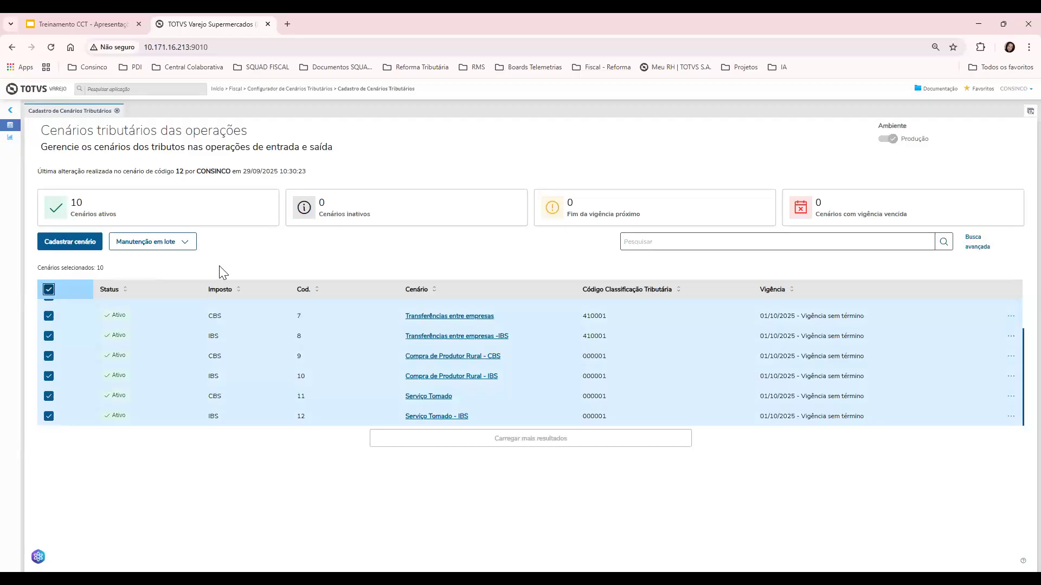
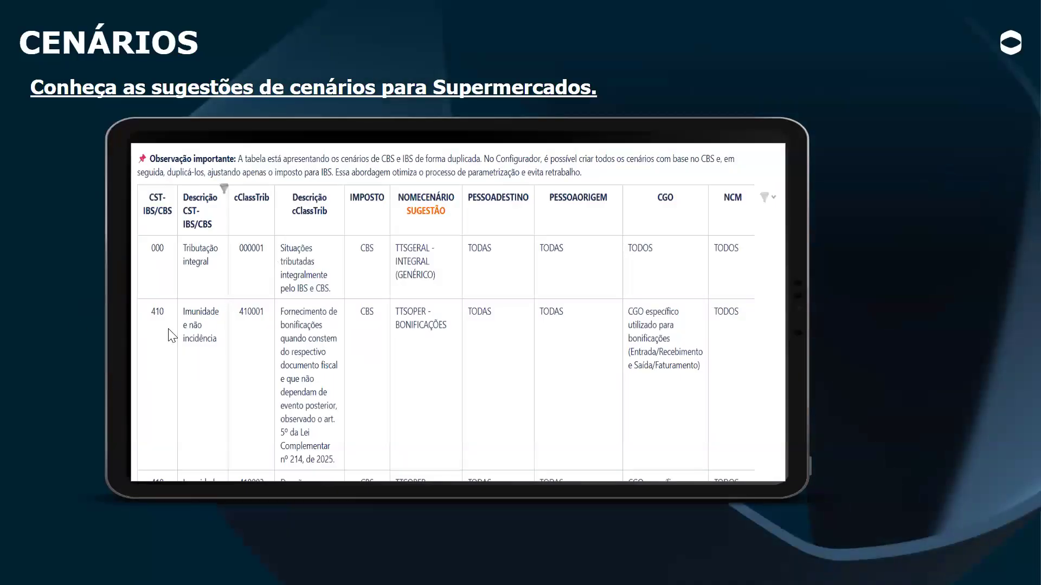
Exit the slideshow and move to slide 9, 'Fluxo Integração', in the editor
key("Escape")
left_click(79, 311)
left_click(76, 370)
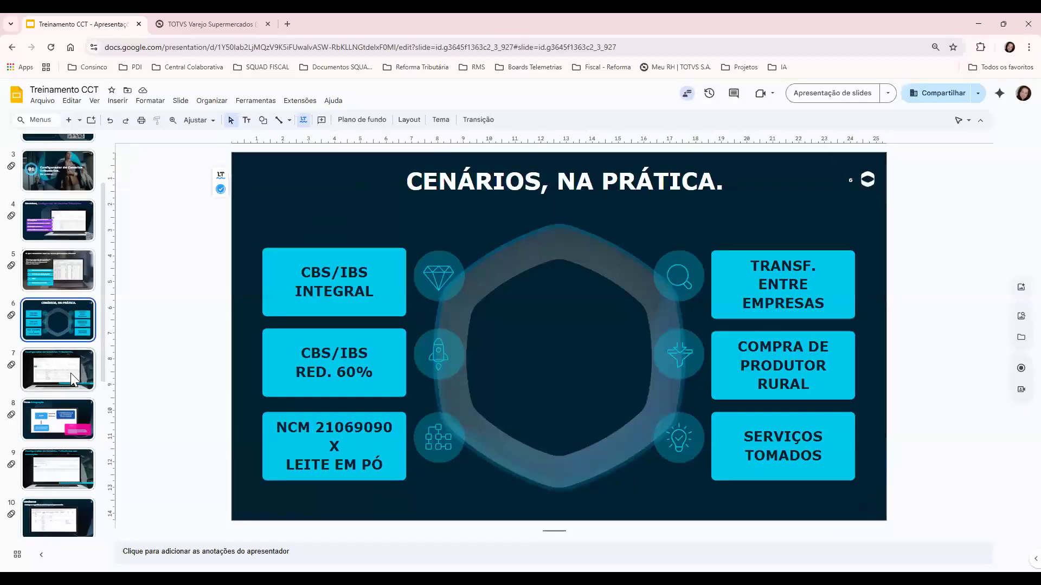
scroll(53, 428, "down", 1)
key("Down")
key("Down")
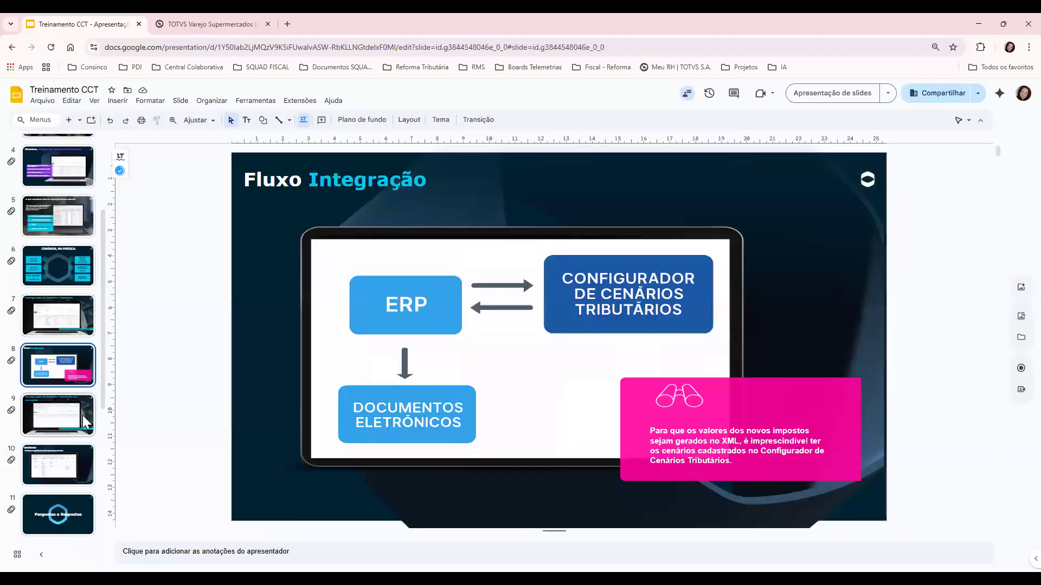
Present the deck full screen from slide 9 through to slide 11, 'Perguntas e Respostas'
left_click(844, 96)
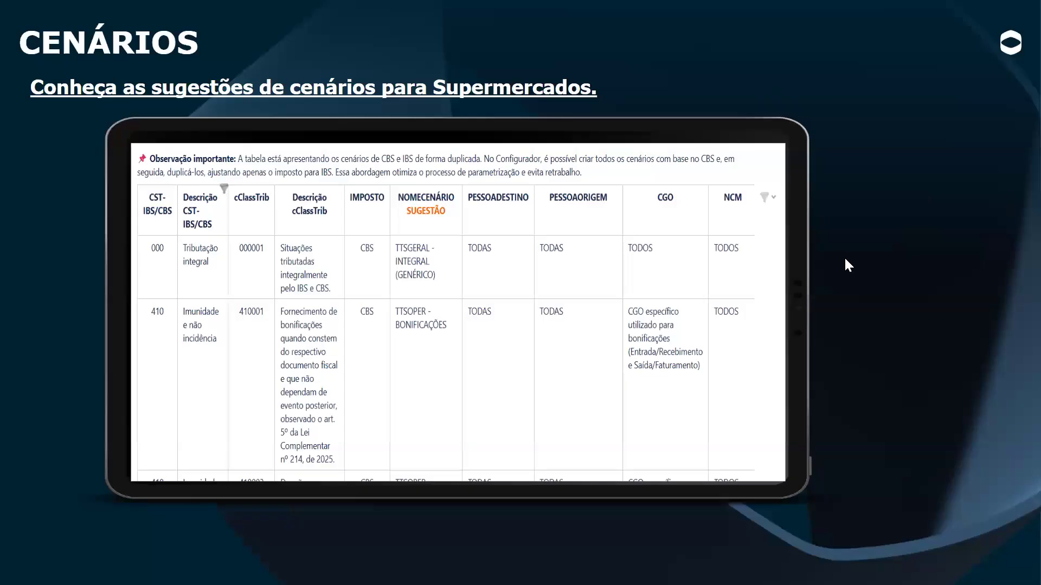
key("Right")
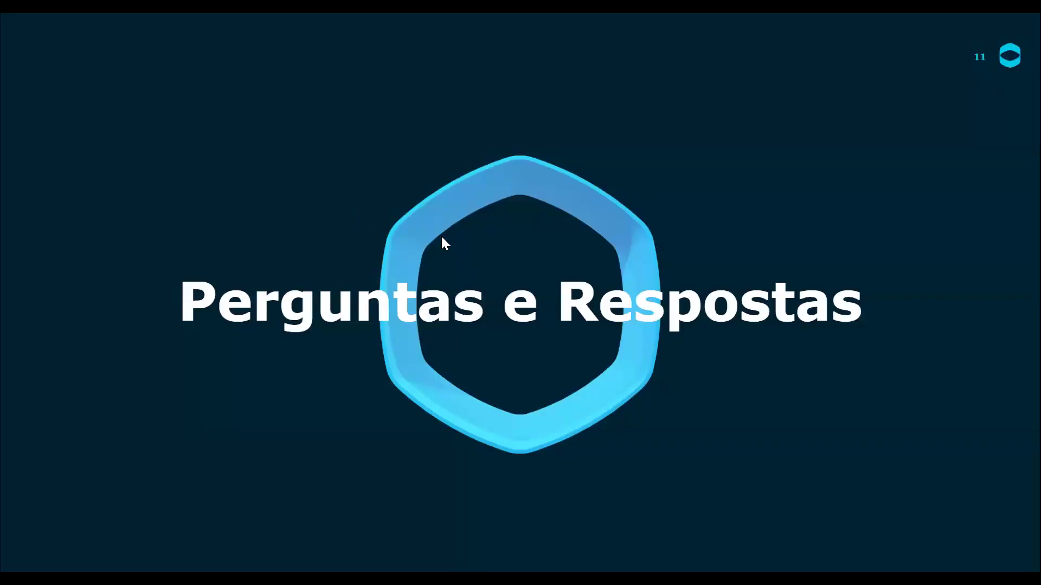
left_click(699, 206)
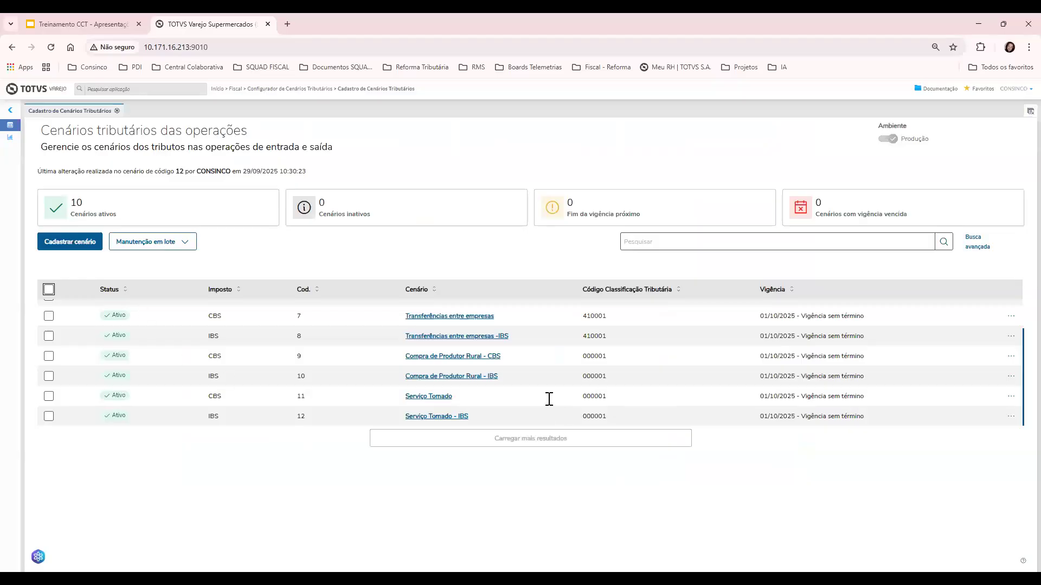
Edit scenario 9, 'Compra de Produtor Rural - CBS', and open its Origem selection dialog
scroll(549, 399, "down", 1)
scroll(550, 400, "up", 1)
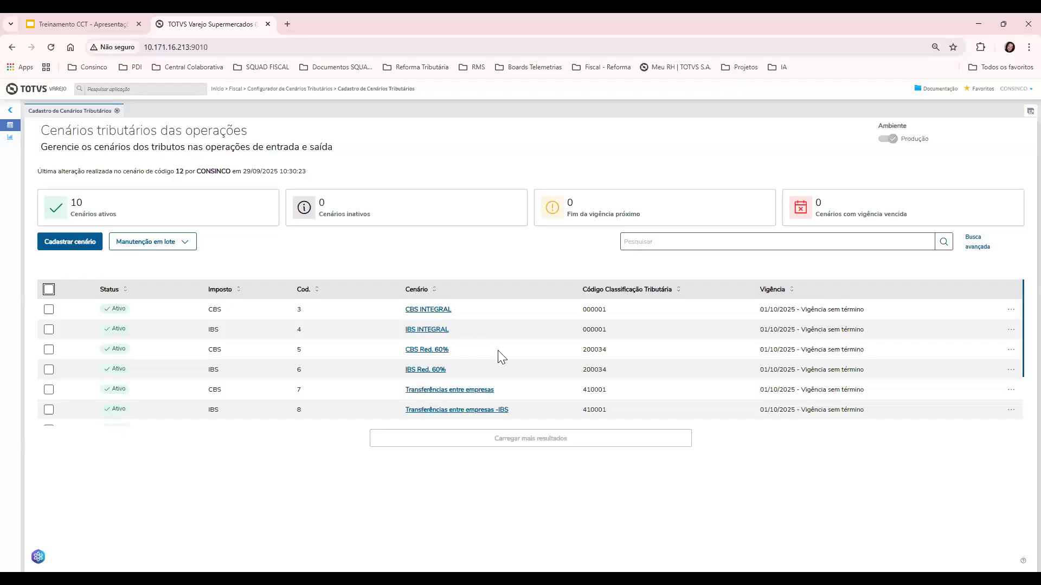
scroll(499, 356, "down", 3)
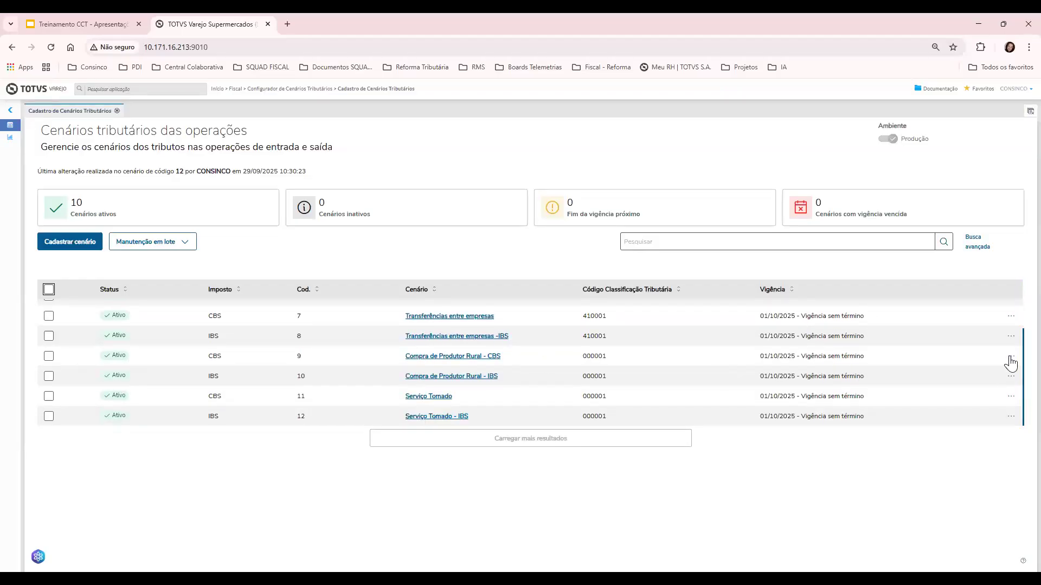
left_click(1011, 357)
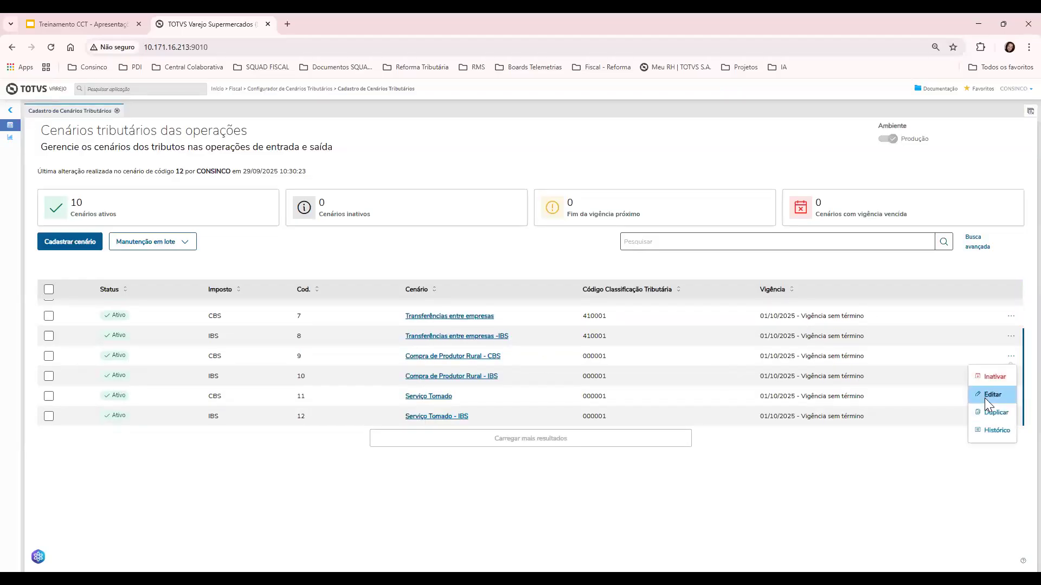
left_click(984, 398)
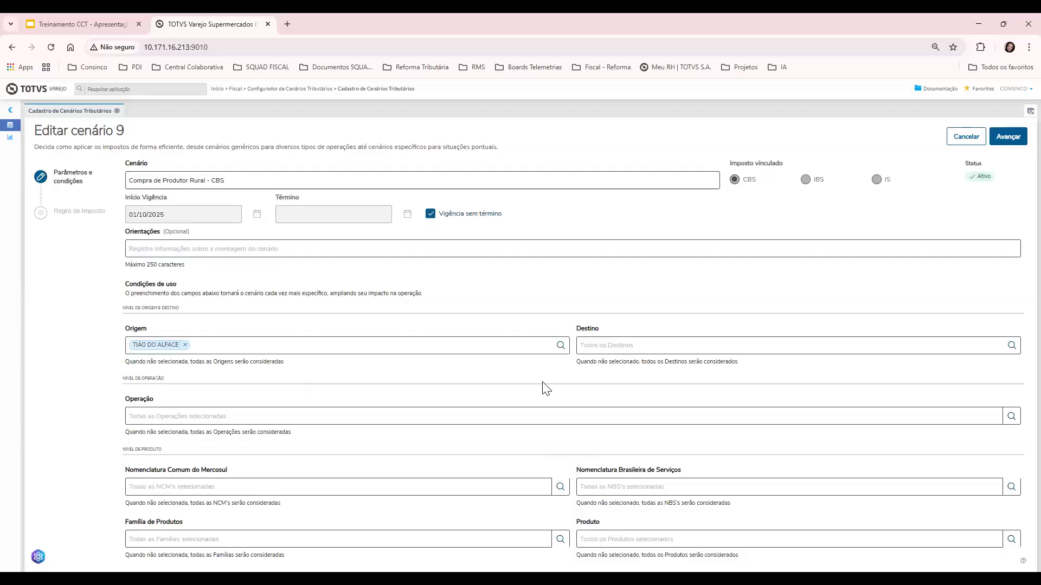
left_click(559, 346)
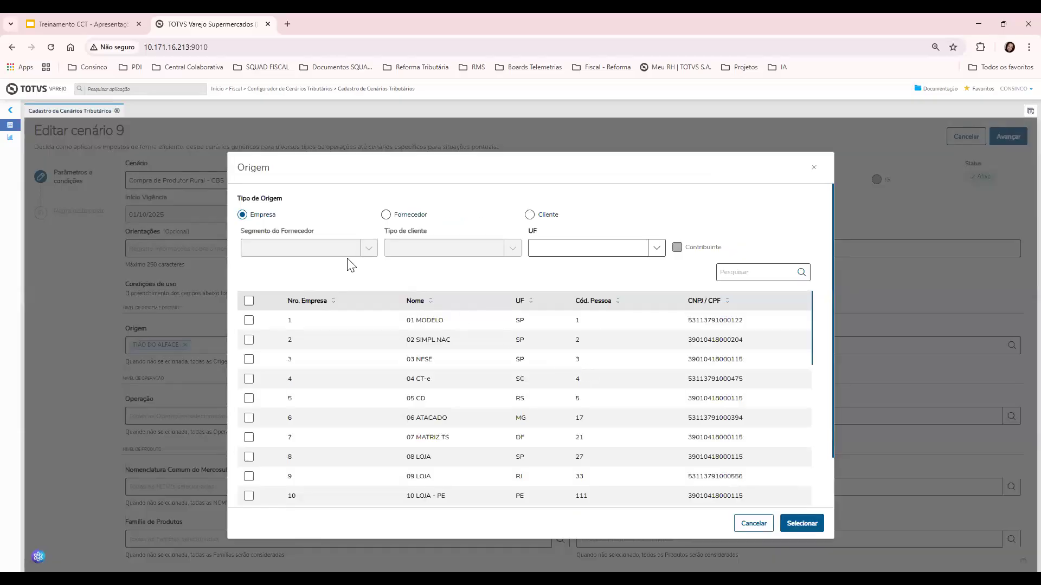
List Fornecedor origins in the Produtor Rural segment, select its three suppliers, then deselect them
left_click(406, 215)
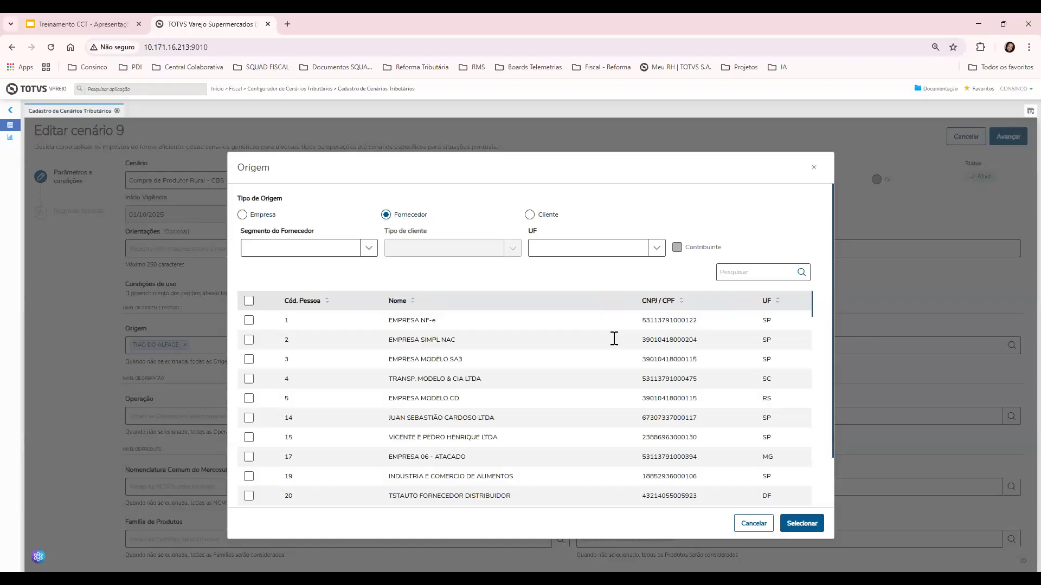
left_click(376, 248)
left_click(319, 343)
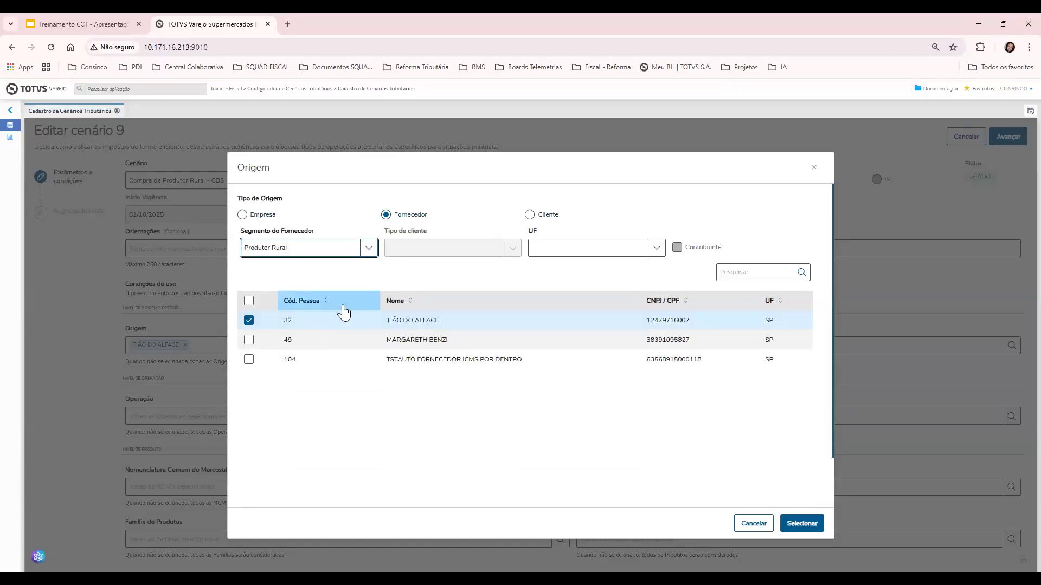
left_click(312, 388)
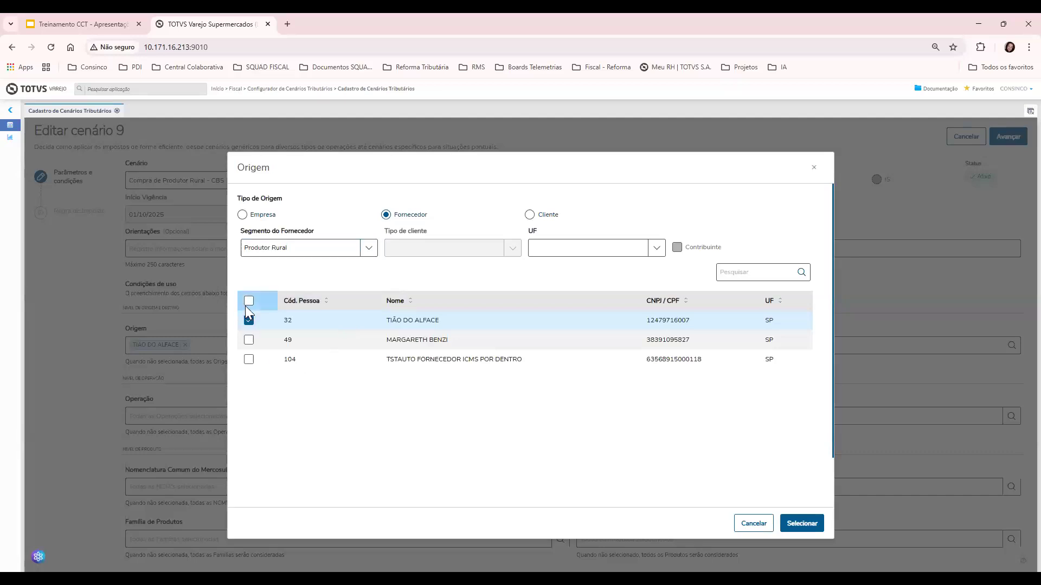
left_click(249, 301)
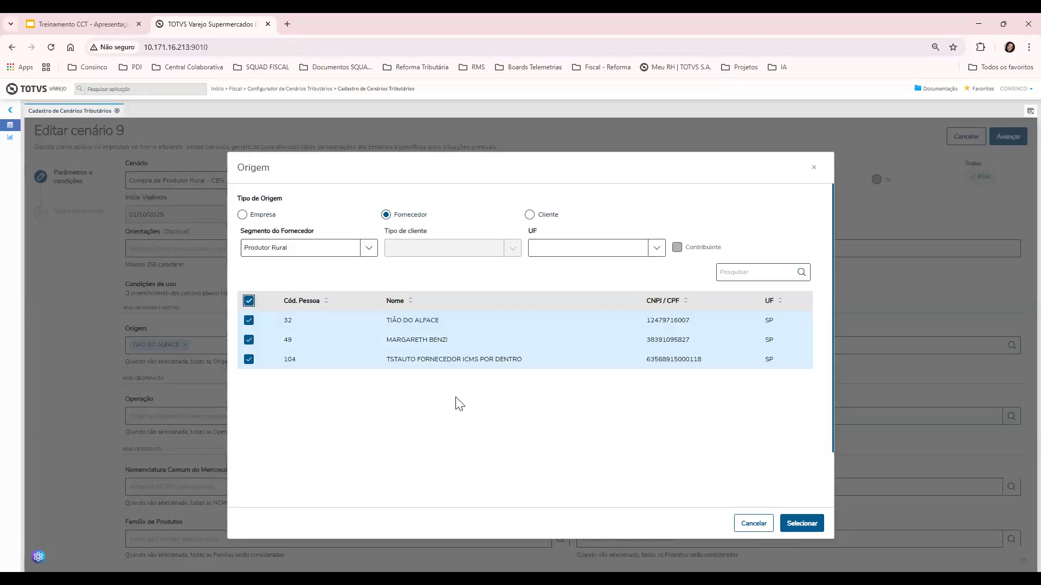
left_click(249, 301)
Select all 48 Indústria-segment suppliers as scenario 9's origins
left_click(369, 248)
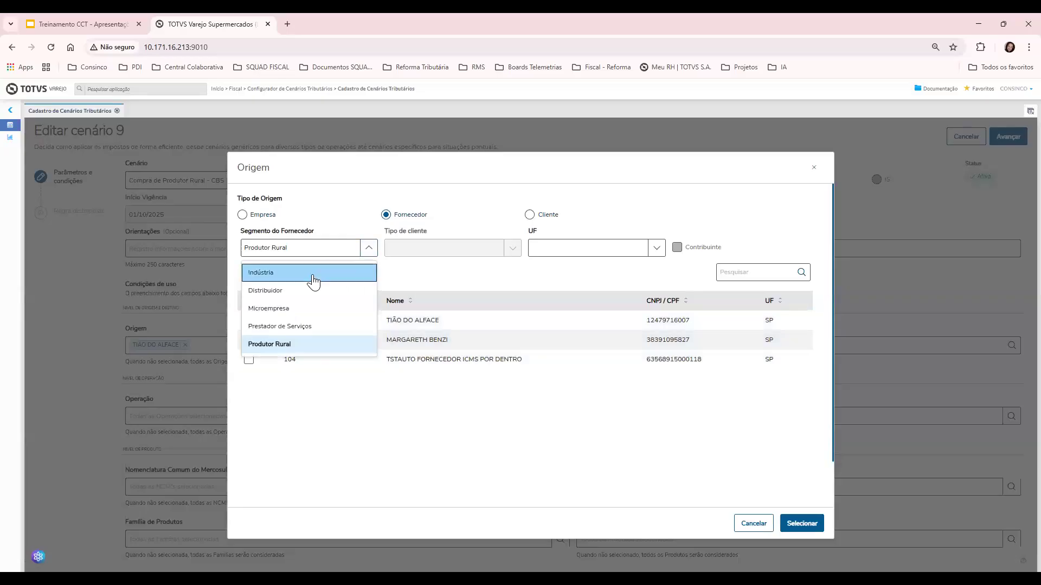
left_click(314, 277)
scroll(428, 353, "down", 3)
scroll(422, 365, "down", 5)
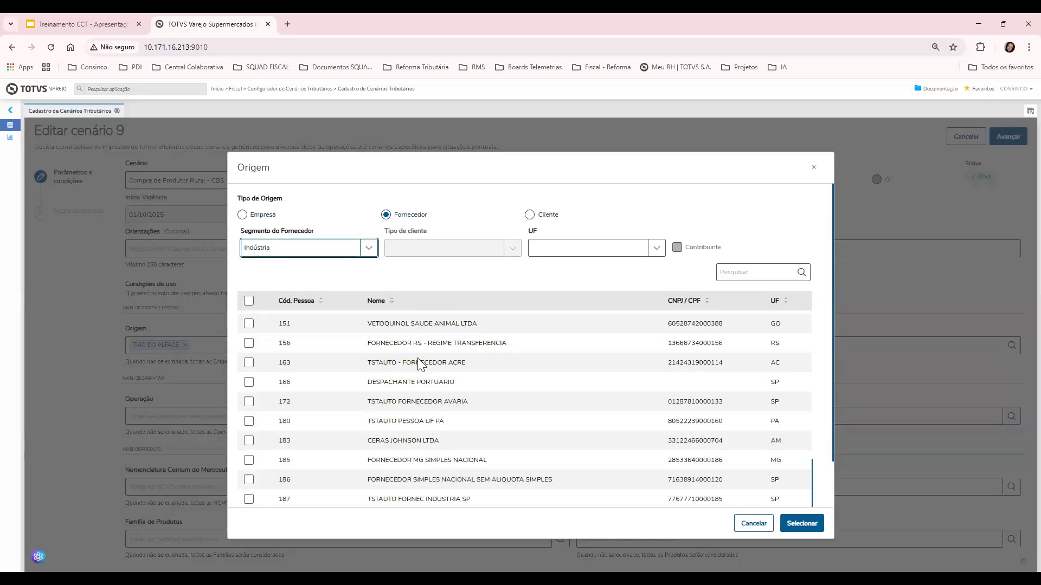
scroll(296, 355, "up", 10)
left_click(249, 301)
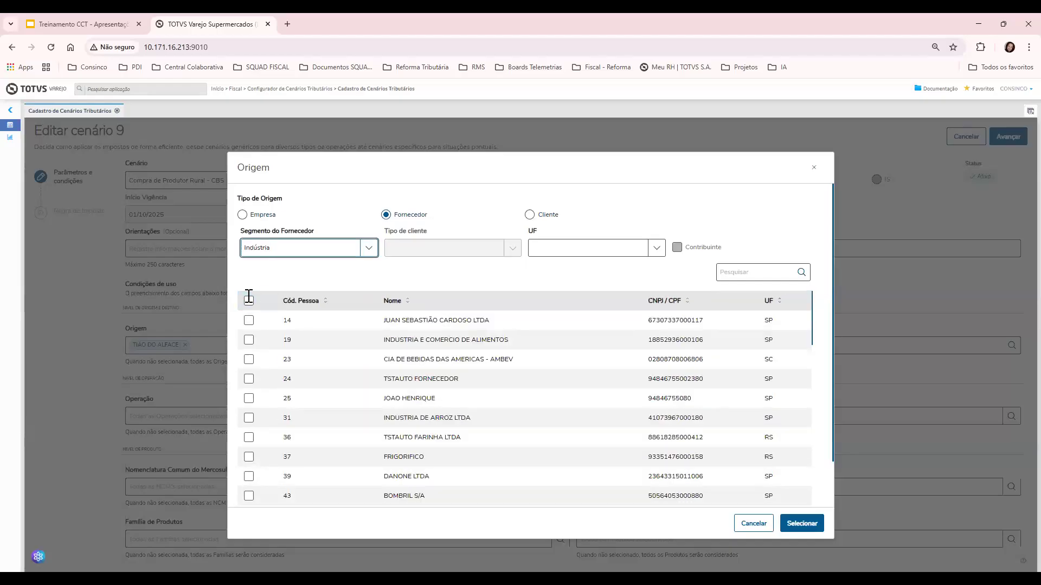
scroll(333, 388, "down", 3)
scroll(428, 412, "down", 3)
left_click(802, 523)
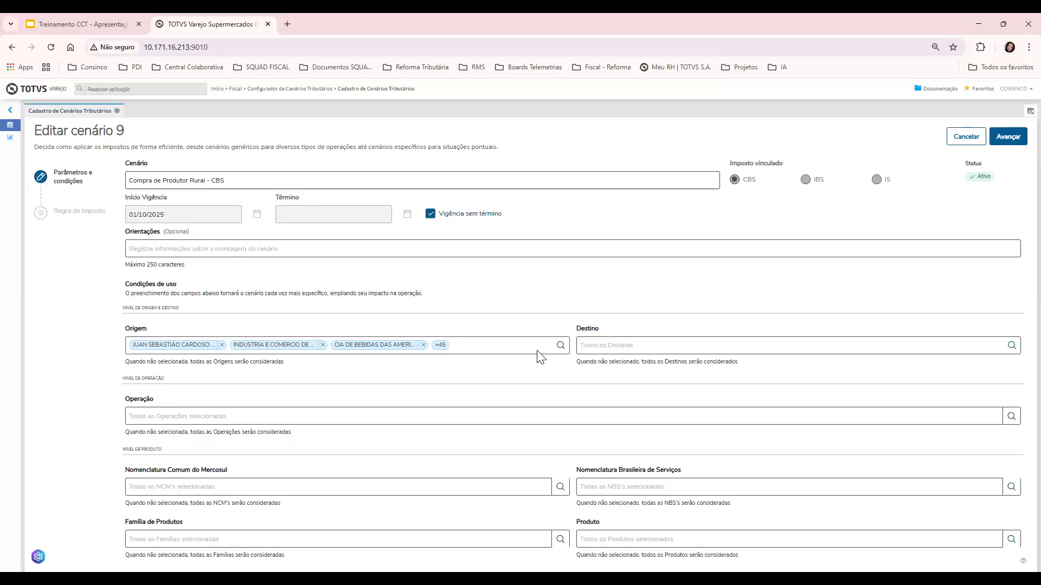
Review the 48 selected origins and close the dialog without changes
left_click(560, 345)
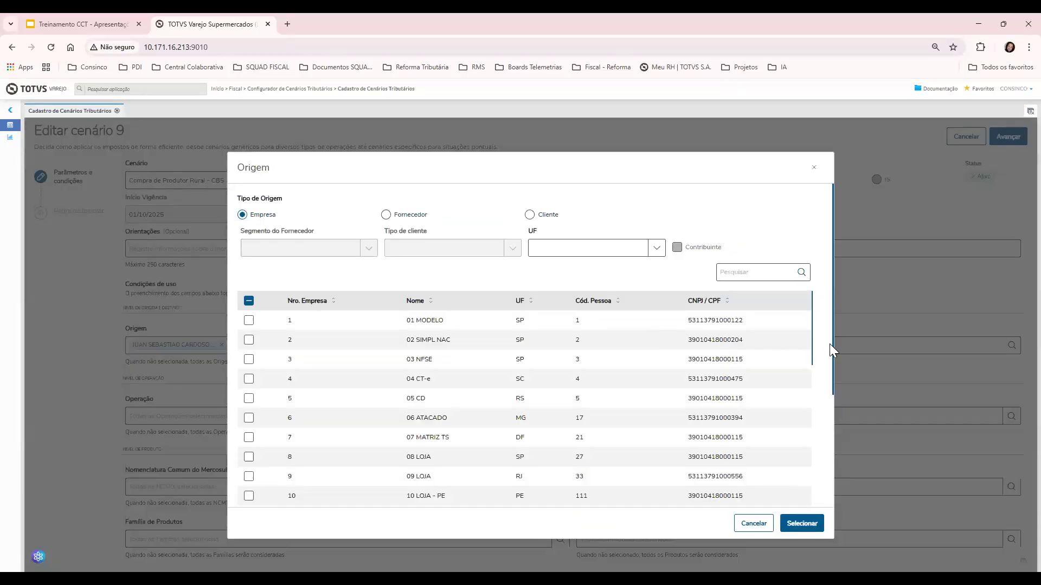
scroll(827, 354, "down", 2)
scroll(804, 401, "down", 10)
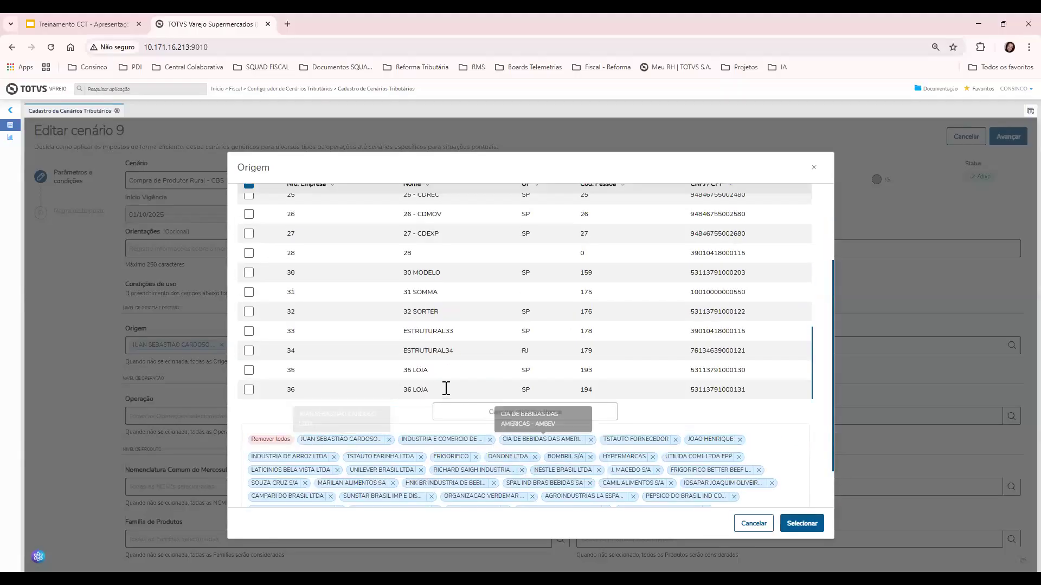
scroll(445, 388, "down", 1)
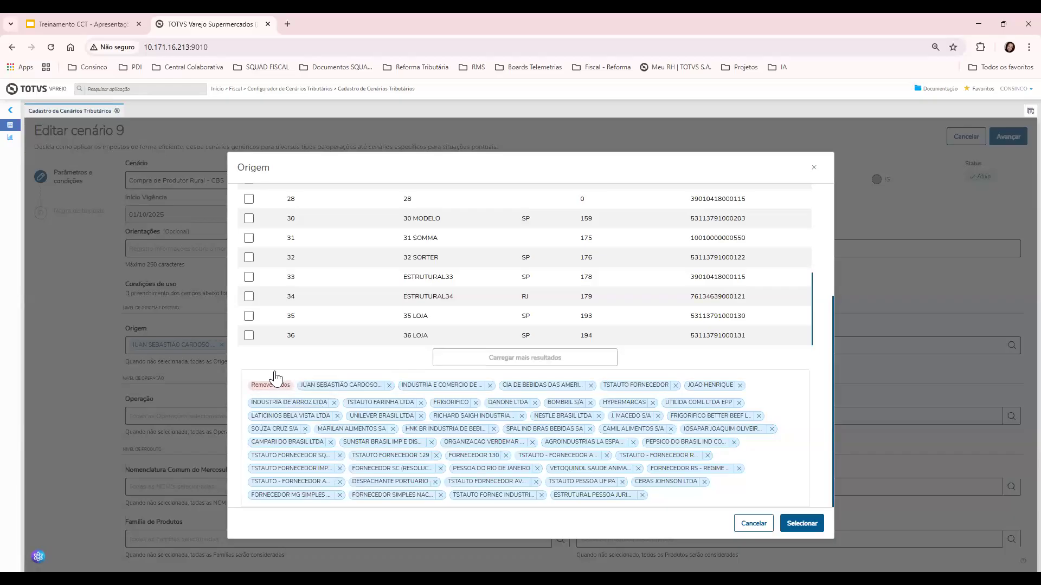
scroll(275, 376, "up", 10)
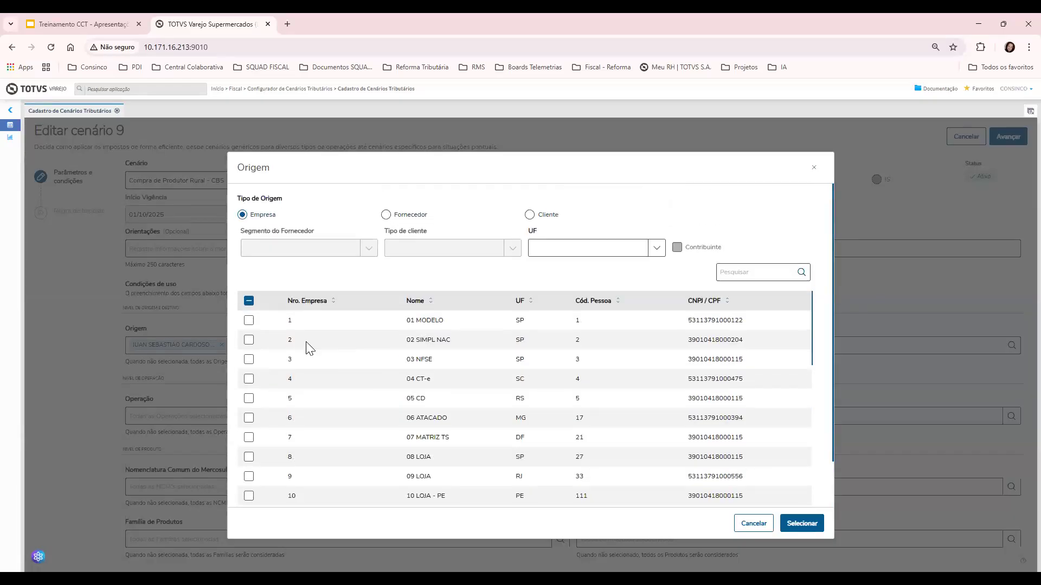
left_click(755, 523)
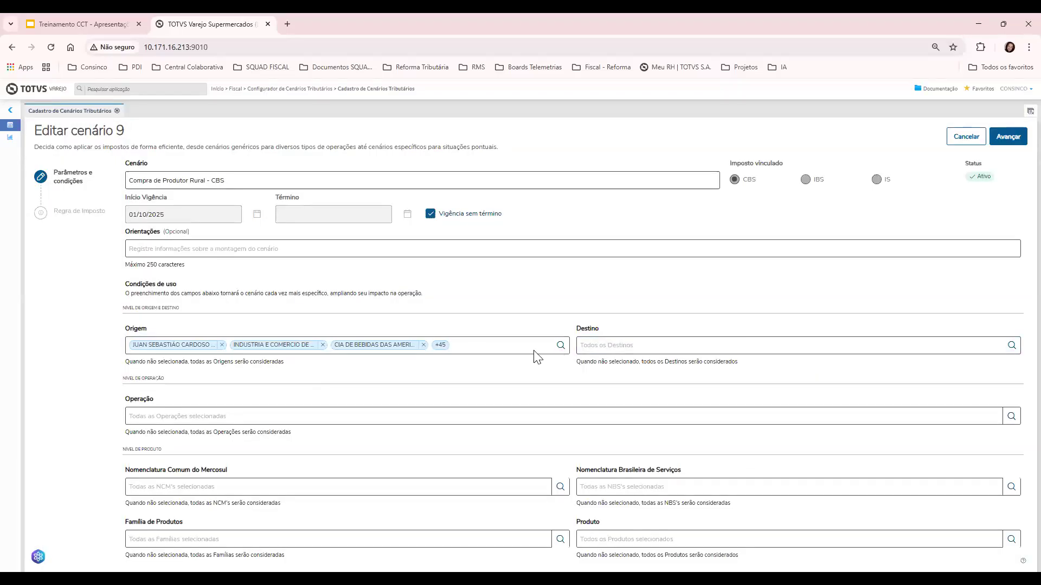
Remove all origins from scenario 9, apply the empty selection, and cancel the edit
left_click(533, 351)
scroll(547, 370, "down", 10)
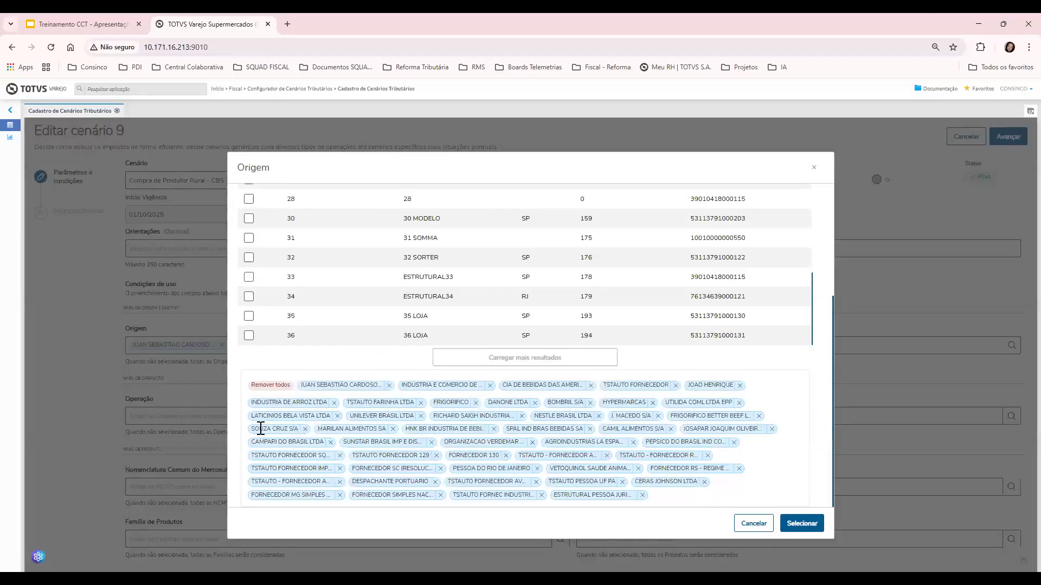
left_click(271, 385)
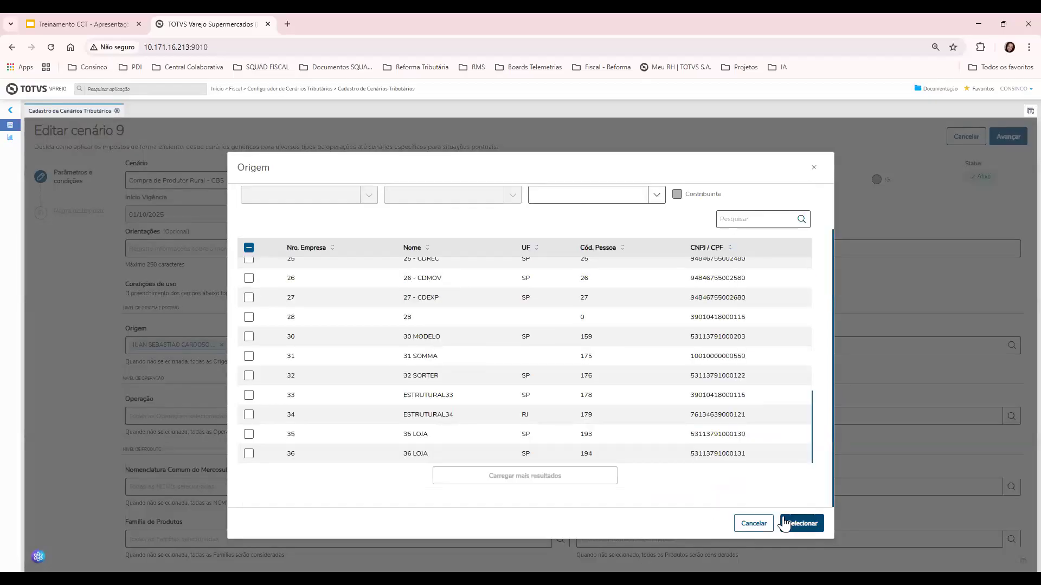
left_click(784, 524)
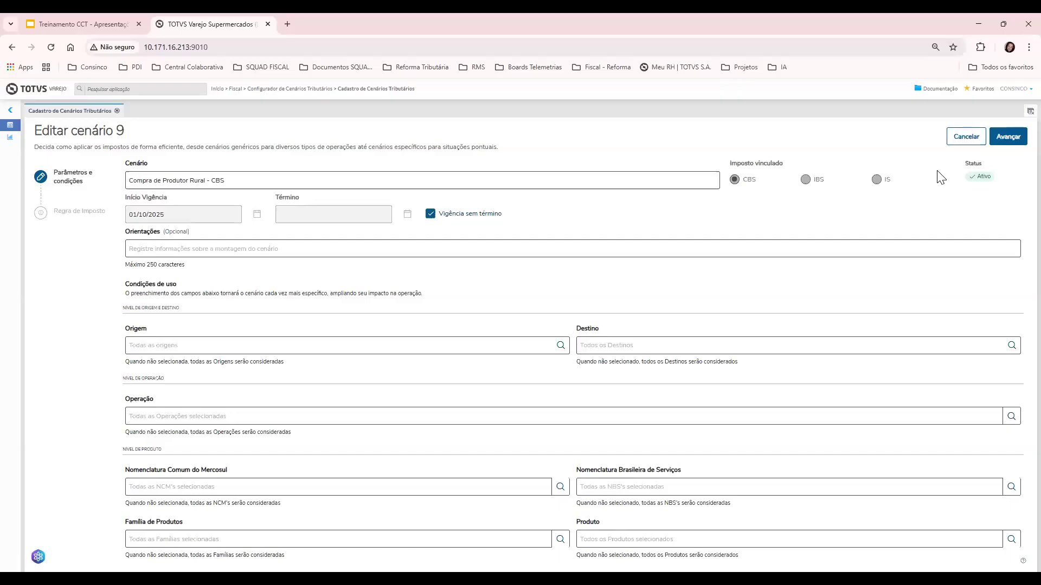
left_click(970, 142)
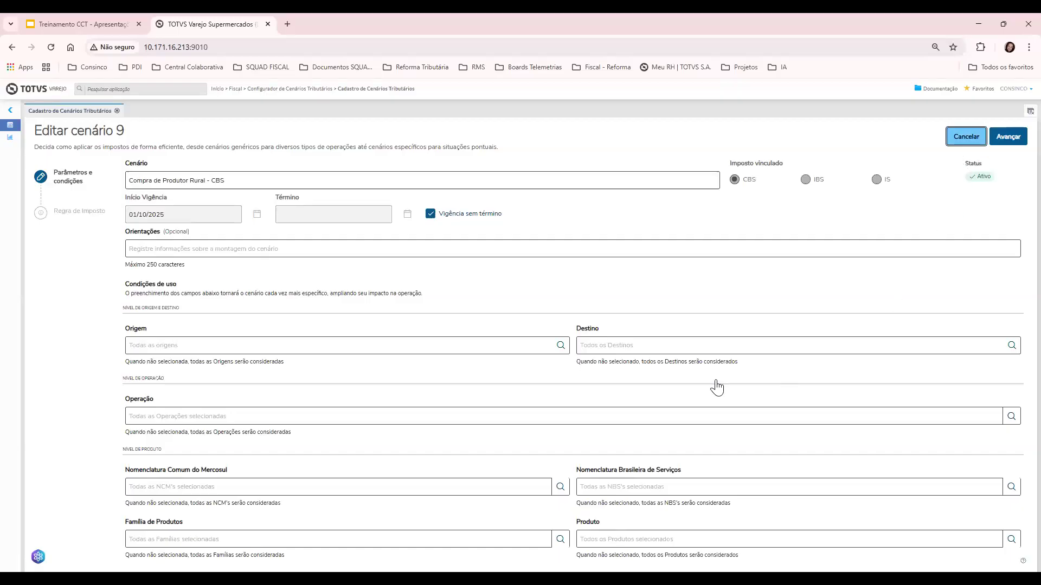
Confirm discarding scenario 9's edits and open the CBS Red. 60% scenario for editing
left_click(705, 380)
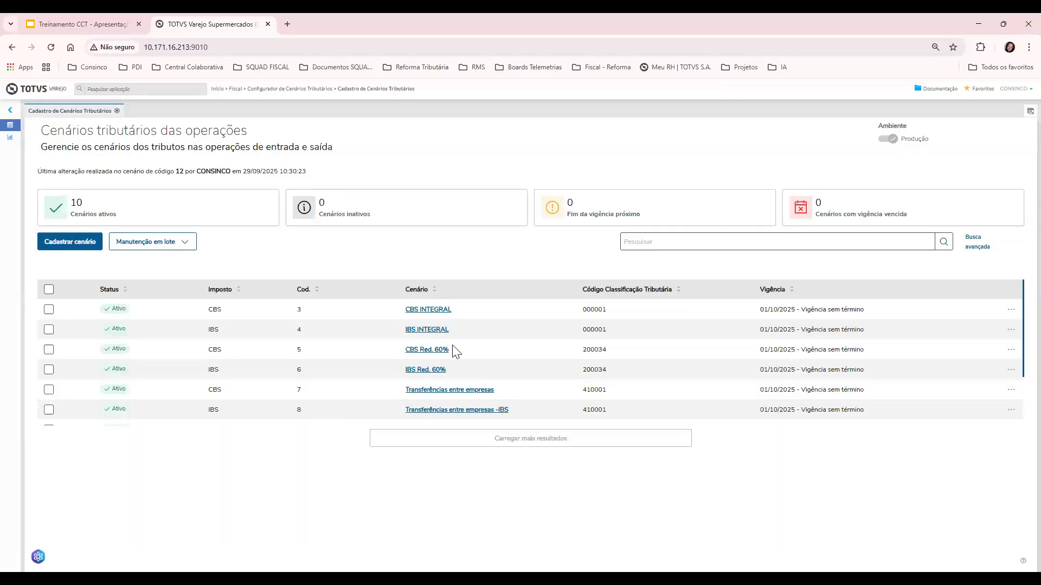
left_click(1009, 311)
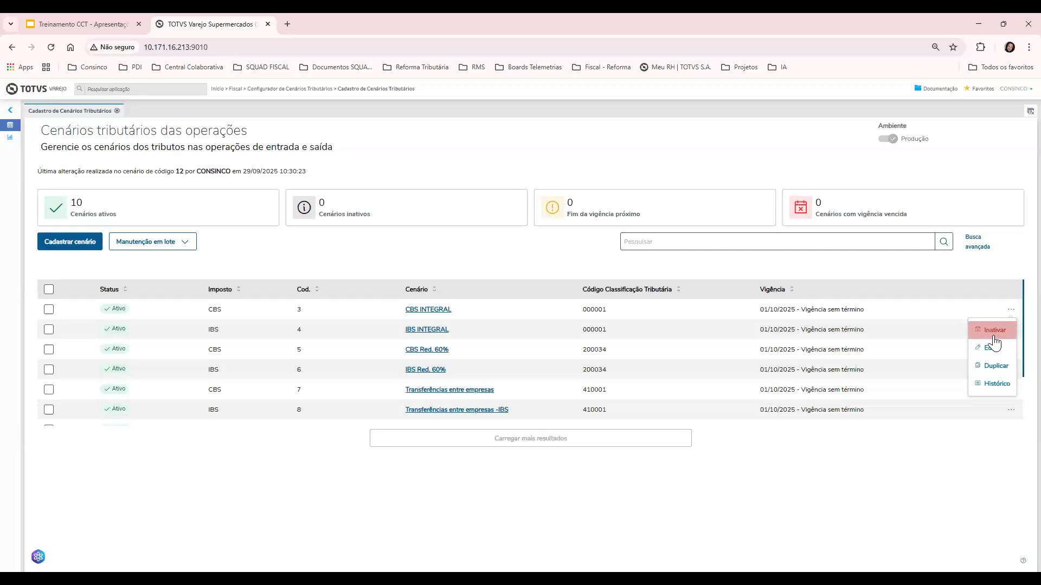
left_click(961, 357)
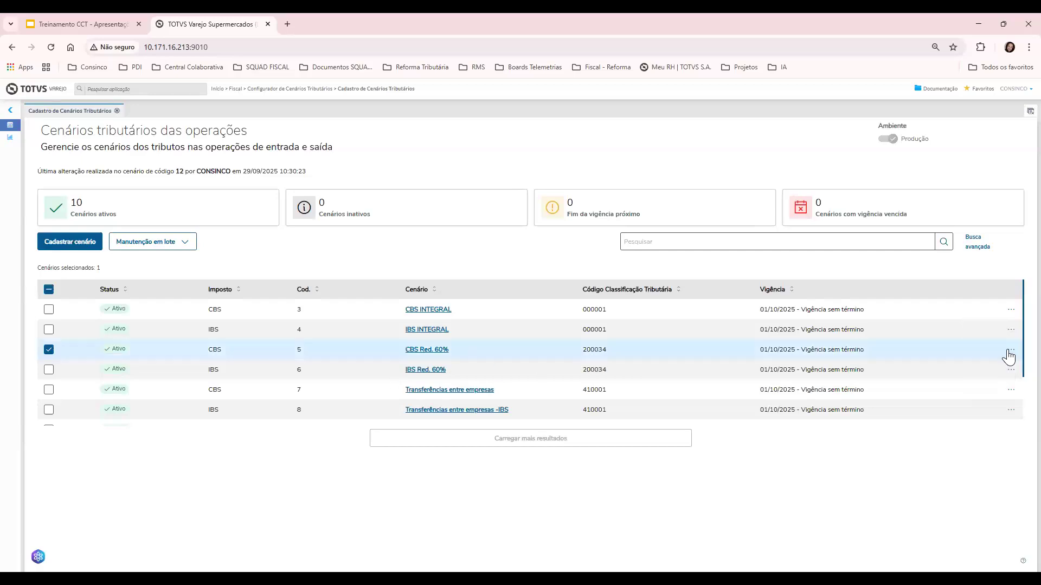
left_click(1011, 349)
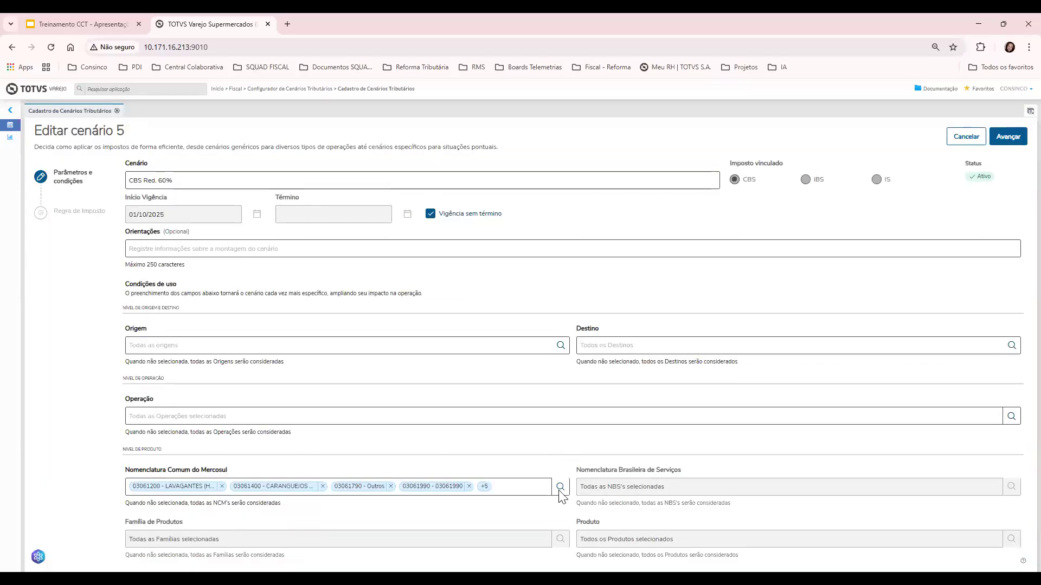
Browse scenario 5's NCM codes, loading more results, and close the list unchanged
left_click(560, 486)
scroll(529, 326, "down", 10)
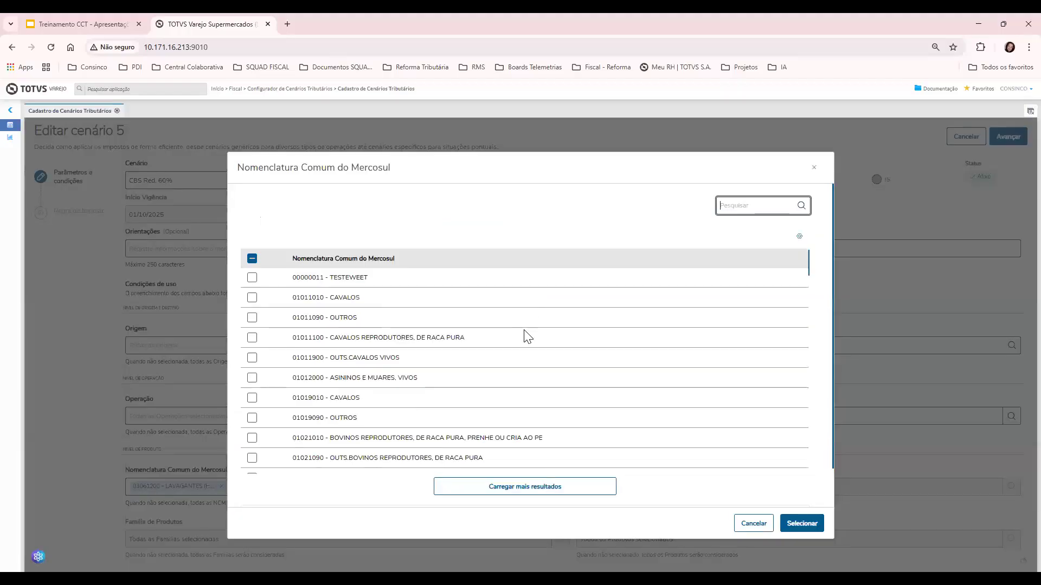
scroll(591, 341, "down", 5)
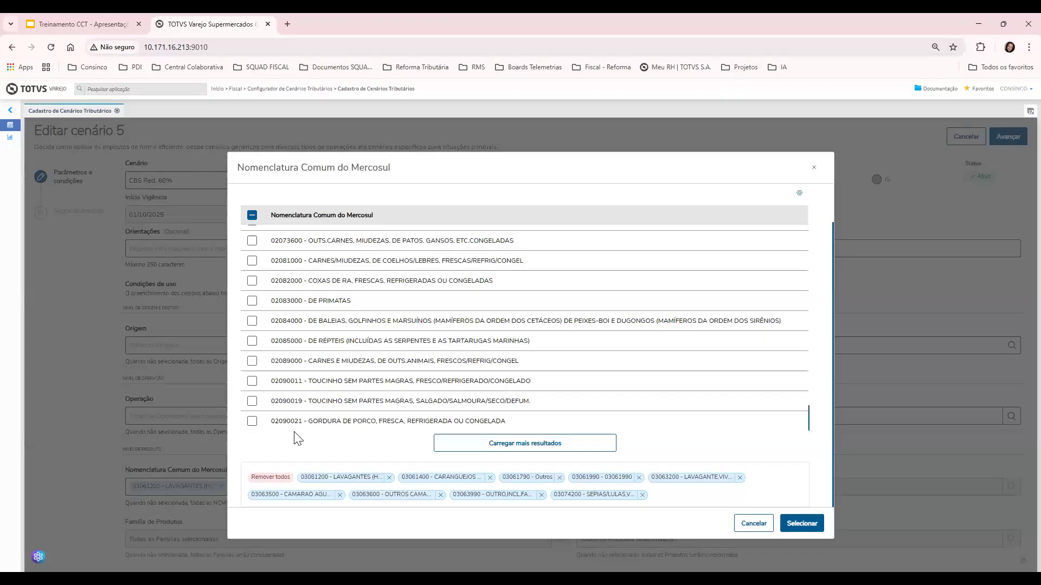
scroll(336, 390, "up", 3)
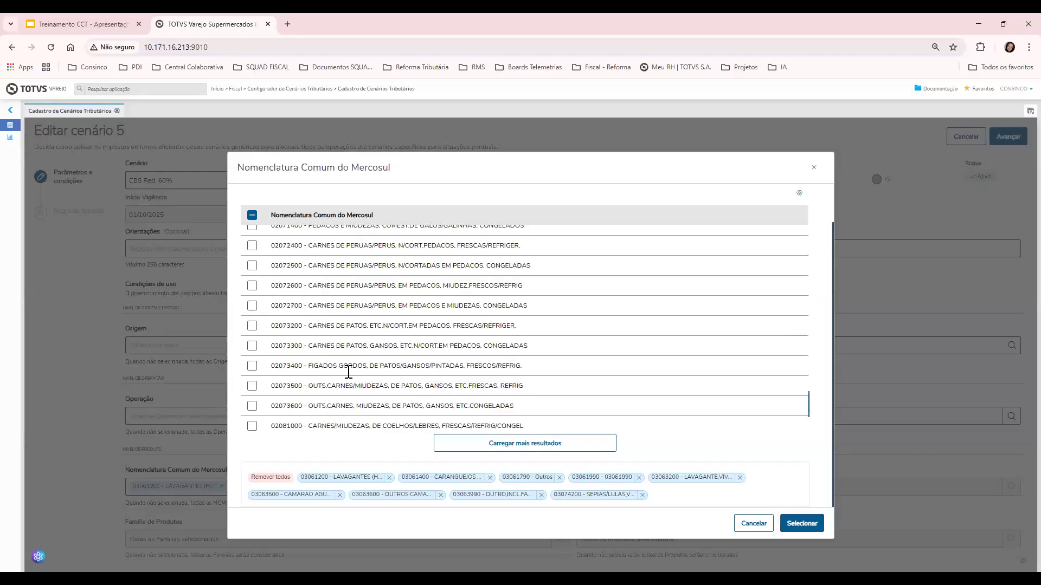
scroll(345, 361, "down", 3)
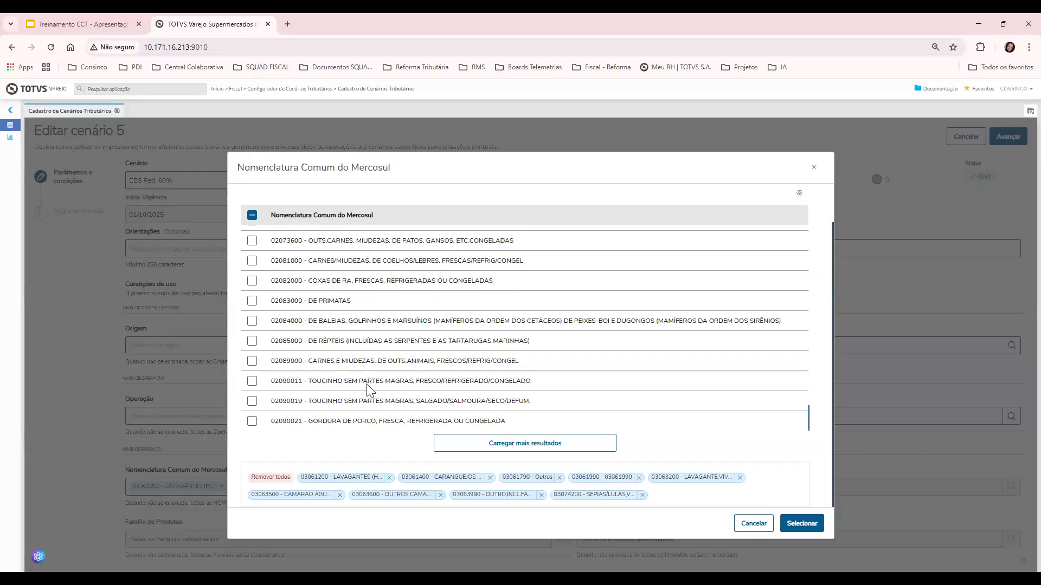
scroll(370, 385, "up", 15)
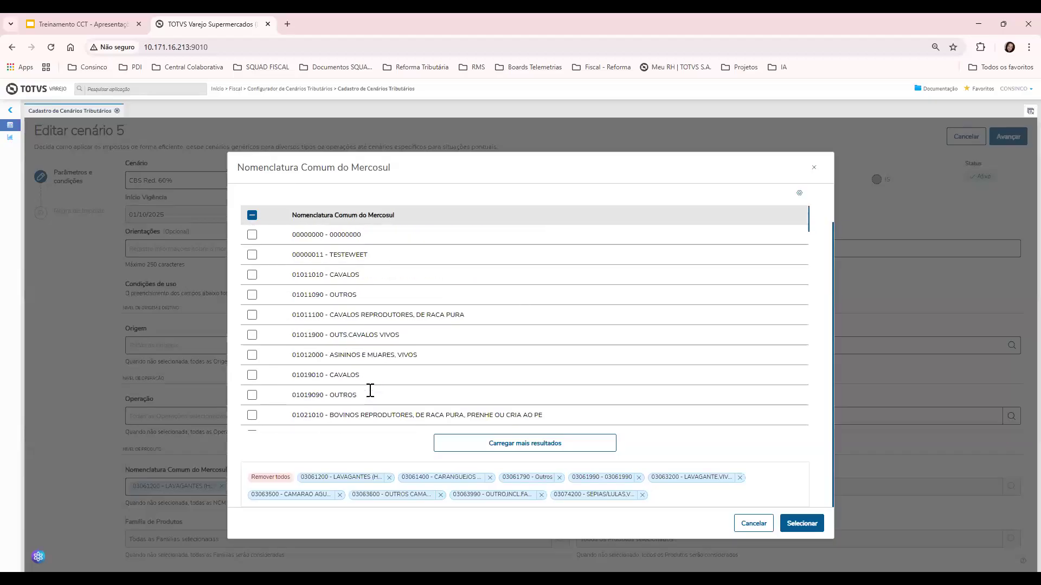
scroll(368, 386, "down", 12)
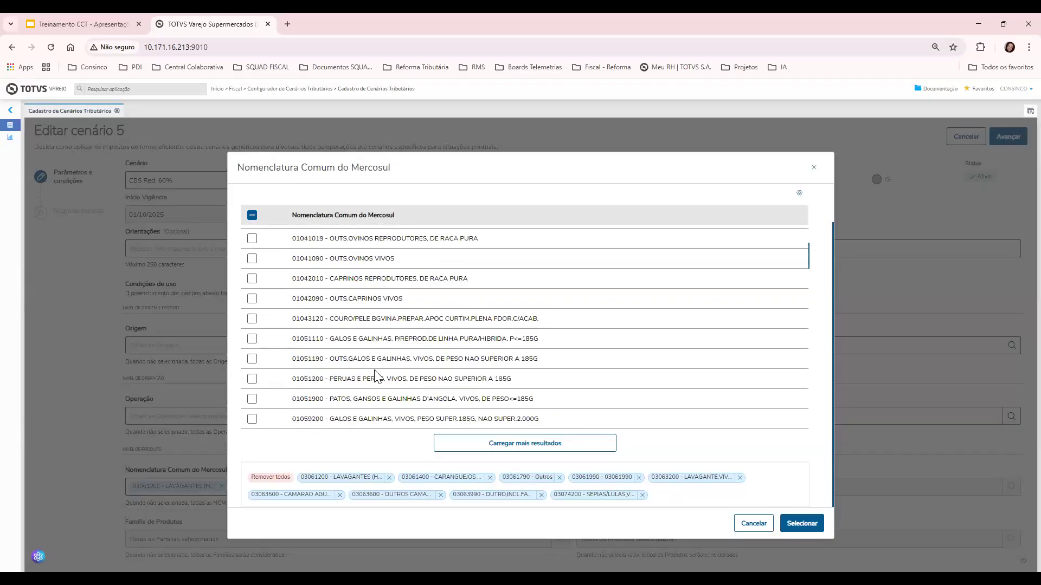
scroll(372, 383, "down", 8)
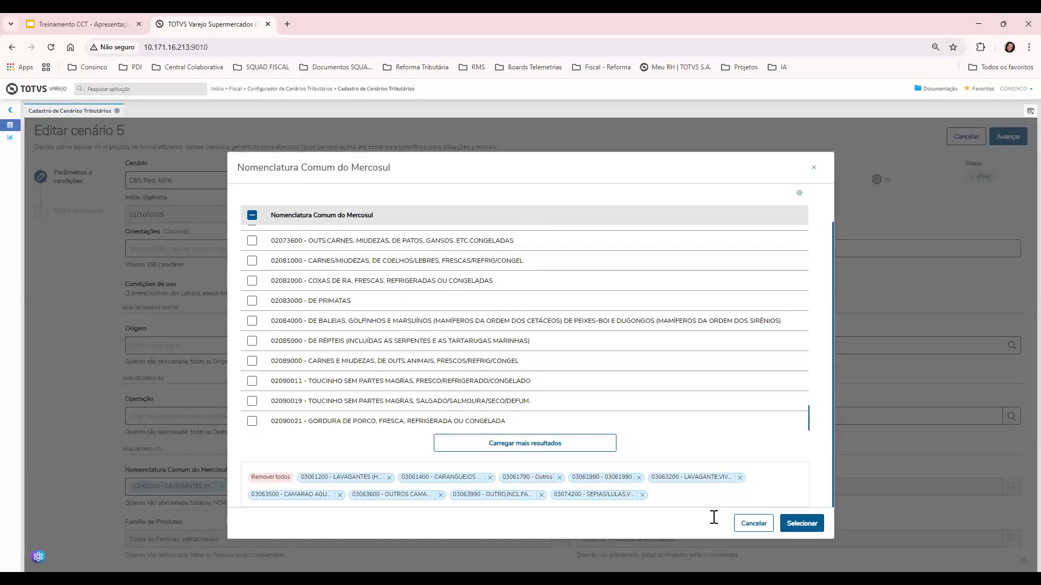
scroll(372, 385, "up", 2)
left_click(538, 448)
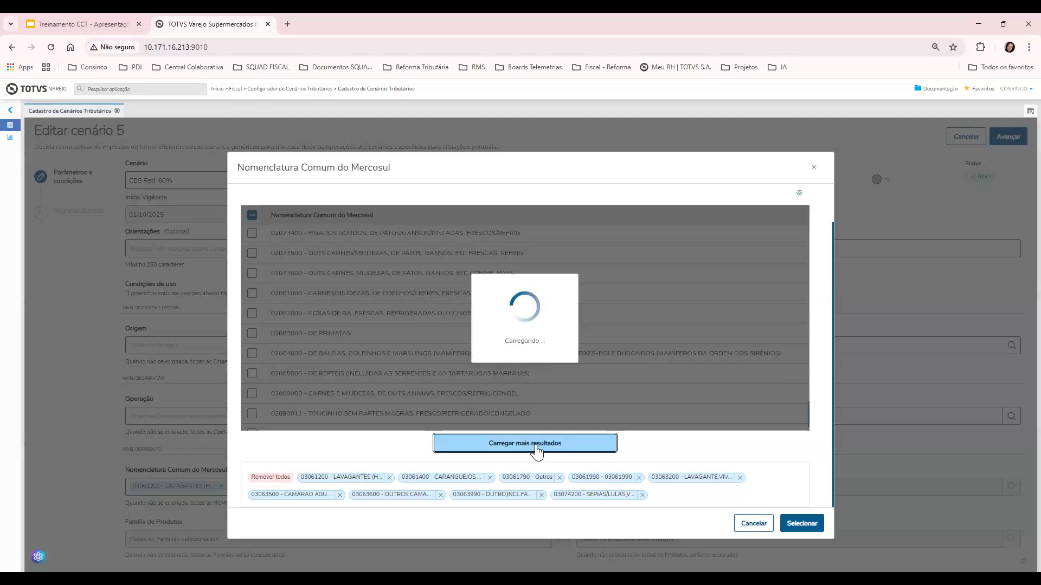
scroll(503, 353, "down", 12)
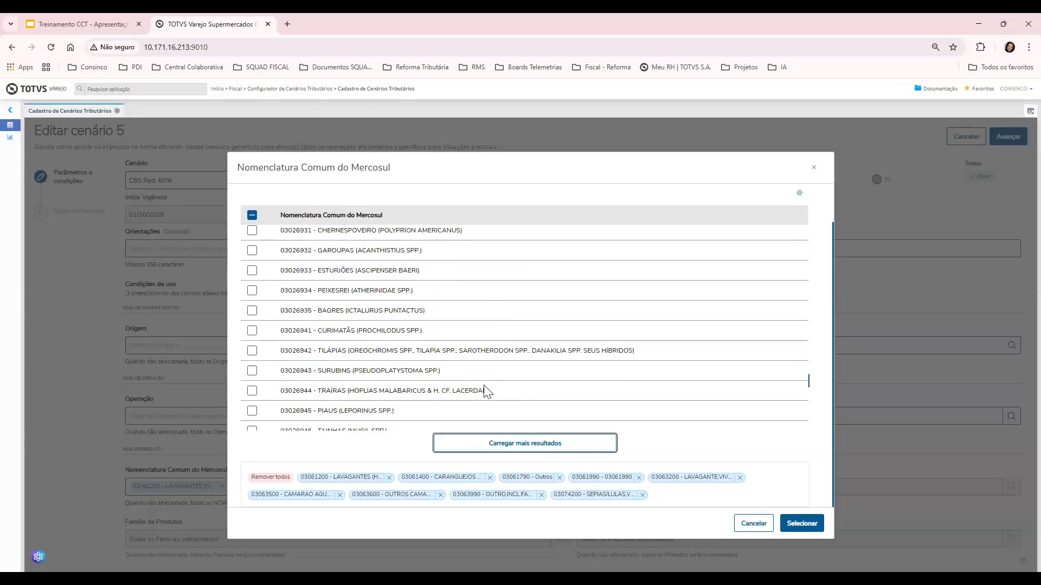
scroll(652, 428, "down", 10)
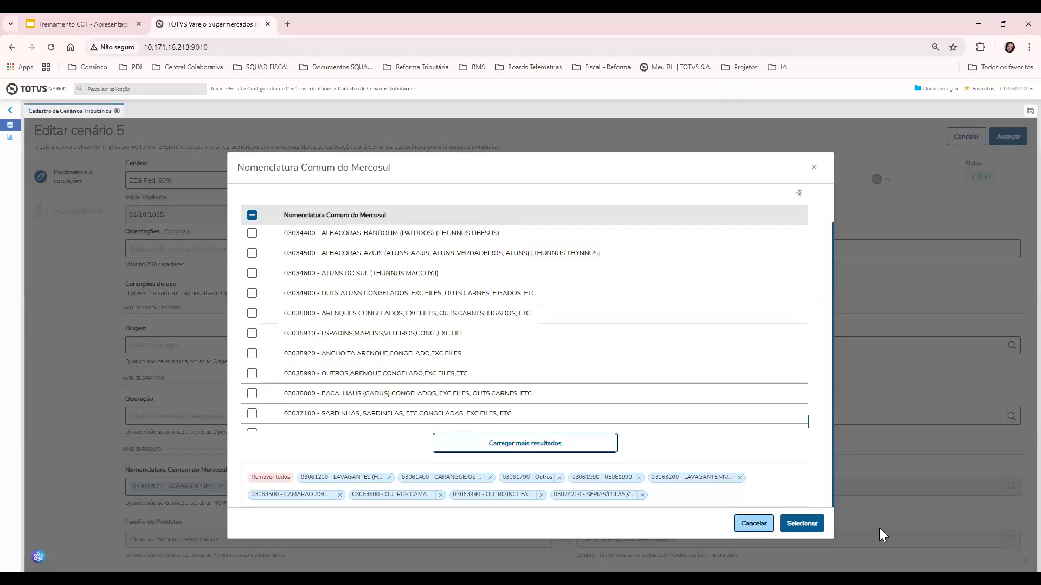
left_click(754, 523)
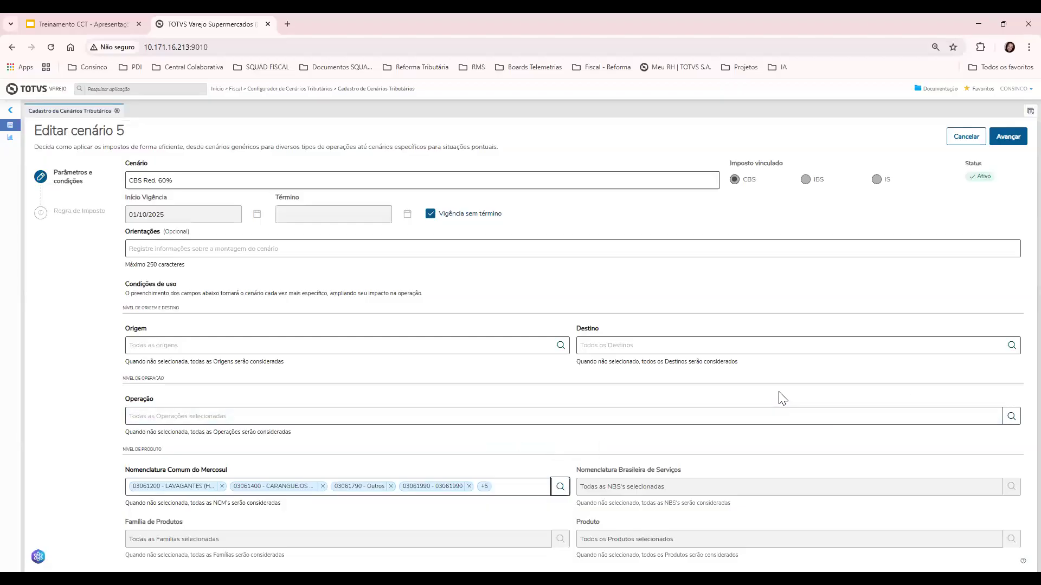
Browse the Operação list without adding any, then discard scenario 5's edits
left_click(940, 421)
scroll(356, 320, "down", 10)
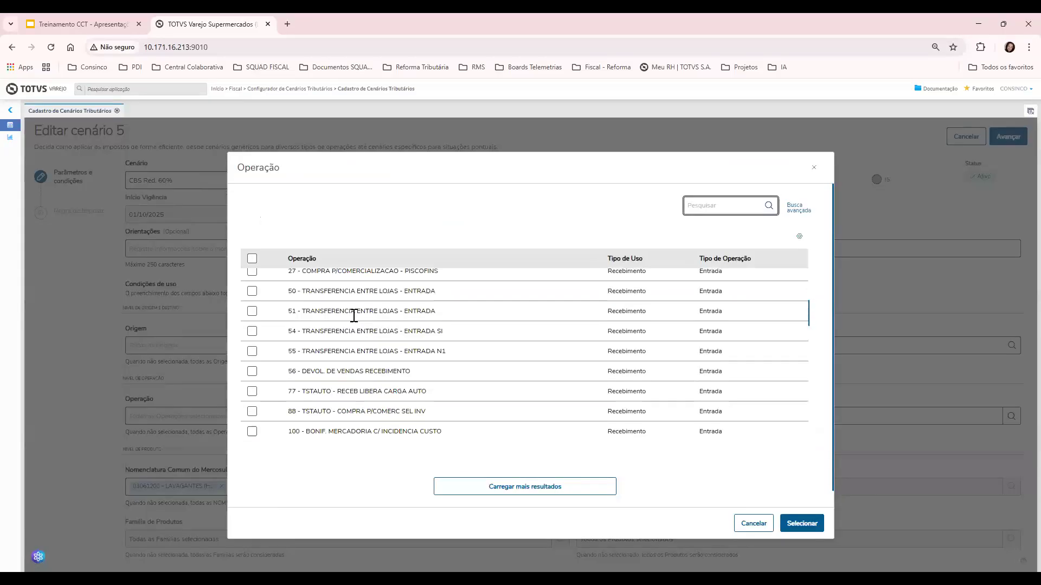
scroll(371, 349, "down", 15)
left_click_drag(753, 523, 575, 491)
key("Escape")
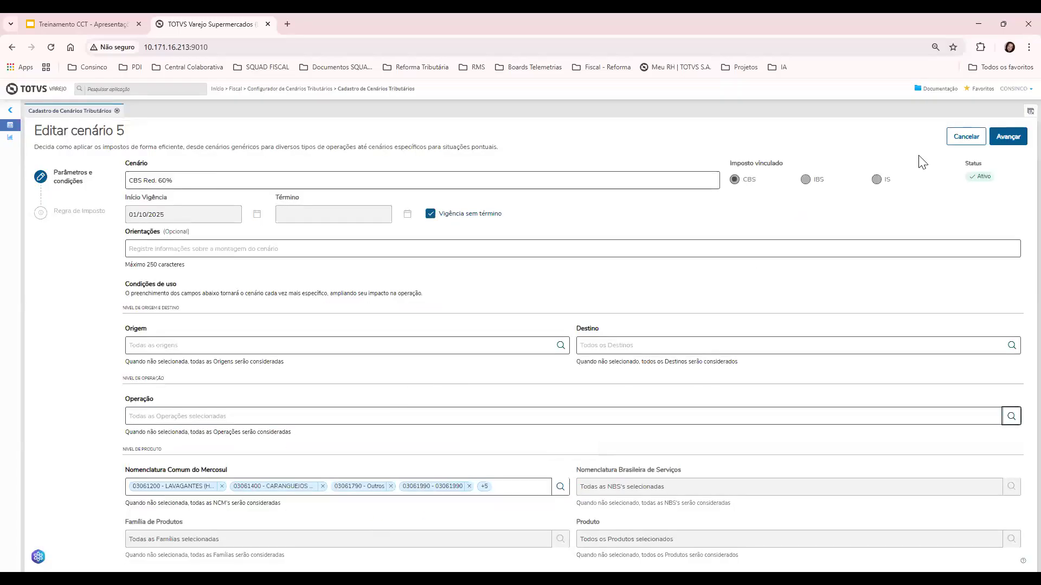
left_click(956, 139)
left_click(705, 380)
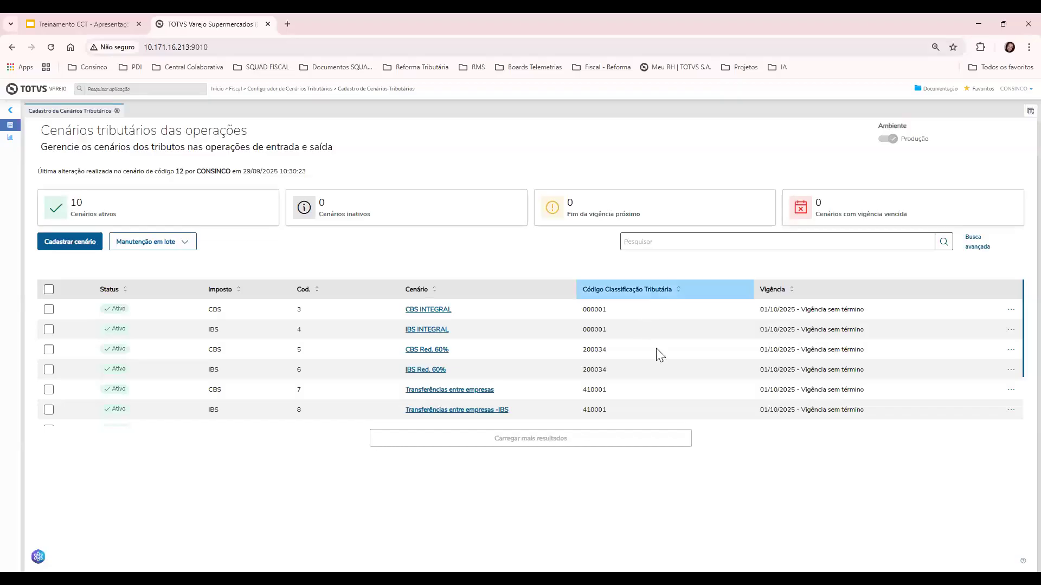
scroll(656, 353, "down", 3)
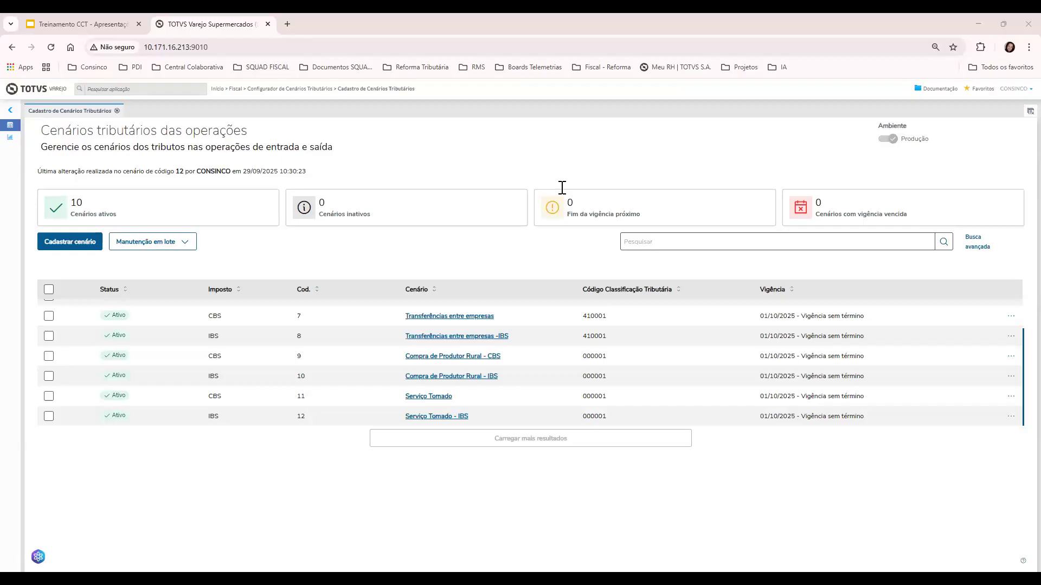
scroll(720, 403, "up", 2)
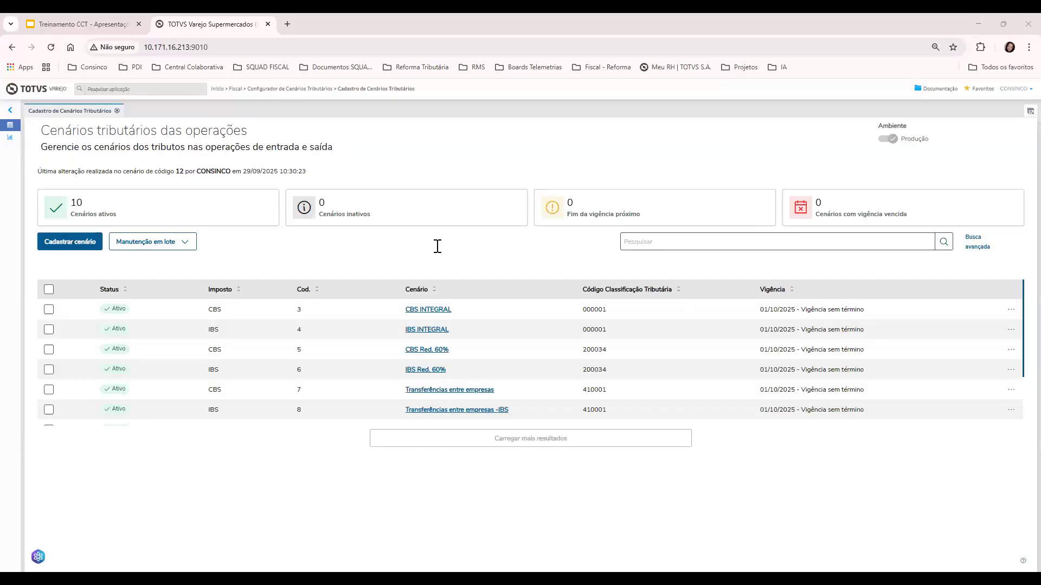
Open Painel de Configuração from the Configurador de Cenários Tributários menu in its own tab
left_click(11, 111)
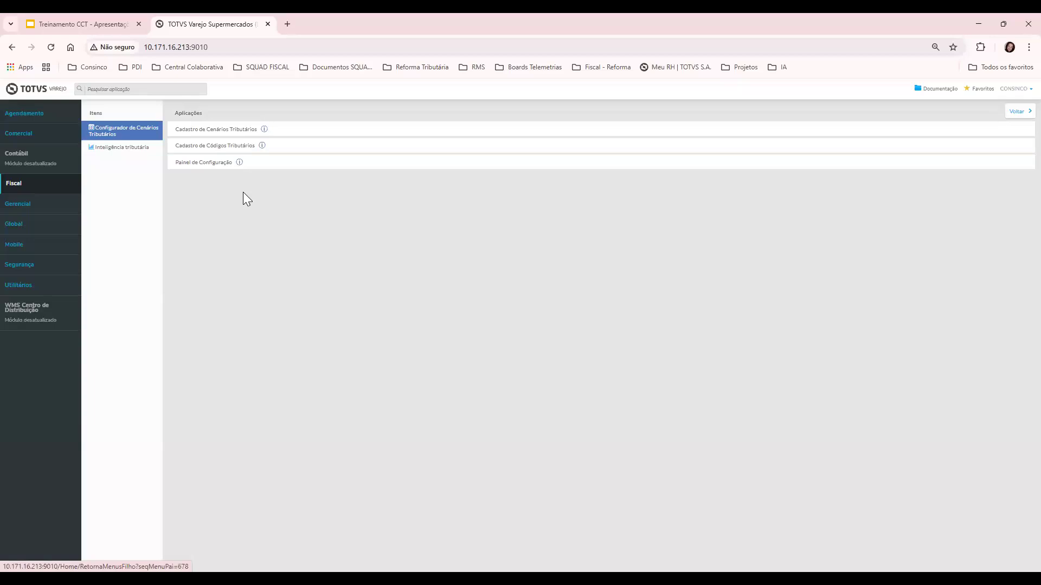
left_click(200, 163)
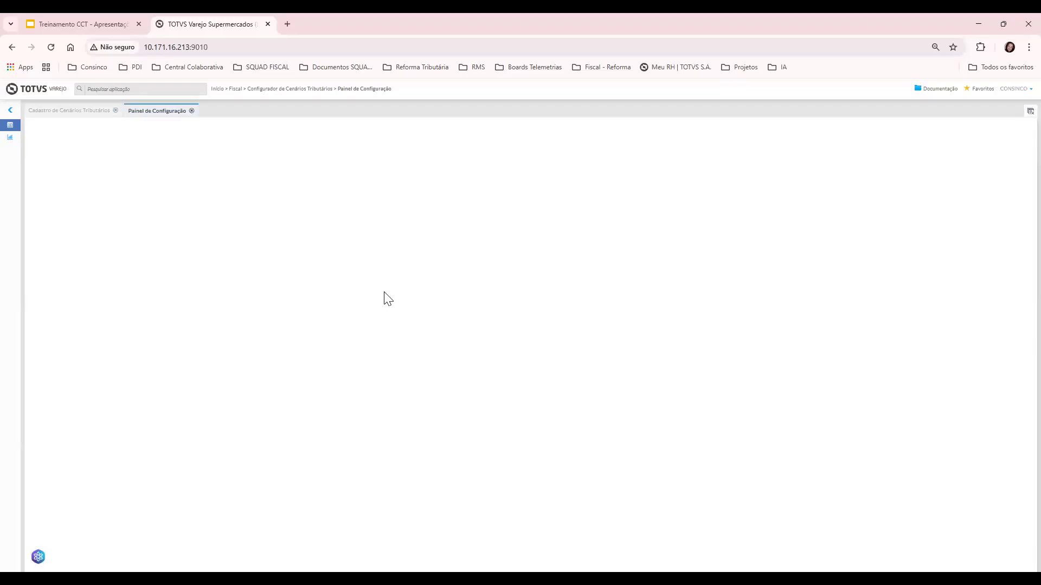
left_click(222, 56)
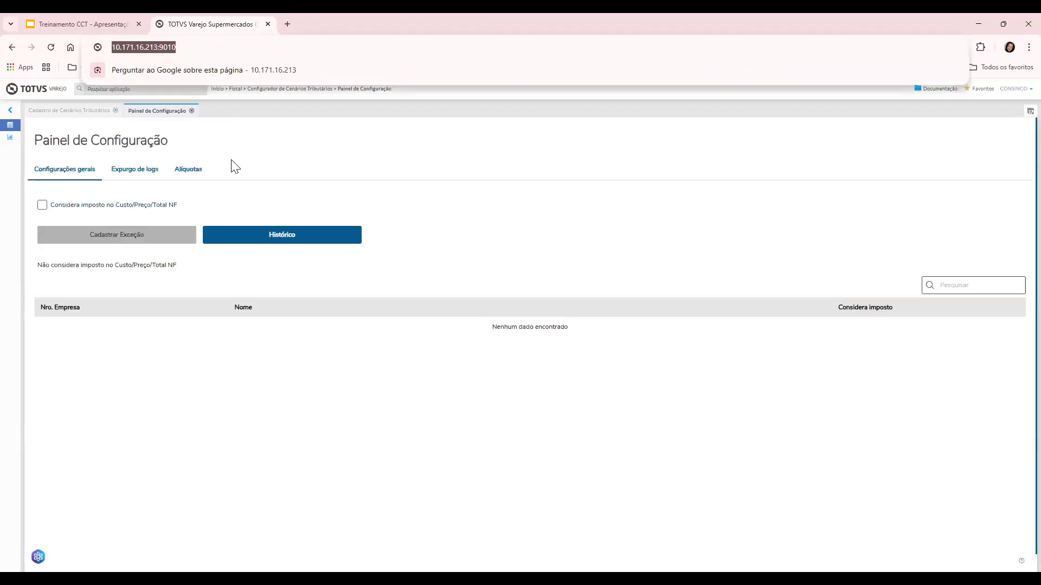
left_click(272, 144)
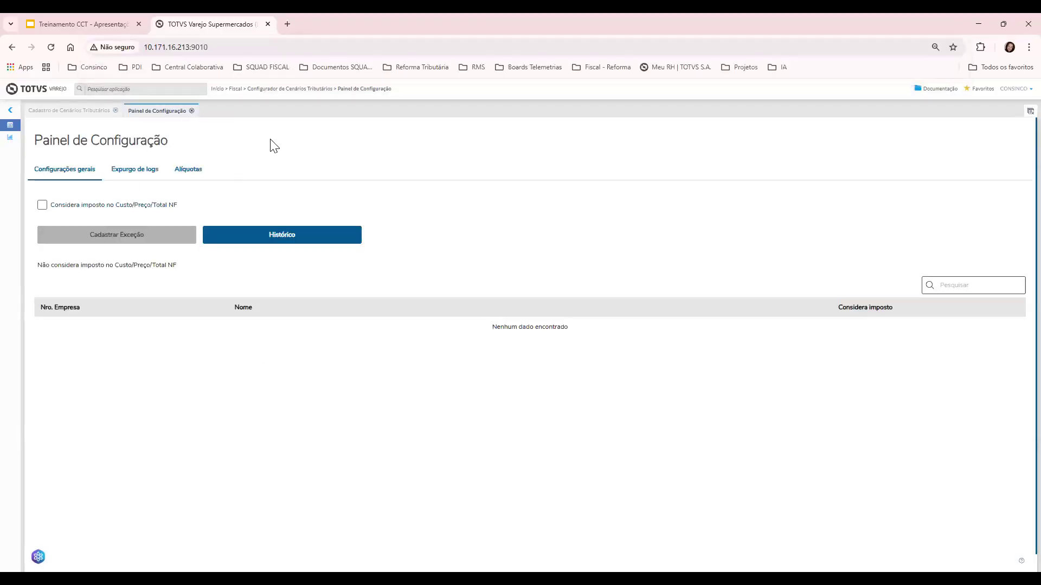
Review the CBS, IBS Estadual, IBS Municipal and IS rate sections in the Painel
left_click(195, 170)
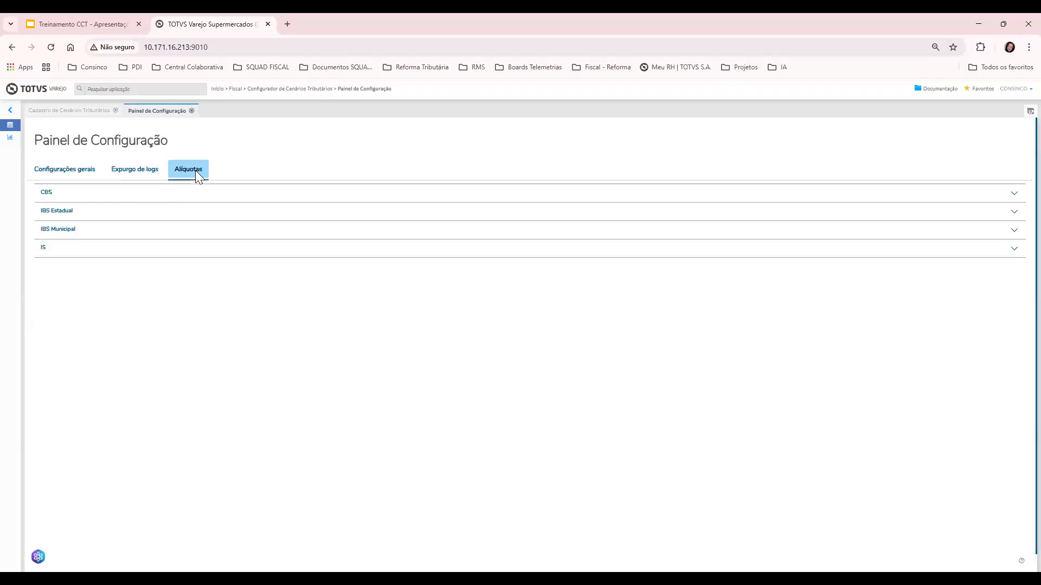
left_click(52, 195)
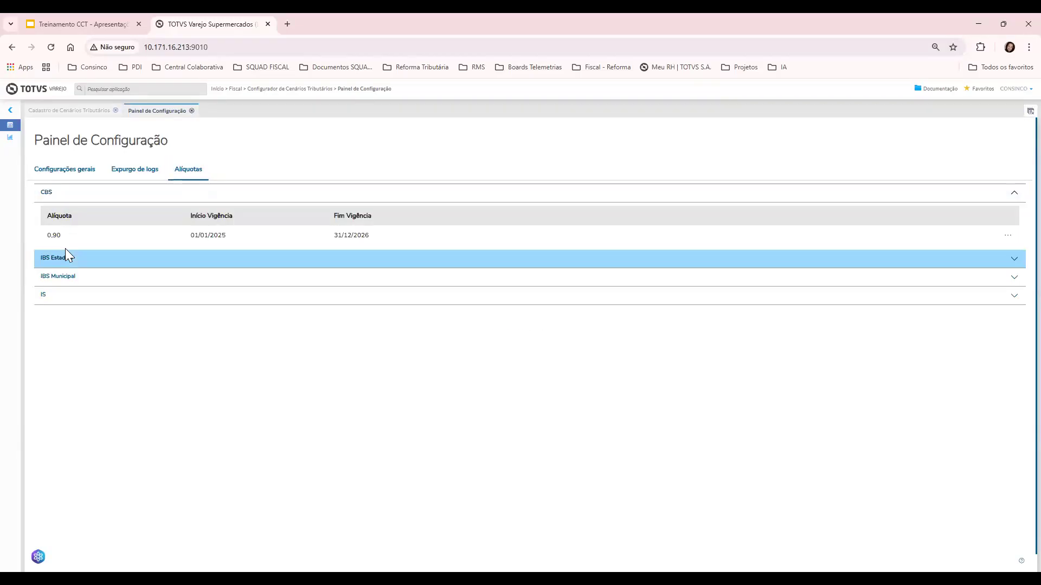
left_click(65, 252)
left_click(33, 446)
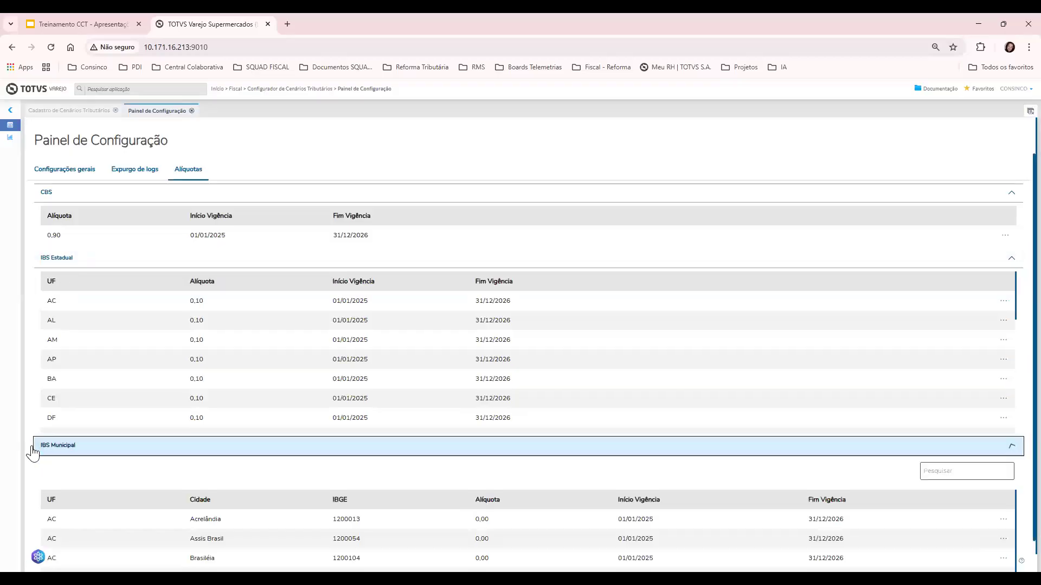
scroll(41, 450, "down", 3)
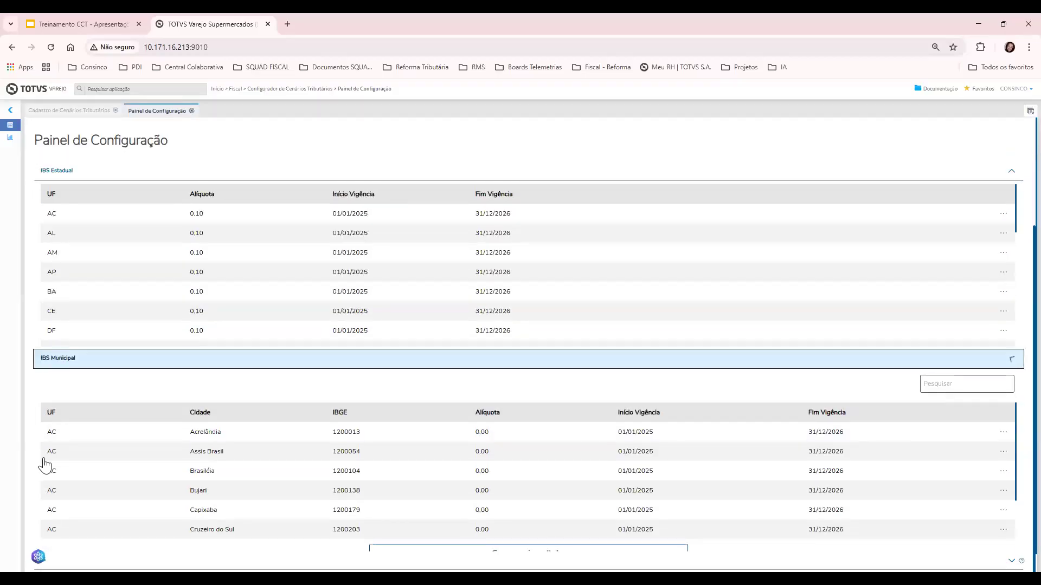
left_click(48, 465)
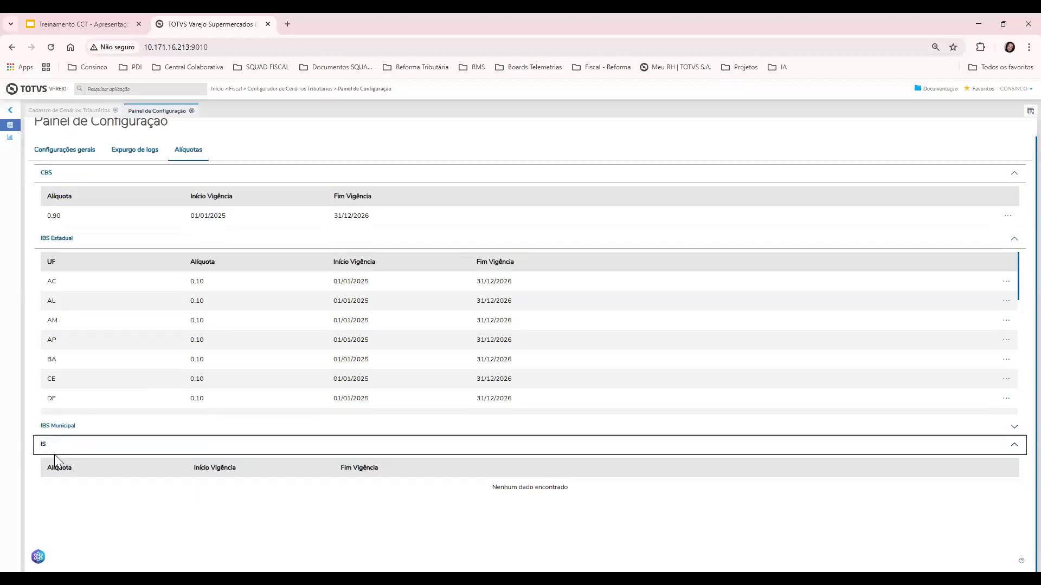
left_click(54, 450)
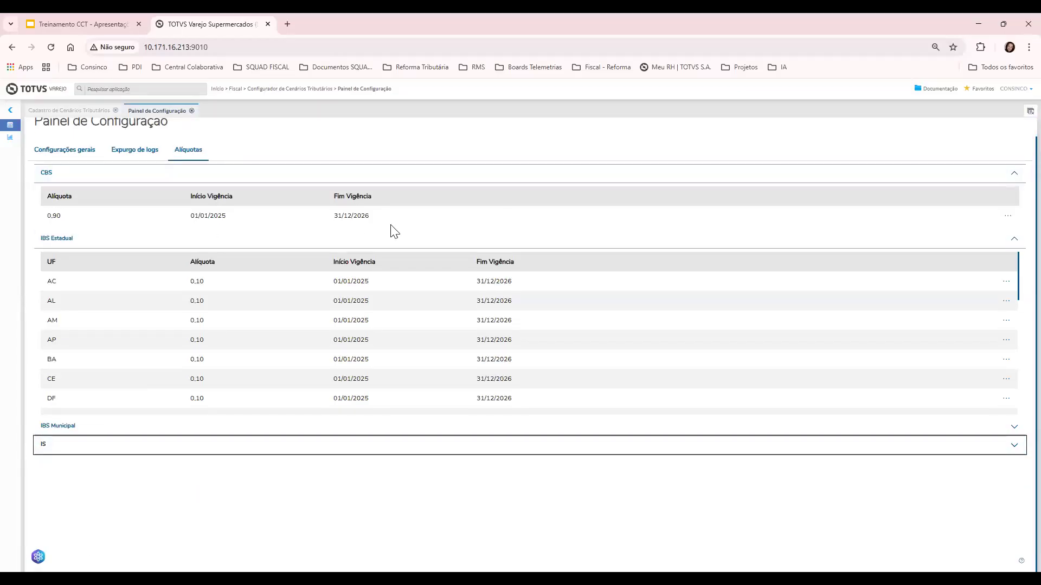
Check the CBS rate actions and IBS Municipal rates, then return to general settings
left_click(1008, 216)
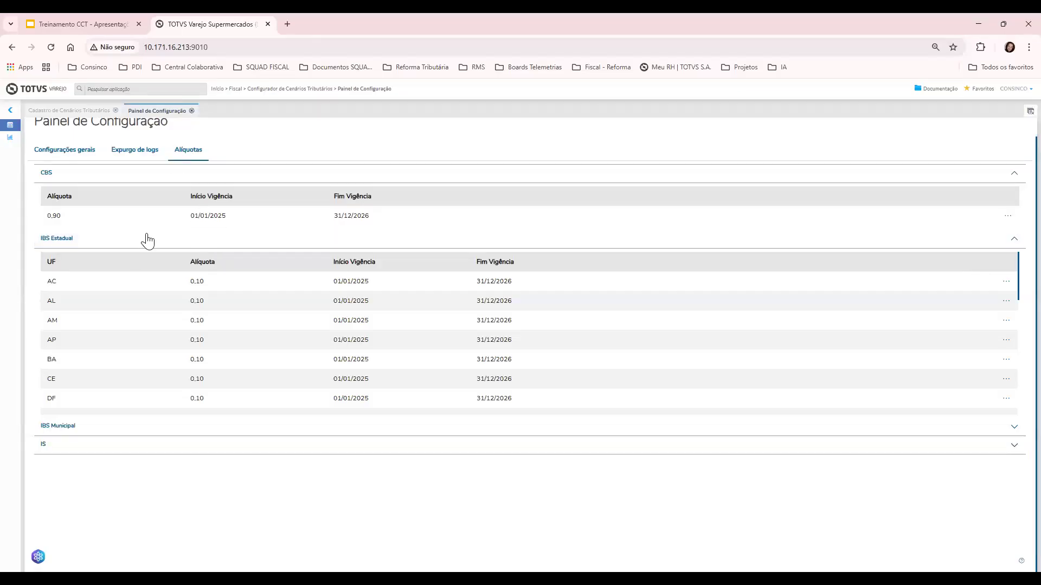
left_click(62, 430)
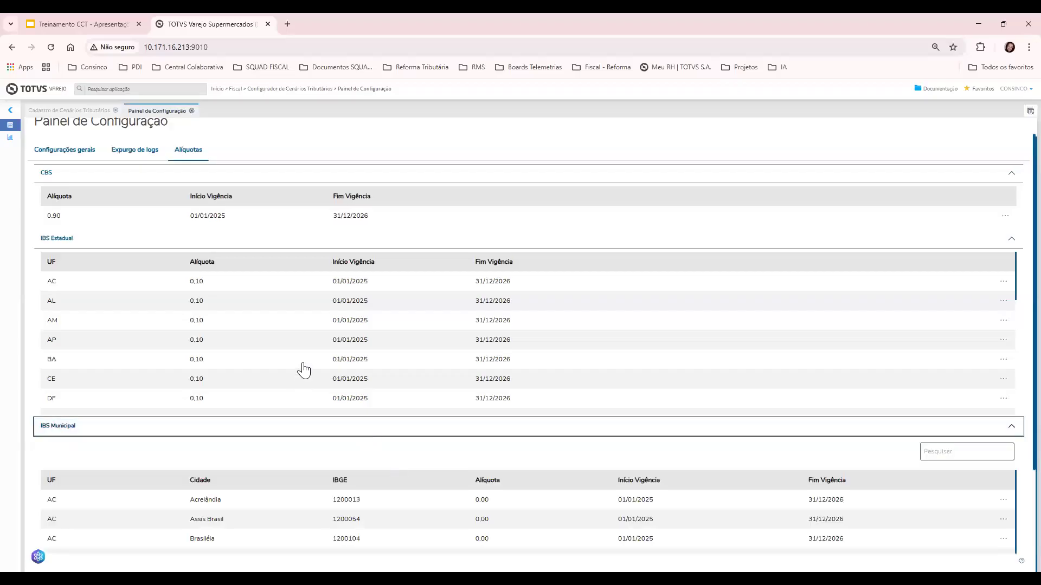
scroll(309, 470, "down", 5)
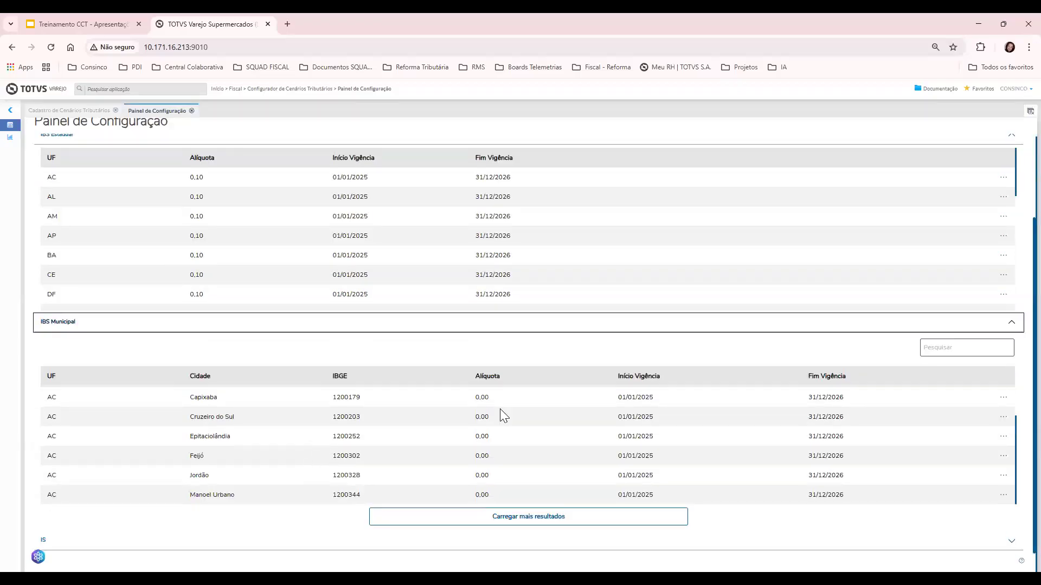
scroll(667, 475, "up", 5)
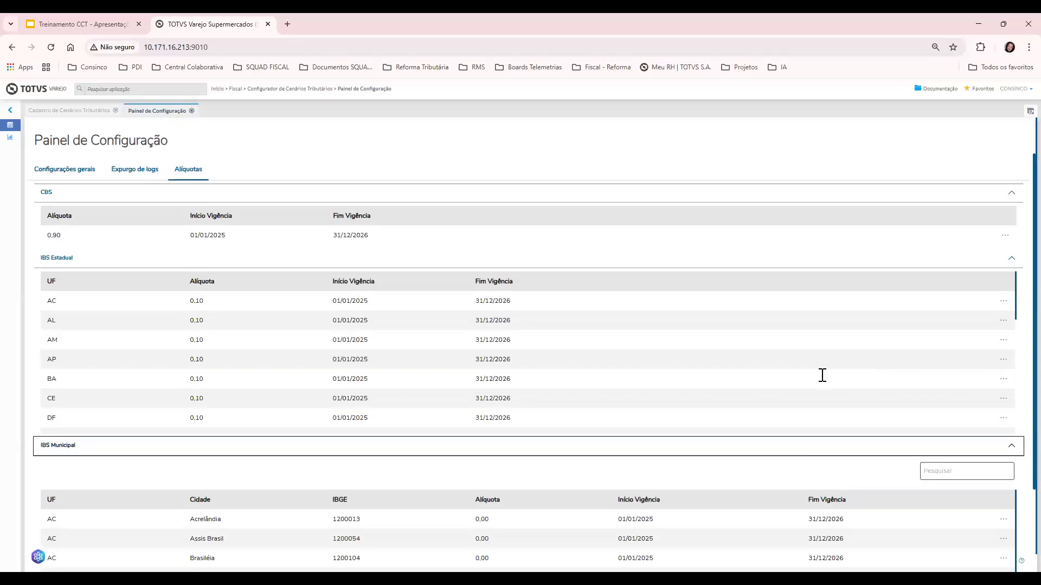
scroll(557, 358, "down", 7)
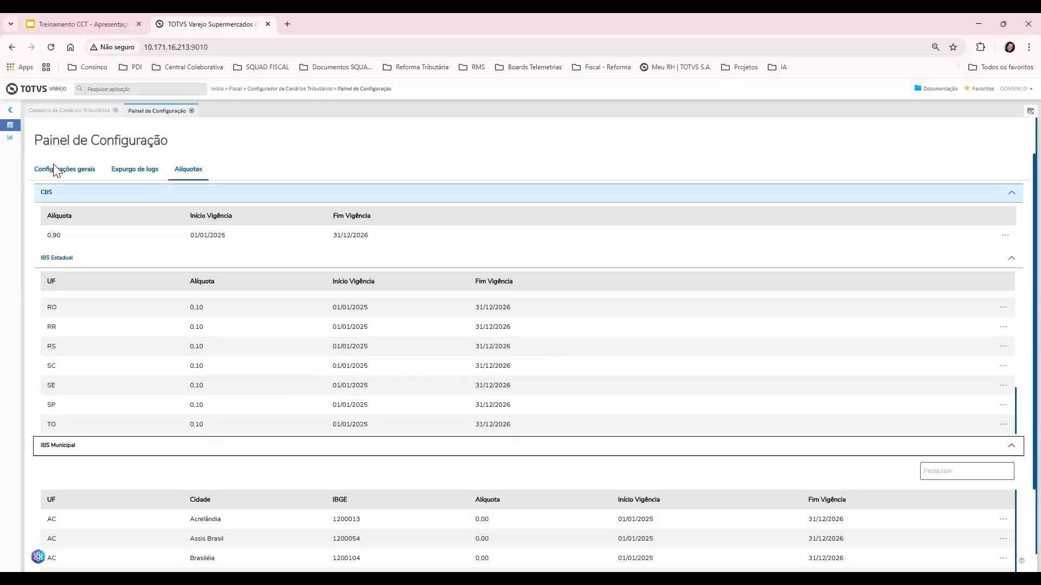
left_click(54, 168)
Edit scenario 6, 'IBS Red. 60%', and advance to its Regra de Imposto step
left_click(84, 112)
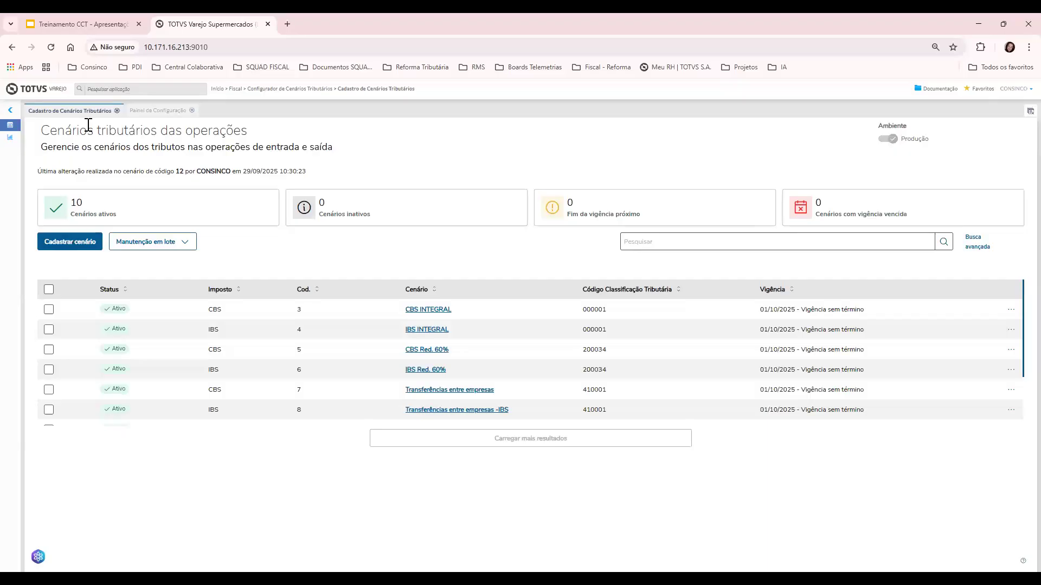
left_click(1011, 371)
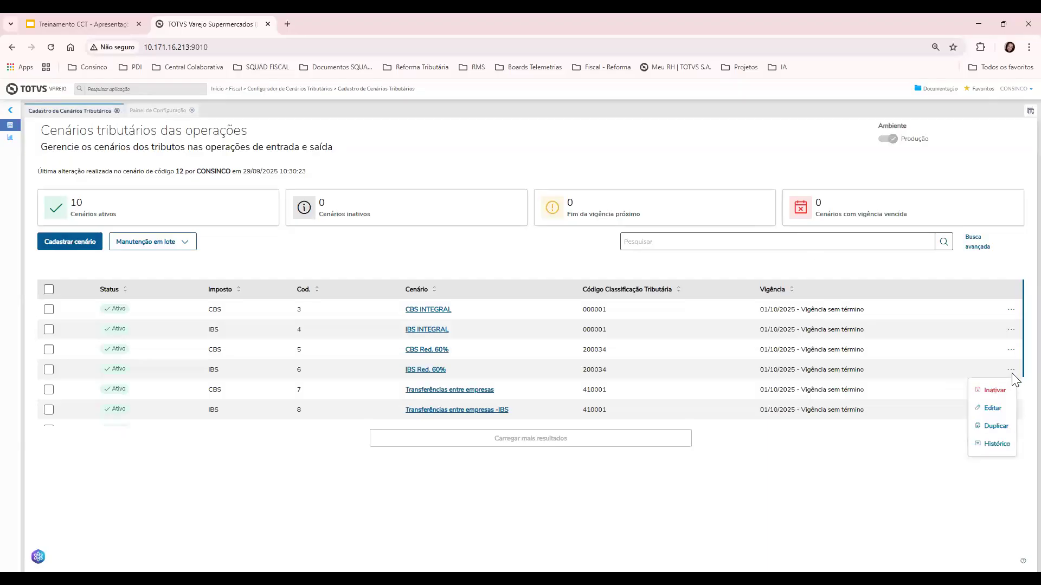
left_click(996, 407)
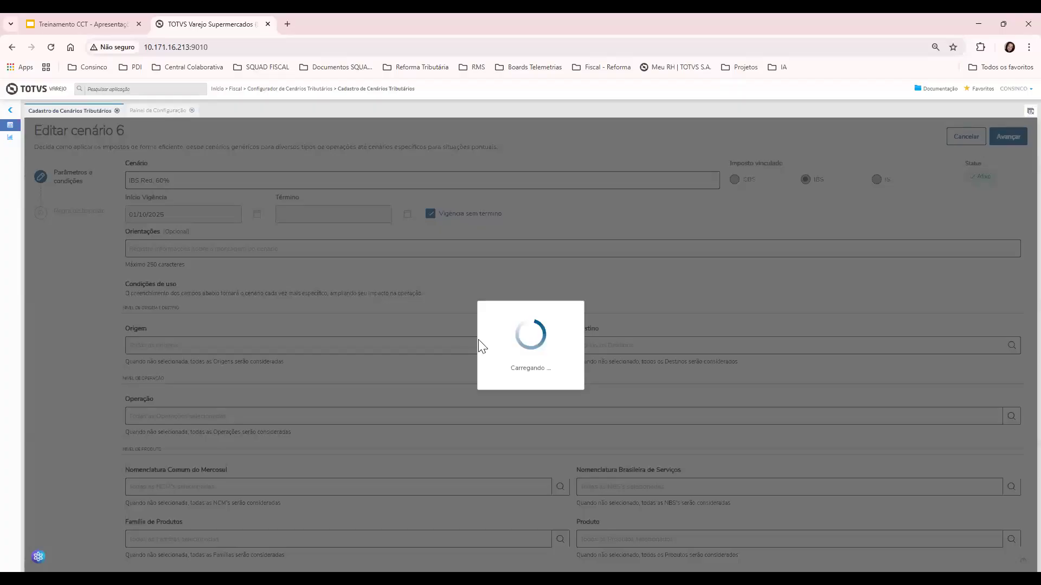
left_click(1013, 137)
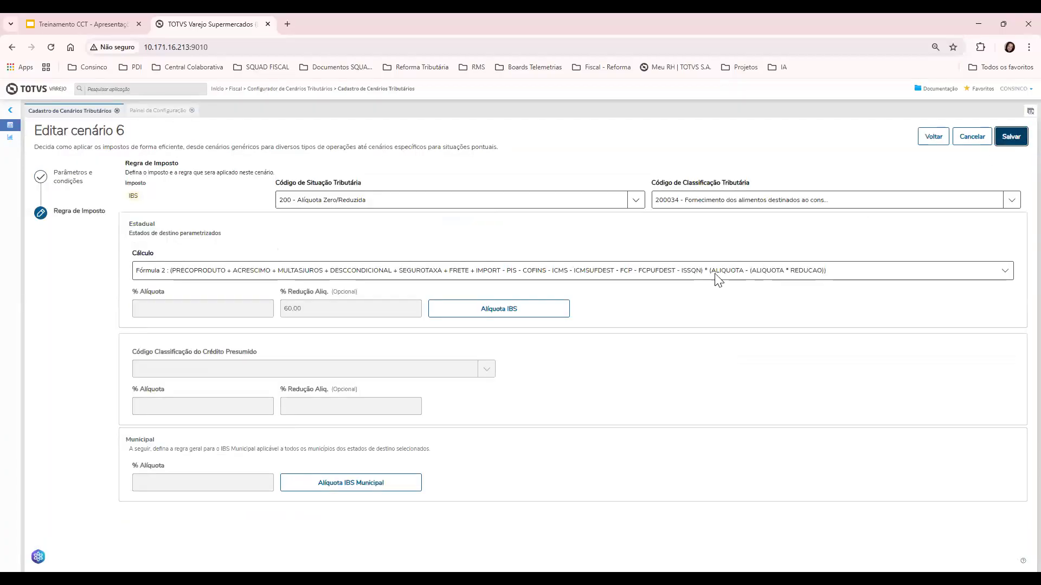
Review scenario 6's per-state IBS rates, each 0.10 valid 01/01/2025–31/12/2026, then close the list
left_click(482, 321)
scroll(379, 323, "down", 8)
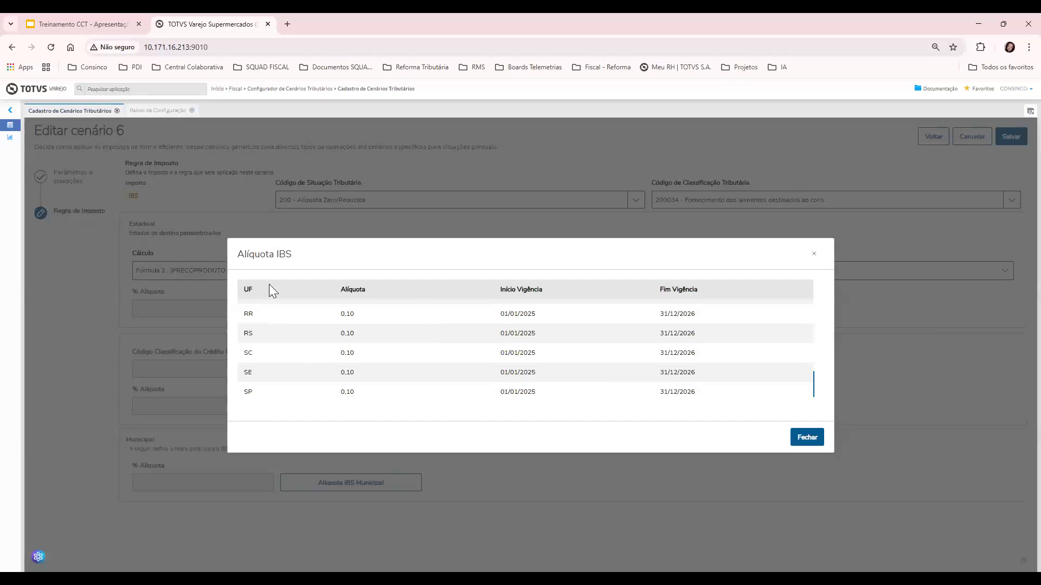
scroll(326, 347, "down", 1)
left_click_drag(242, 354, 347, 362)
scroll(279, 377, "up", 3)
scroll(242, 371, "down", 2)
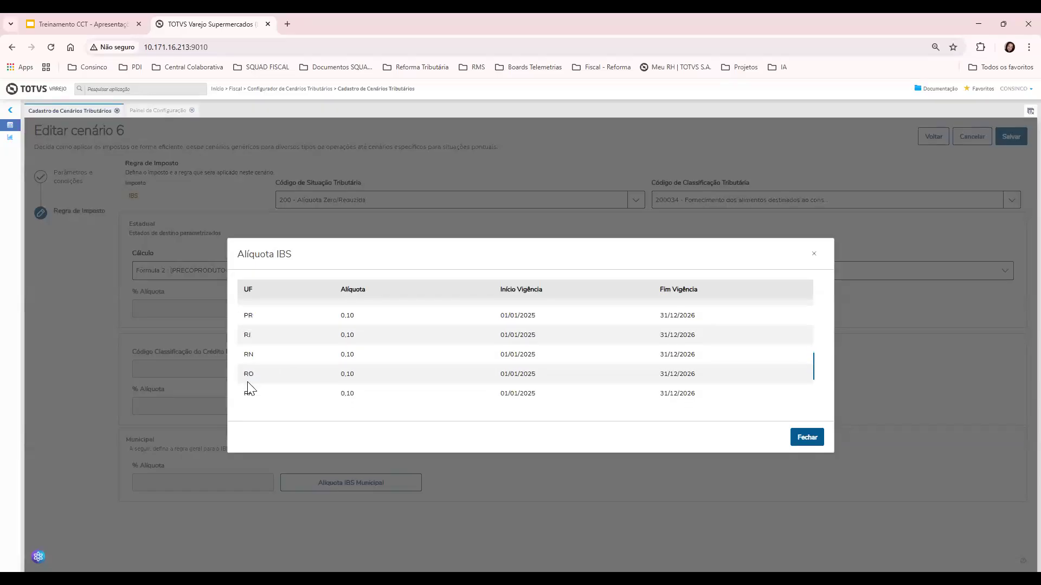
left_click_drag(243, 370, 399, 373)
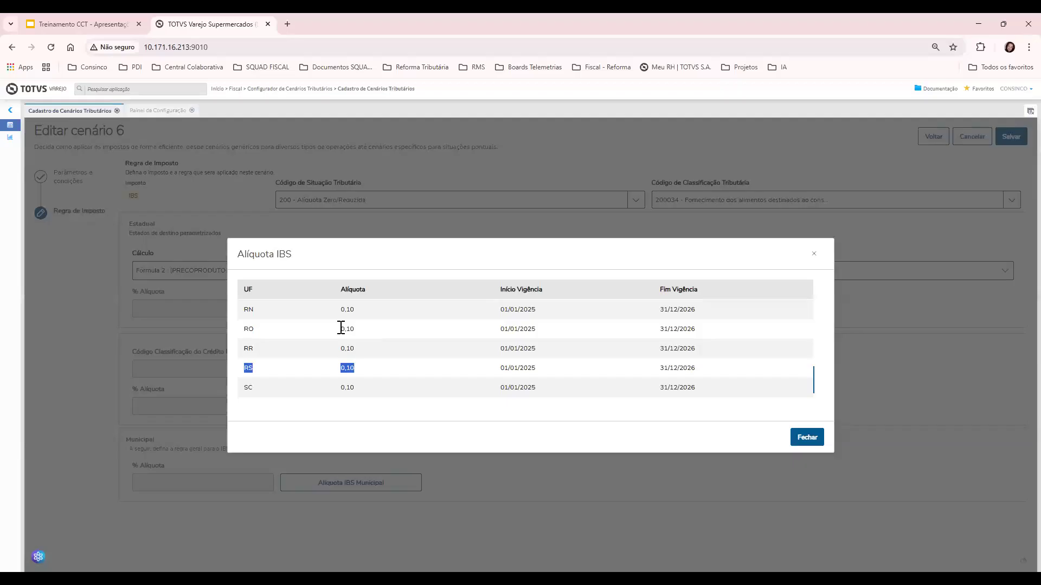
left_click_drag(242, 375, 362, 374)
scroll(273, 353, "up", 2)
scroll(266, 353, "up", 3)
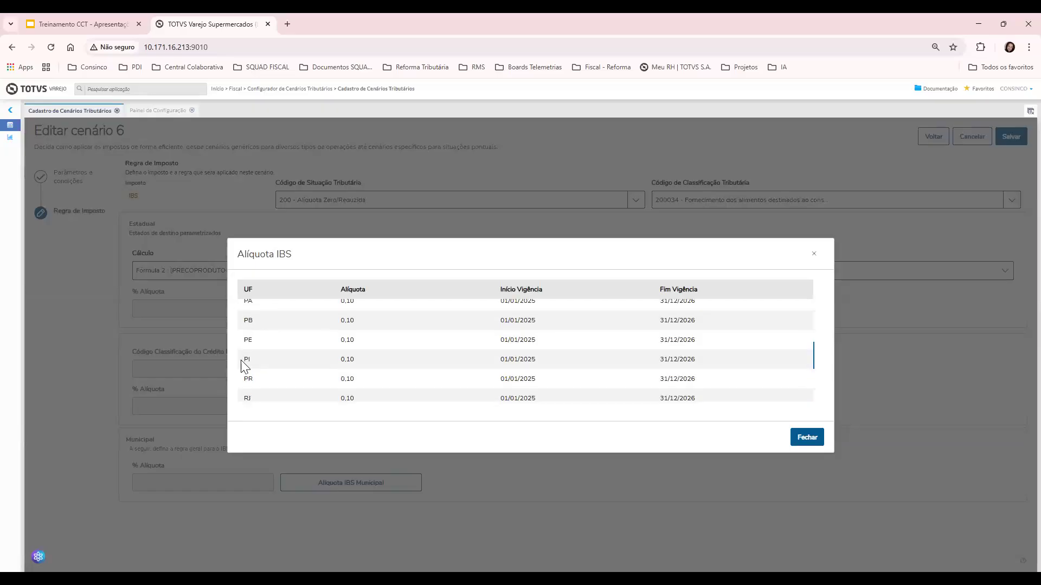
scroll(260, 353, "down", 5)
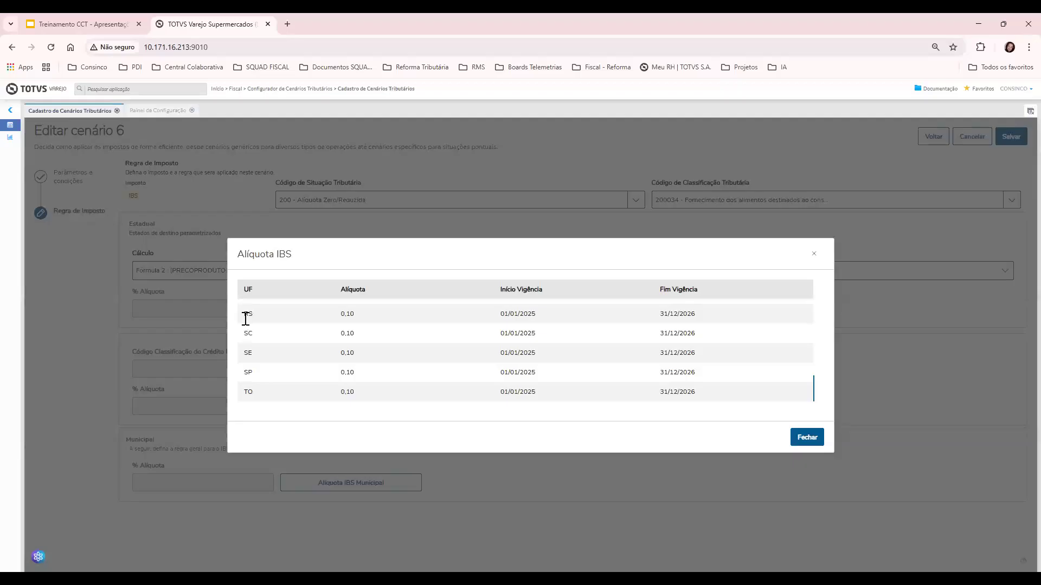
left_click_drag(243, 314, 358, 313)
left_click(807, 438)
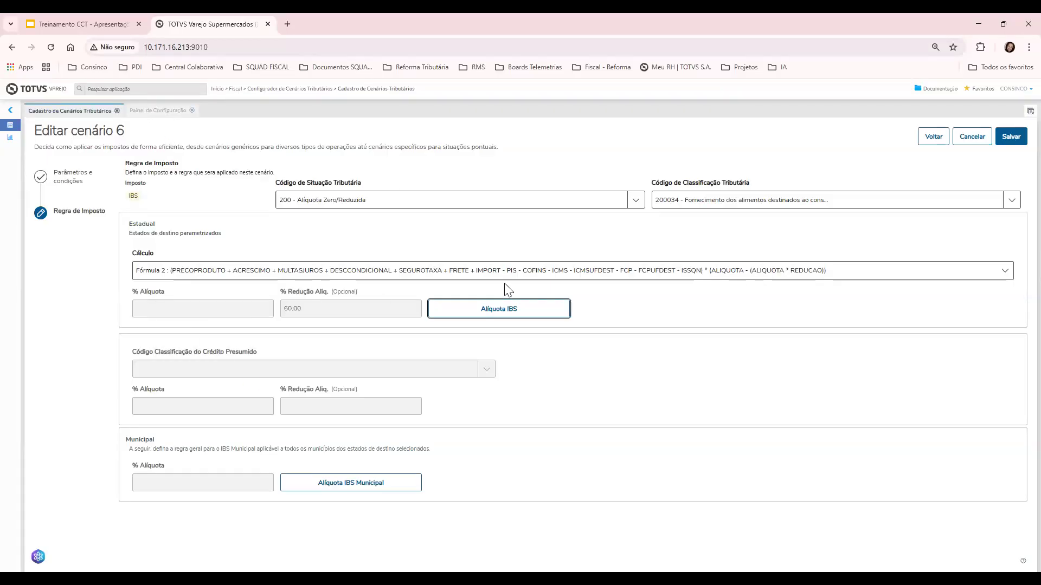
Discard the scenario 6 edits without saving and return to the scenarios list
left_click(935, 141)
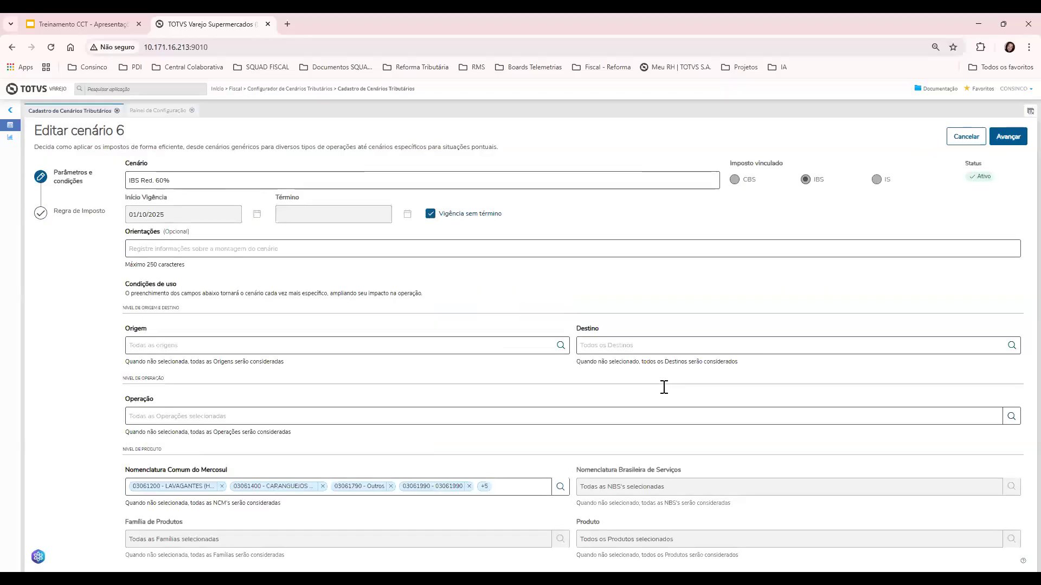
left_click(979, 136)
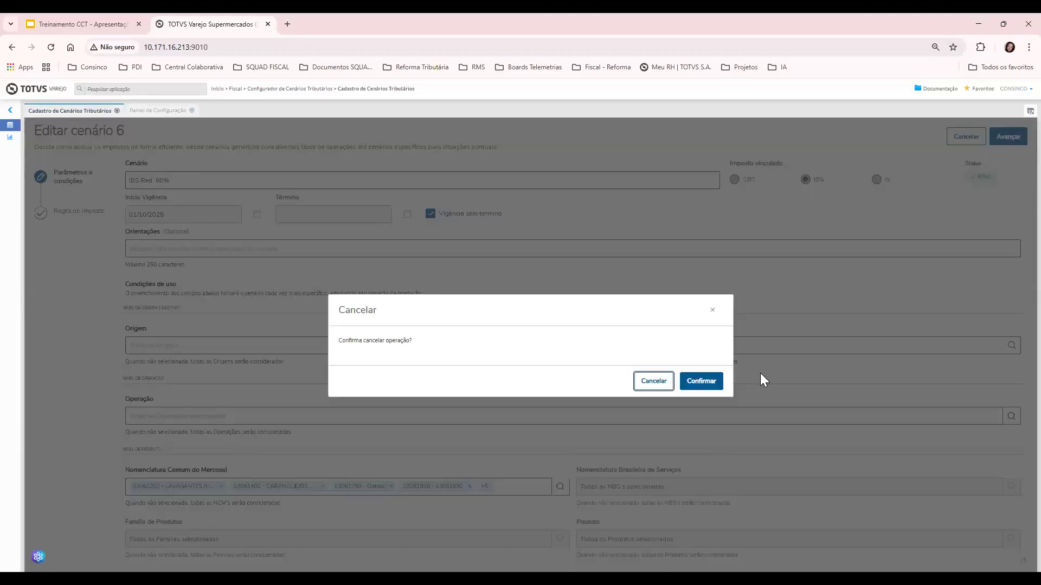
left_click(701, 381)
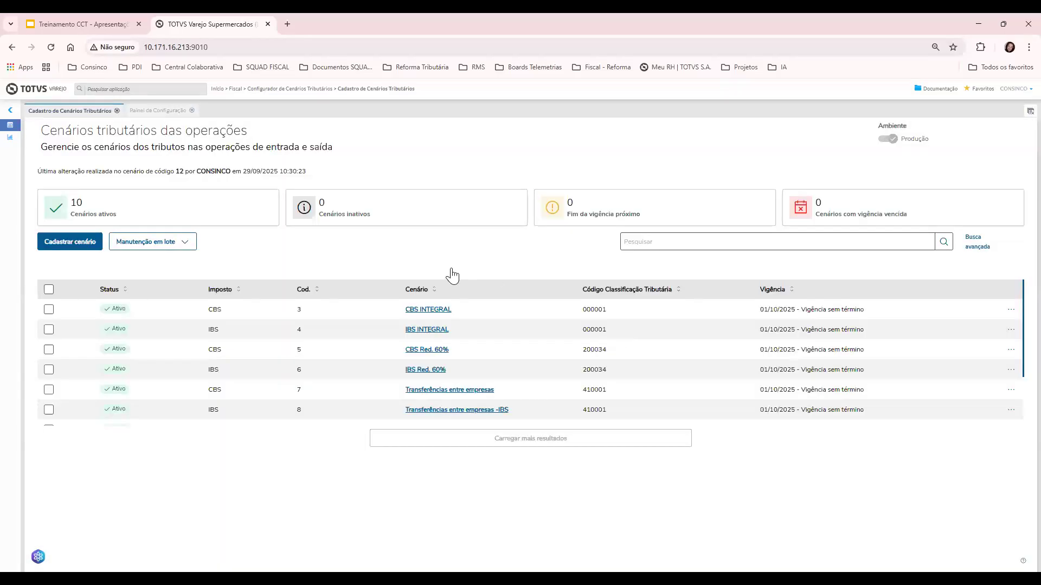
scroll(471, 357, "down", 2)
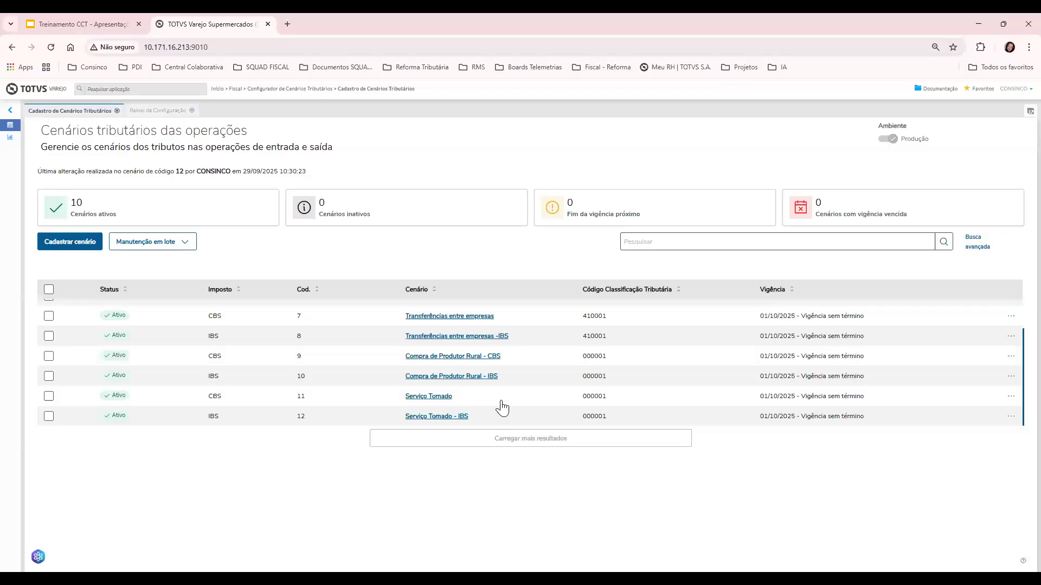
scroll(501, 406, "up", 2)
scroll(502, 408, "up", 1)
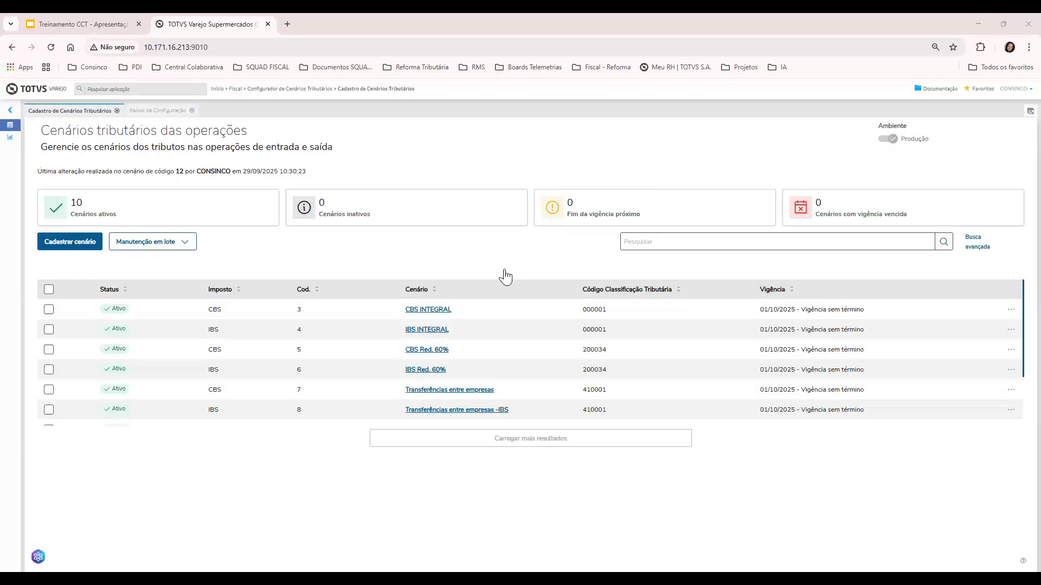
Open scenario 3 CBS INTEGRAL for editing and browse its family, product and NCM lists without choosing
left_click(1011, 310)
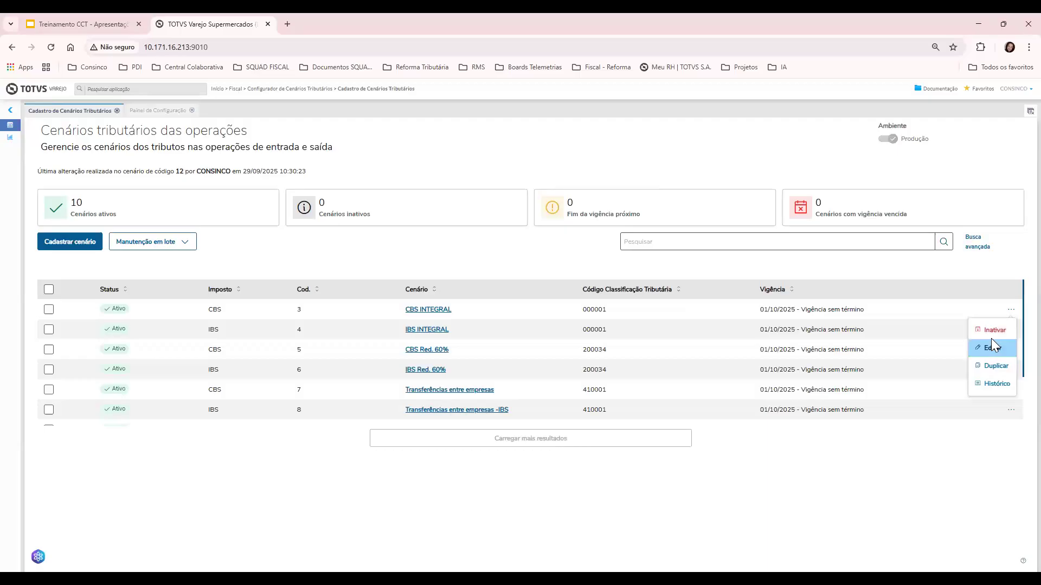
left_click(991, 347)
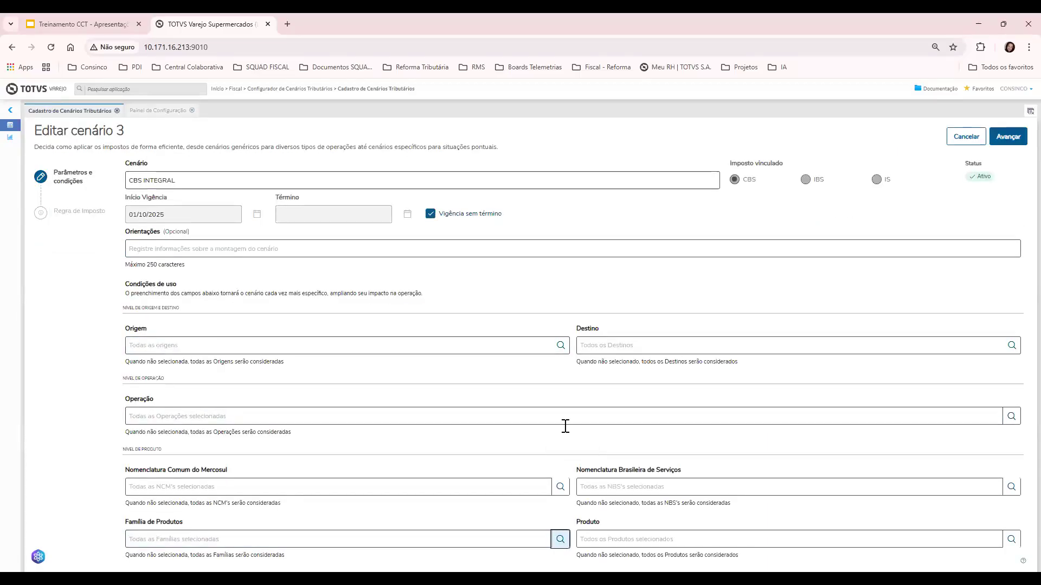
scroll(567, 326, "down", 15)
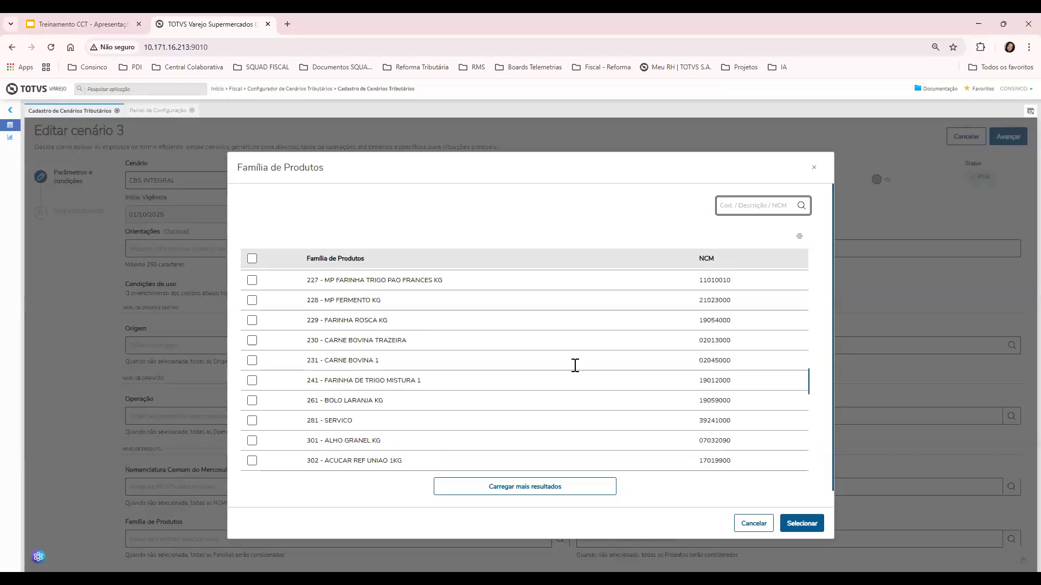
scroll(576, 366, "down", 5)
left_click(752, 523)
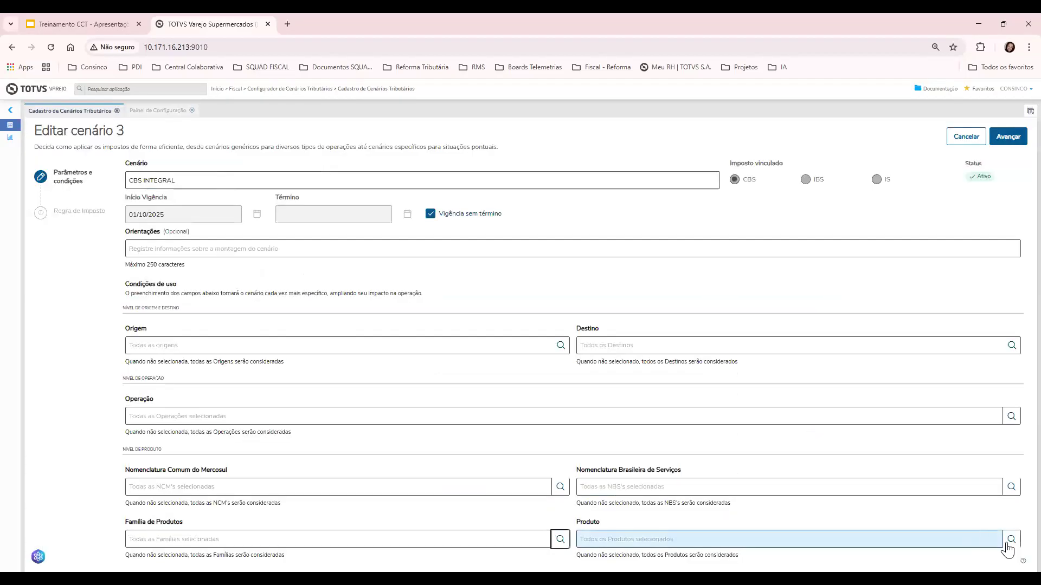
left_click(1010, 540)
scroll(675, 369, "down", 10)
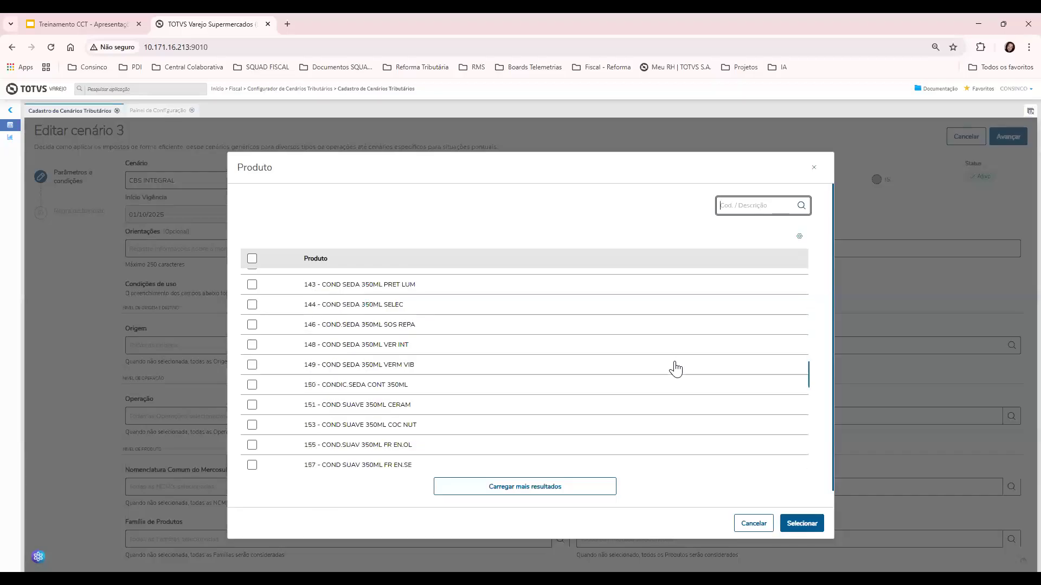
scroll(762, 509, "down", 1)
left_click(750, 523)
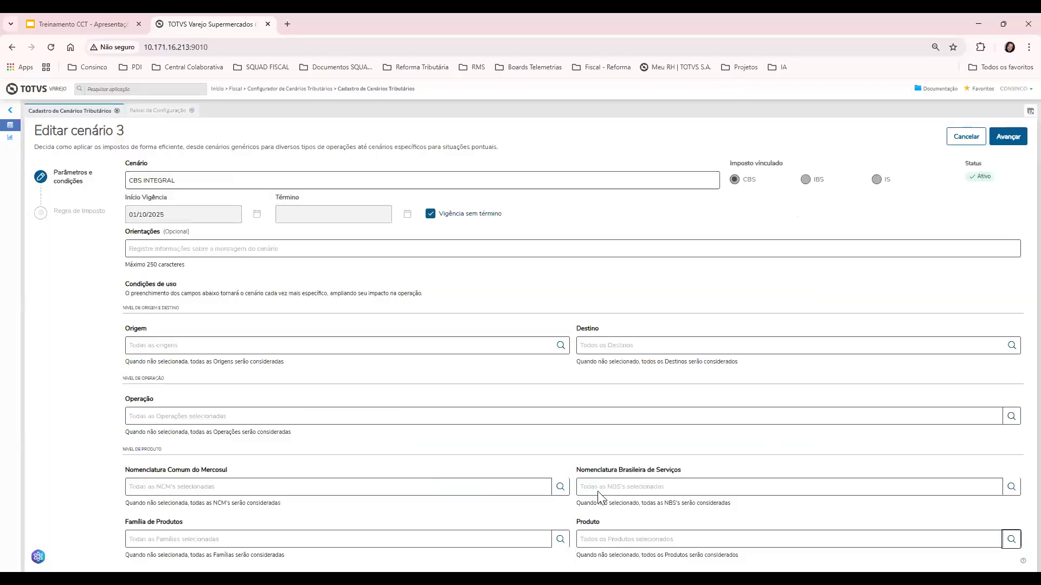
left_click(560, 486)
left_click(739, 531)
Inspect the NBS services filter field, then begin cancelling the scenario 3 edit
left_click_drag(577, 469, 678, 472)
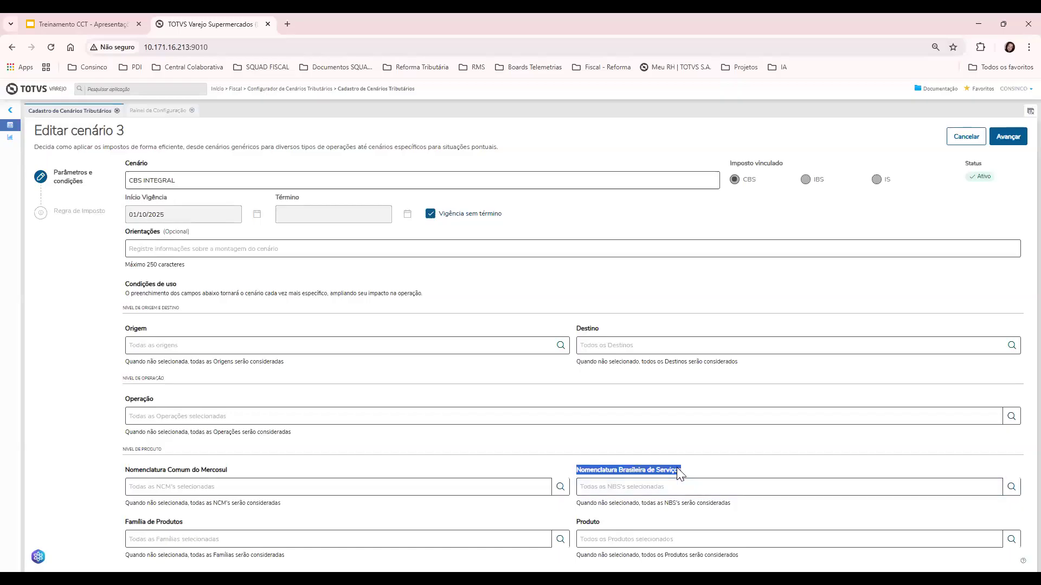
left_click(704, 459)
left_click(644, 485)
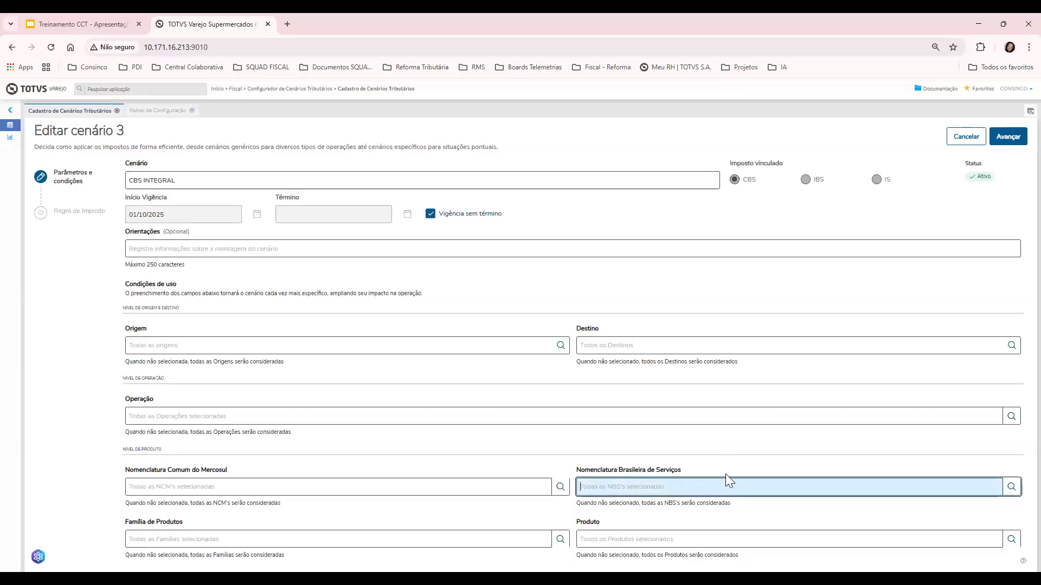
left_click(727, 420)
left_click(731, 457)
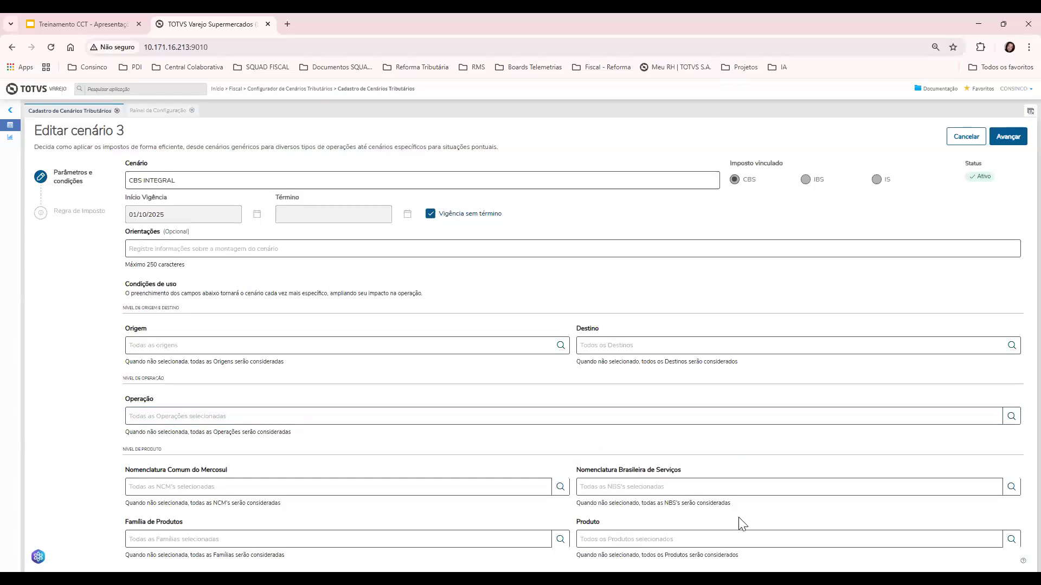
left_click(645, 483)
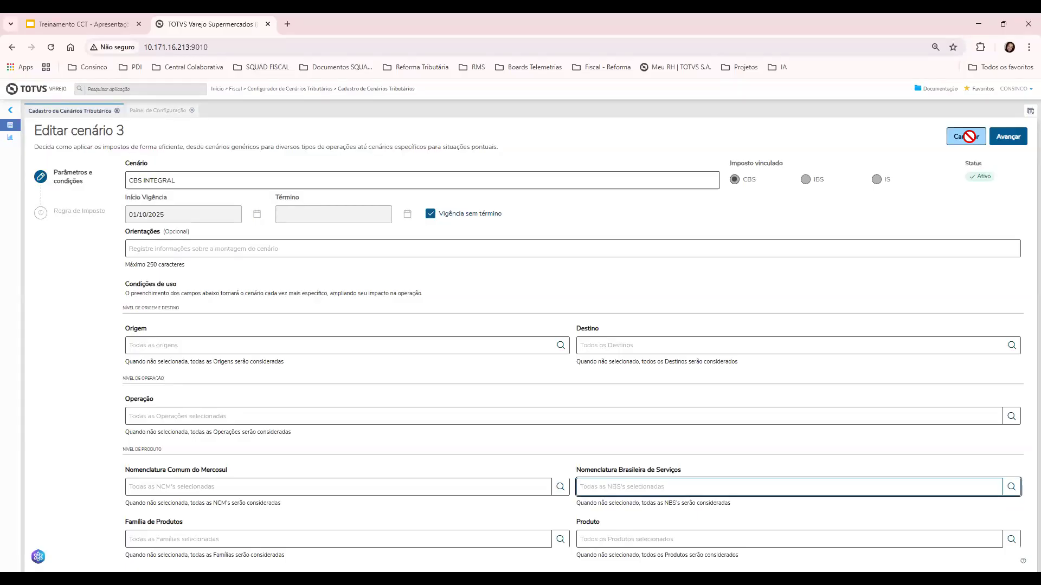
left_click(969, 136)
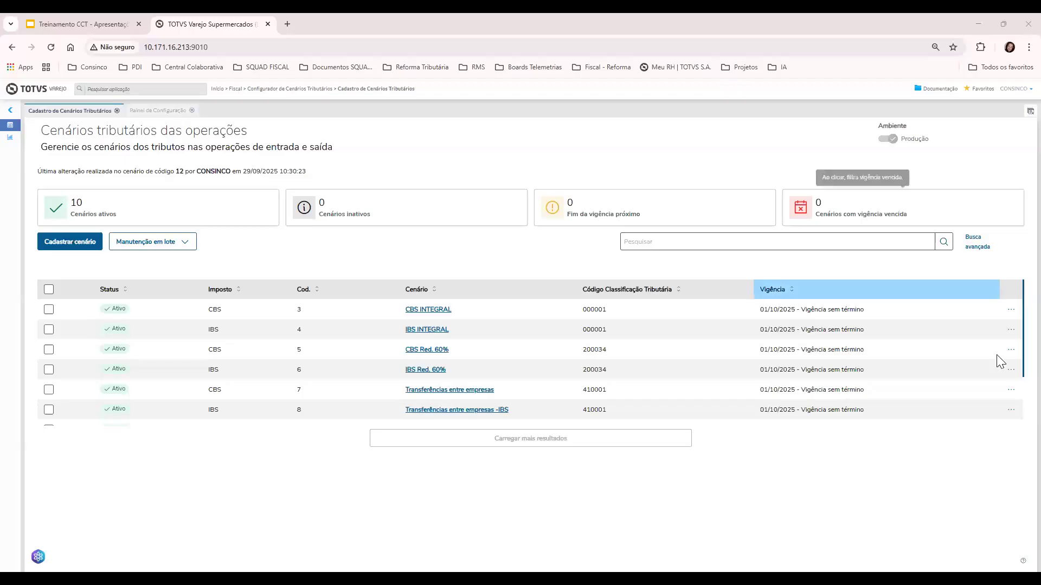
Reopen scenario 3 for editing and view the NCM code list without selecting any
left_click(1011, 309)
left_click(981, 347)
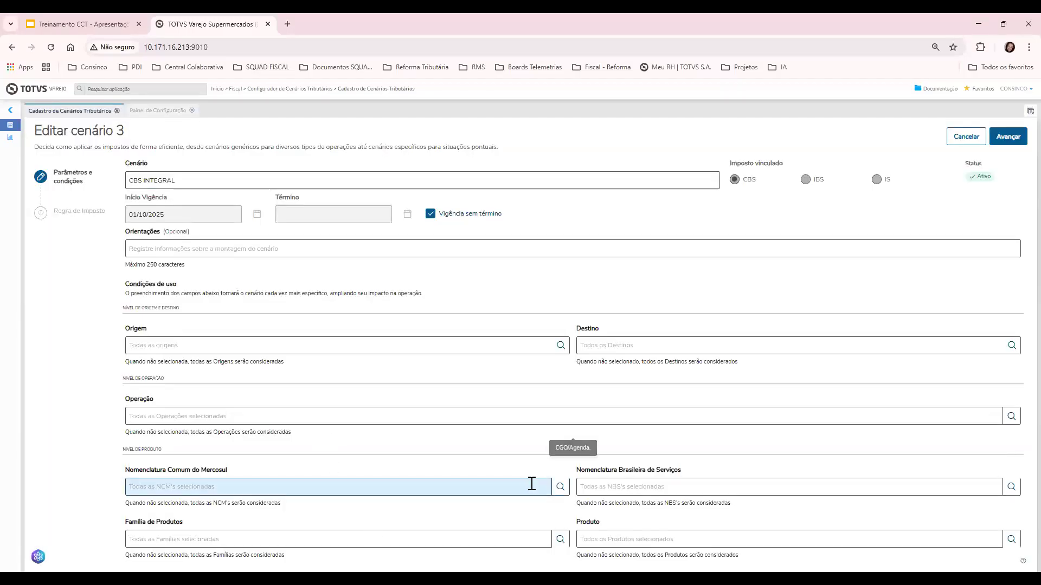
left_click(560, 487)
scroll(585, 333, "down", 10)
scroll(805, 432, "down", 10)
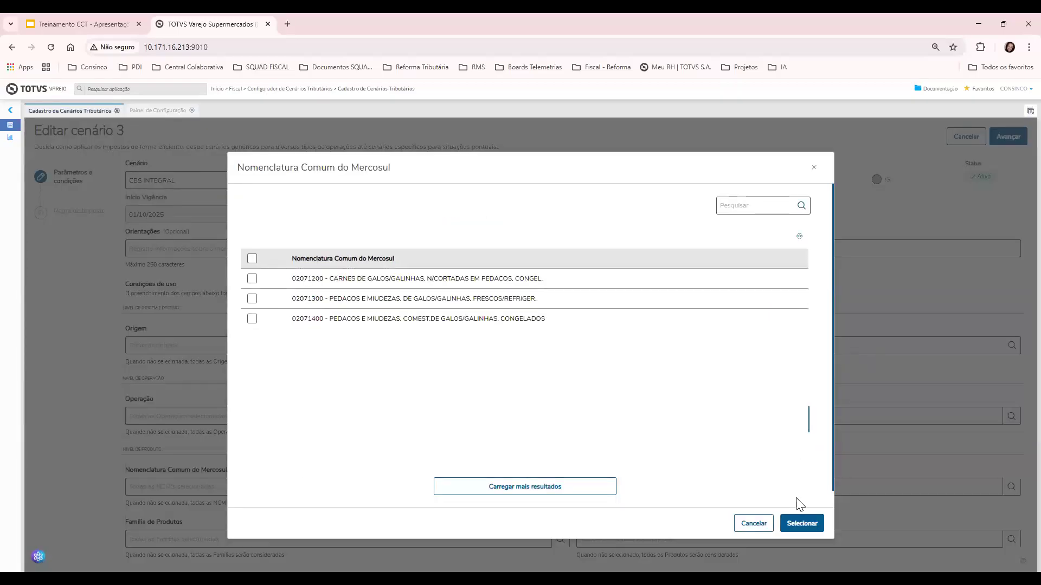
left_click(739, 524)
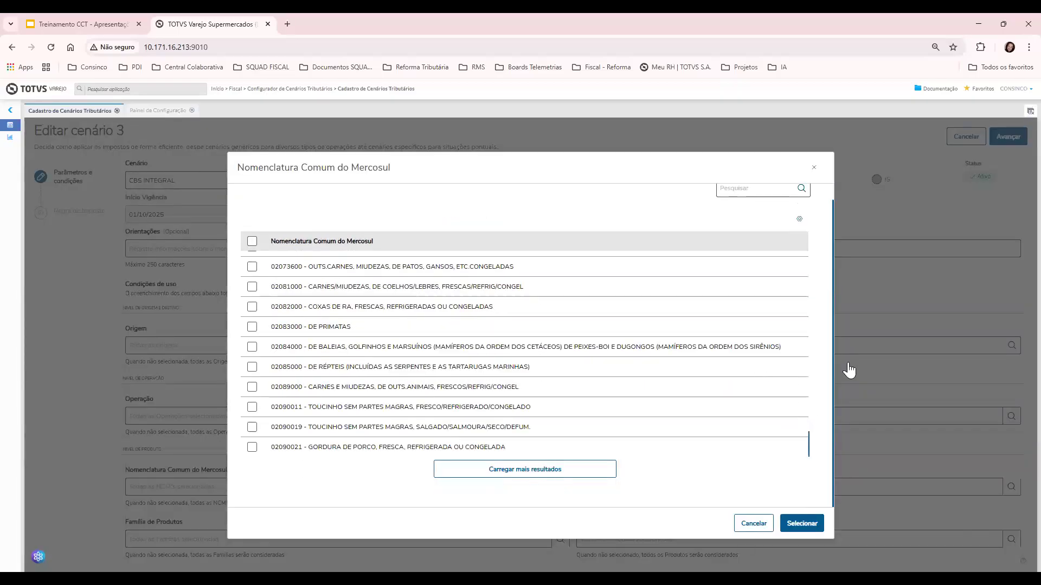
Cancel the scenario 3 edit, confirming the discard without changes
left_click(966, 136)
left_click(701, 381)
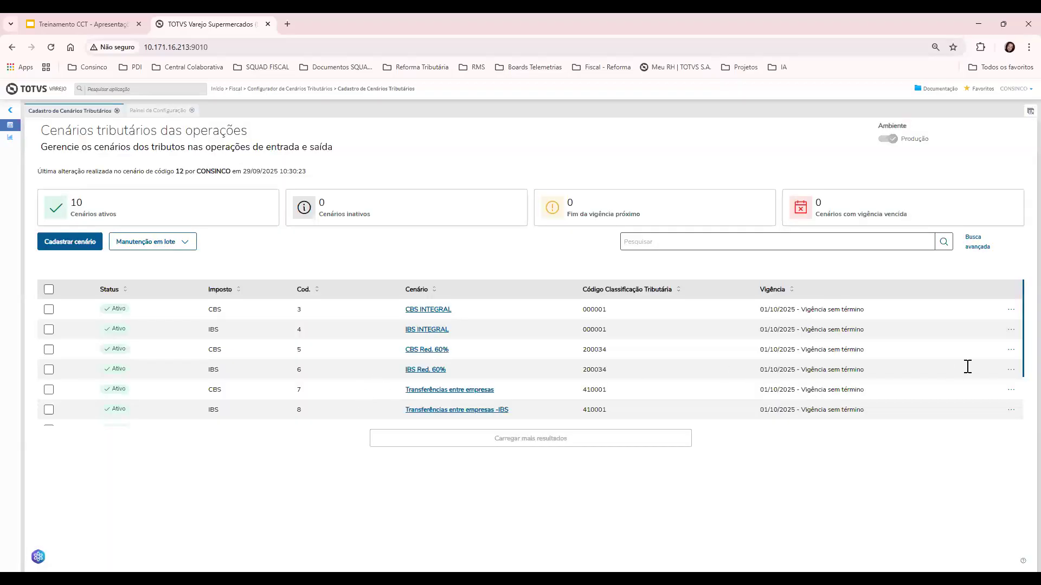
left_click(1012, 349)
Open scenario 5 for editing and clear all its chosen NCM codes in the picker
key("Return")
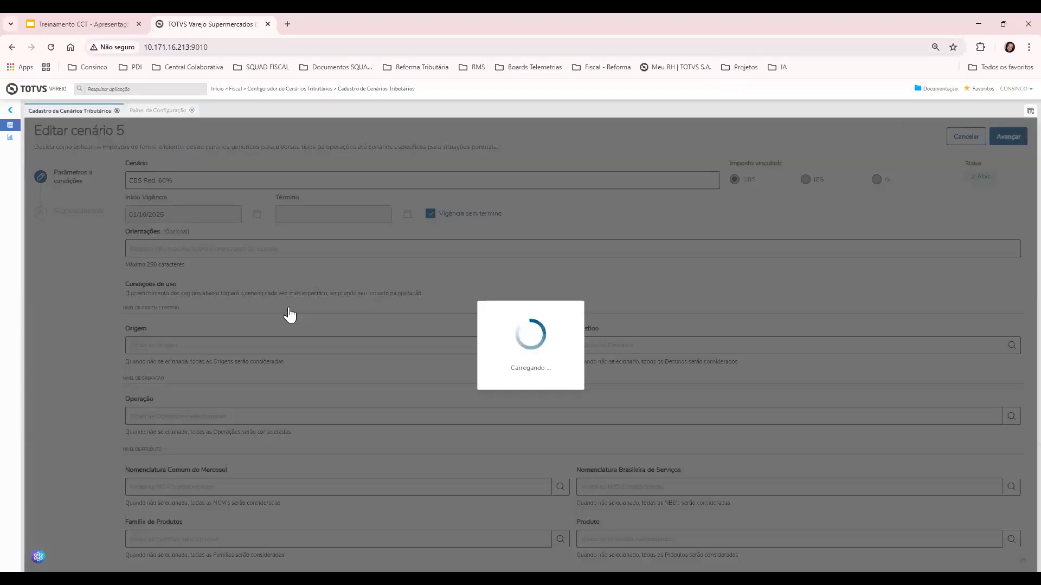
left_click(560, 486)
scroll(669, 336, "down", 5)
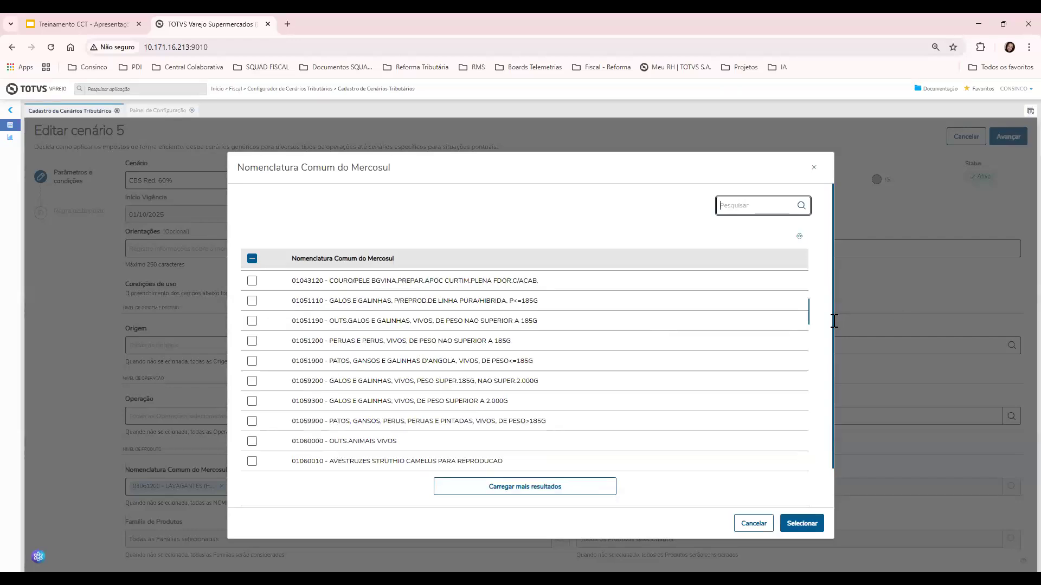
scroll(834, 321, "down", 3)
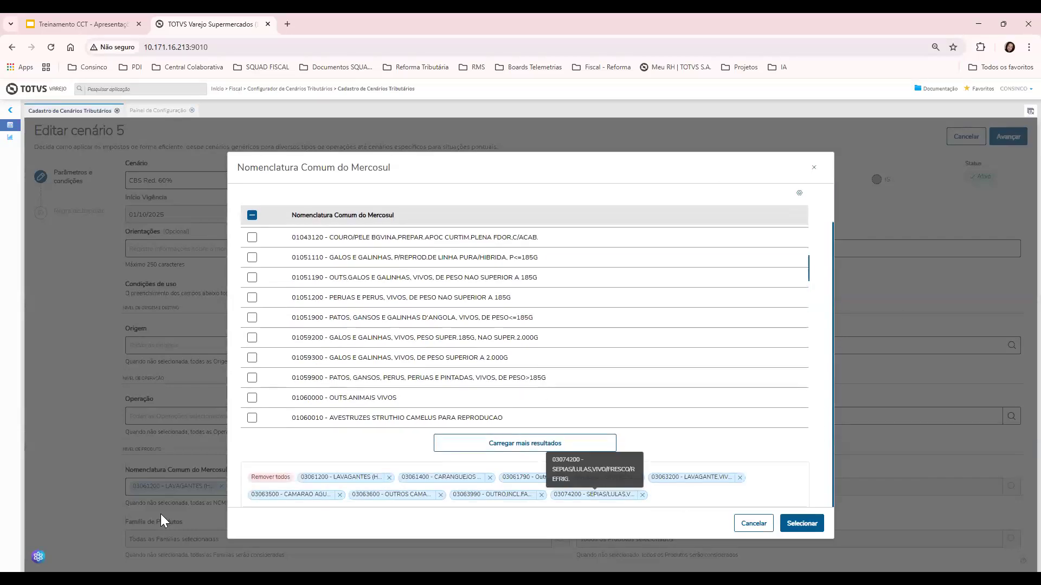
left_click(262, 479)
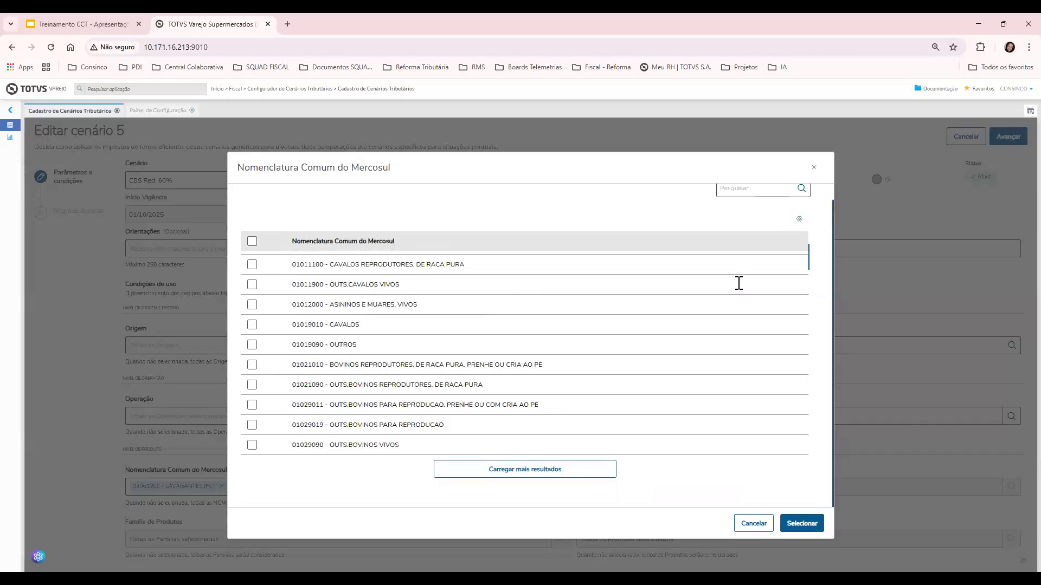
scroll(369, 374, "down", 3)
scroll(389, 372, "up", 3)
left_click(728, 206)
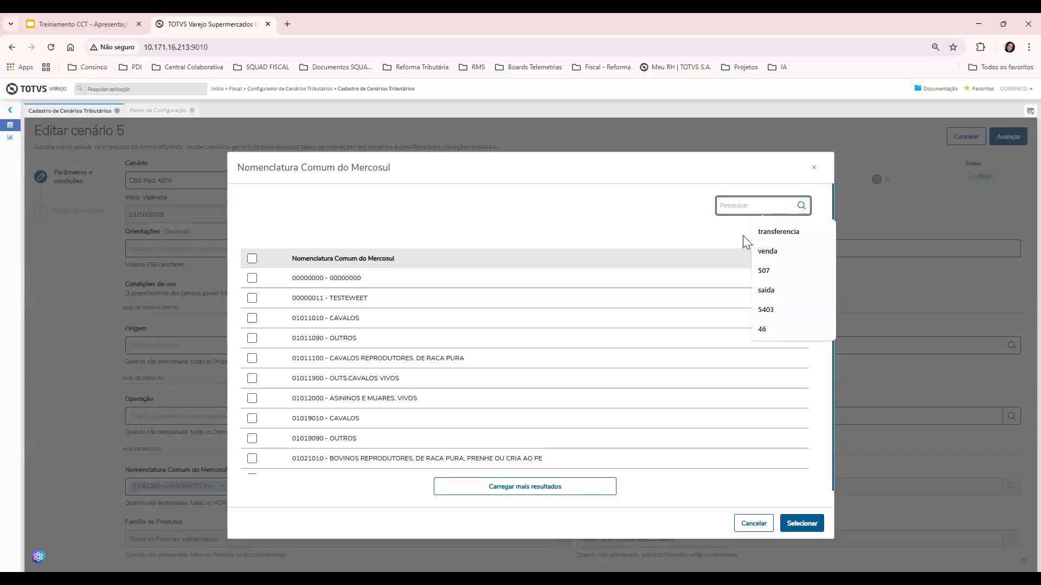
key("ctrl+v")
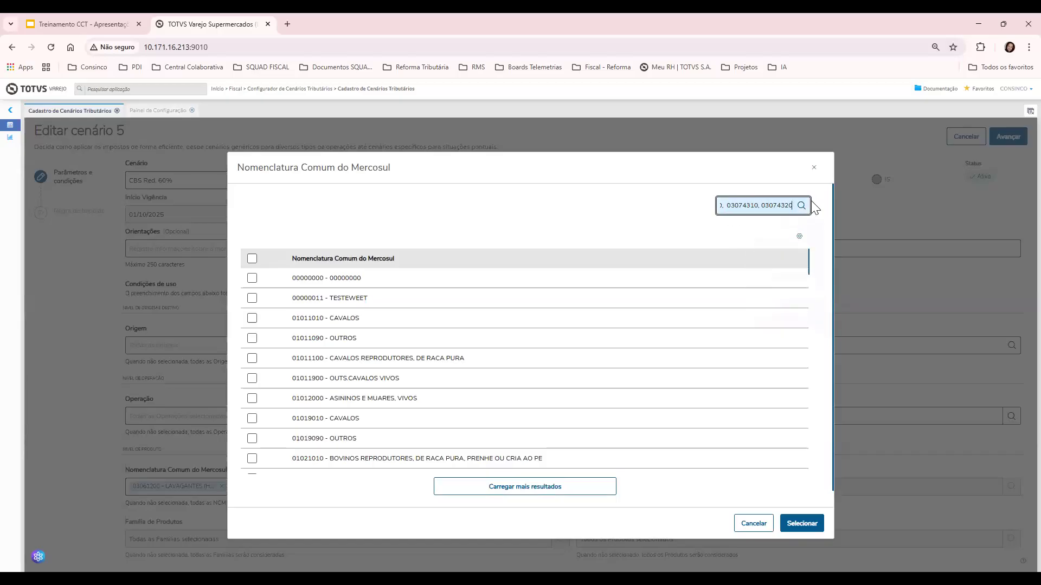
left_click(798, 526)
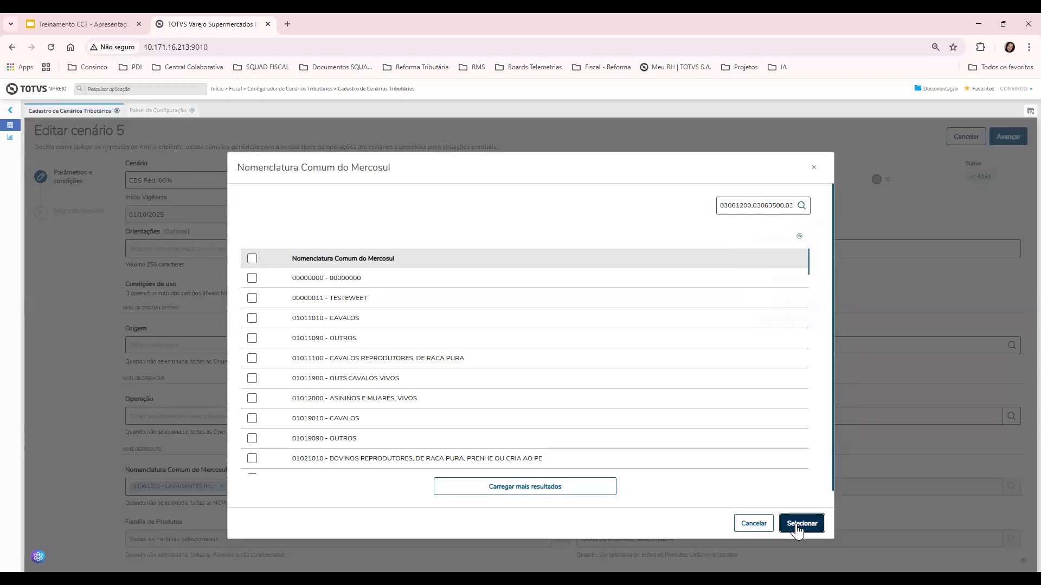
Search the nine pasted NCM codes 03061200 through 03074200, select them all and apply
left_click(560, 486)
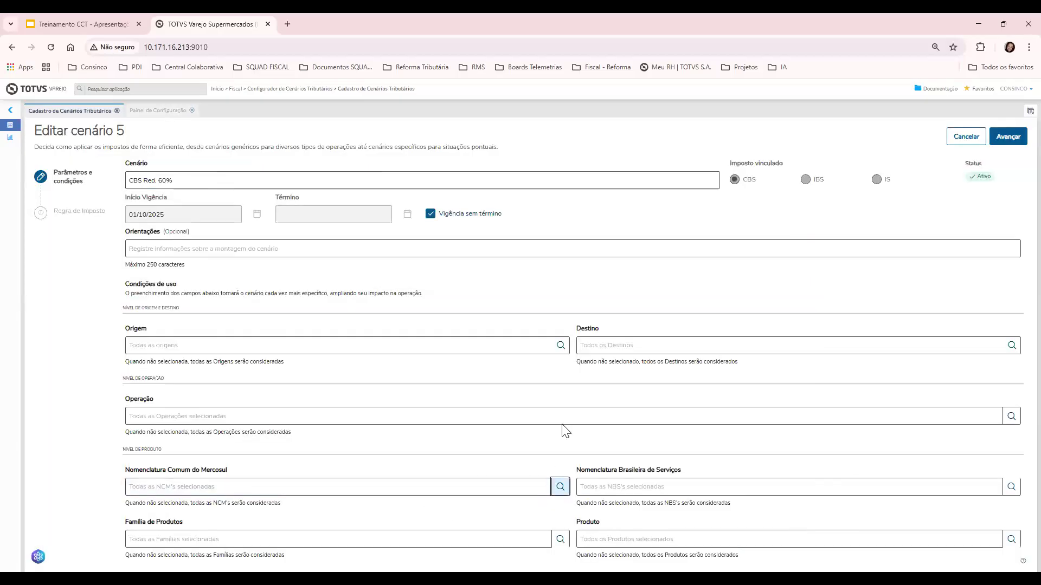
left_click(739, 205)
key("ctrl+v")
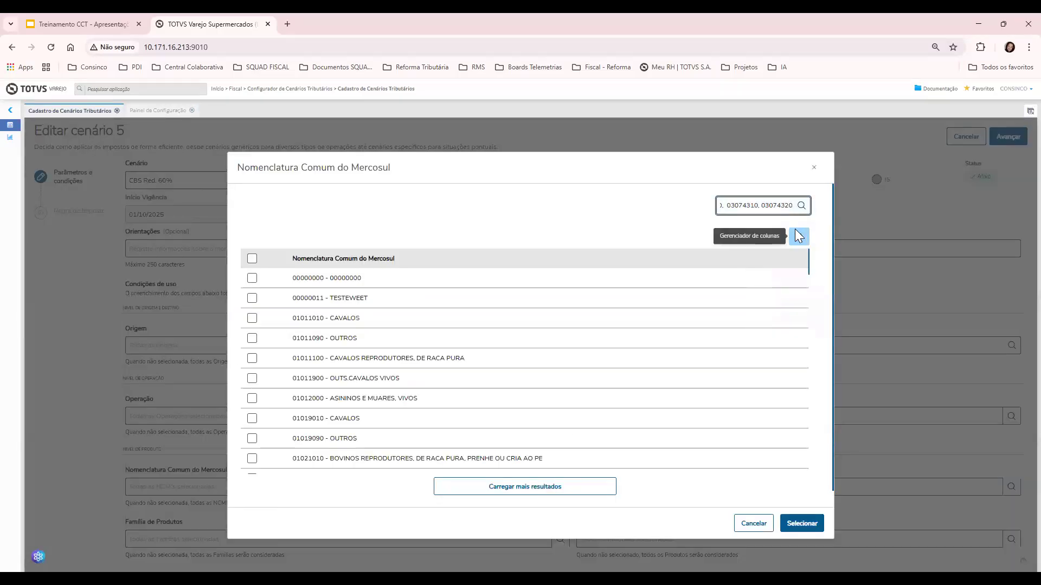
left_click(798, 212)
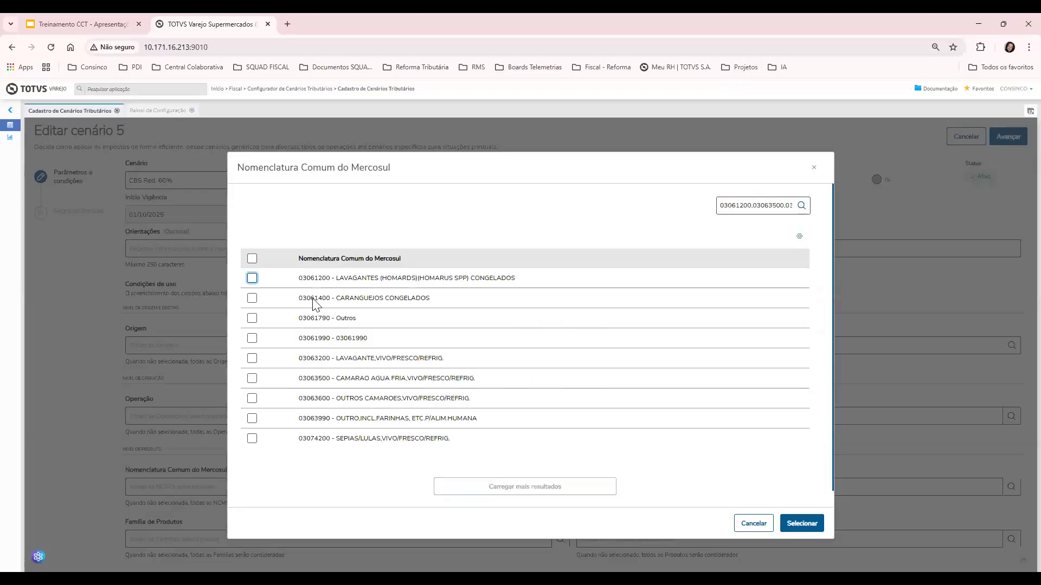
scroll(322, 321, "down", 1)
scroll(313, 372, "up", 1)
left_click(253, 259)
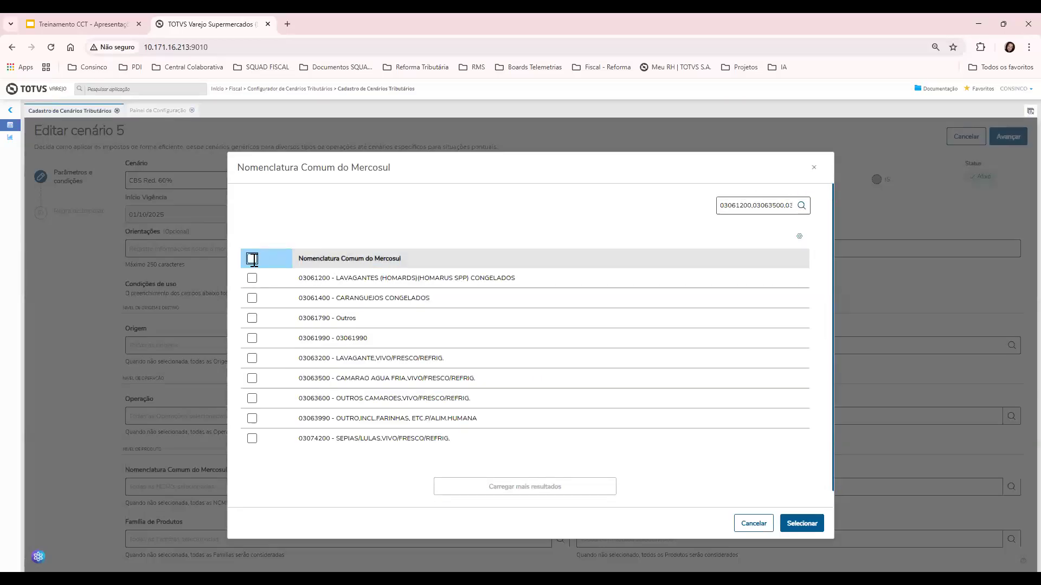
left_click(797, 523)
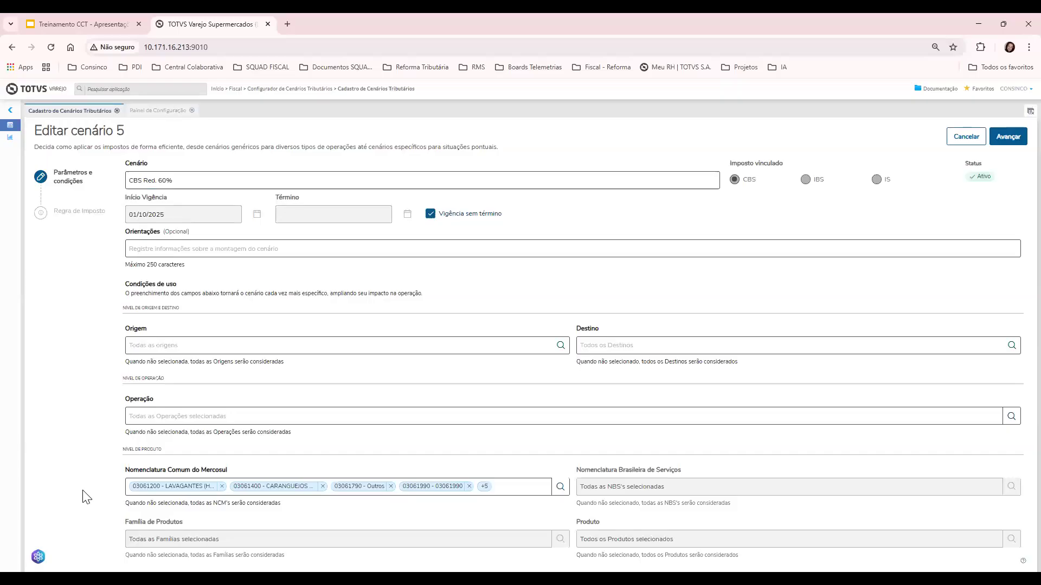
left_click(560, 486)
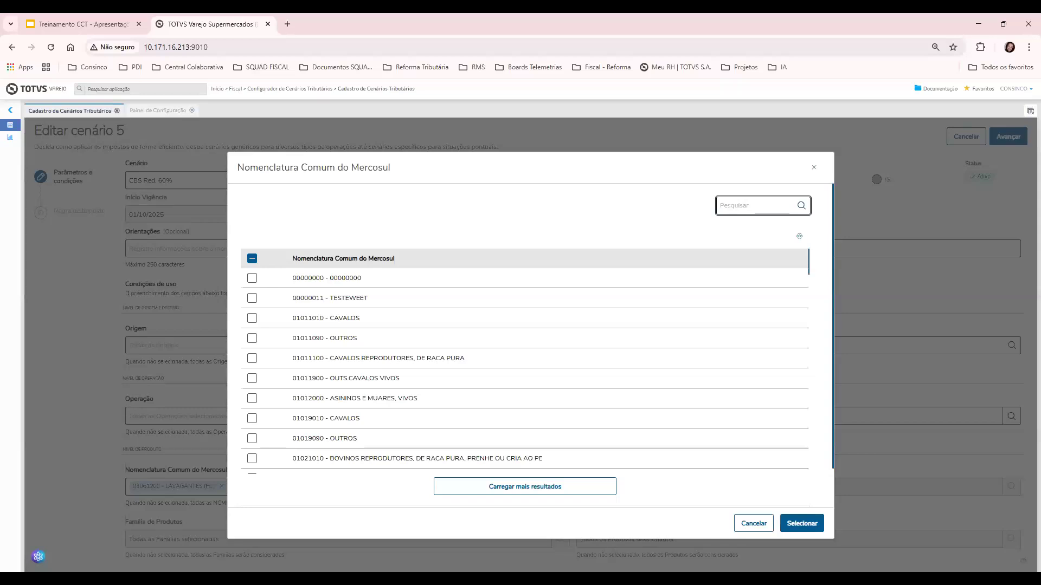
left_click(739, 526)
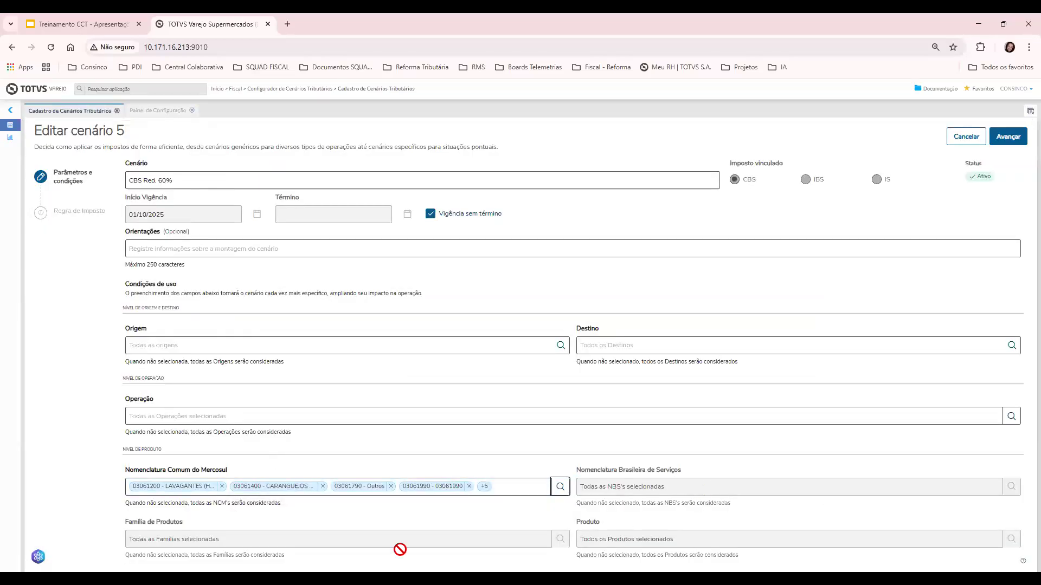
Remove all nine NCM codes from scenario 5, leaving the picker with none chosen
left_click(560, 491)
scroll(678, 390, "down", 5)
scroll(686, 404, "down", 15)
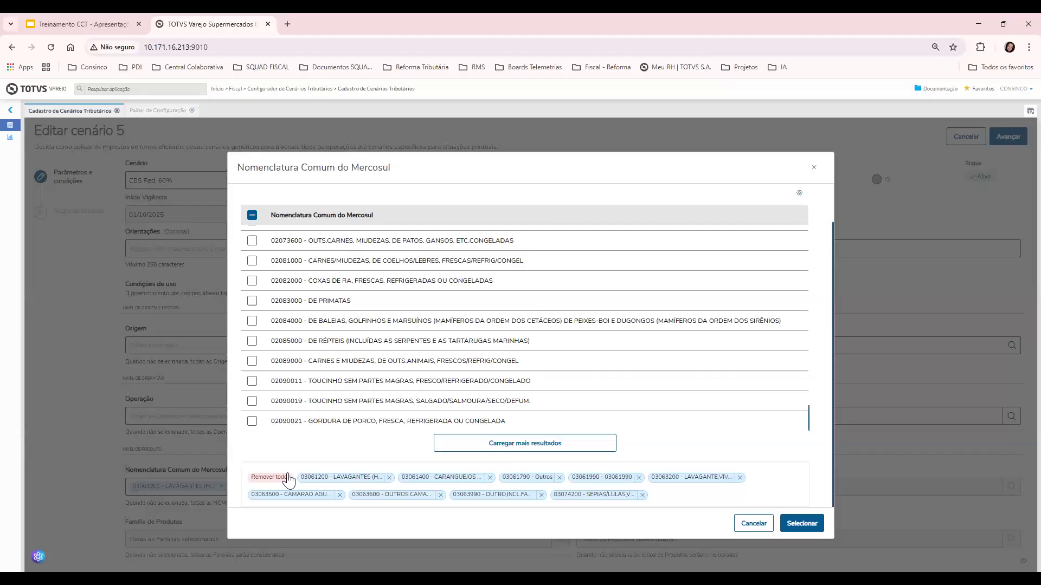
scroll(330, 350, "up", 8)
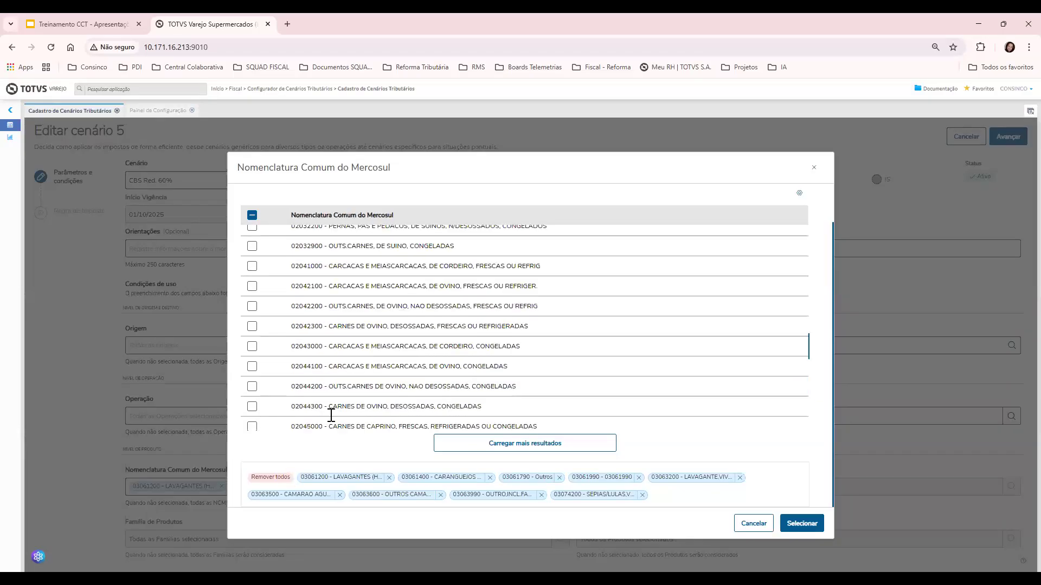
scroll(331, 415, "down", 5)
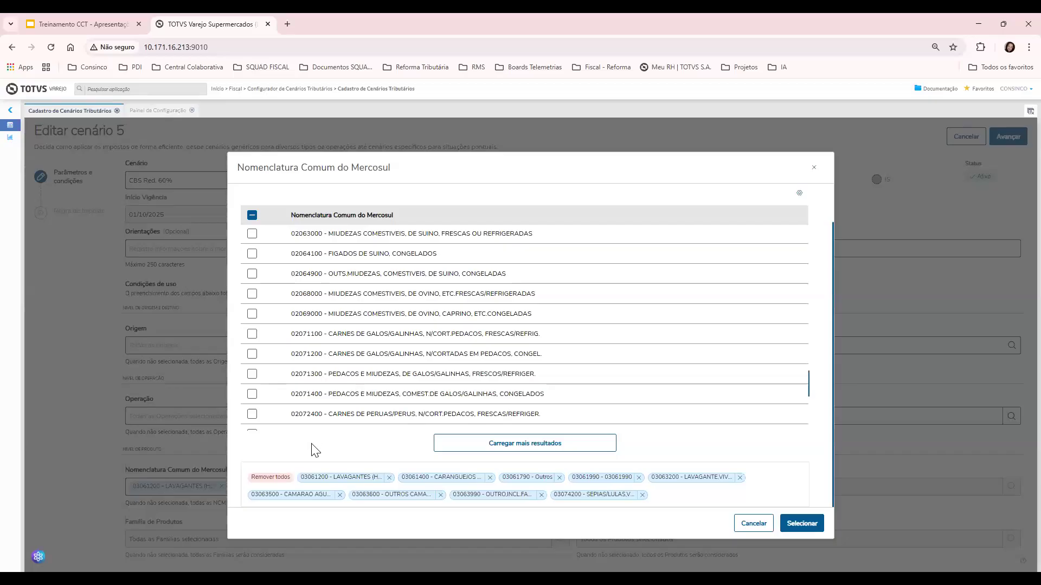
scroll(314, 450, "down", 5)
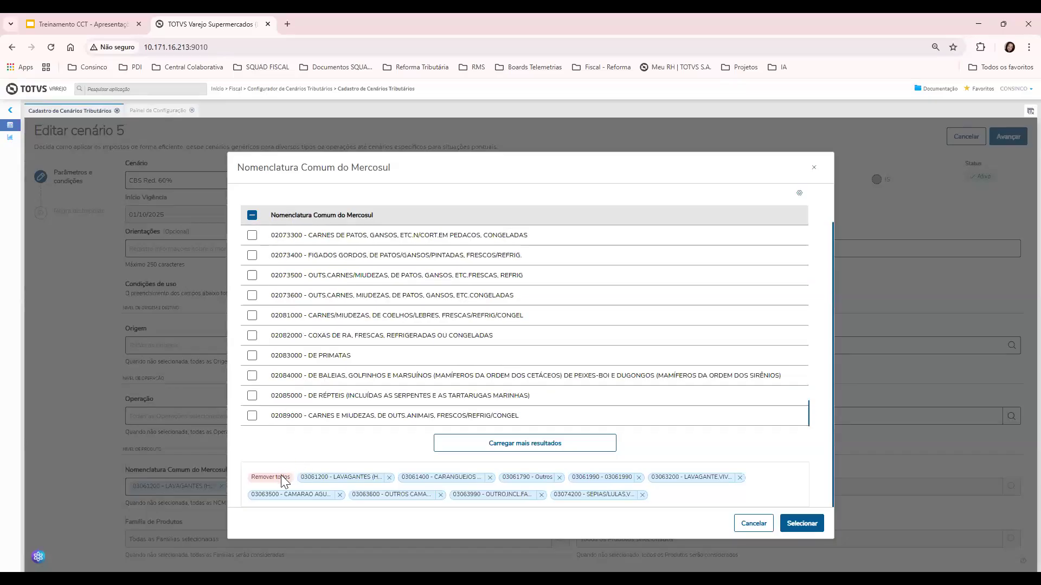
left_click(282, 480)
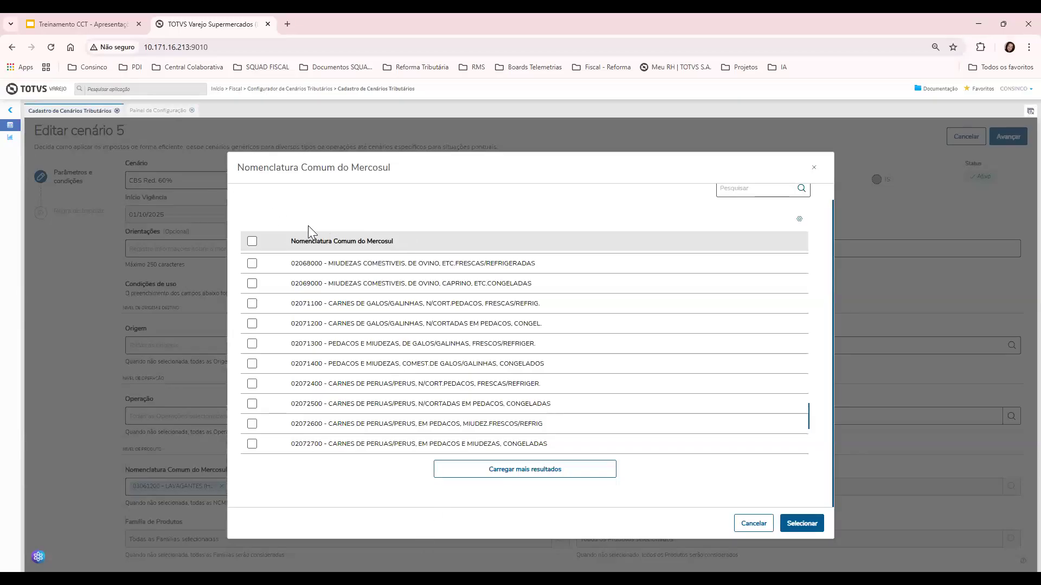
left_click(729, 190)
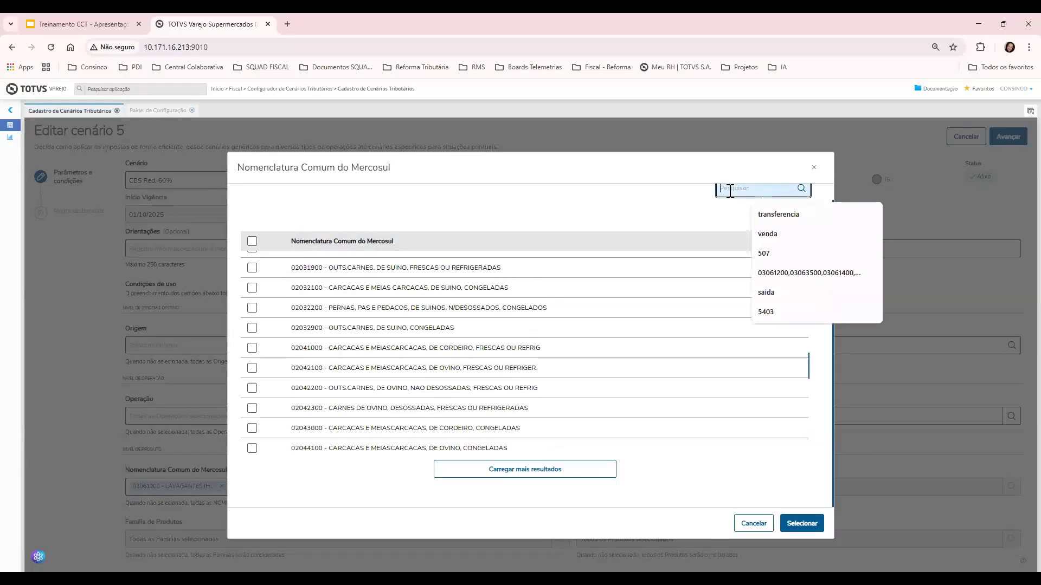
left_click(786, 518)
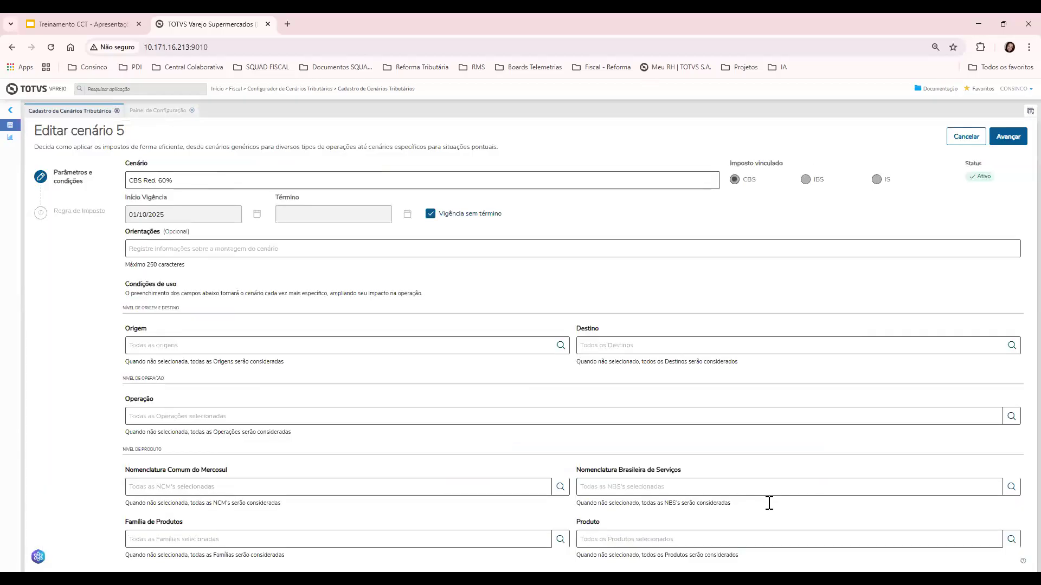
Re-run the earlier NCM code search and add all nine results, like 03061200 and 03063500
left_click(549, 491)
left_click(717, 205)
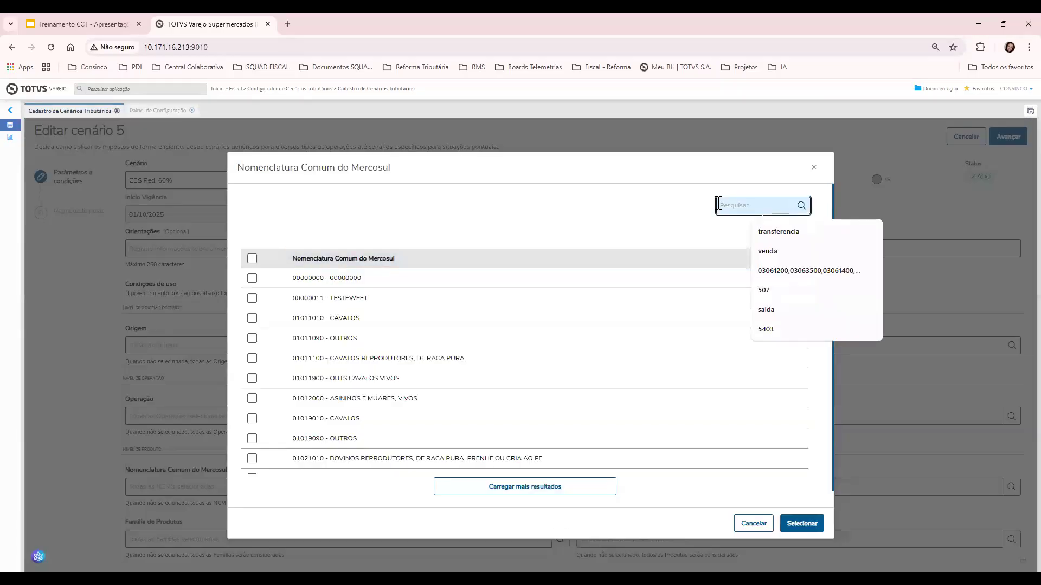
left_click(786, 270)
left_click(801, 205)
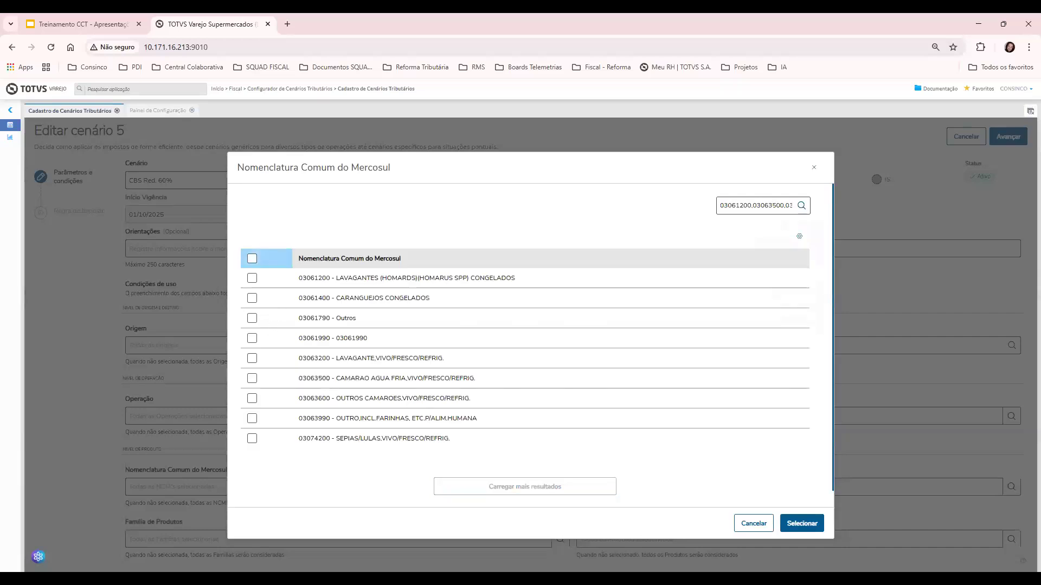
left_click(252, 259)
left_click(802, 524)
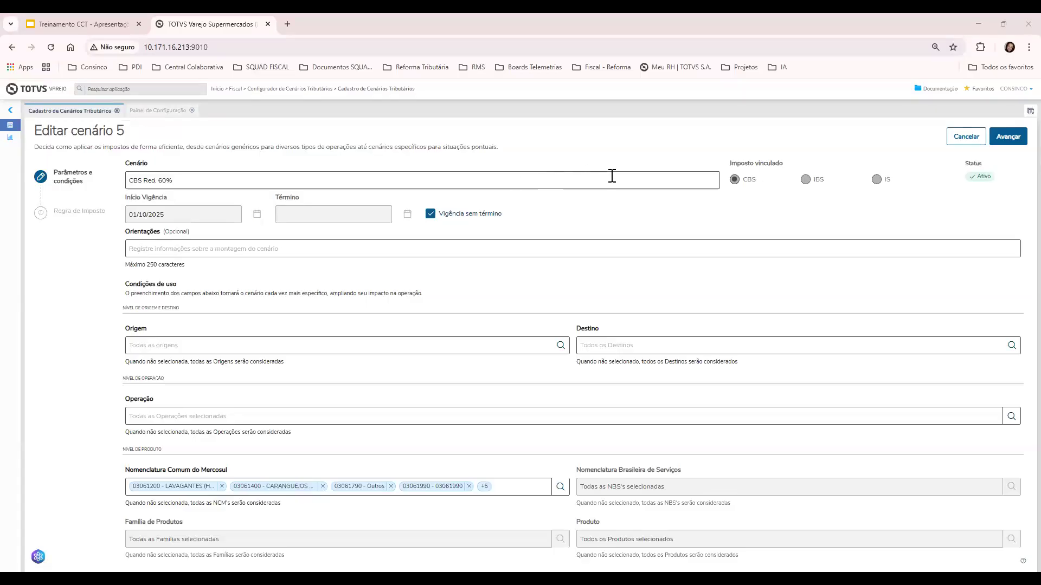
Save scenario 5, dismiss the success toast, and switch to the Treinamento CCT slides
left_click(1004, 139)
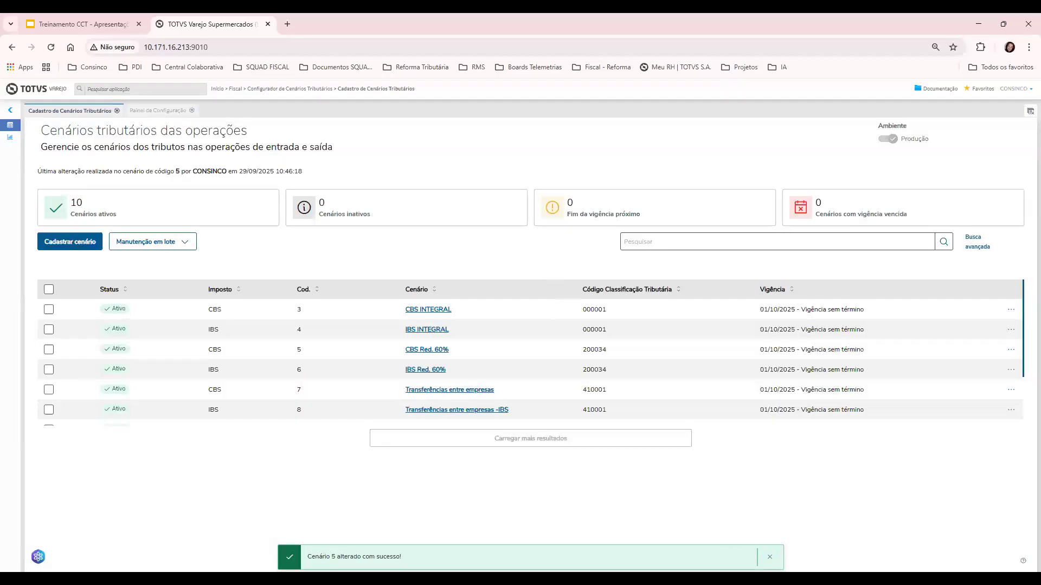
left_click(769, 557)
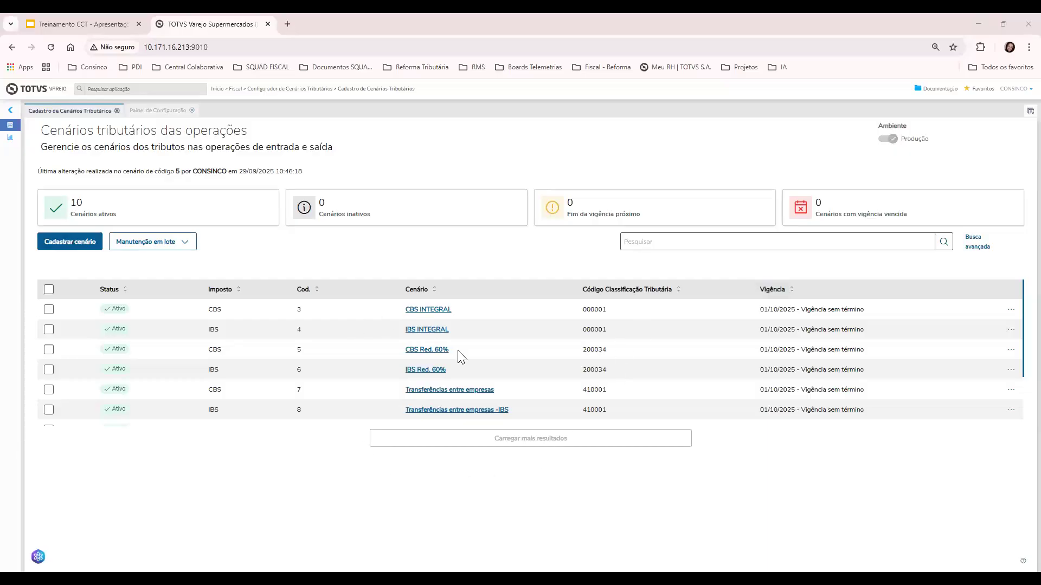
scroll(460, 374, "down", 3)
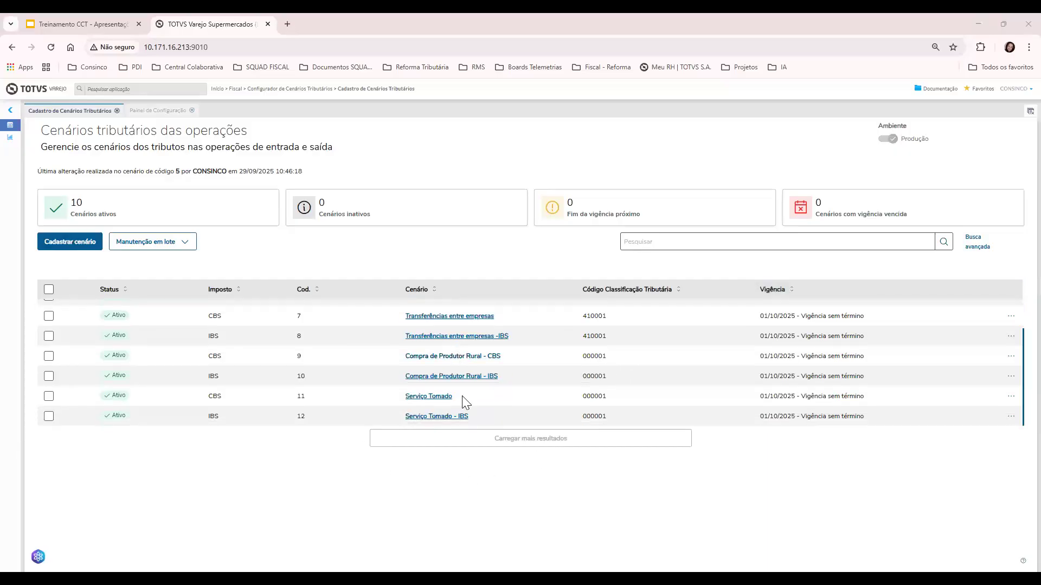
left_click(92, 27)
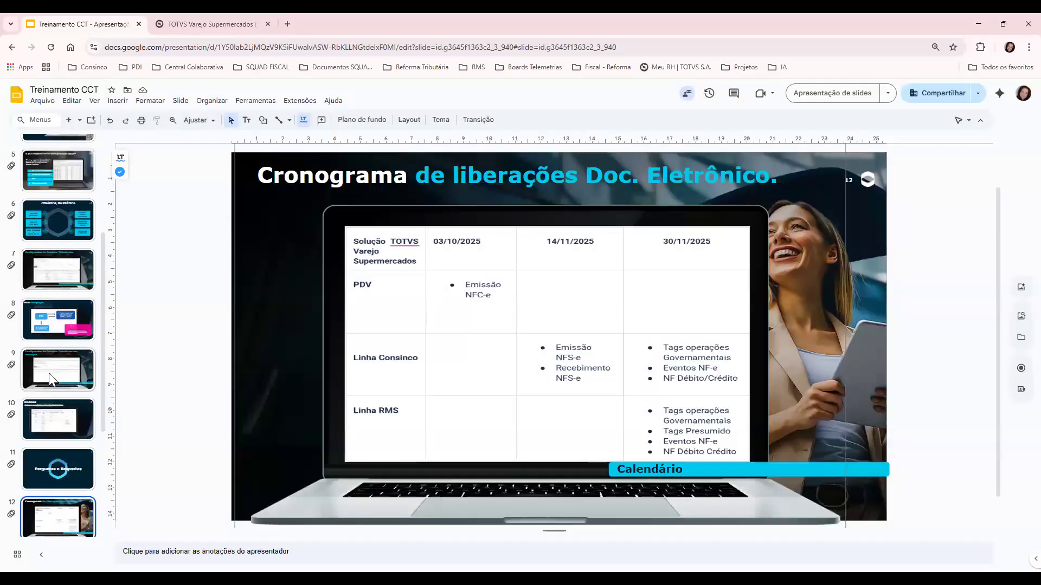
Open slide 9, 'Configurador de Cenários Tributários em execução.', from the filmstrip
scroll(43, 433, "down", 2)
scroll(37, 459, "down", 2)
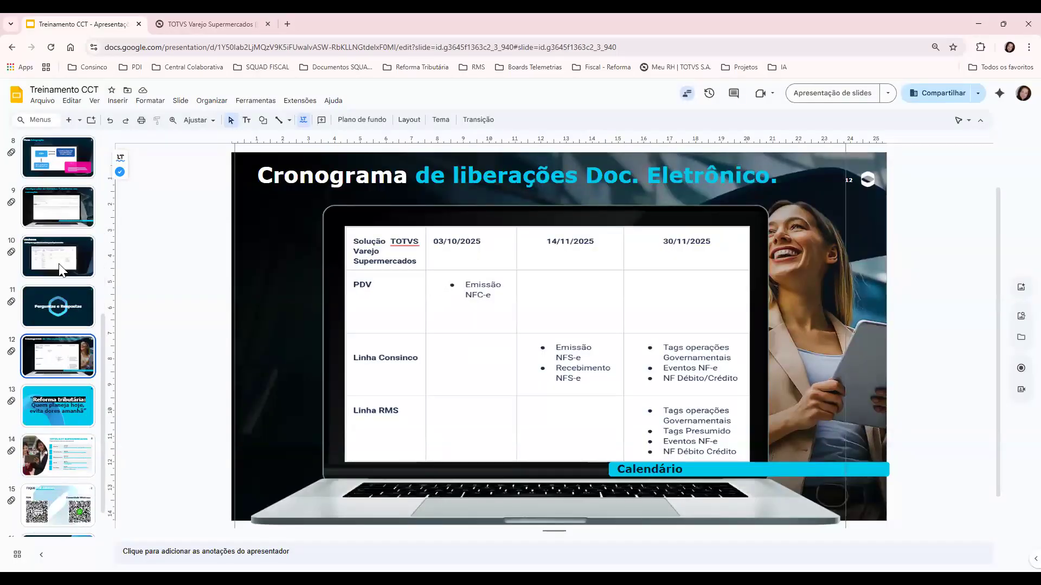
scroll(43, 228, "up", 5)
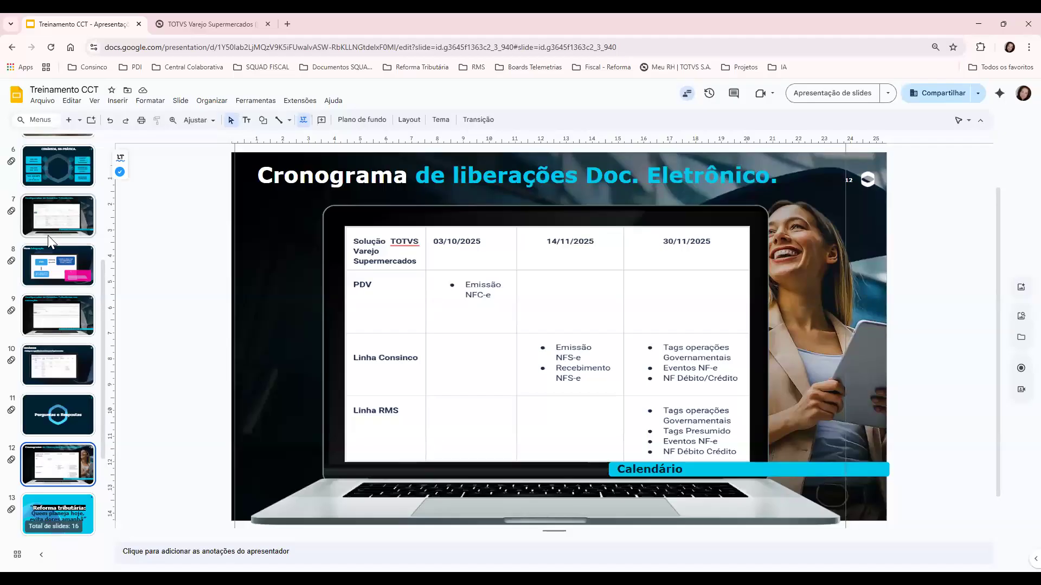
scroll(47, 276, "down", 5)
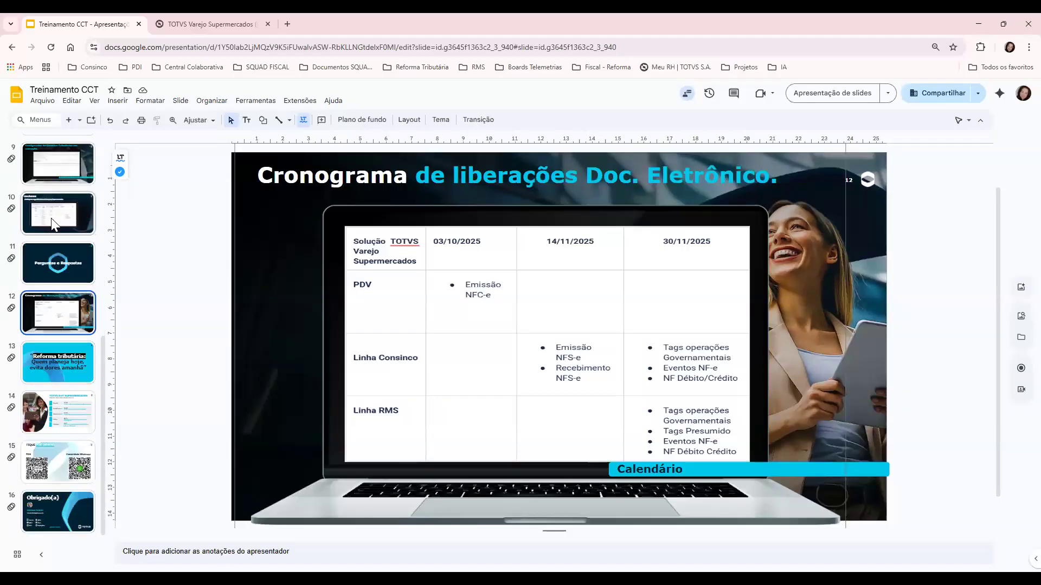
scroll(53, 221, "up", 1)
left_click(53, 223)
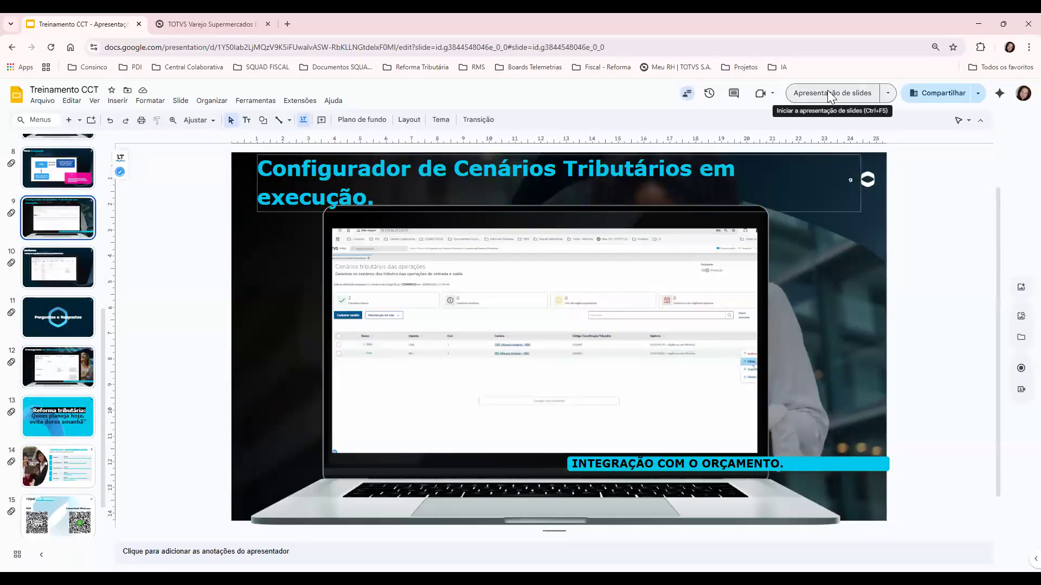
Present the deck from slide 9 and play its embedded scenario-configurator demo video
left_click(829, 94)
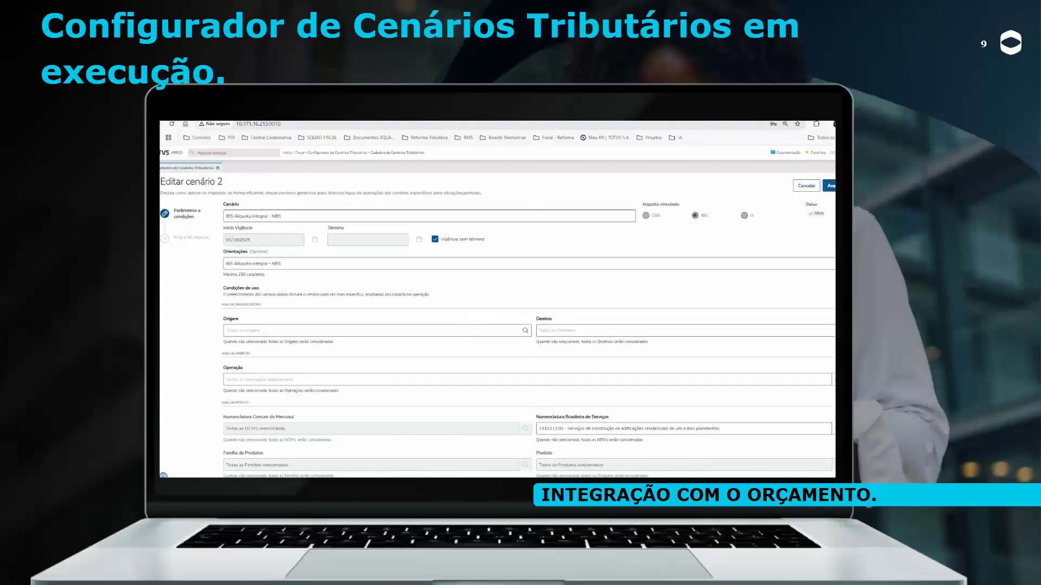
left_click(829, 185)
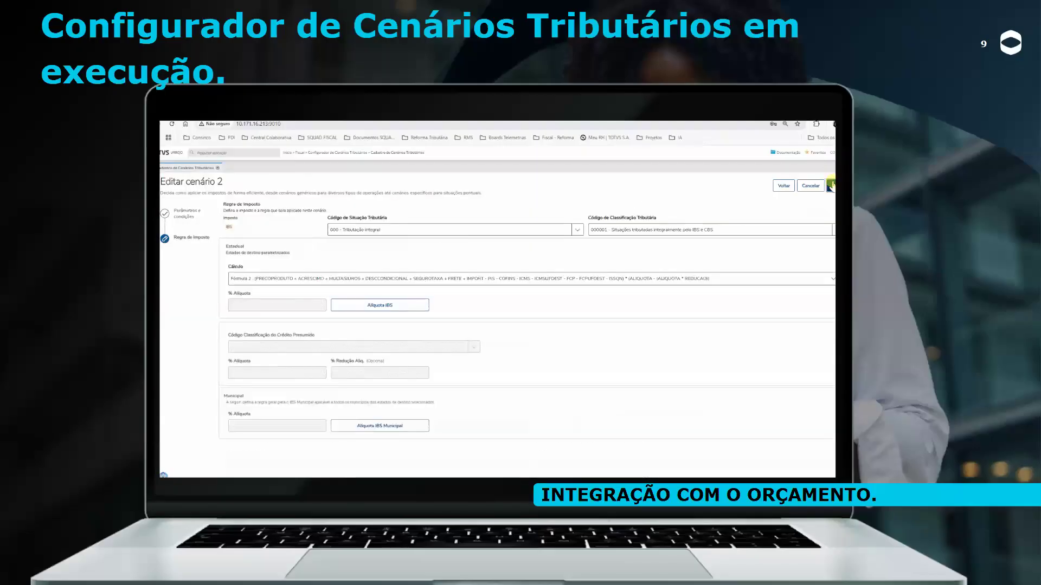
left_click(830, 185)
mouse_move(248, 477)
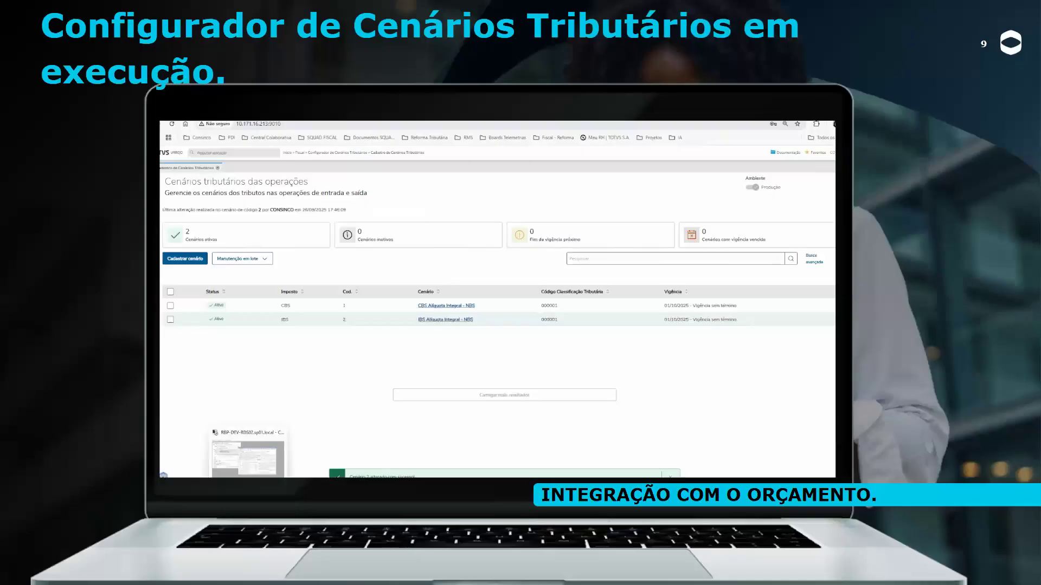
left_click(247, 459)
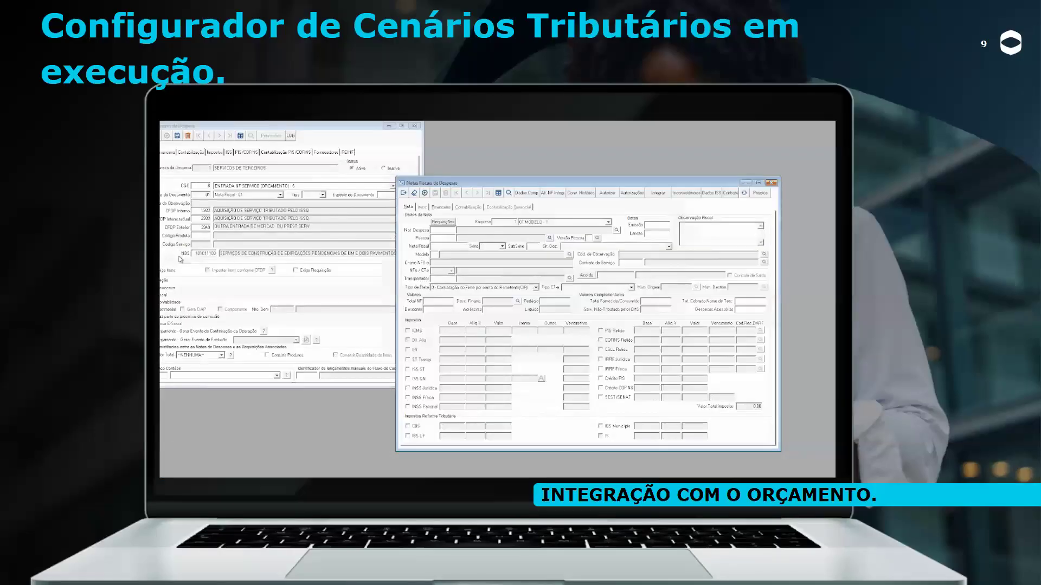
left_click(181, 256)
left_click(443, 240)
type("1")
key("Tab")
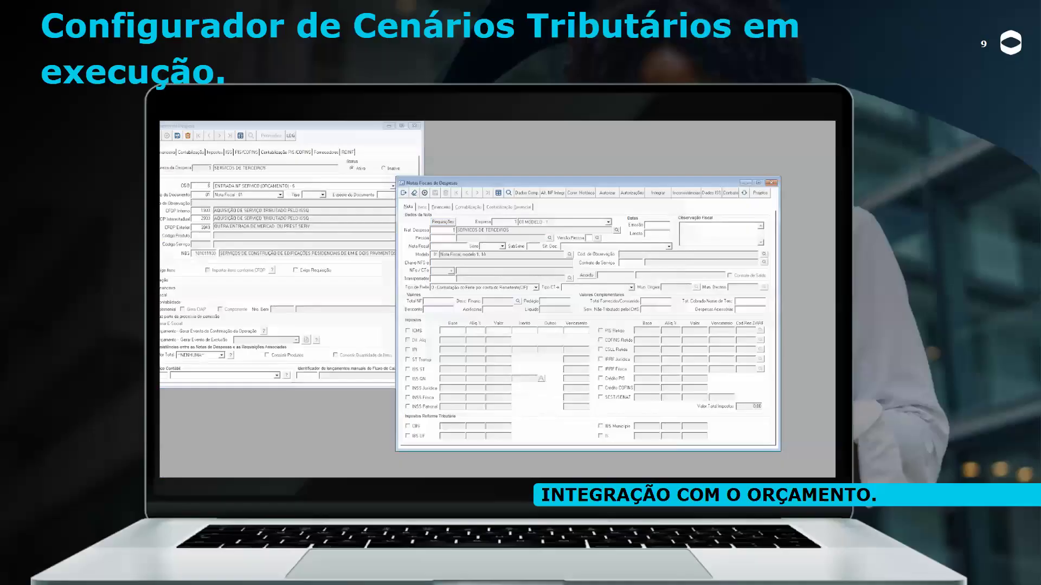
type("1")
key("Tab")
left_click(649, 225)
key("Tab")
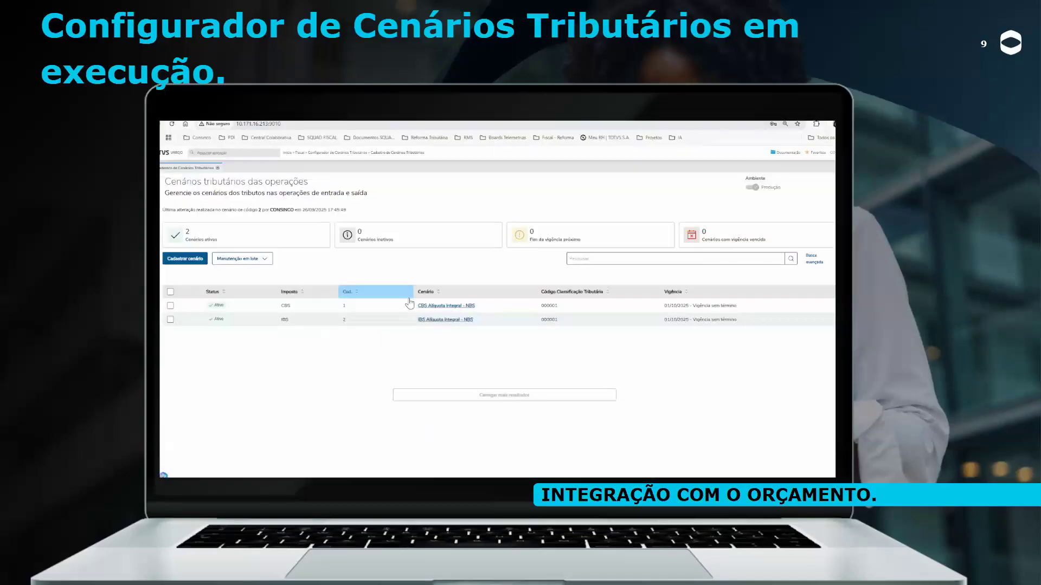
Advance the slideshow past the video to the CENÁRIOS suggested supermarket scenarios table
left_click(834, 306)
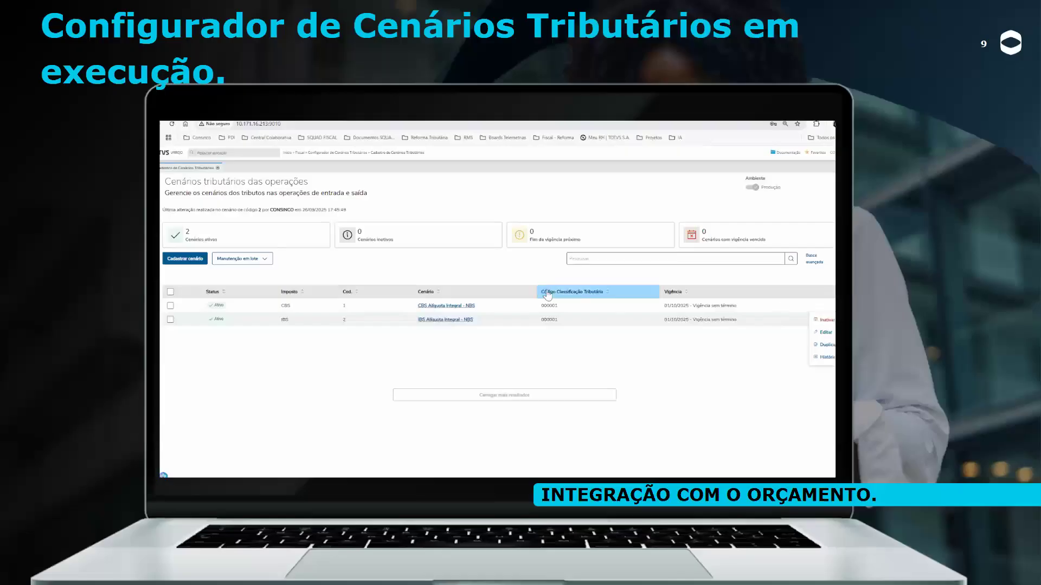
left_click(824, 332)
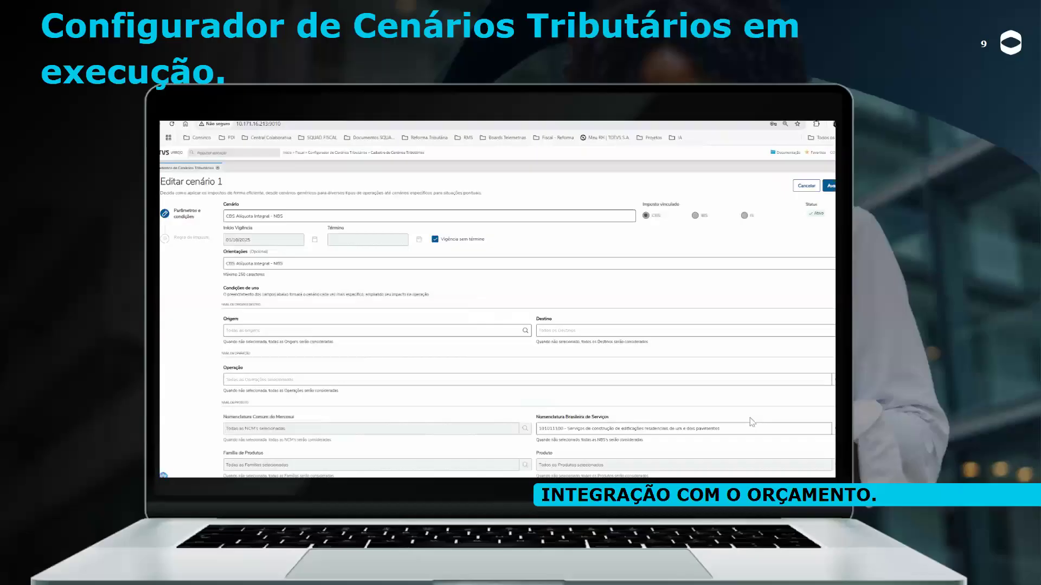
left_click(806, 185)
left_click(631, 358)
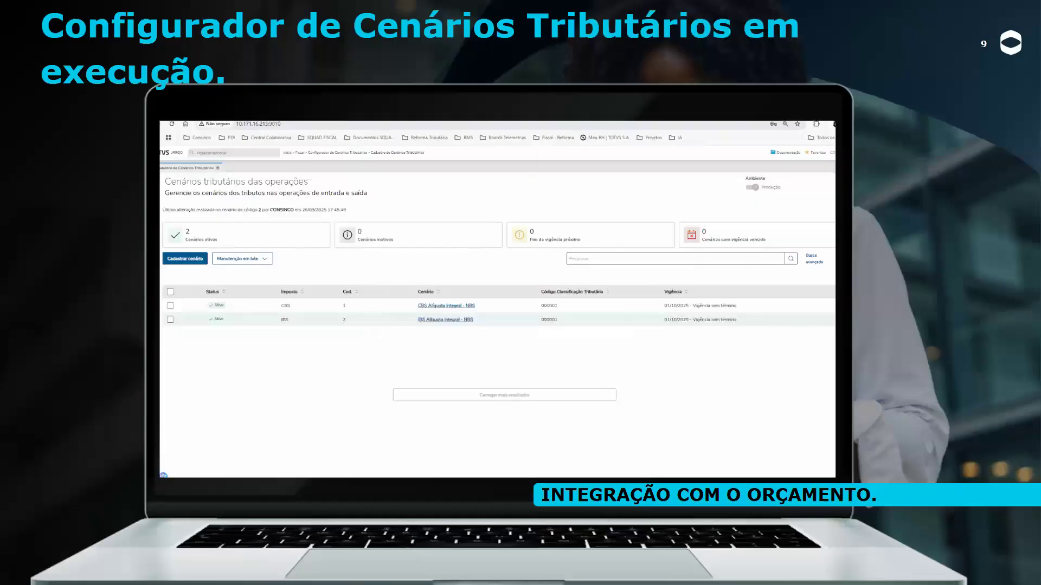
left_click(834, 320)
left_click(830, 346)
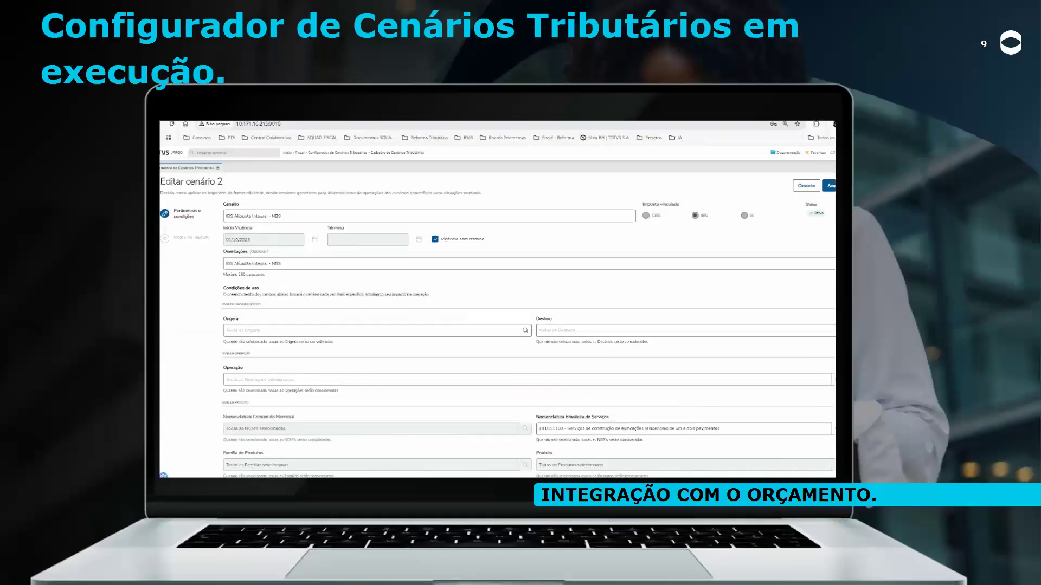
left_click(829, 186)
left_click(829, 185)
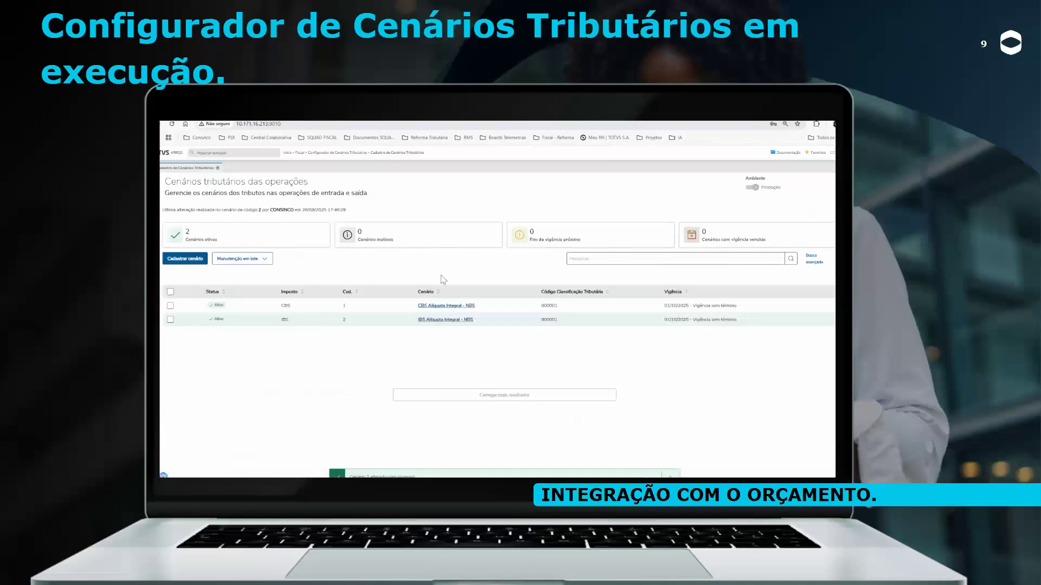
mouse_move(248, 483)
left_click(248, 461)
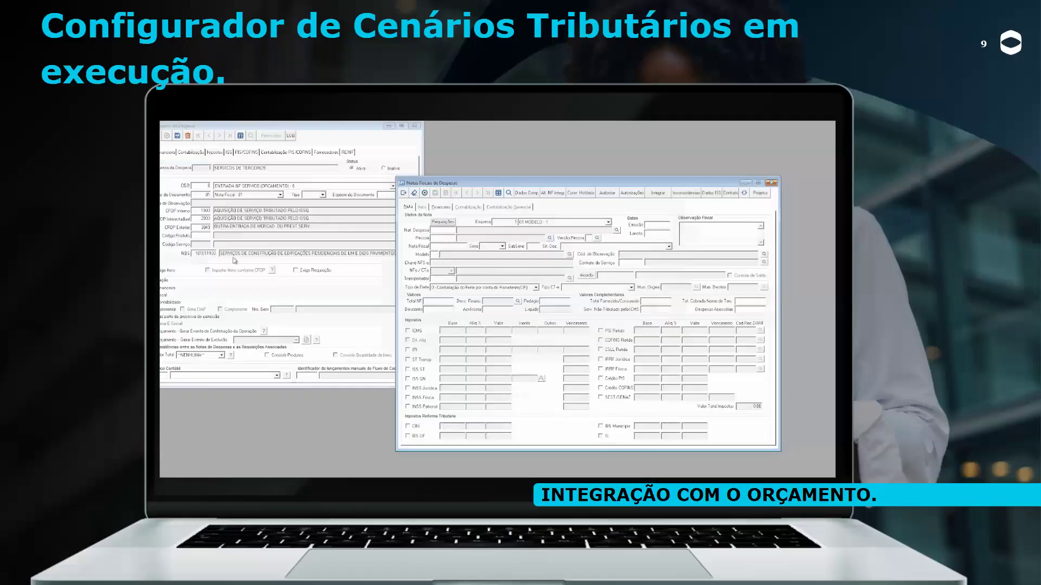
left_click(179, 254)
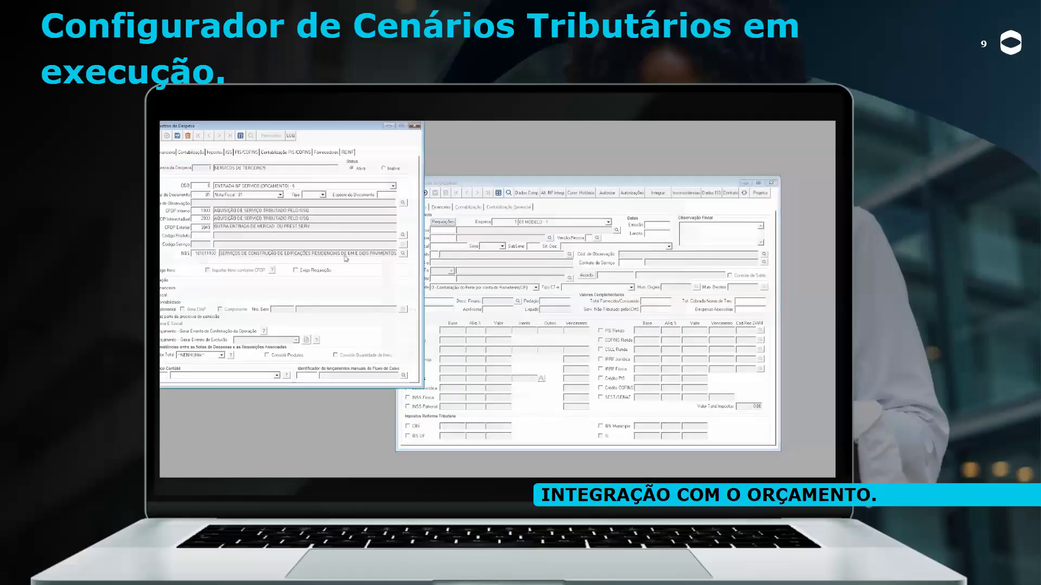
left_click(443, 239)
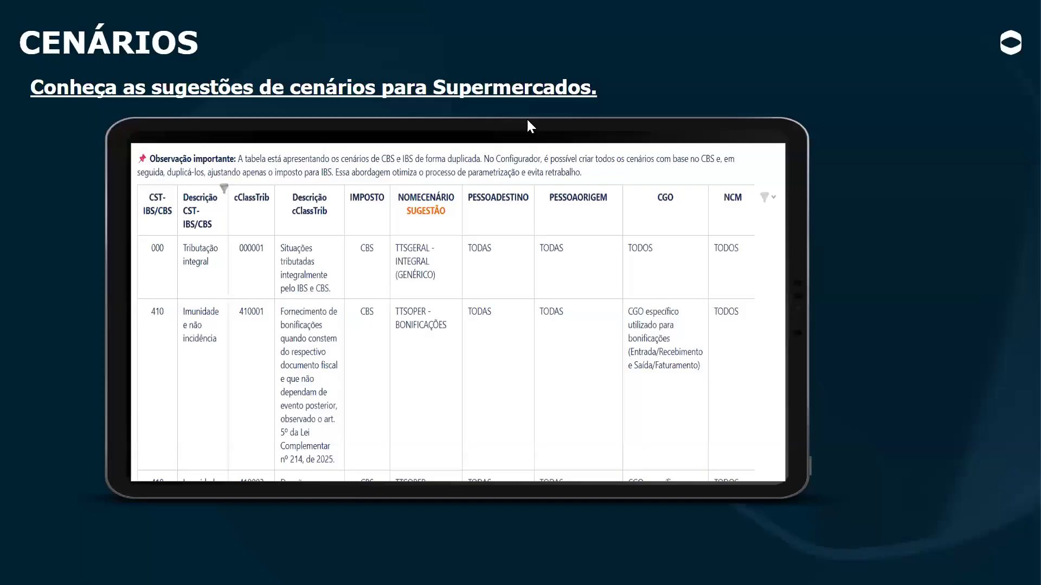
Leave the slideshow and return to the TOTVS Varejo list of ten active tax scenarios
key("Escape")
left_click(180, 23)
left_click(189, 247)
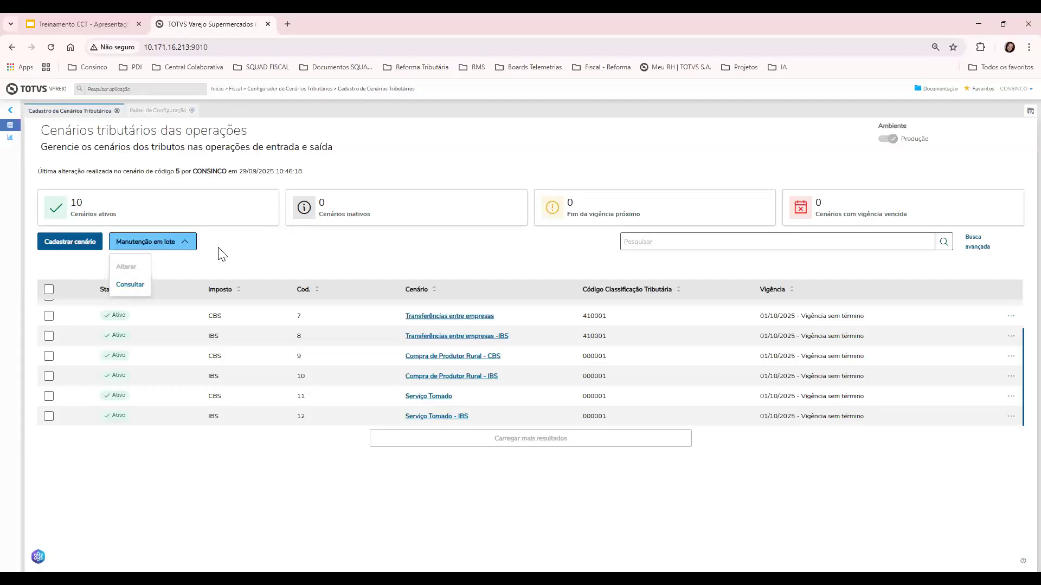
left_click(234, 250)
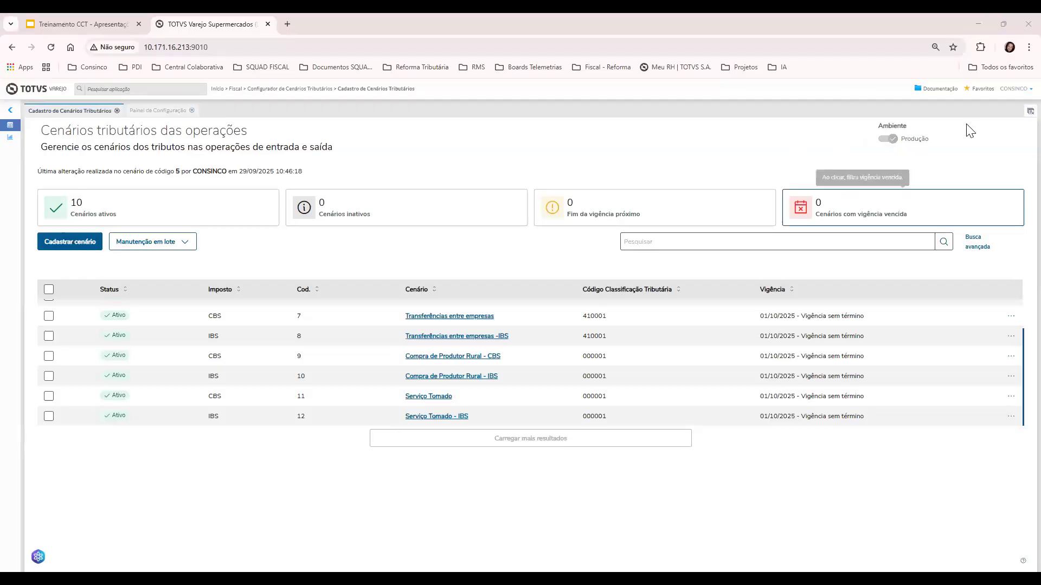
Select all scenarios, dismiss Manutenção em lote unchanged, and start a new scenario registration
left_click(166, 247)
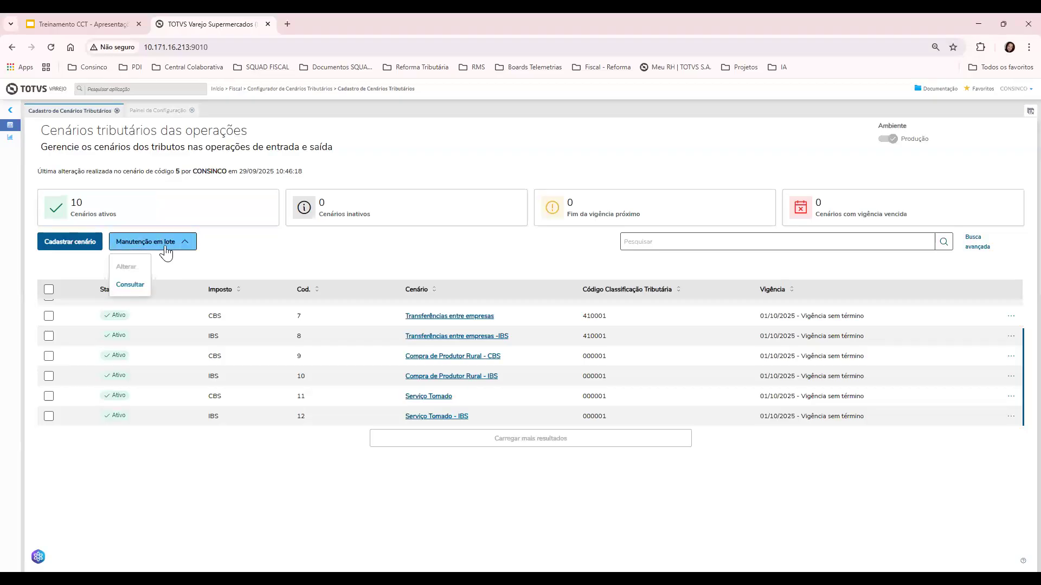
left_click(49, 293)
left_click(49, 289)
key("Return")
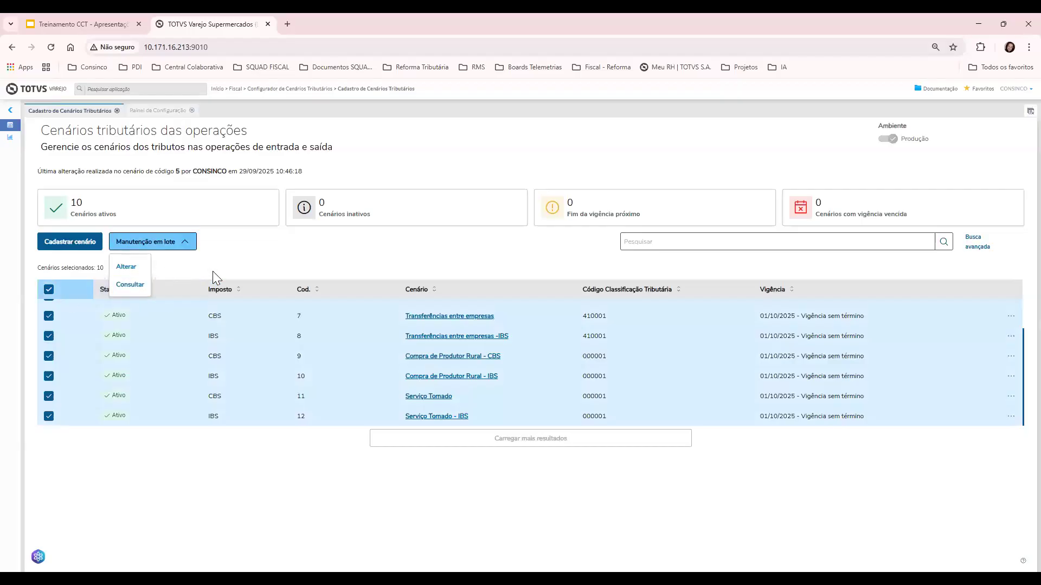
left_click(211, 259)
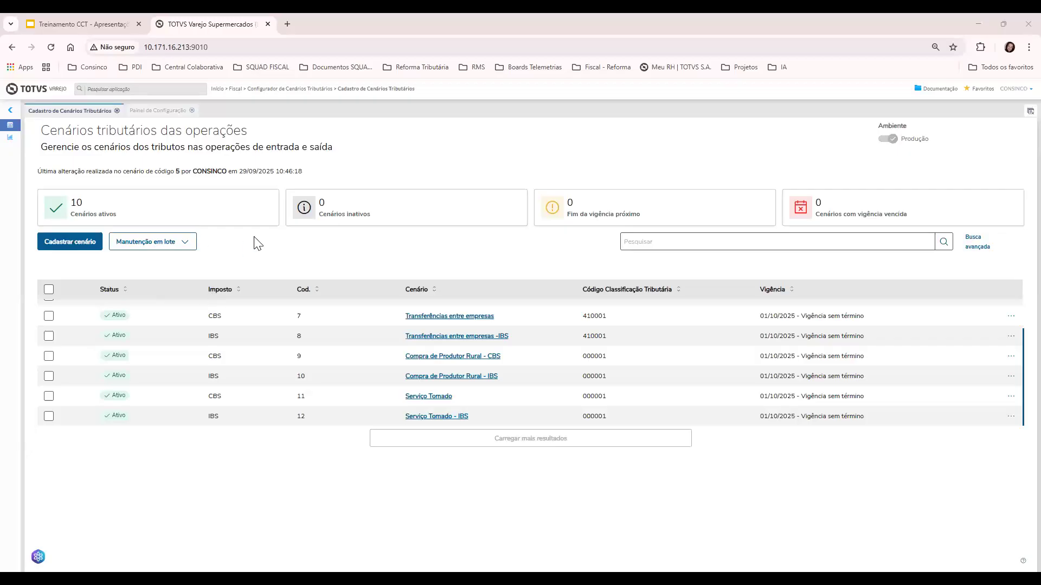
left_click(74, 241)
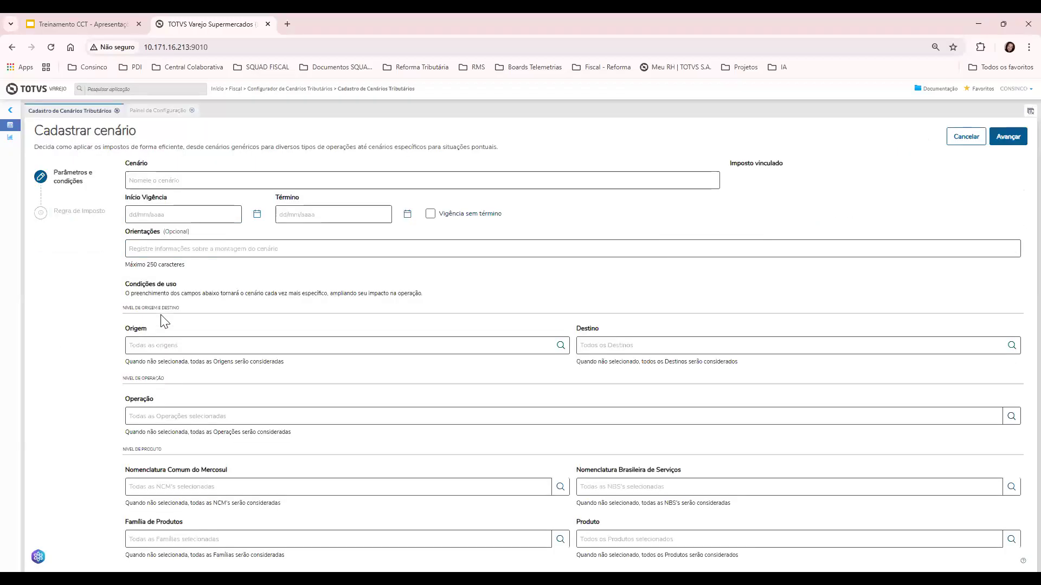
Name the CBS scenario 21069090, starting 01/10/2025 with no end date, with 21069090 as notes
left_click(186, 180)
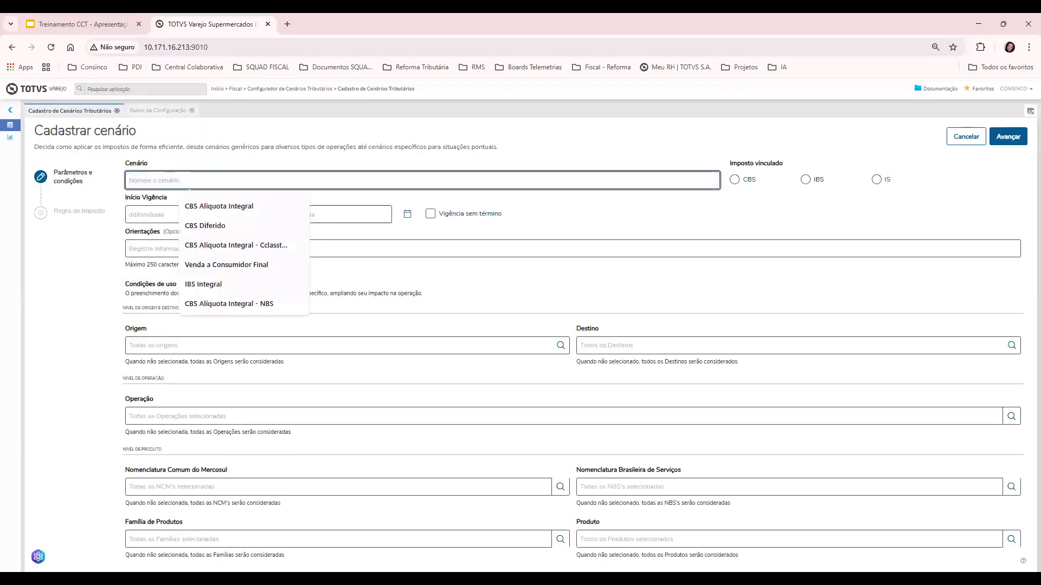
key("alt+Tab")
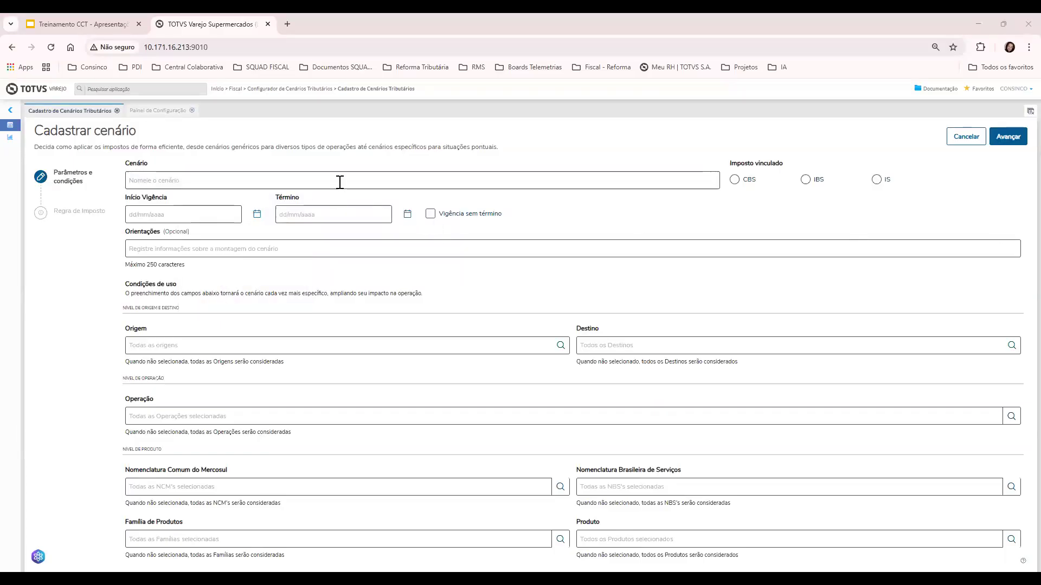
key("alt+Tab")
key("alt+Tab")
key("alt+Tab")
type("21069090")
key("Tab")
left_click(743, 178)
left_click(232, 213)
key("Down")
left_click(194, 260)
left_click(430, 213)
left_click(295, 248)
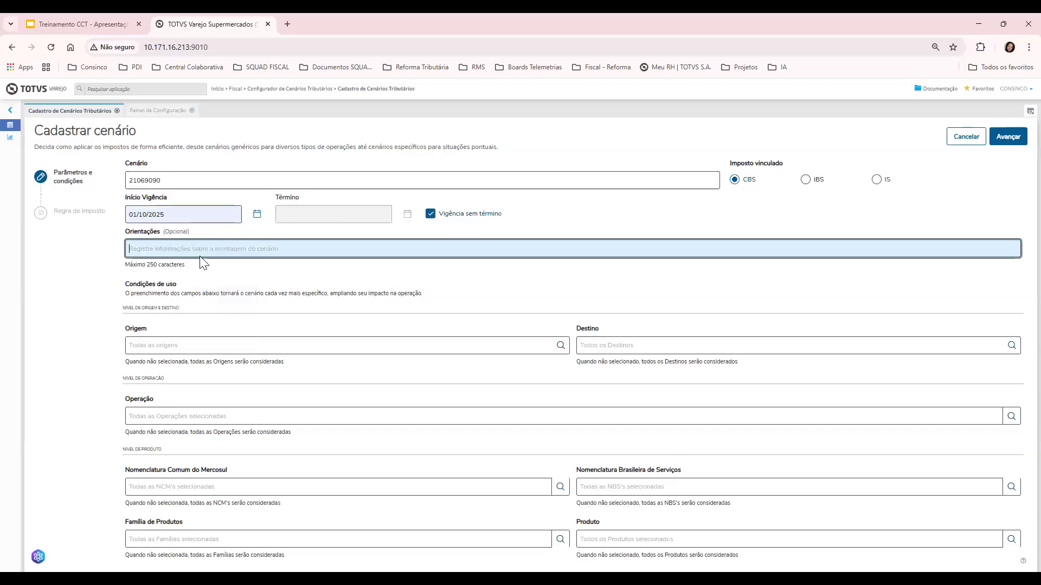
type("21069090")
left_click(191, 341)
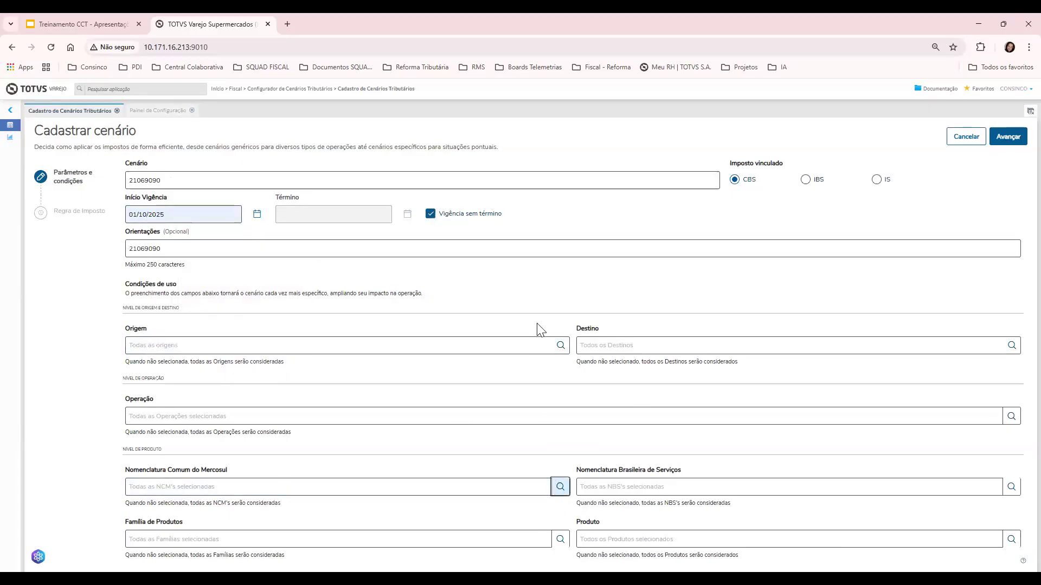
Limit the scenario to NCM 21069090 and continue to the tax rule step
left_click(560, 487)
left_click(732, 204)
left_click(759, 251)
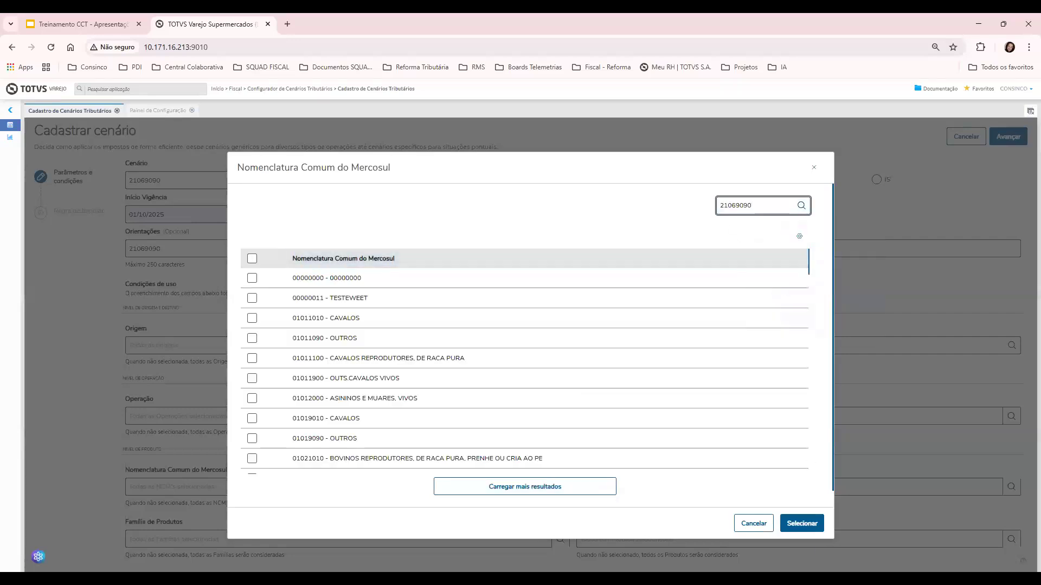
left_click(801, 205)
left_click(252, 279)
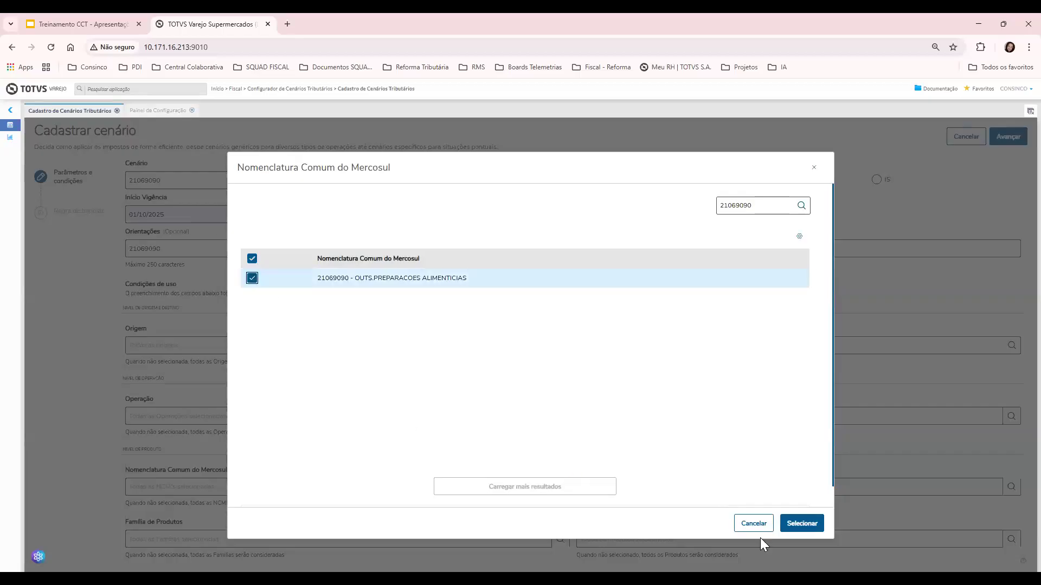
left_click(791, 530)
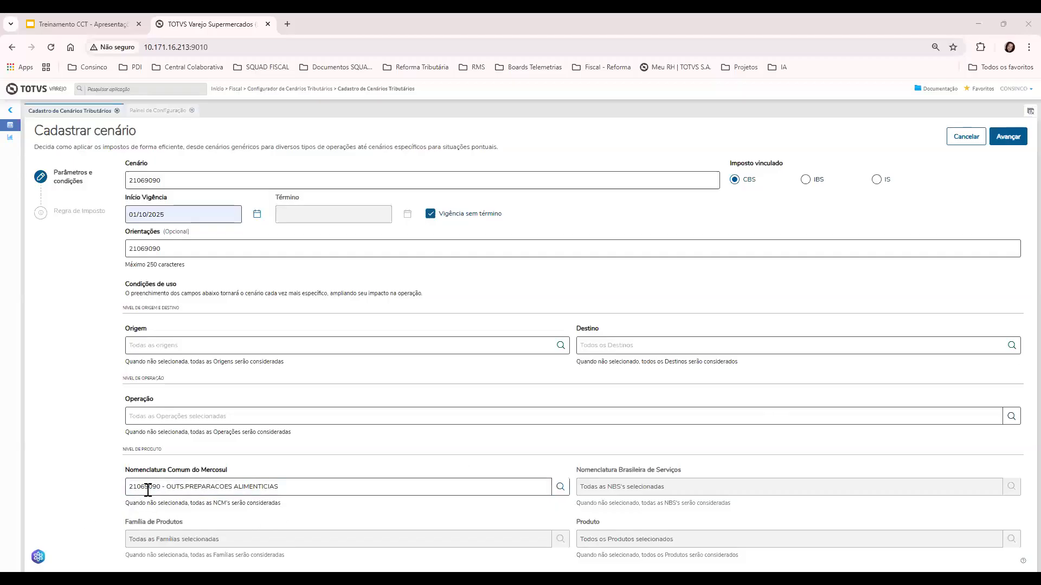
left_click(997, 144)
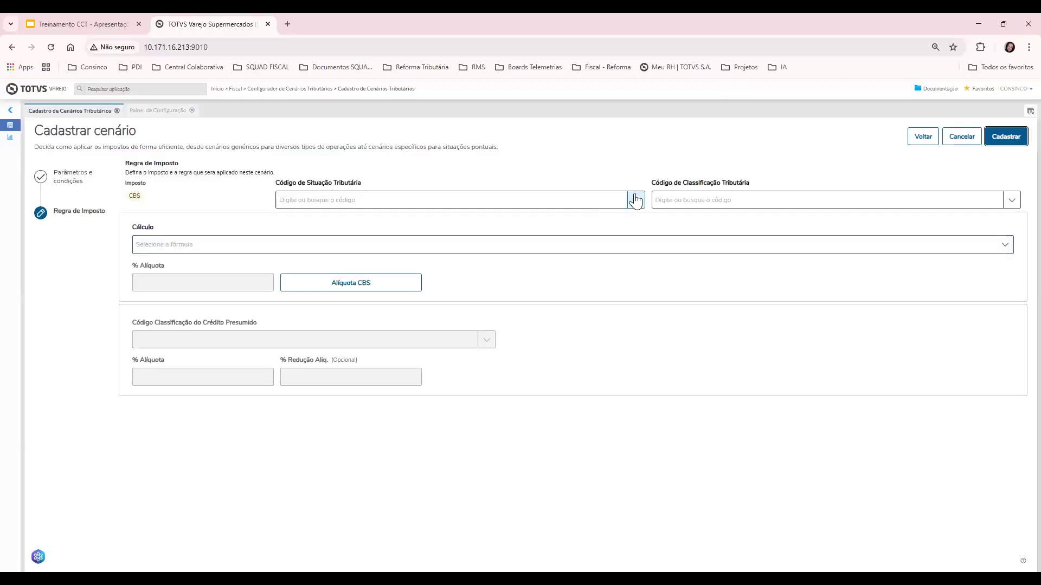
Set CST 200, classification 200003 and Fórmula 2, then save scenario 21069090 as code 13
left_click(634, 200)
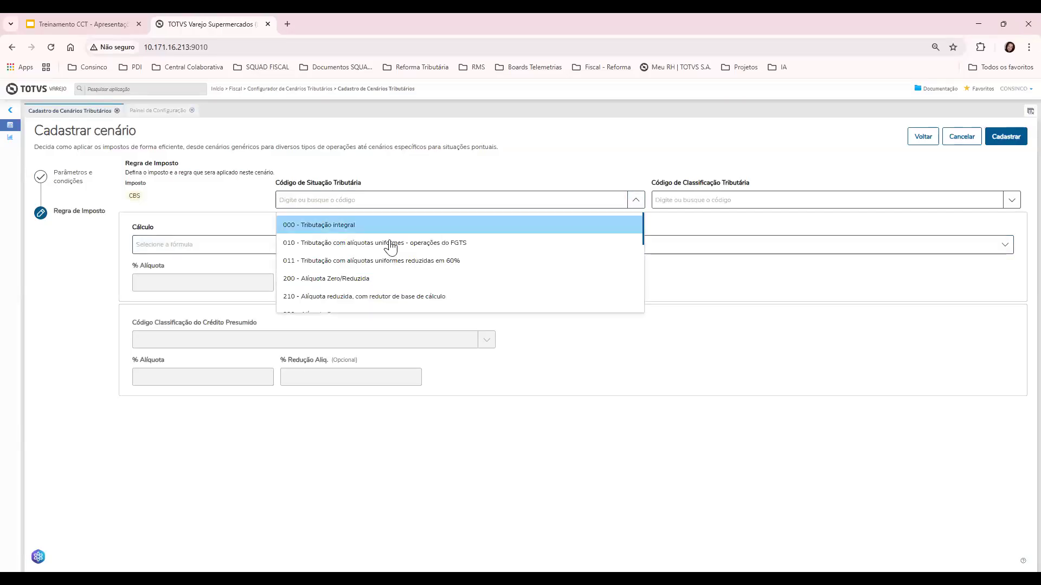
left_click(576, 270)
left_click(768, 195)
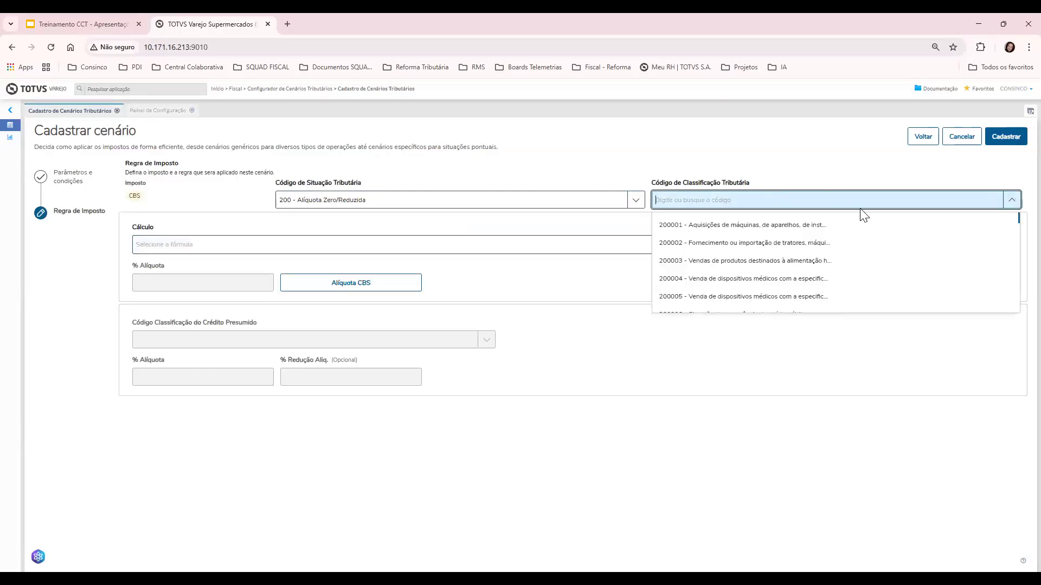
left_click(721, 261)
left_click(363, 250)
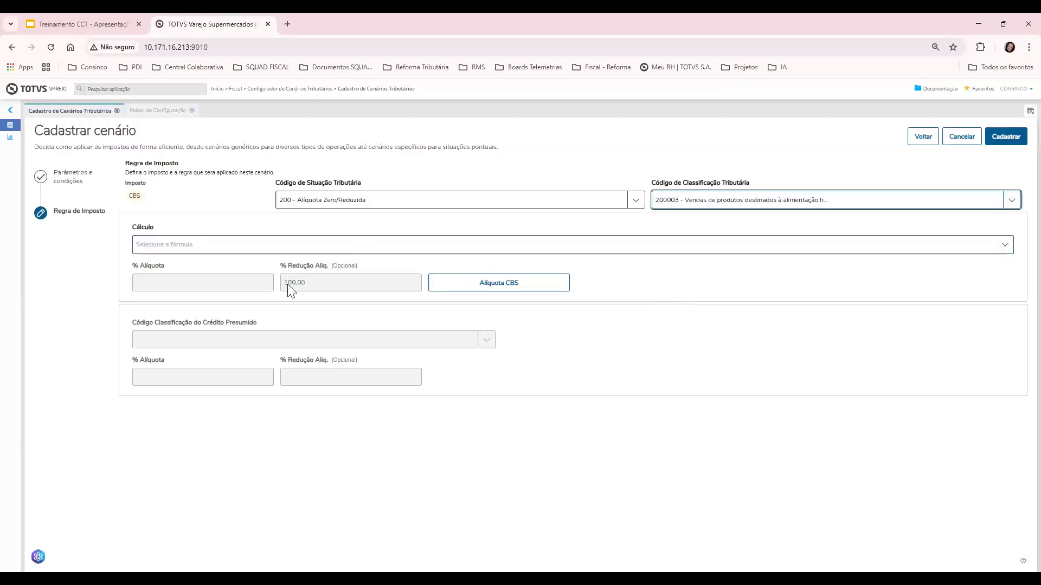
left_click(285, 288)
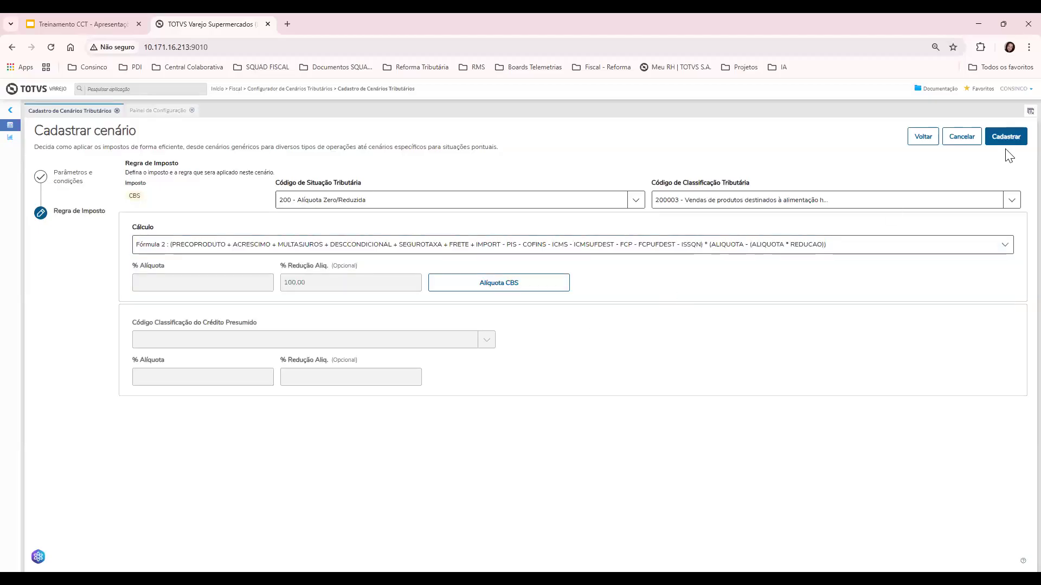
left_click(1010, 142)
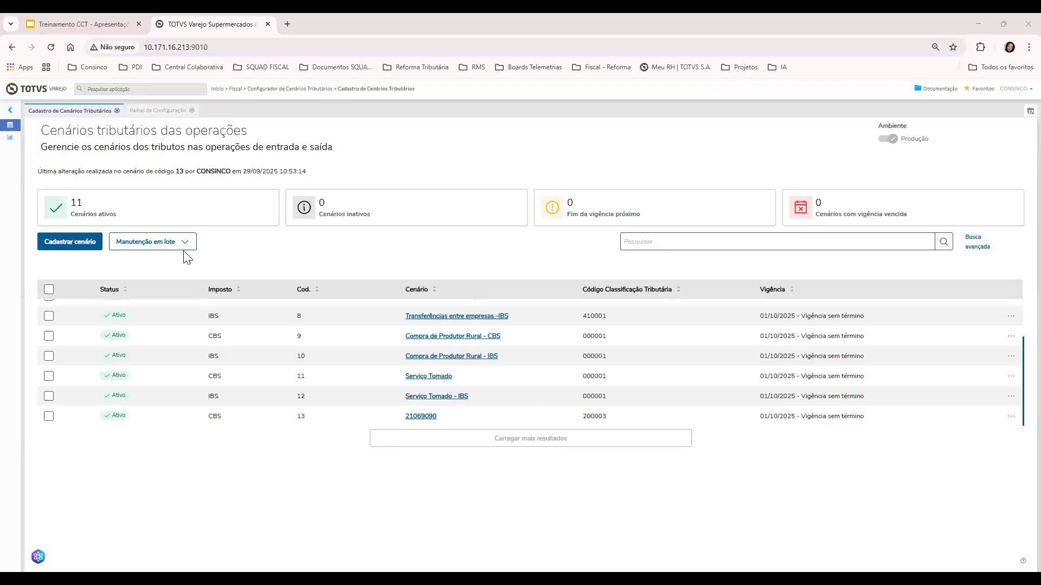
Create CBS scenario 'Leite em pó' with matching notes, starting 01/10/2025, no end date
left_click(59, 251)
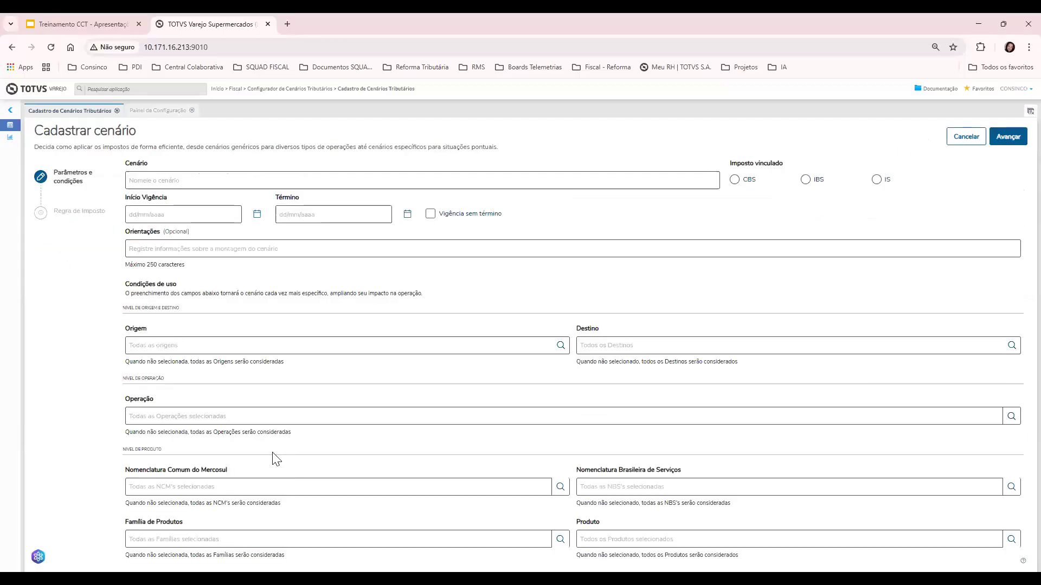
left_click(270, 182)
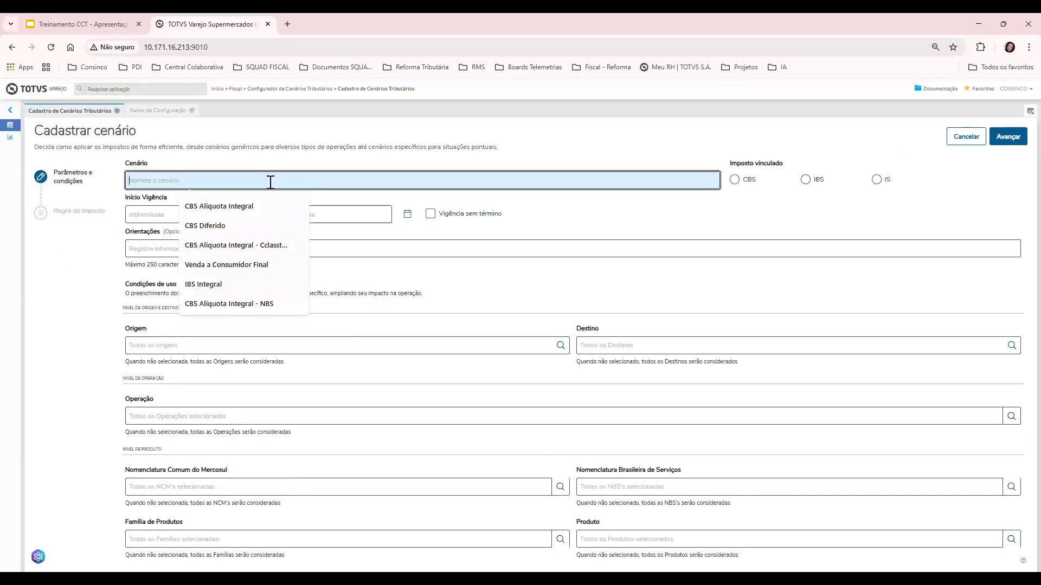
type("Leite em ")
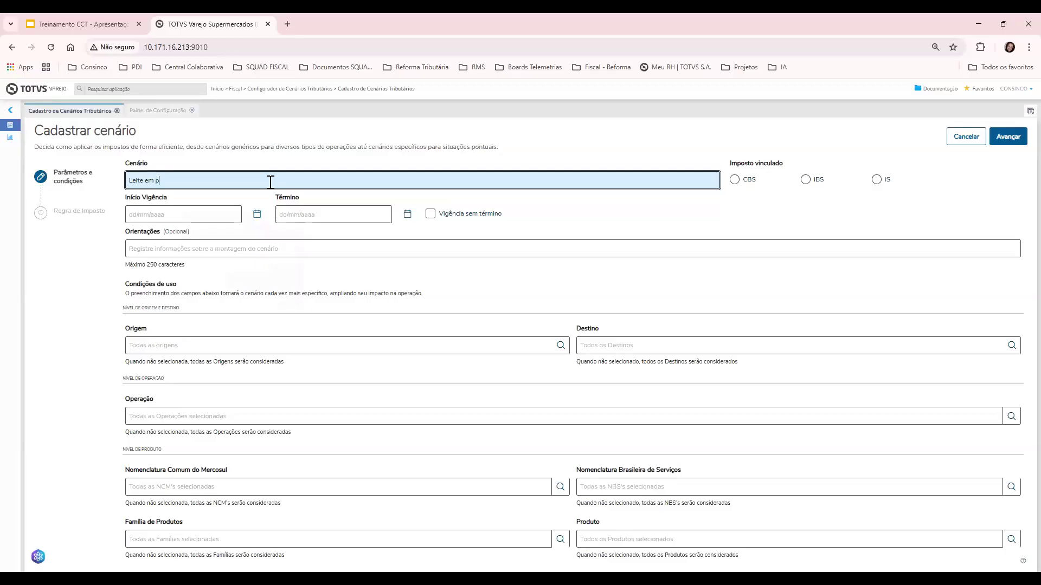
type("pó")
key("ctrl+a")
key("ctrl+c")
left_click(253, 249)
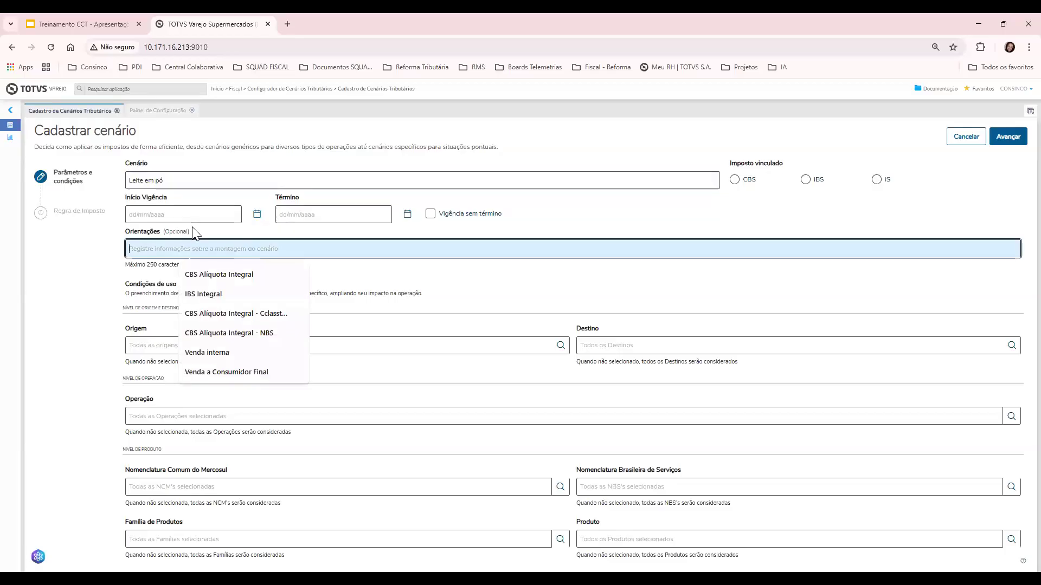
key("ctrl+v")
left_click(193, 216)
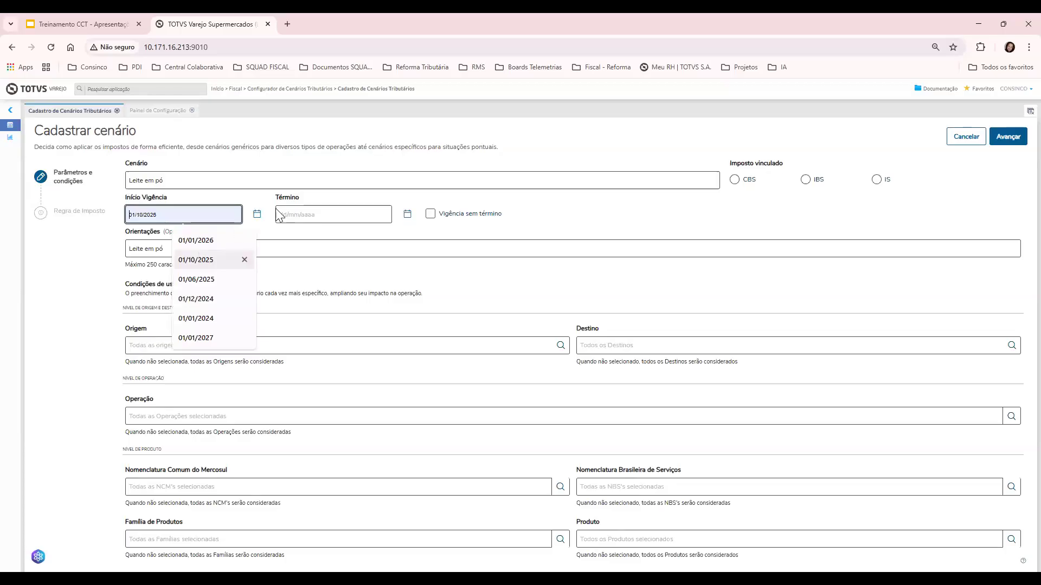
left_click(242, 258)
left_click(428, 214)
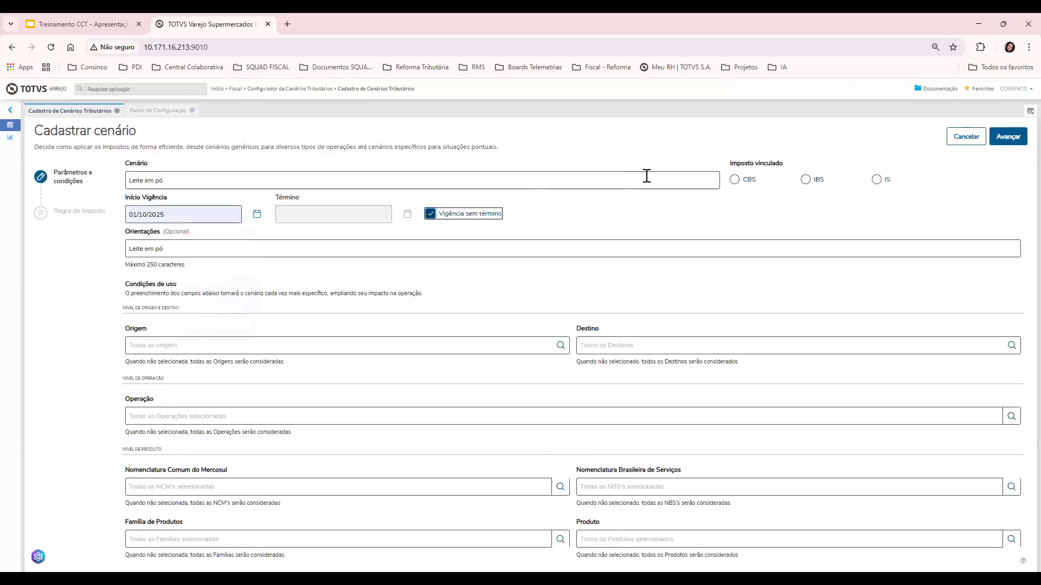
left_click(737, 181)
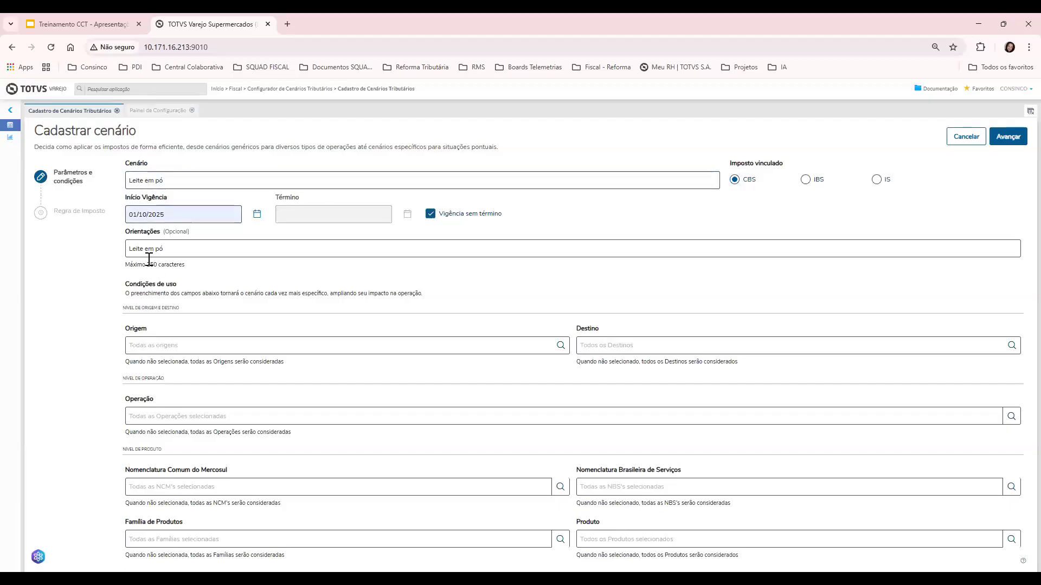
left_click(147, 237)
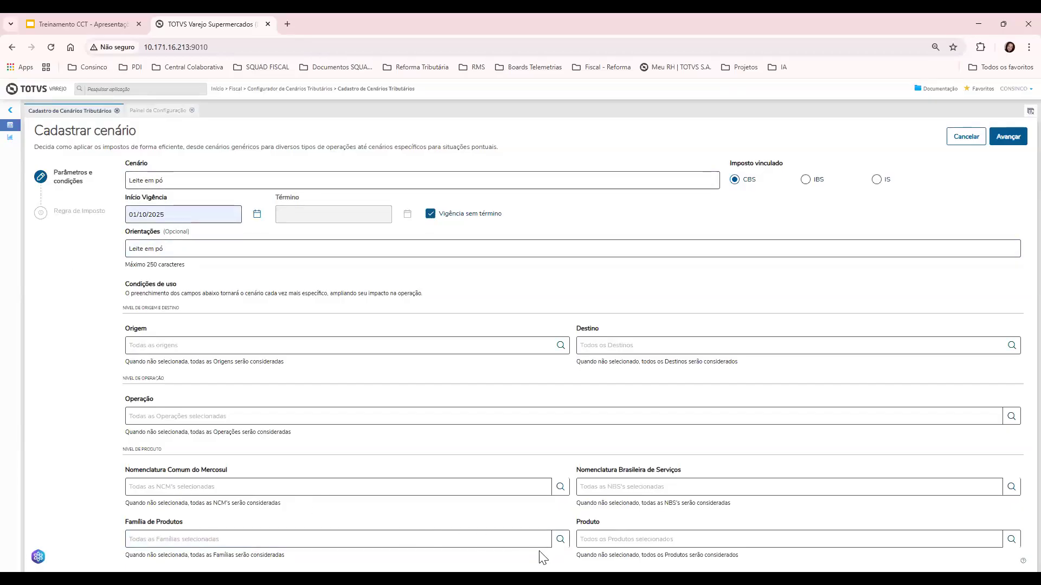
Restrict the scenario to product family 937 LEITE PO CAMPONESA 1KG INST and continue to the tax rule
left_click(559, 539)
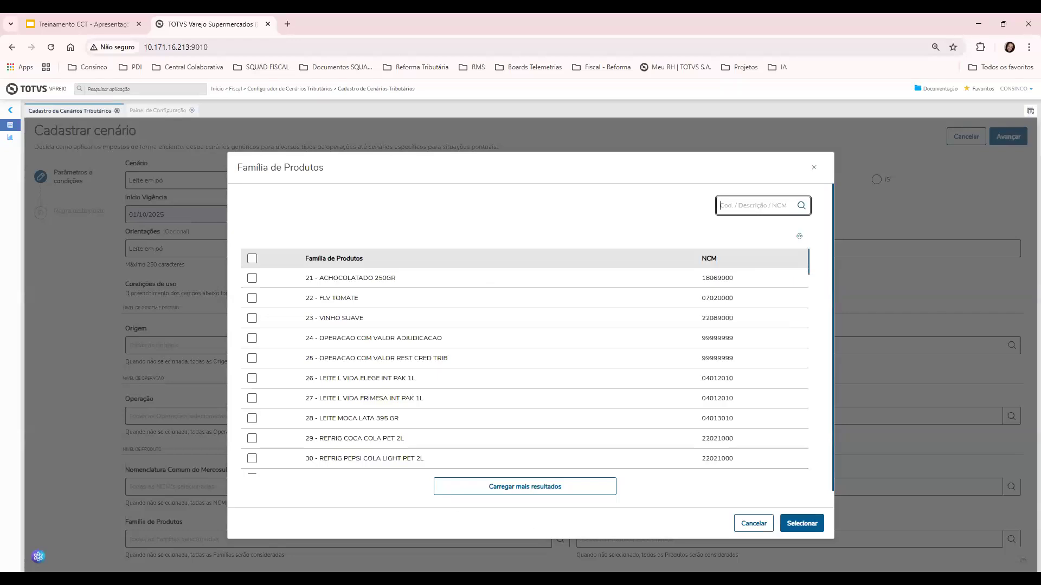
key("alt+Tab")
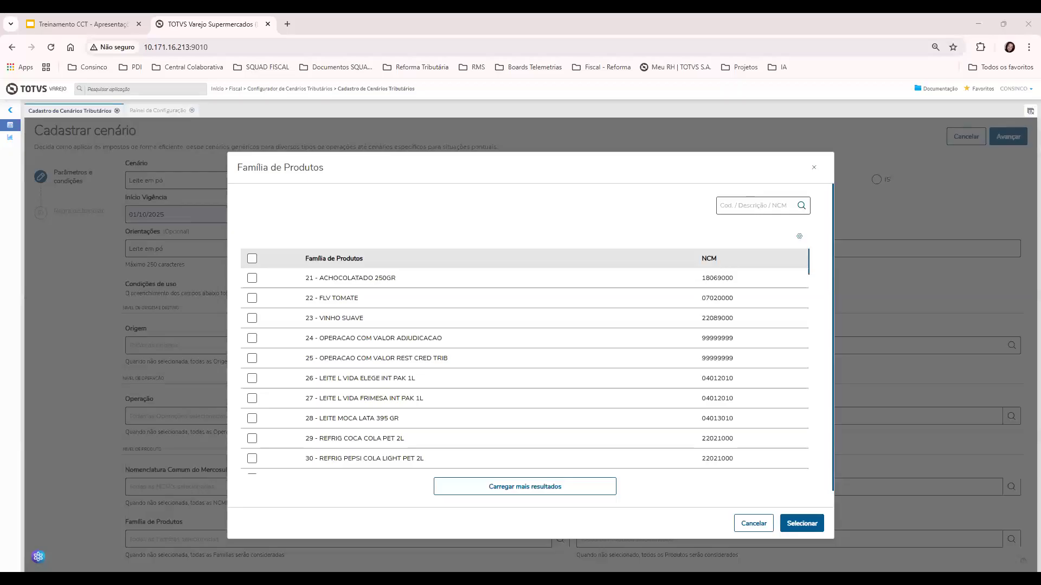
left_click(737, 204)
type("937")
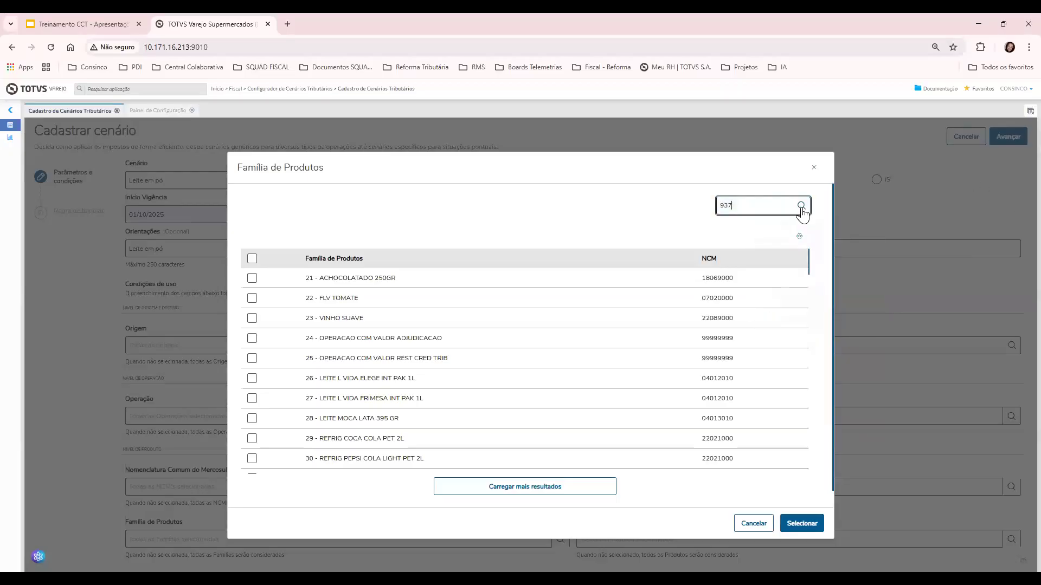
left_click(253, 278)
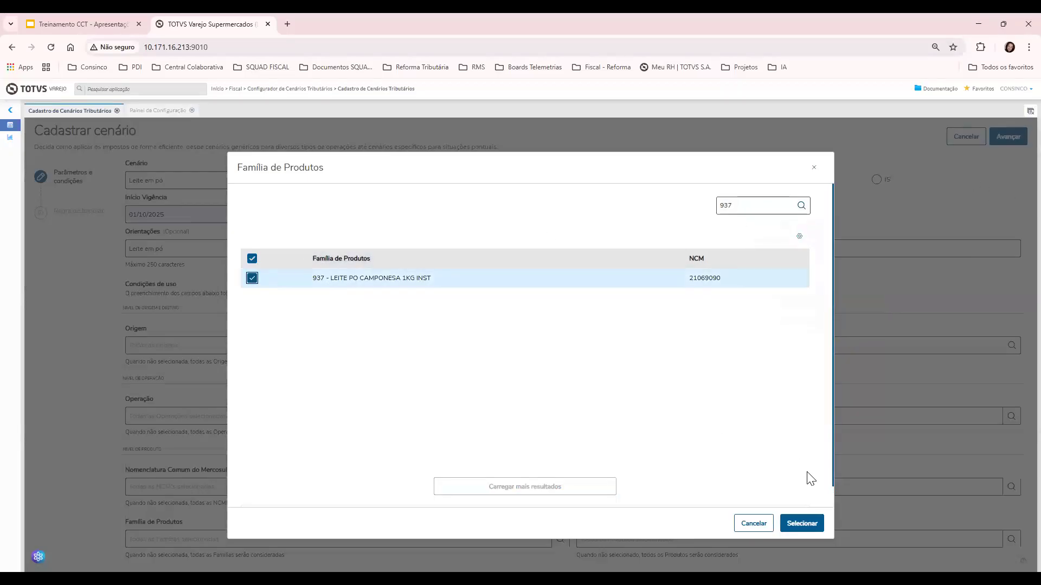
left_click(802, 523)
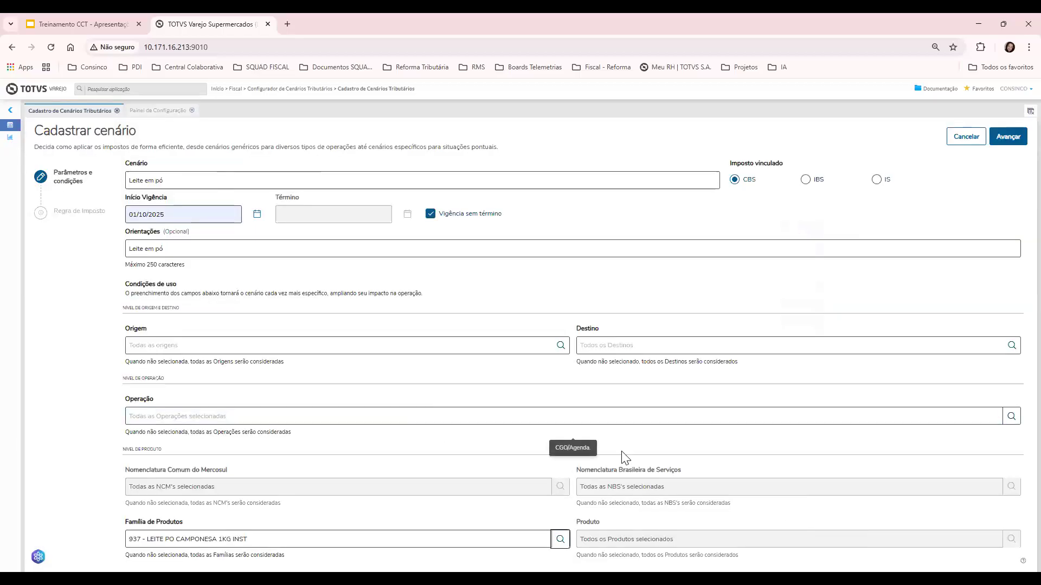
left_click(1004, 141)
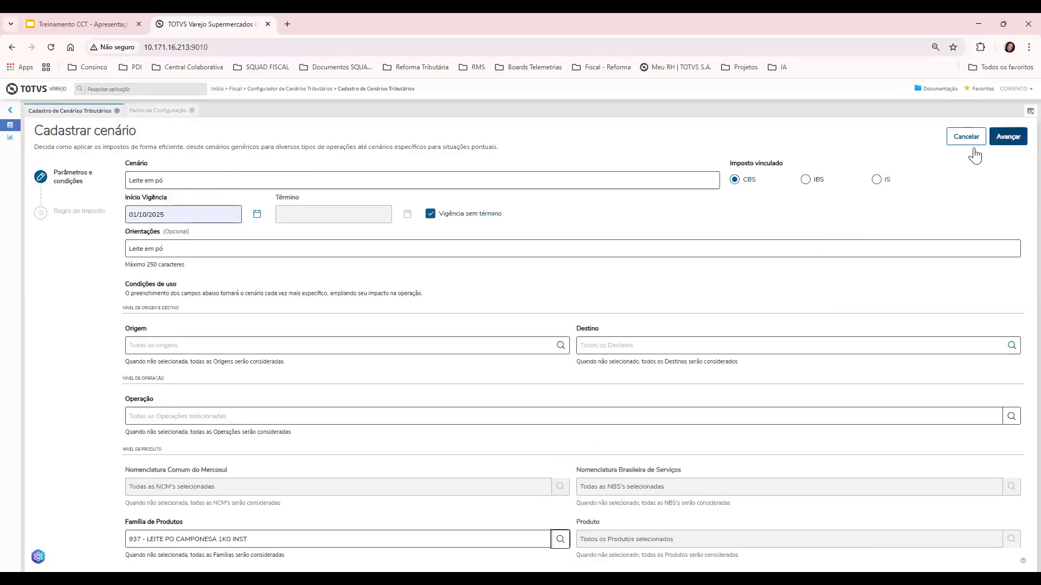
Set the tax situation code to 200 - Alíquota Zero/Reduzida, correcting an initial 400 - Isenção pick
left_click(633, 204)
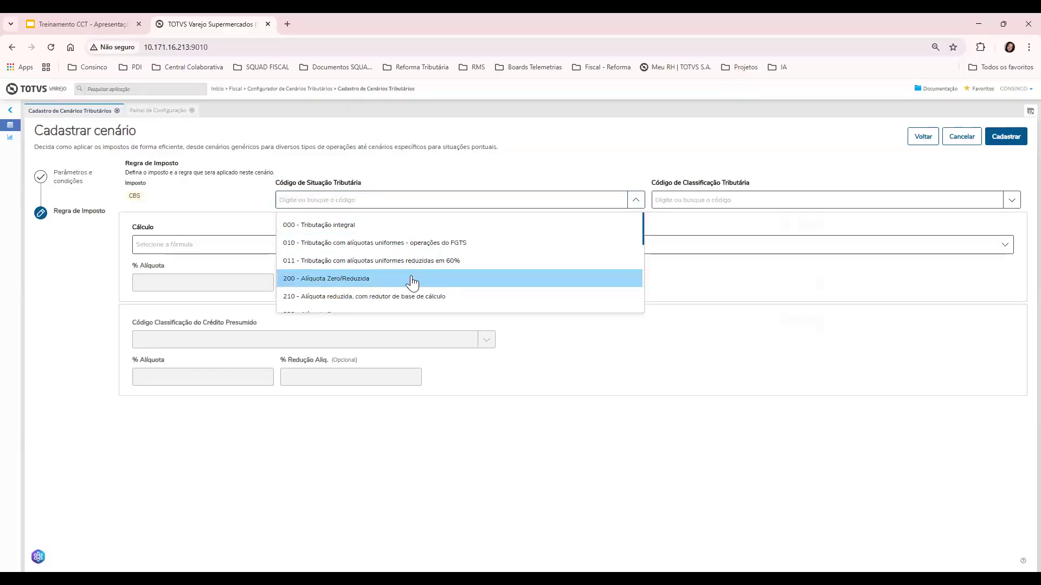
scroll(402, 268, "down", 2)
scroll(403, 269, "up", 2)
scroll(404, 266, "down", 3)
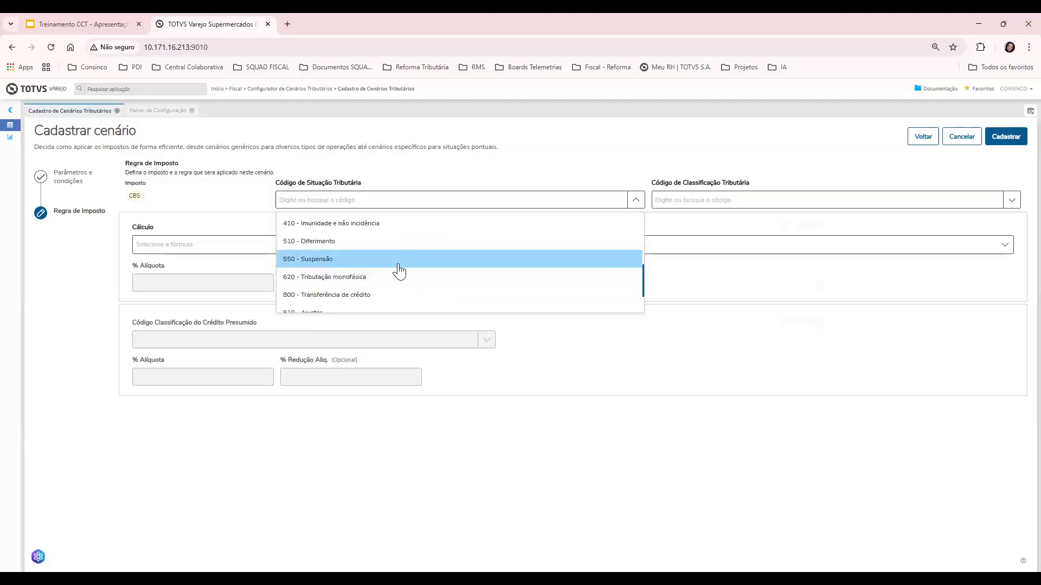
left_click(402, 263)
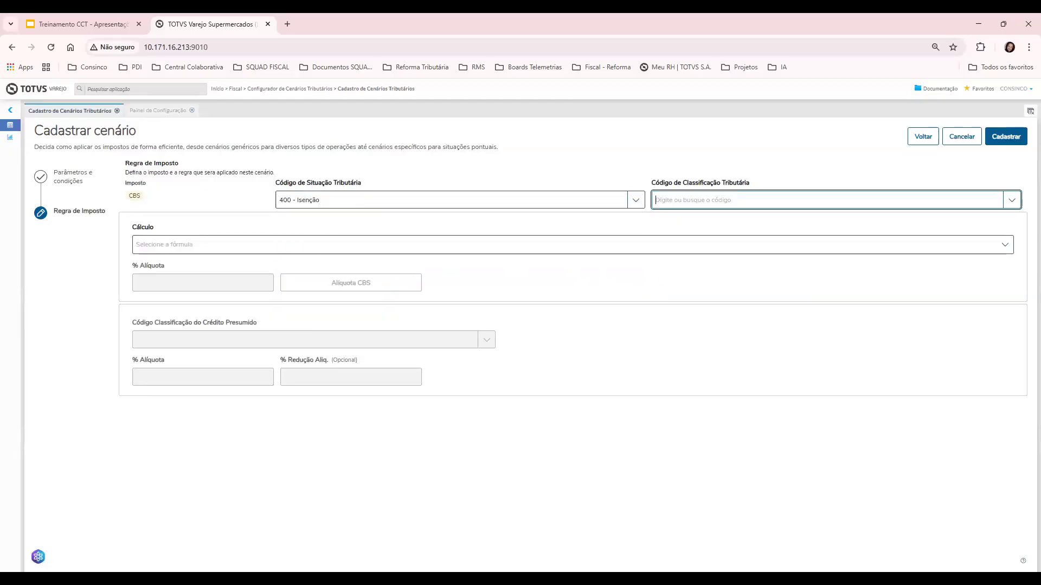
left_click(492, 170)
left_click(637, 200)
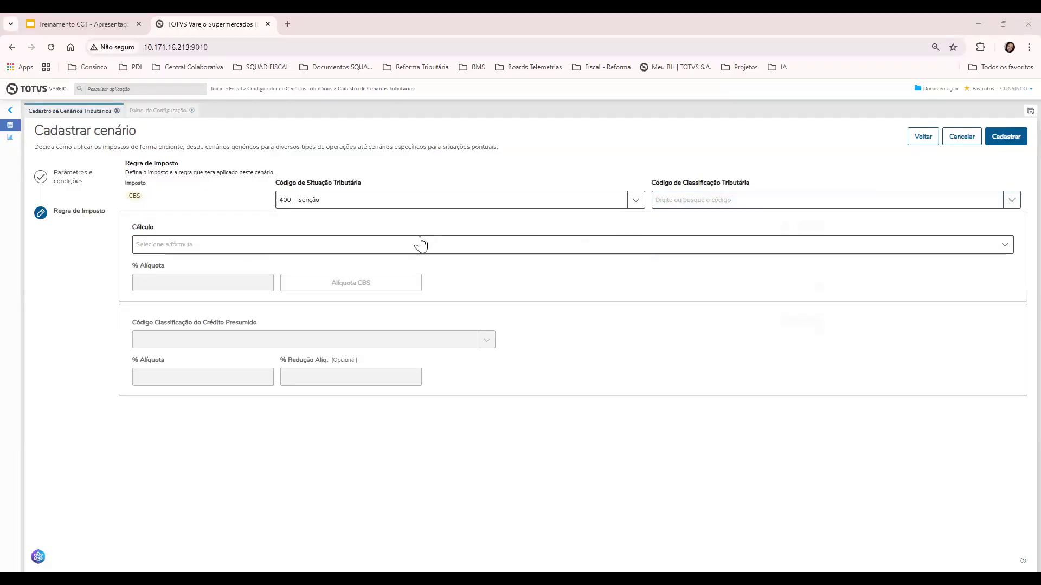
left_click(408, 224)
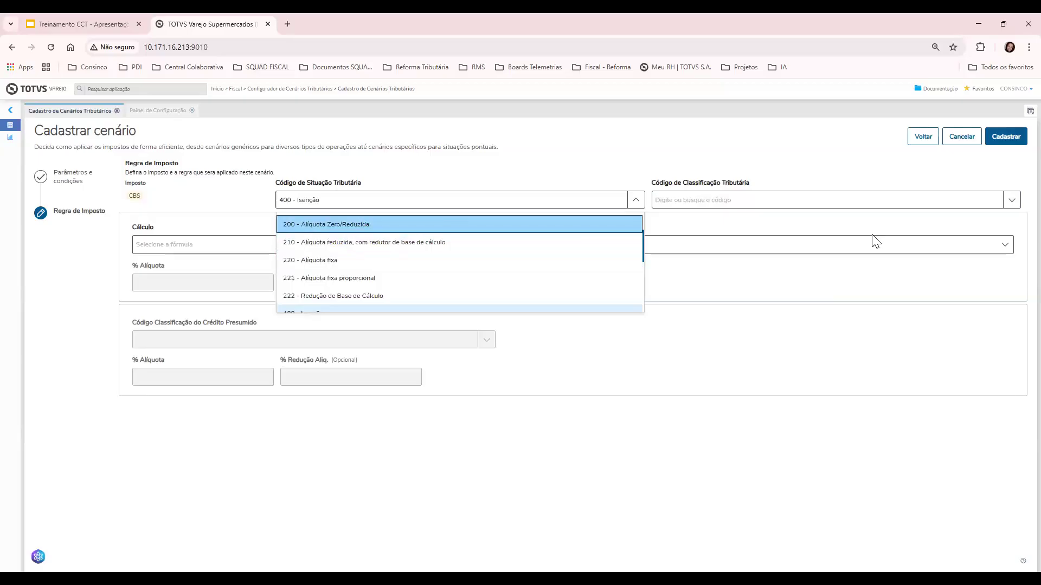
Choose classification 200034 and Fórmula 2, then save the Leite em pó scenario as code 14
left_click(1009, 202)
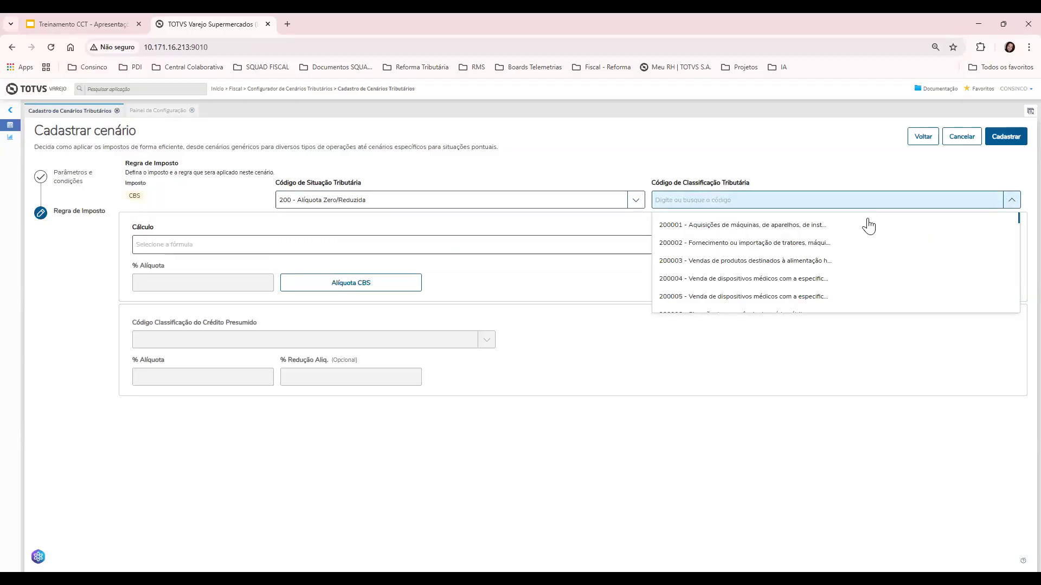
scroll(808, 277, "down", 6)
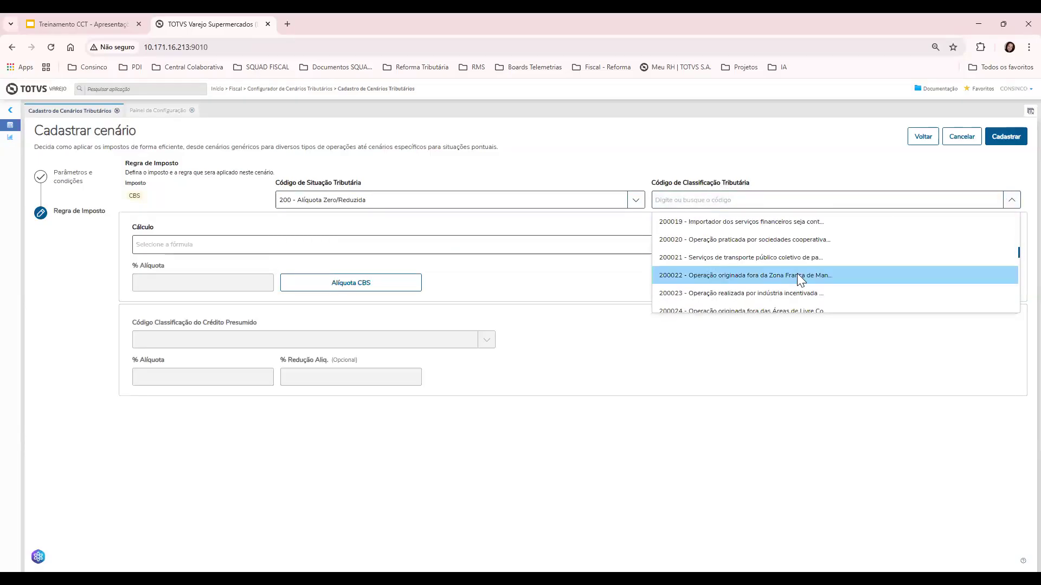
scroll(792, 278, "down", 2)
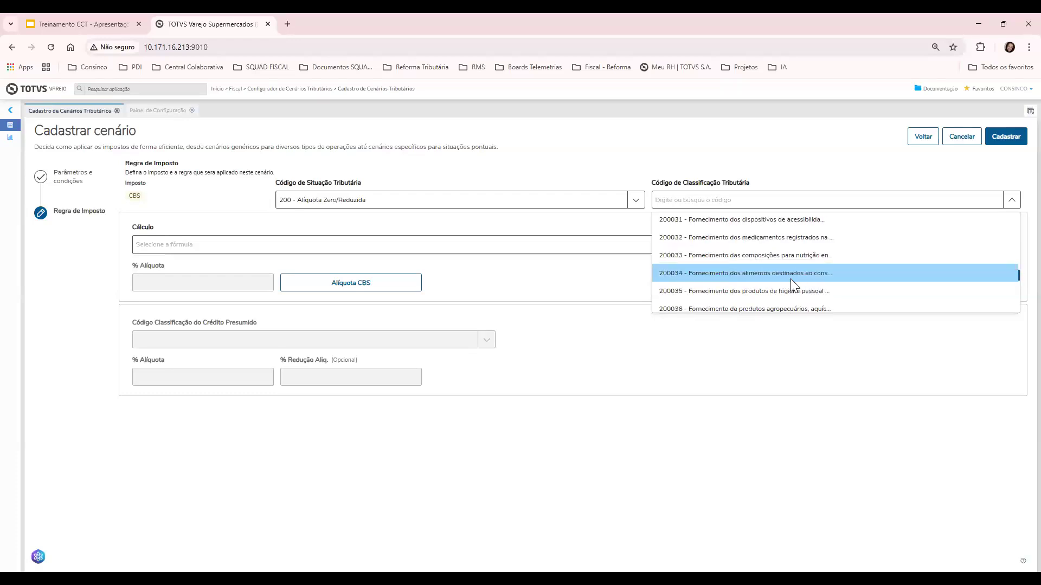
left_click(791, 278)
left_click(627, 247)
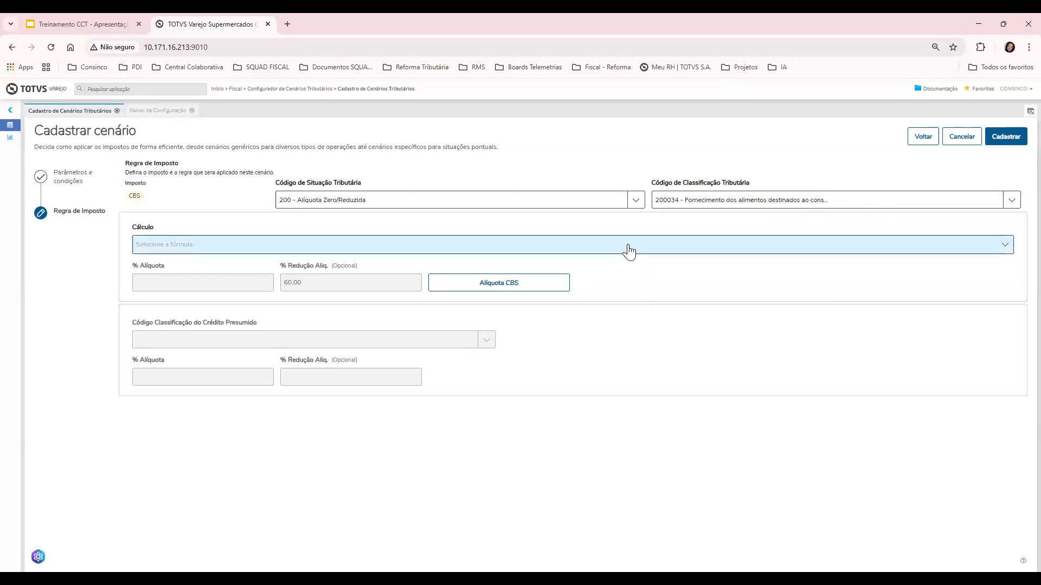
left_click(542, 289)
left_click(1006, 138)
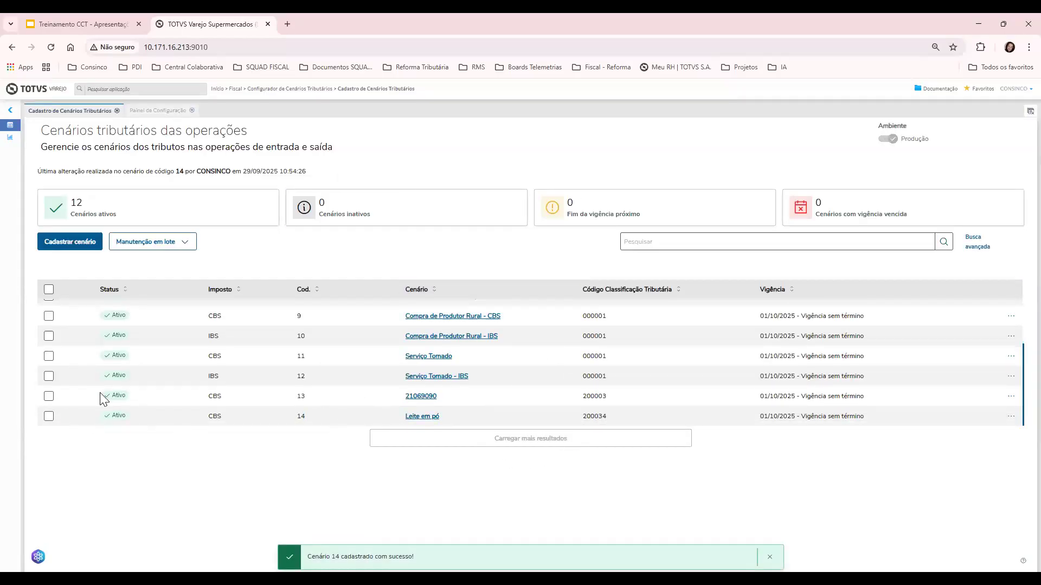
left_click_drag(399, 403, 442, 400)
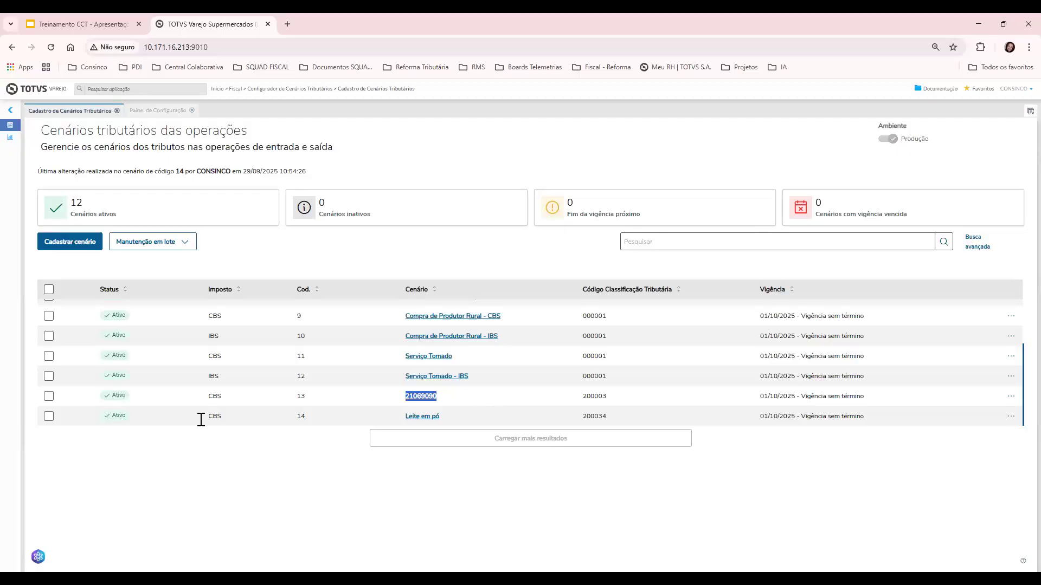
left_click_drag(450, 418, 407, 431)
left_click(389, 423)
left_click_drag(393, 428, 453, 414)
left_click_drag(364, 400, 449, 424)
left_click_drag(381, 401, 448, 404)
left_click(385, 389)
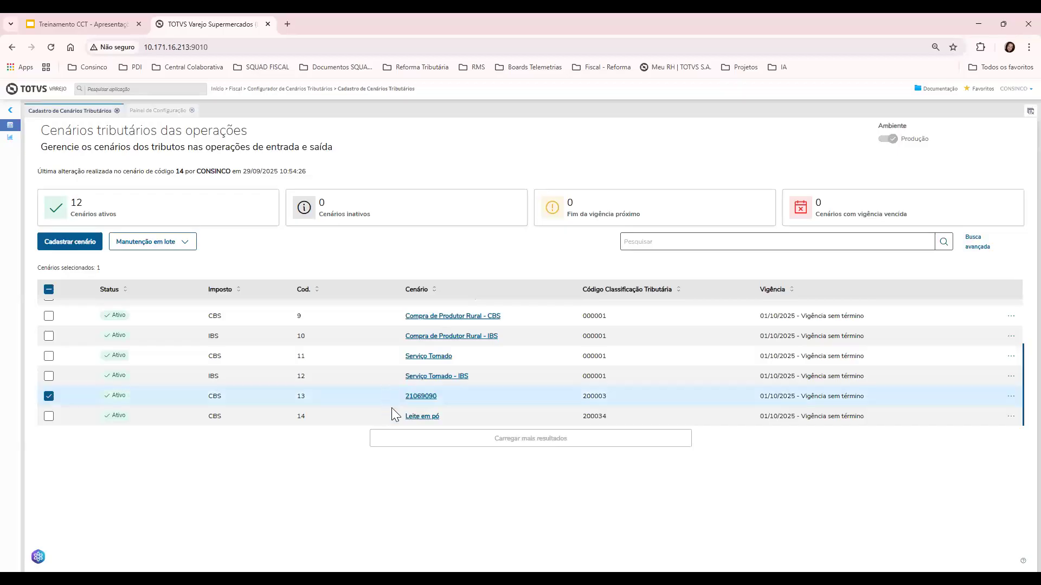
left_click_drag(393, 396, 364, 397)
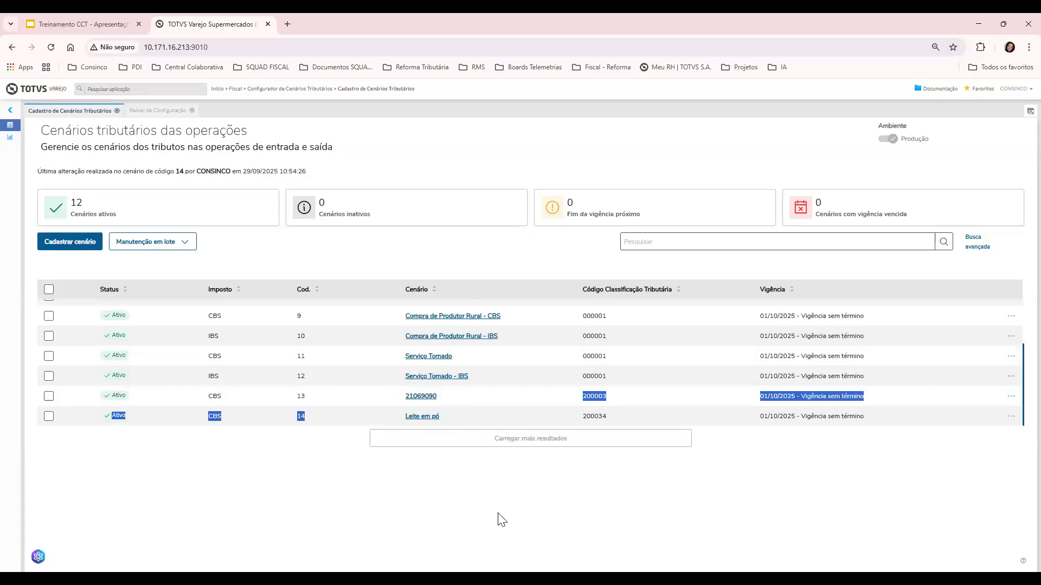
left_click(374, 433)
left_click_drag(400, 416, 441, 421)
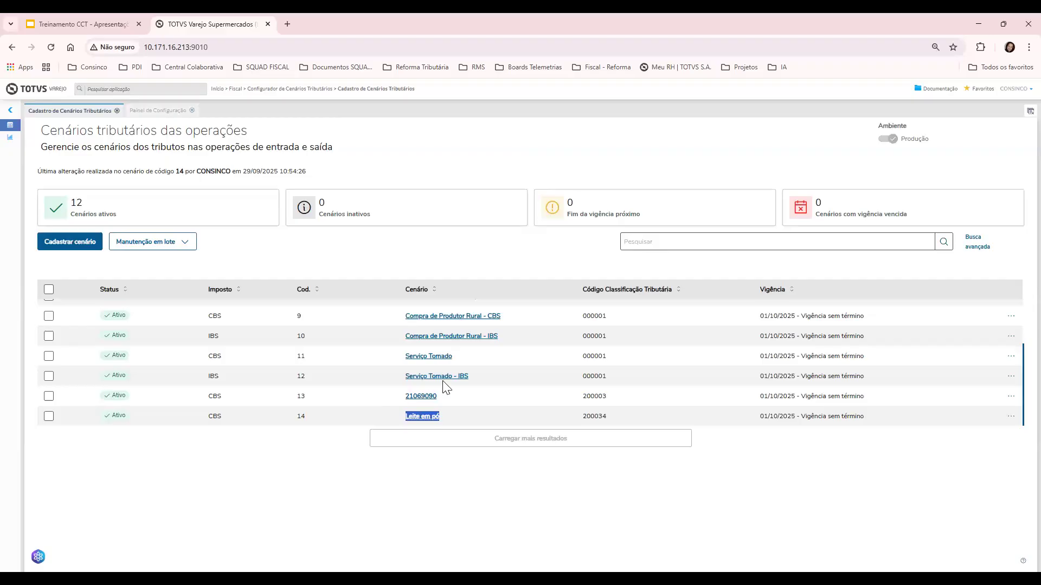
left_click(386, 400)
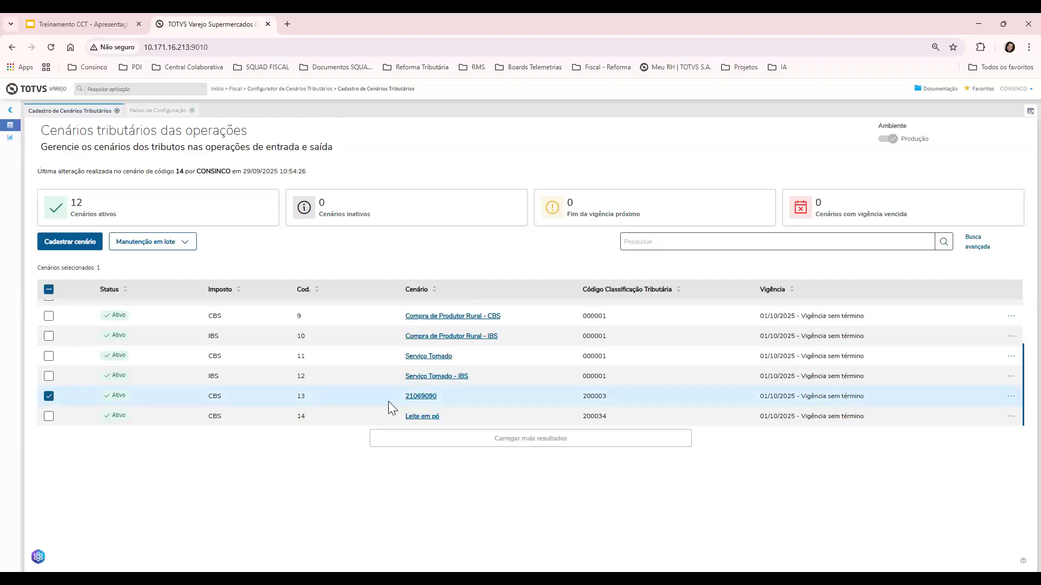
left_click(49, 396)
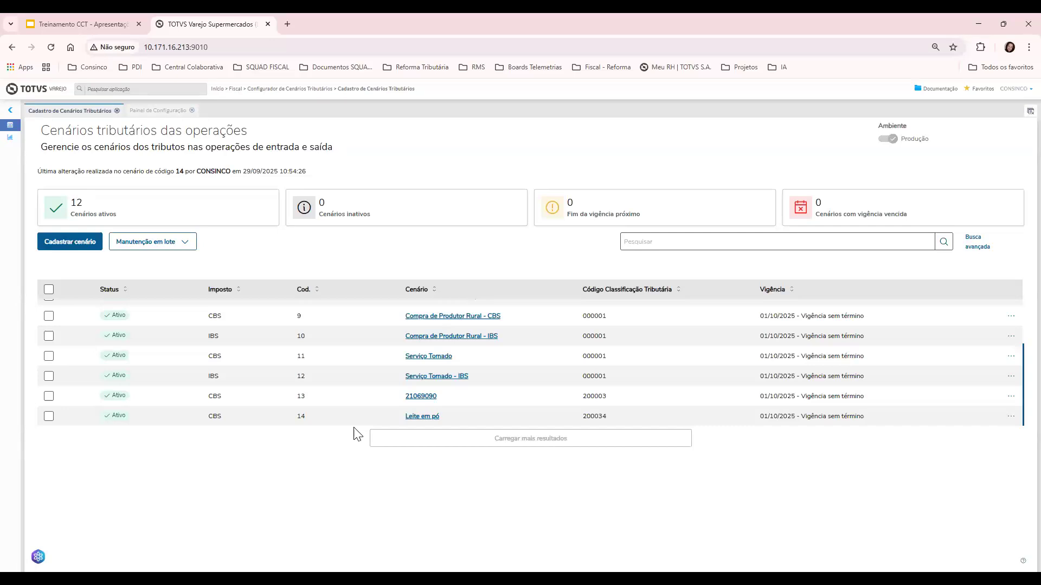
double_click(422, 397)
key("alt+Tab")
scroll(473, 336, "up", 3)
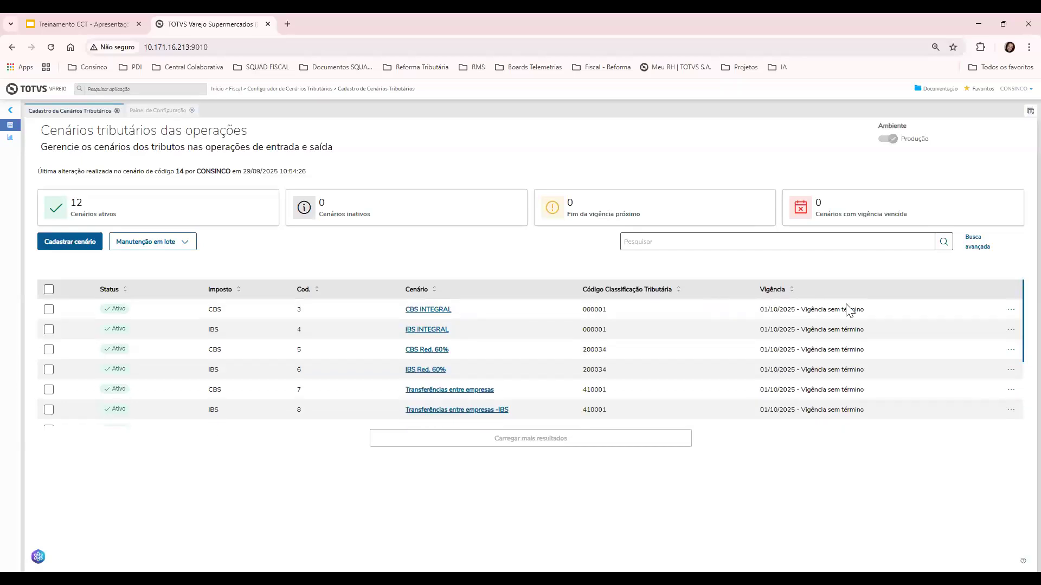
left_click(1011, 314)
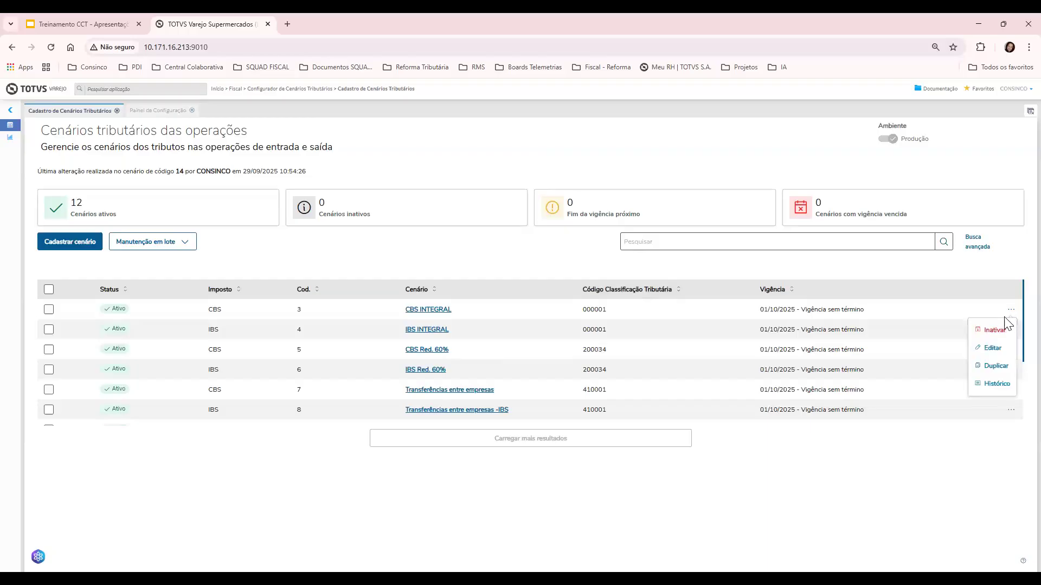
left_click(990, 348)
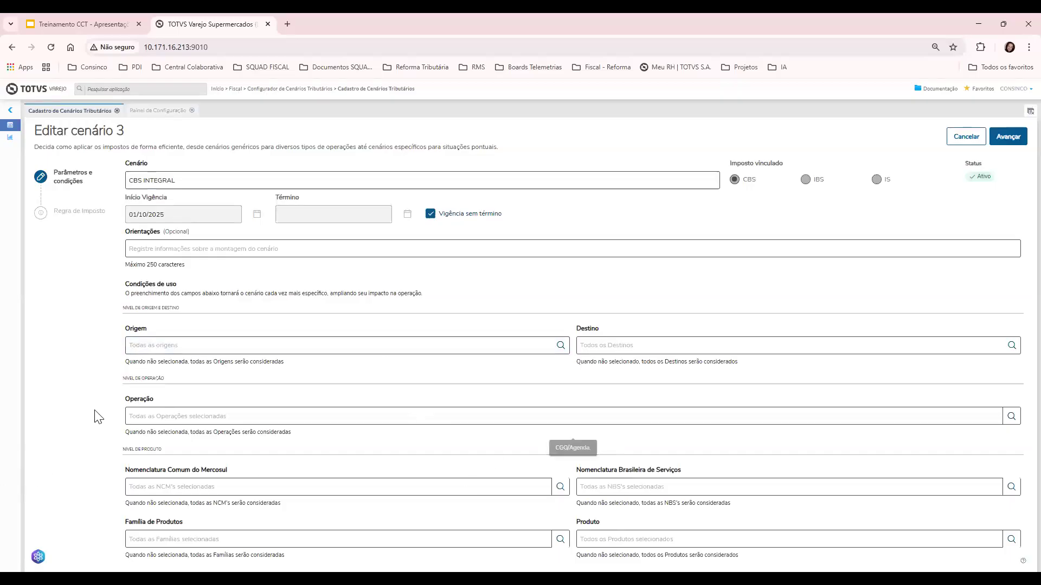
left_click(963, 138)
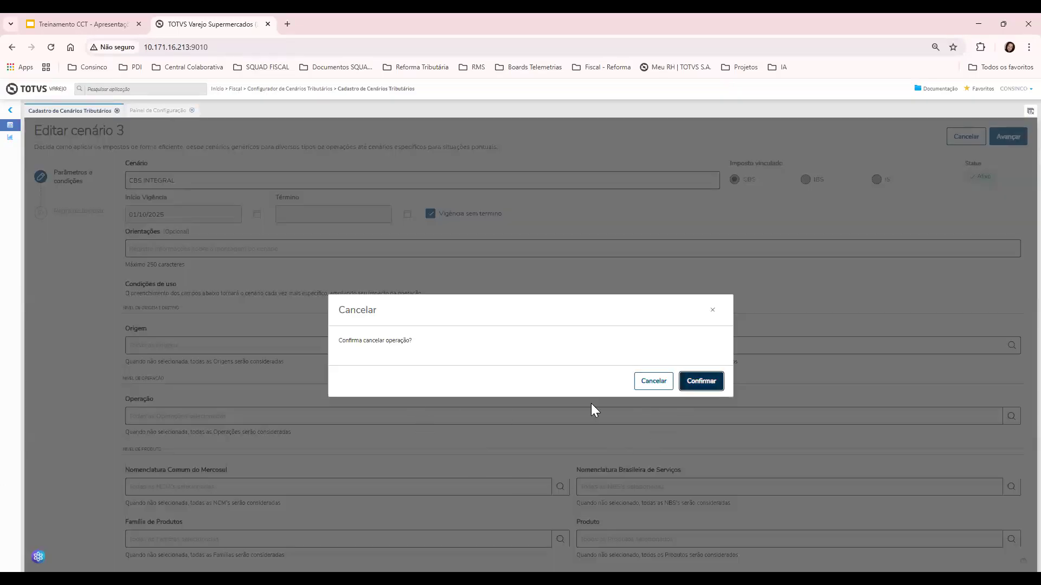
key("Return")
scroll(420, 364, "down", 5)
scroll(420, 364, "up", 4)
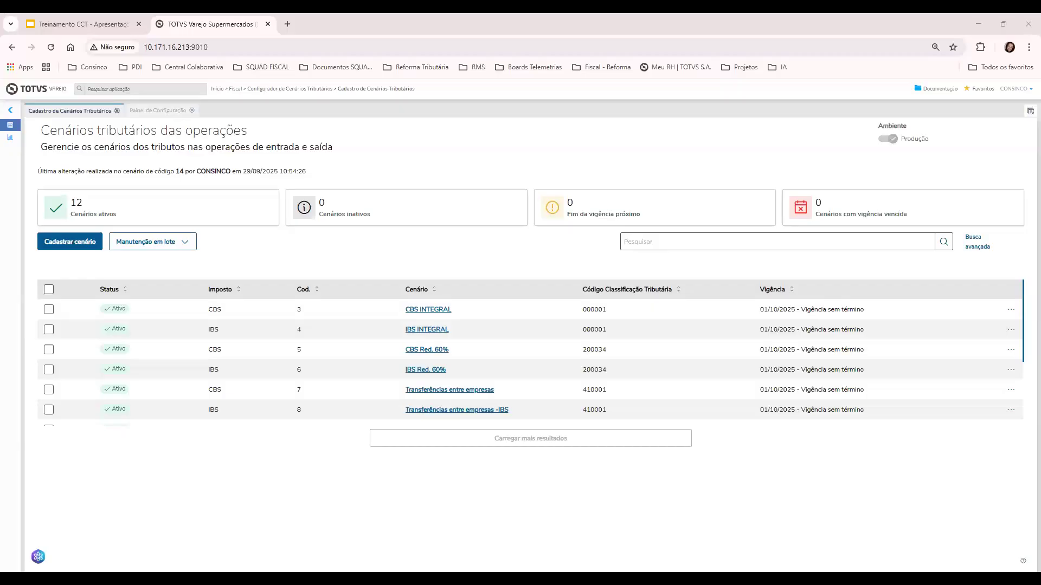
scroll(517, 362, "down", 3)
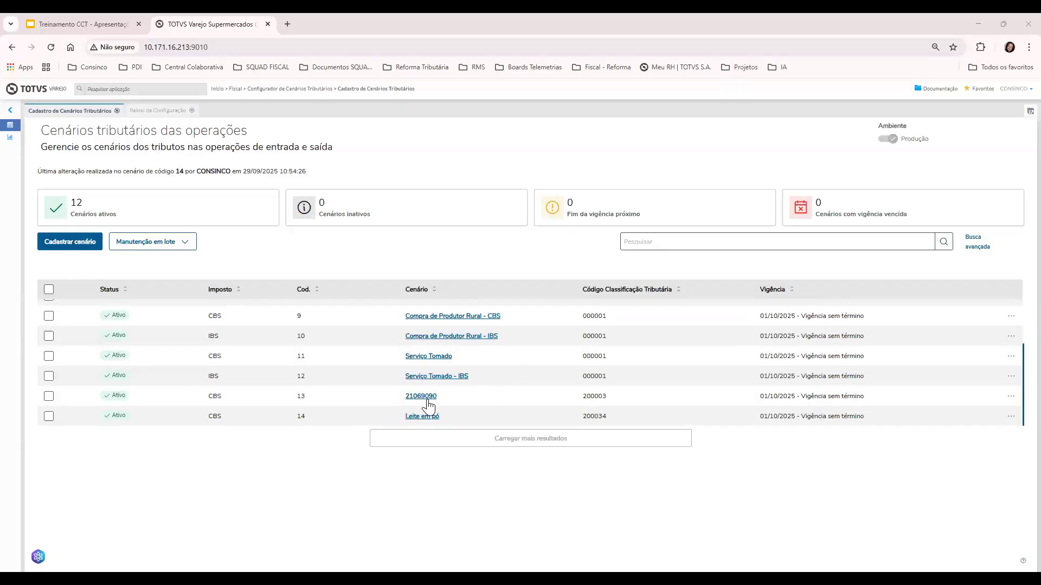
left_click(1011, 395)
left_click(992, 434)
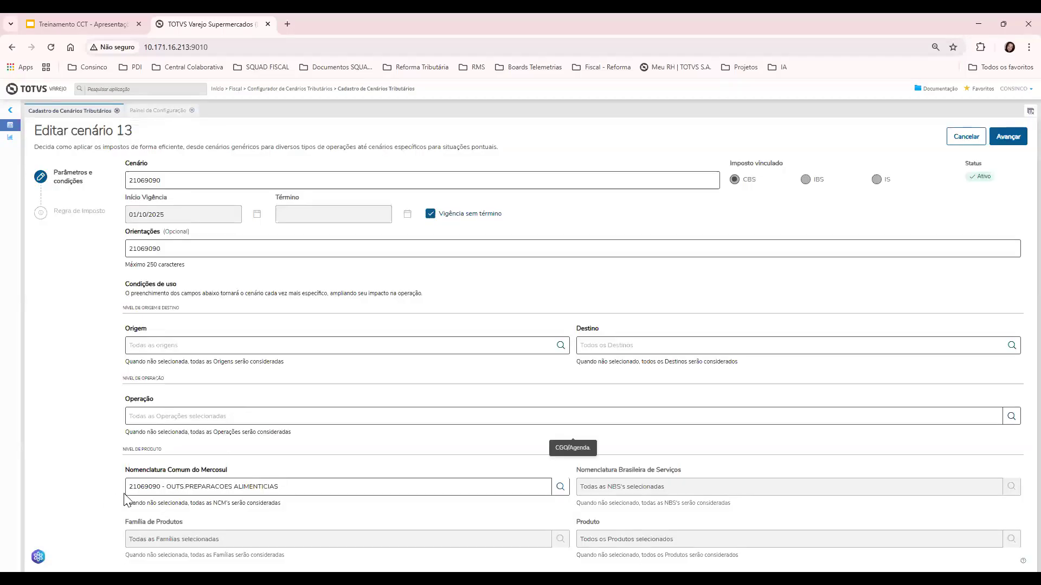
left_click_drag(128, 489, 307, 488)
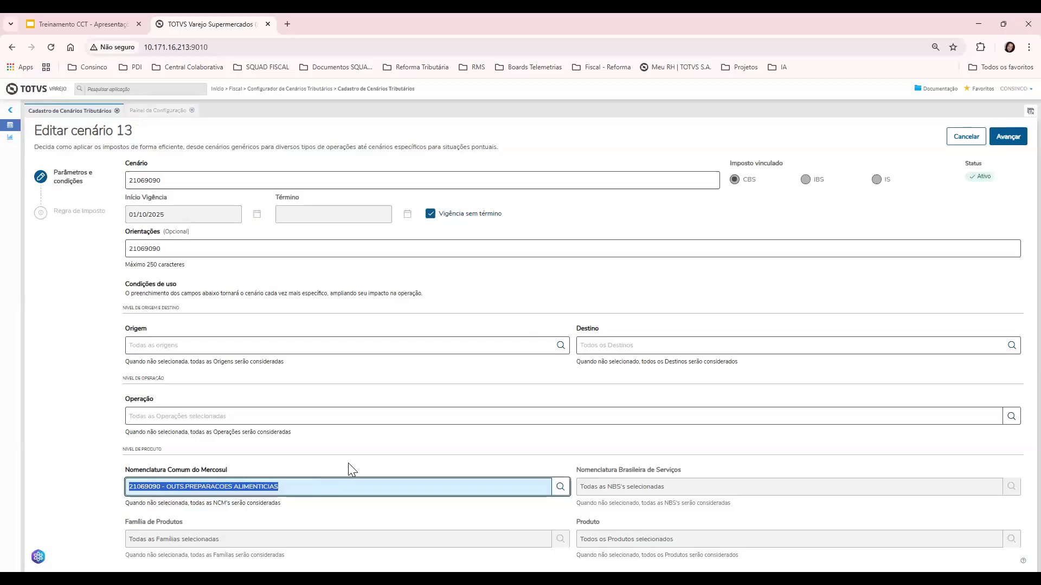
left_click(957, 138)
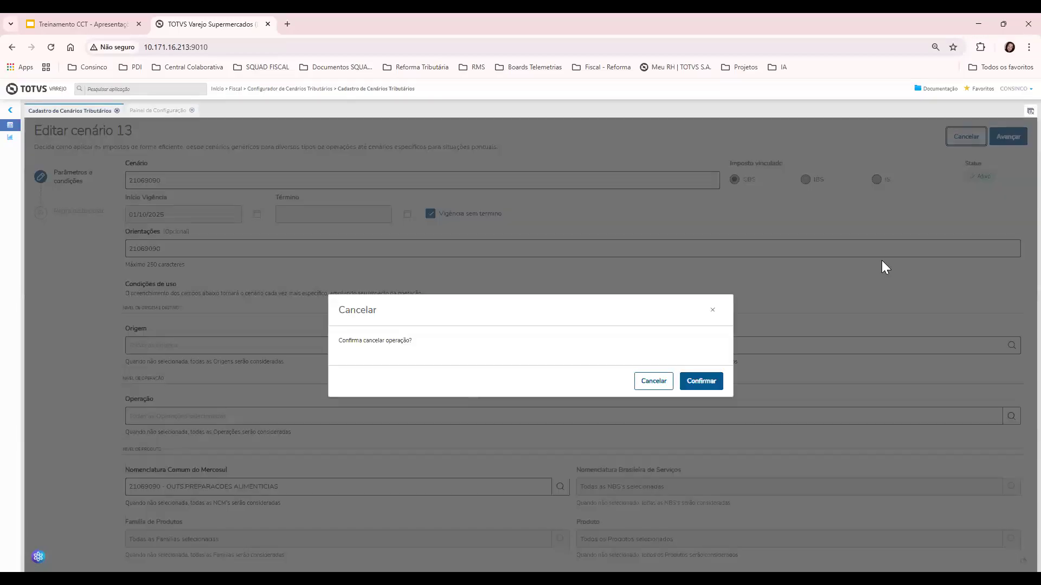
left_click(701, 387)
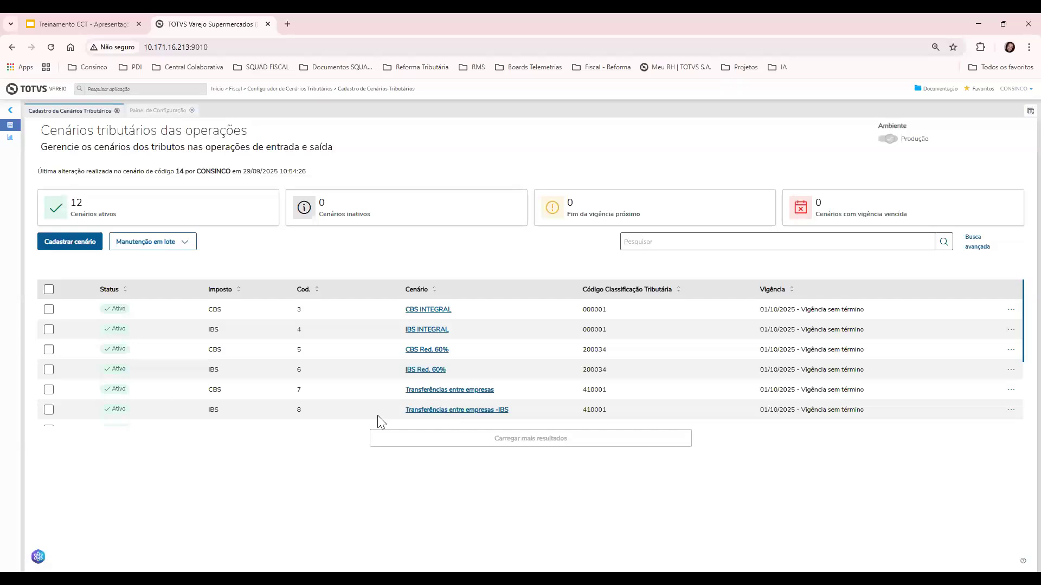
scroll(518, 356, "down", 3)
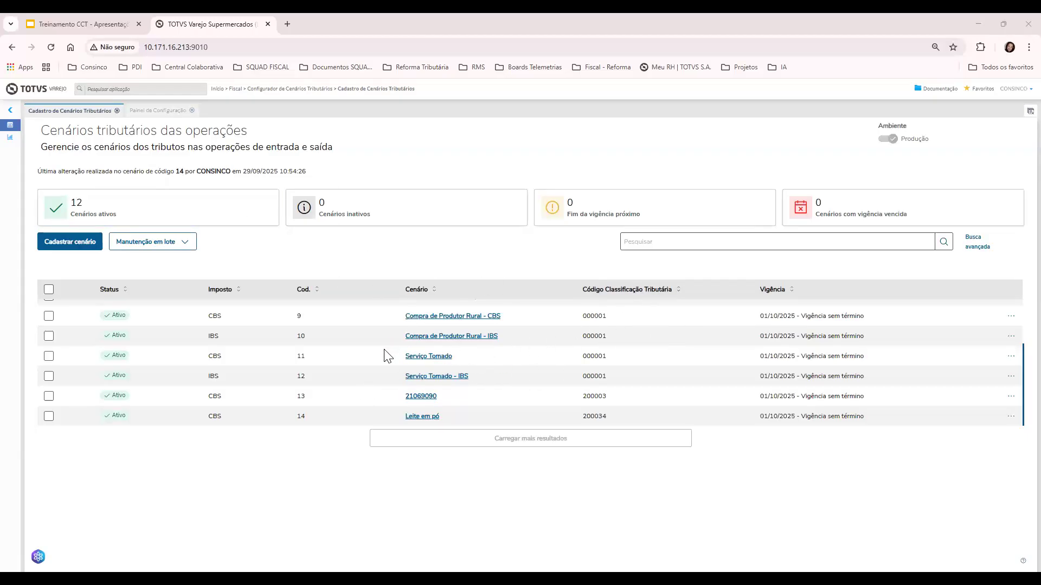
Scroll up the scenario list, then switch to the training deck's Cenários slide
scroll(389, 379, "up", 3)
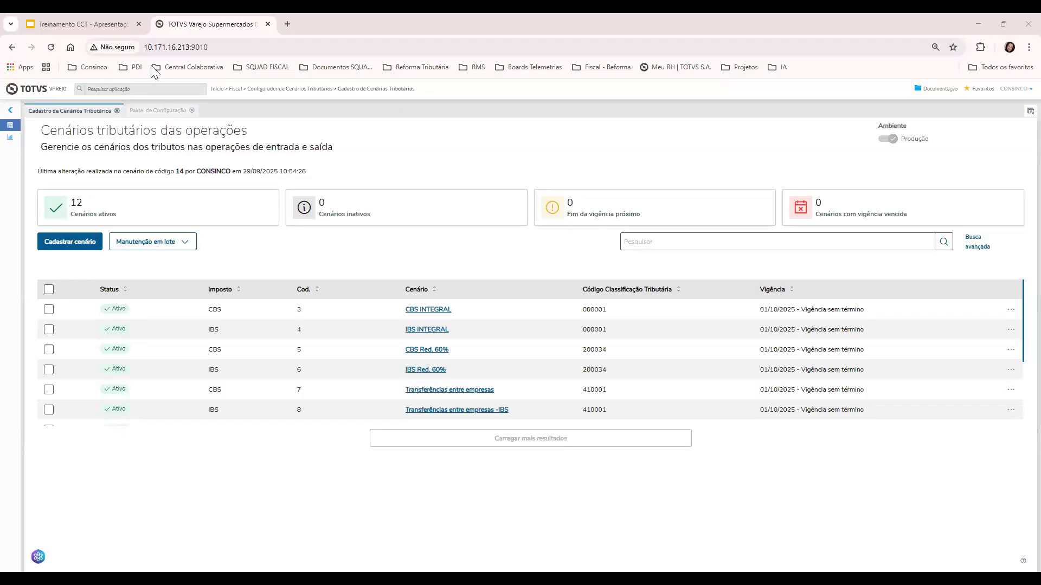
left_click(112, 19)
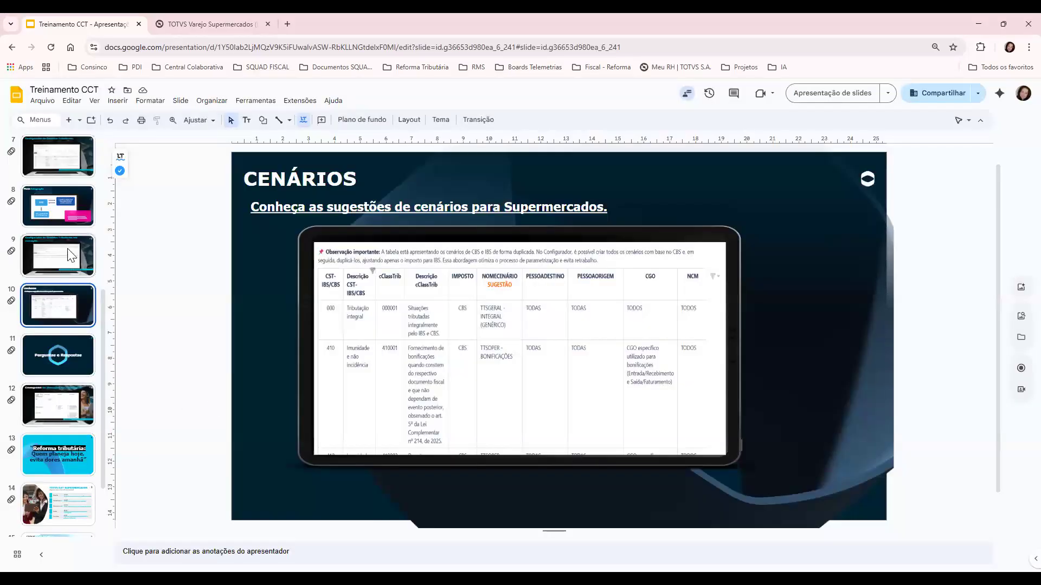
Return from the Cenários slide to the TOTVS Varejo tax scenarios list showing 12 scenarios
left_click(167, 25)
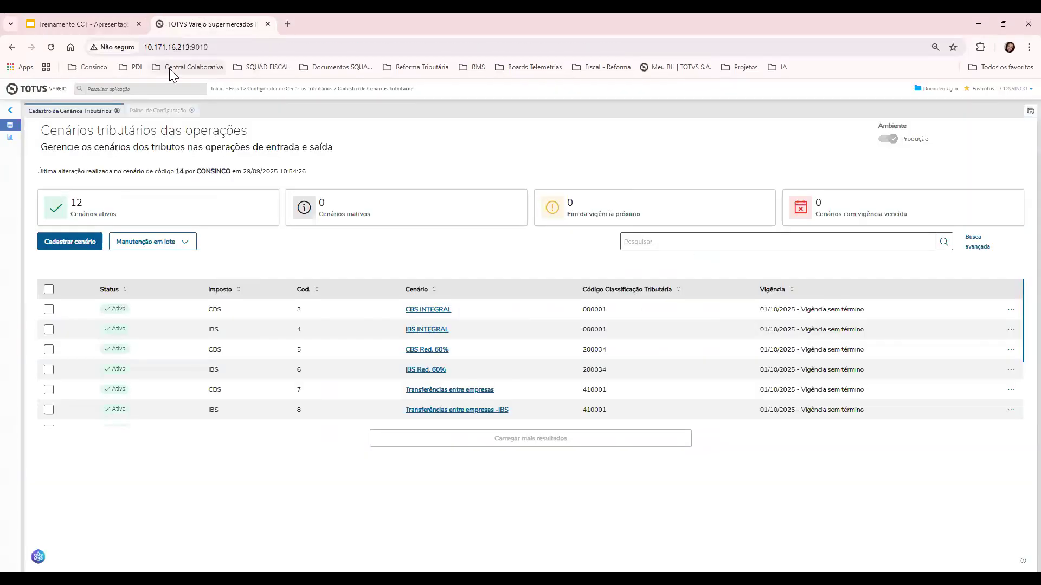
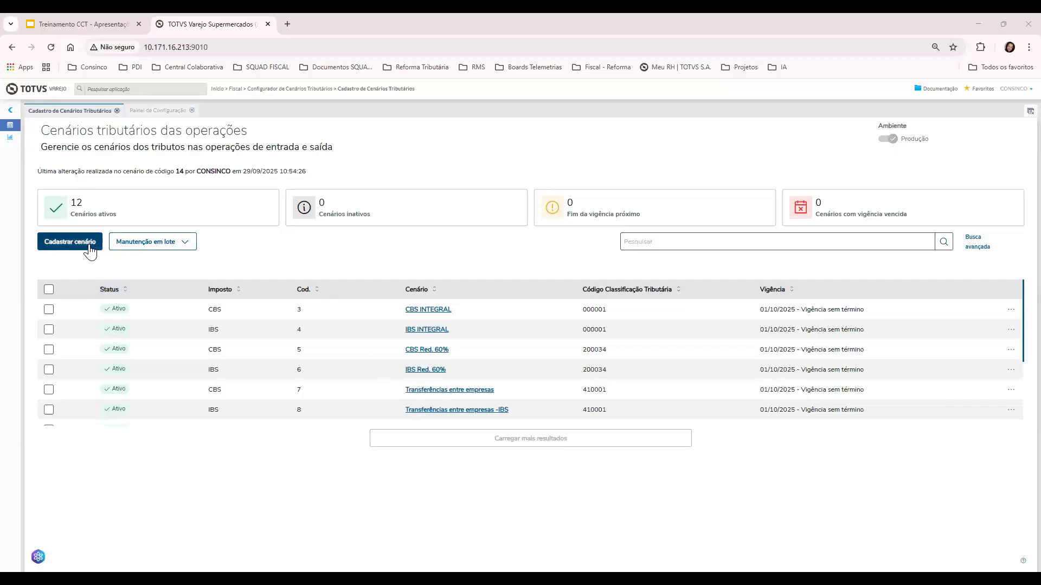
Start a new scenario named IBS Integral, with matching guidance notes, linked to the IBS tax
left_click(70, 242)
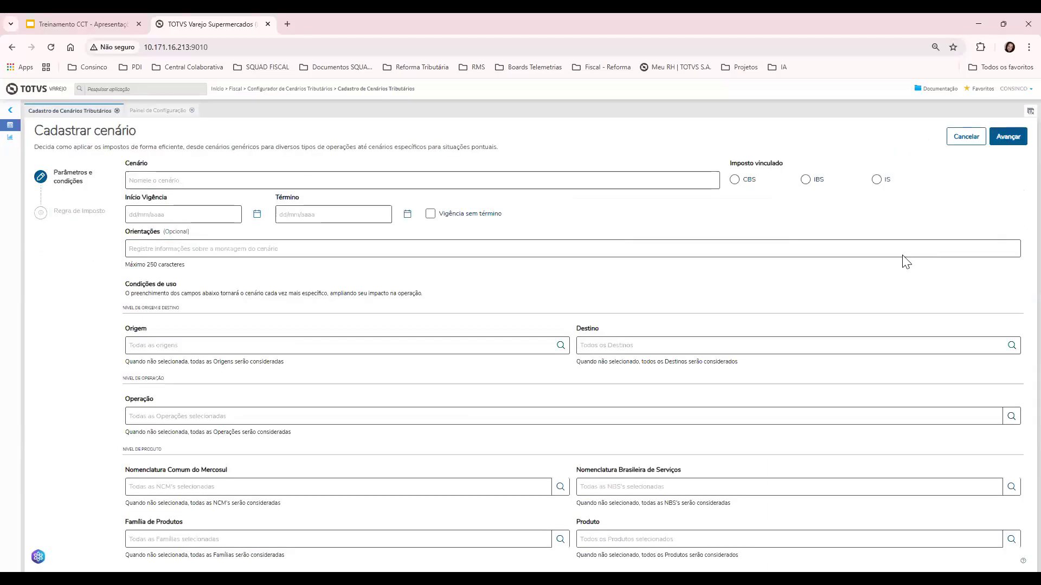
left_click(443, 182)
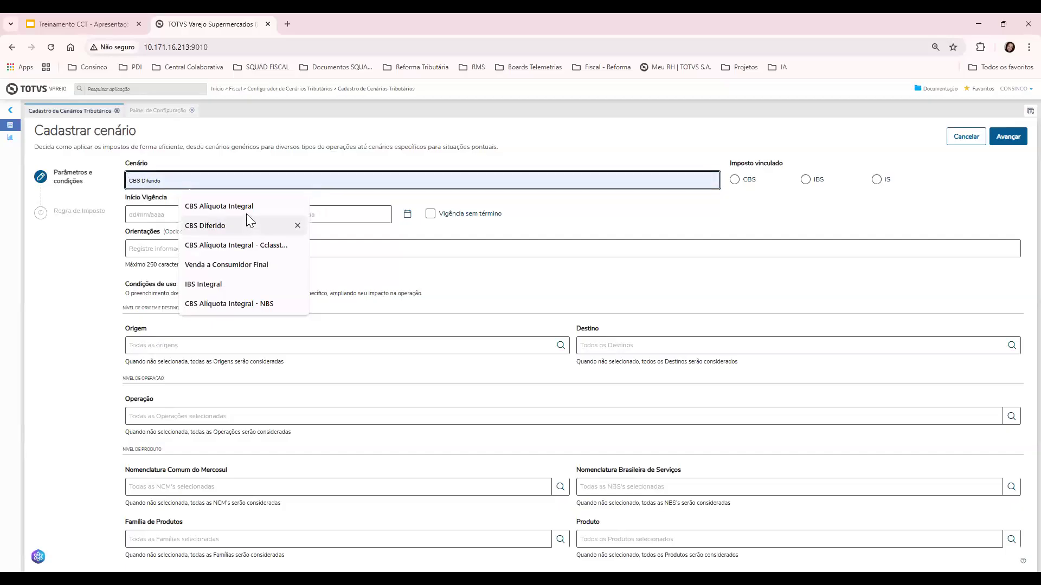
left_click(220, 284)
left_click(206, 172)
key("ctrl+c")
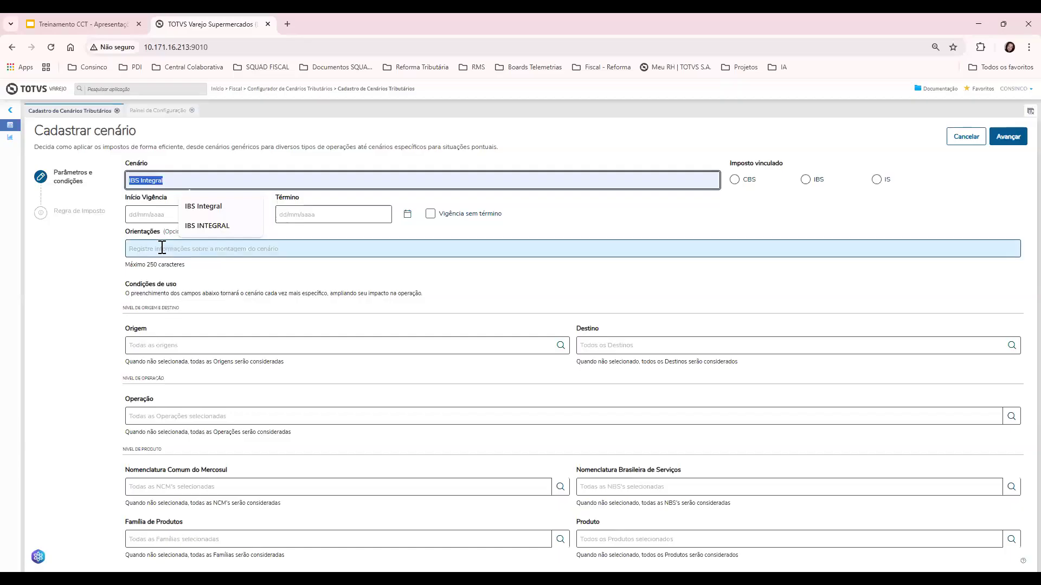
left_click(161, 248)
key("ctrl+v")
left_click(806, 180)
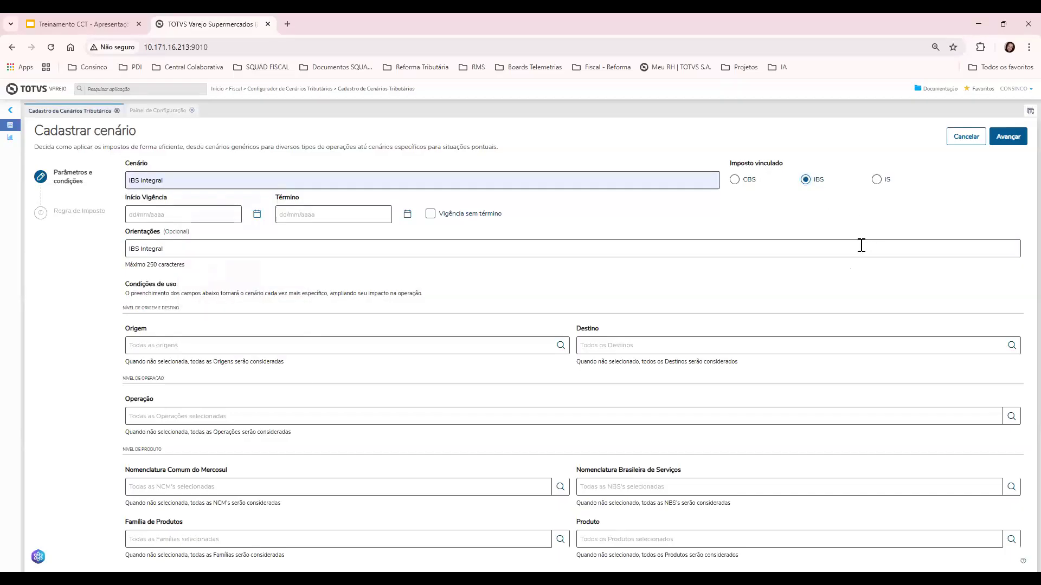
Set validity from 01/10/2025 with no end date and advance to the tax rule step
left_click(1009, 138)
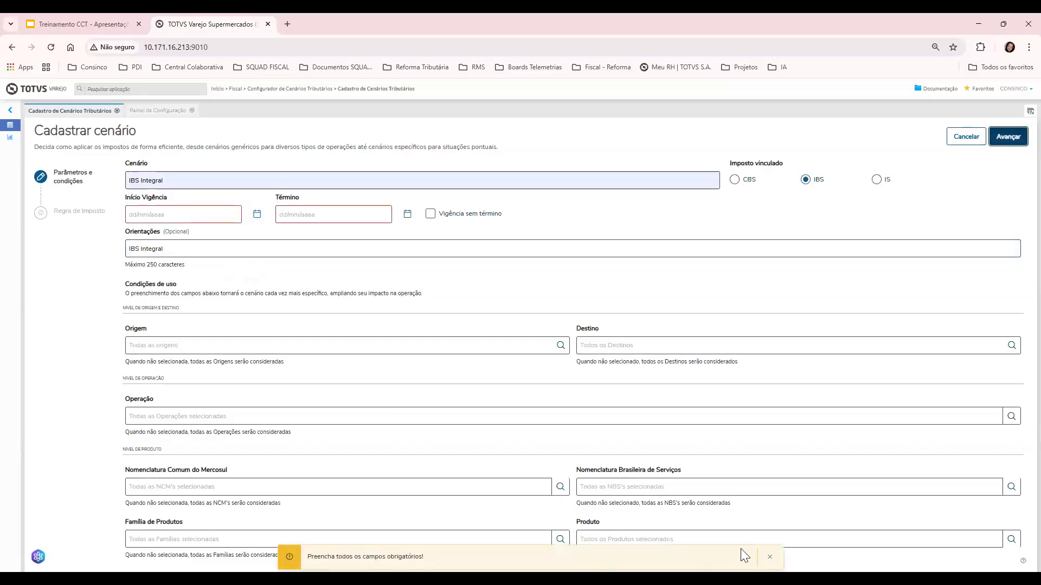
left_click(184, 212)
left_click(195, 262)
left_click(355, 217)
left_click(430, 214)
left_click(997, 138)
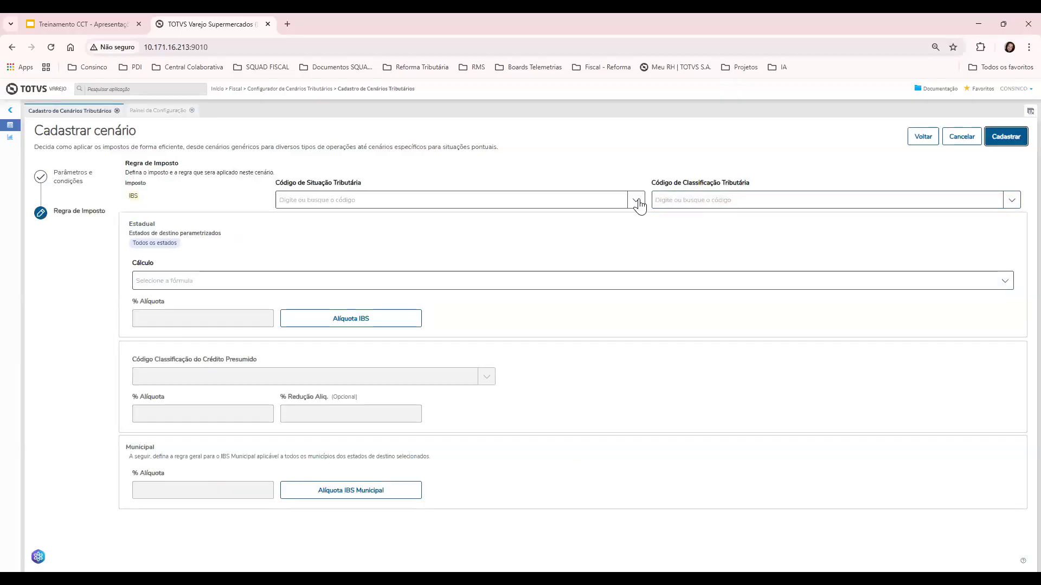
Pick 620 - Tributação monofásica as the situation code, leaving the classification unchosen
left_click(637, 201)
scroll(577, 239, "down", 3)
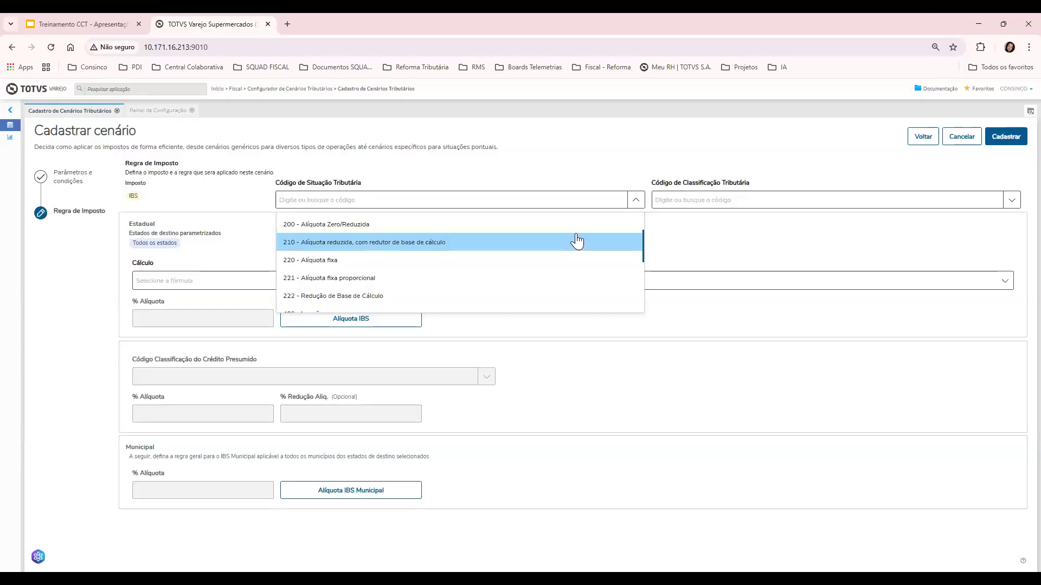
scroll(577, 241, "down", 2)
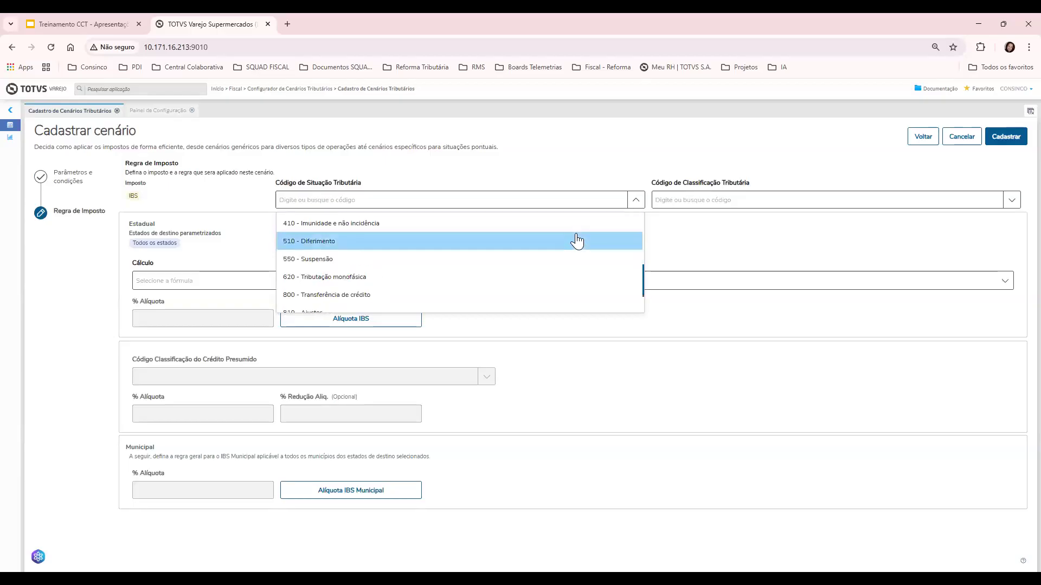
scroll(578, 241, "down", 1)
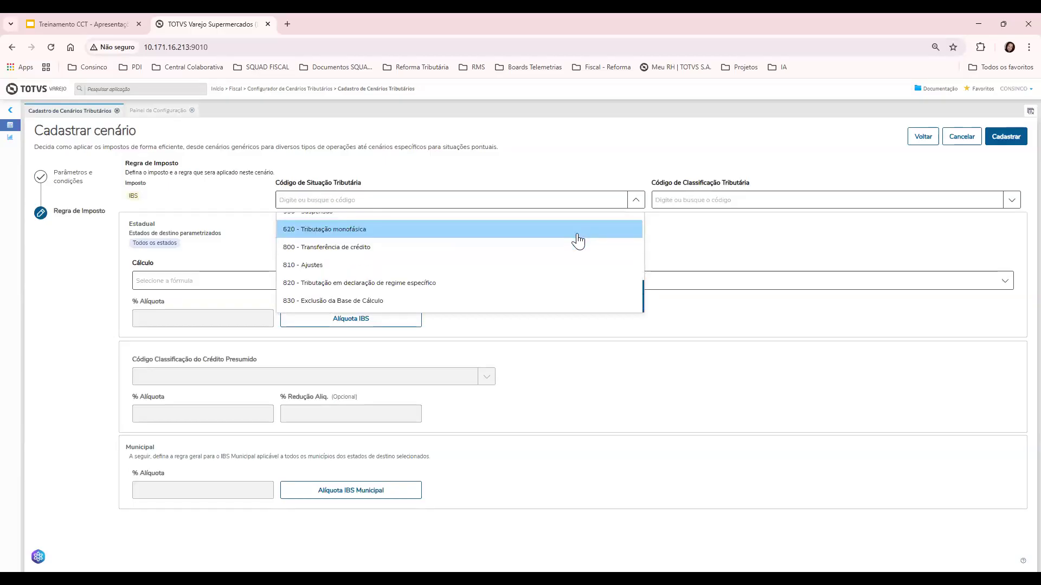
scroll(578, 242, "up", 2)
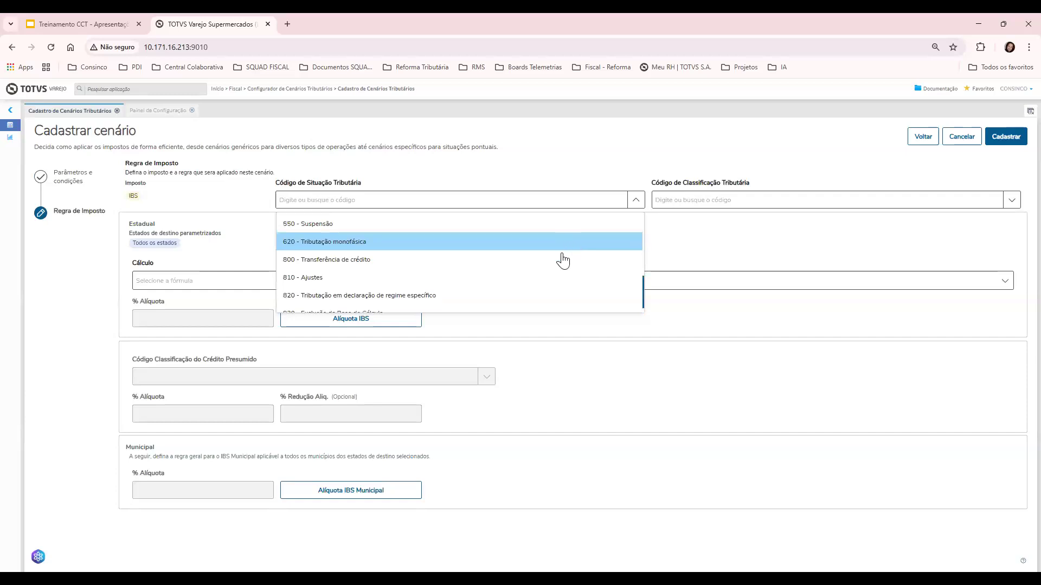
left_click(526, 294)
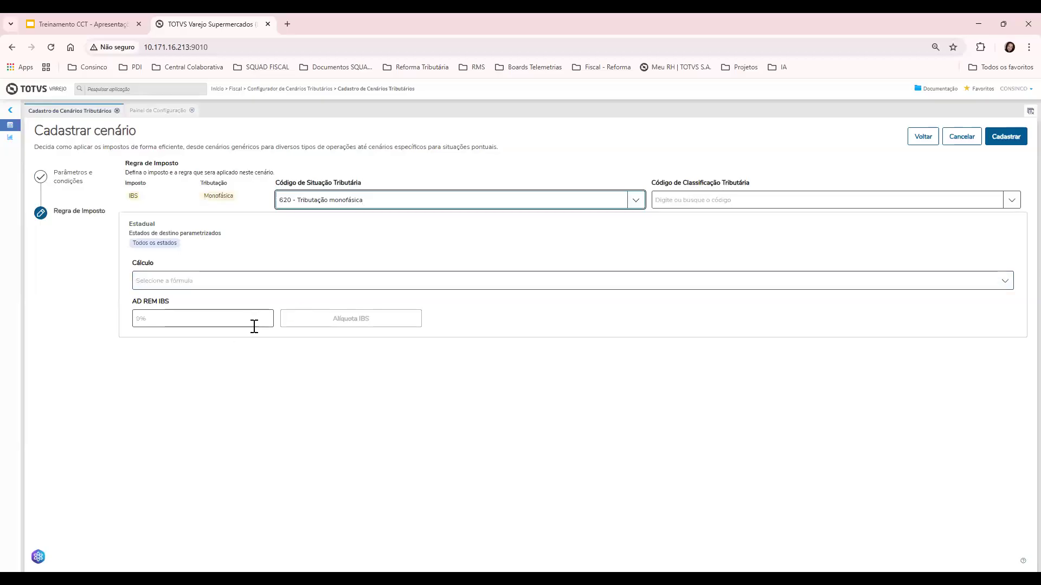
left_click(835, 199)
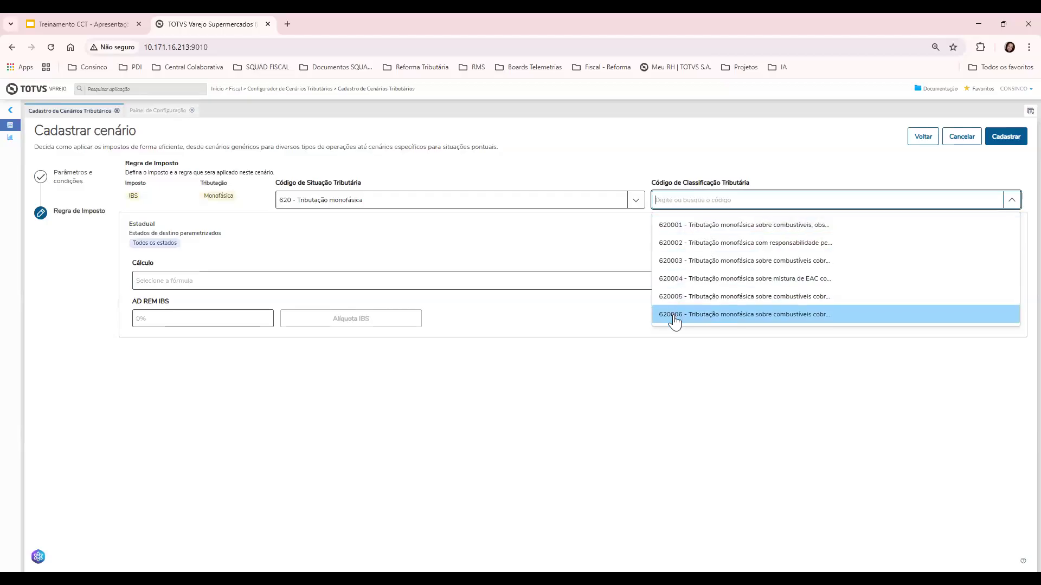
left_click(595, 245)
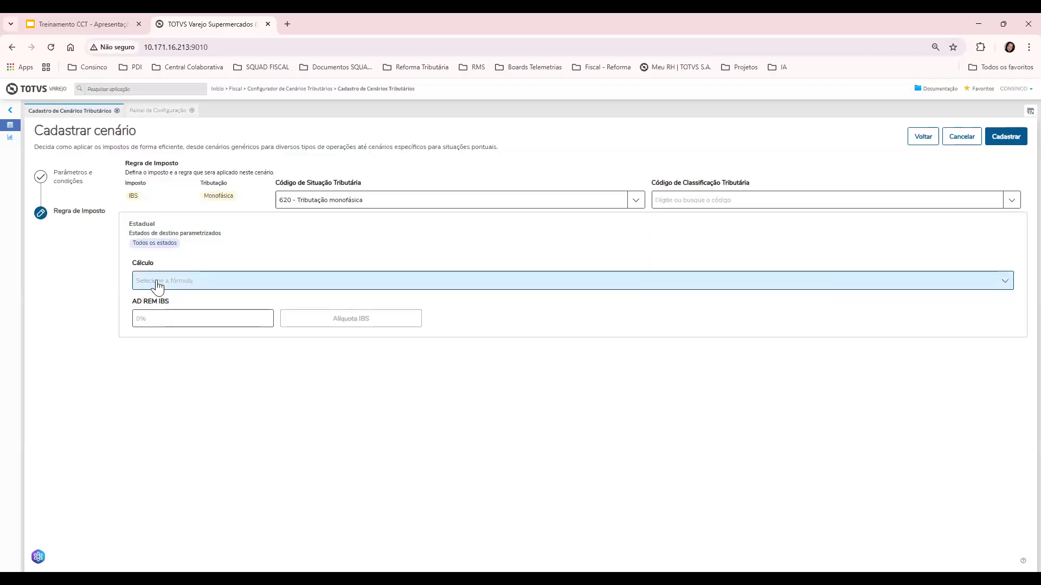
Choose the Monofásico : QUANTIDADE * ADREM formula, leave AD REM IBS empty, and cancel the registration
left_click(157, 286)
left_click(155, 309)
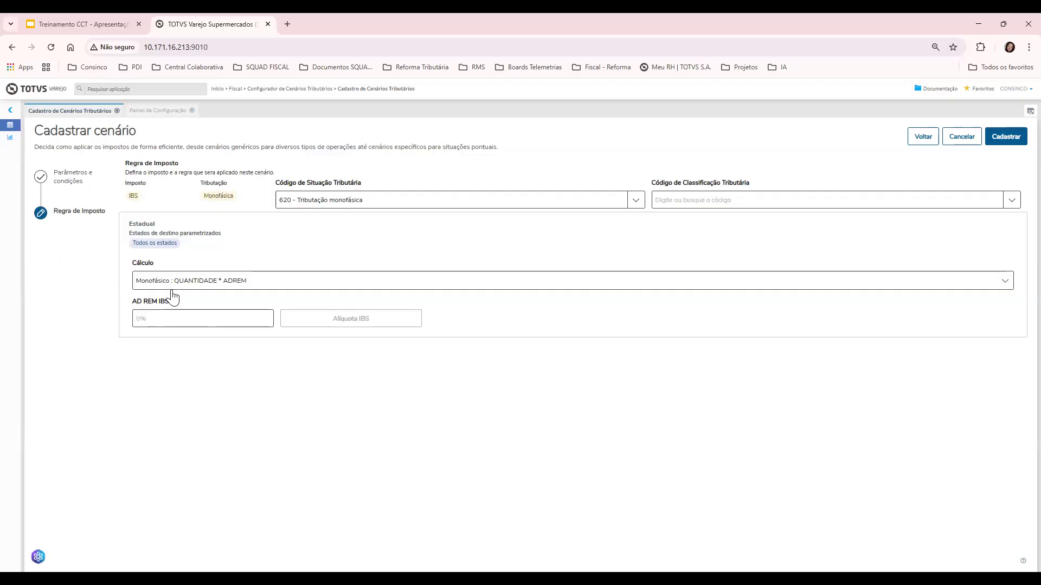
left_click(179, 314)
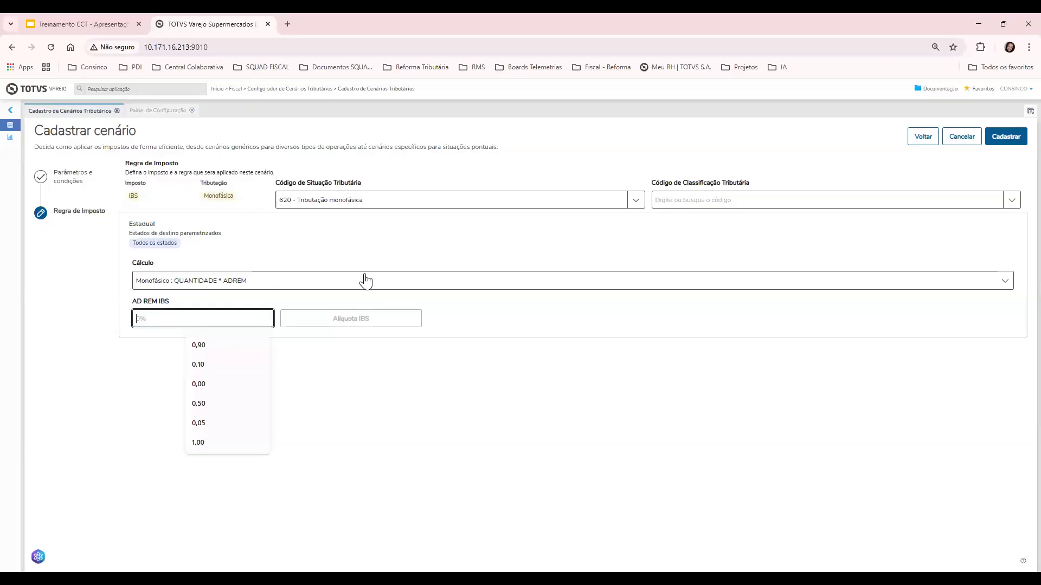
left_click(428, 252)
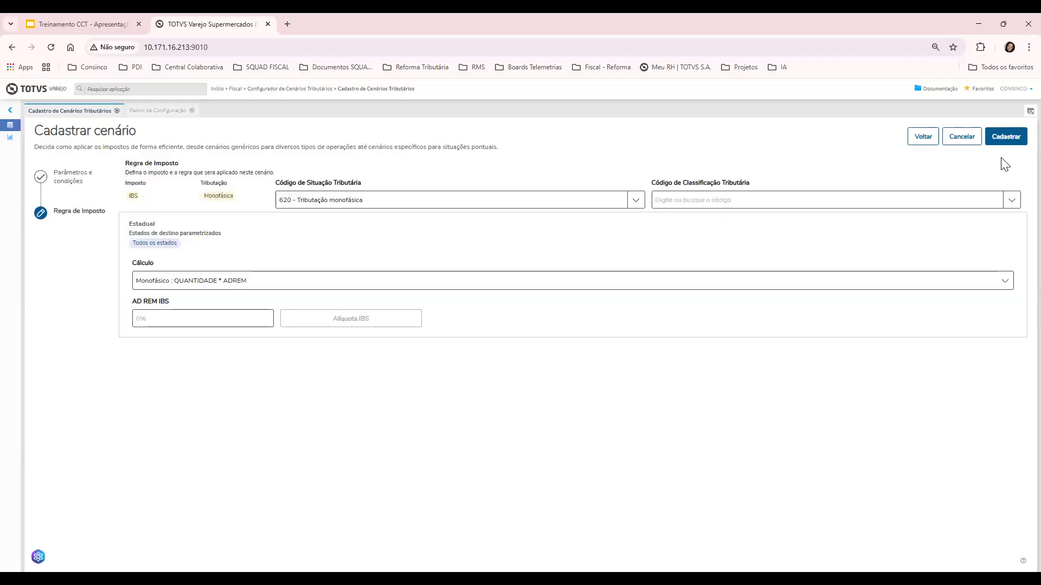
left_click(955, 140)
Confirm discarding the IBS Integral scenario to return to the list of 12 scenarios
left_click(698, 385)
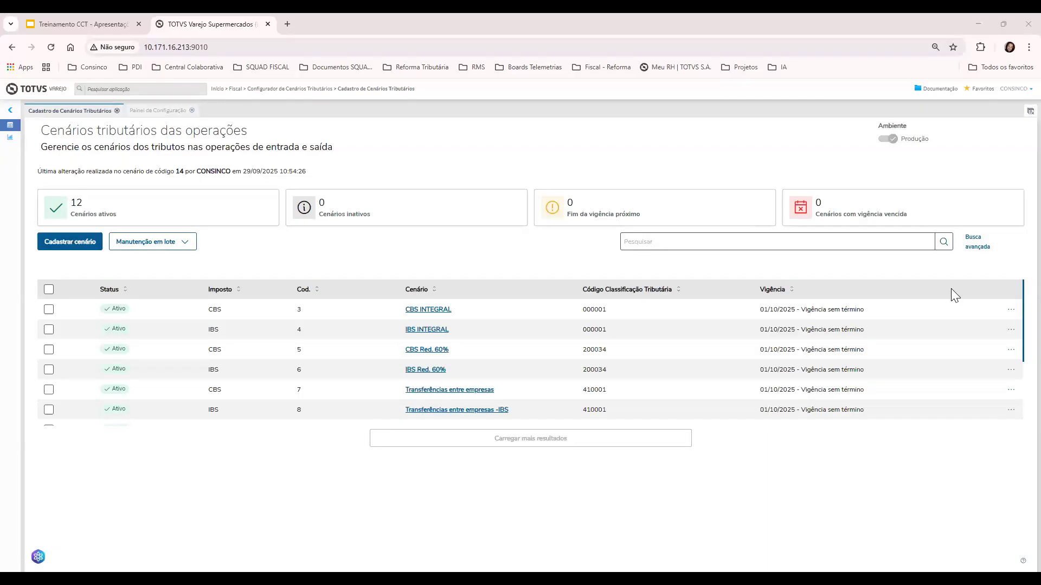
Open scenario 3, CBS INTEGRAL, for editing, leaving its Operação condition empty
left_click(1009, 313)
left_click(991, 347)
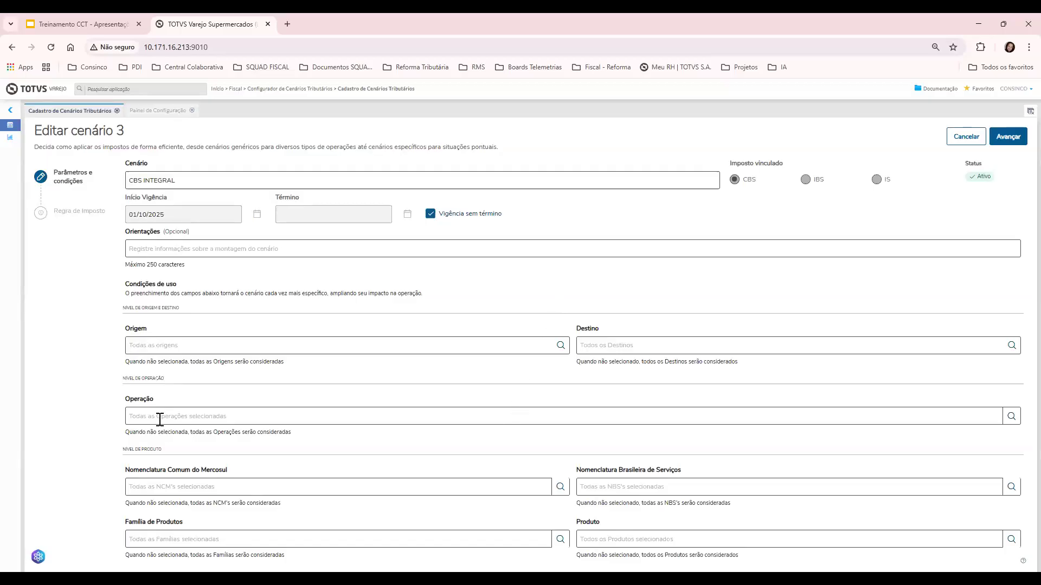
left_click(187, 422)
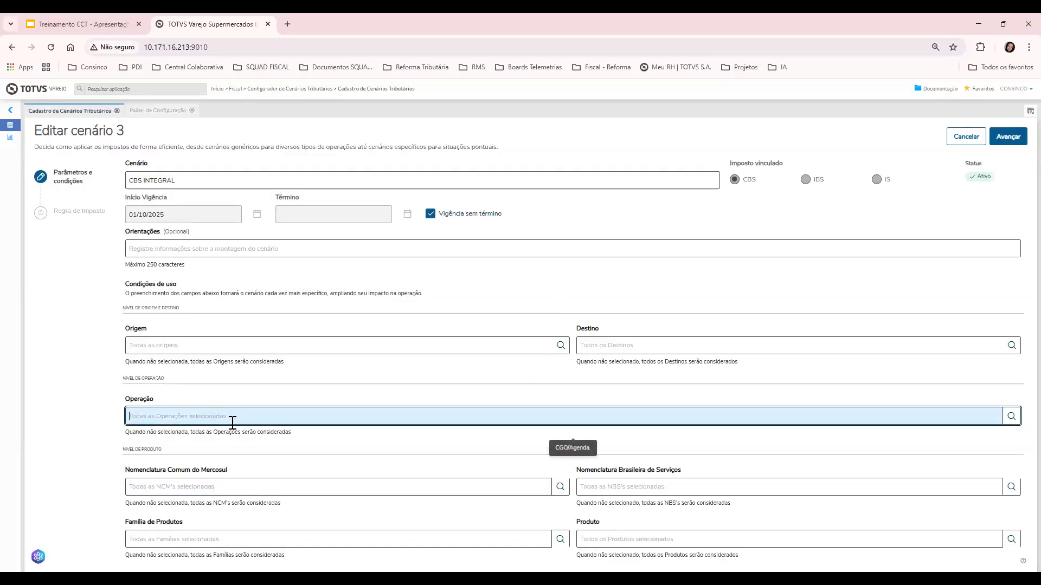
left_click(60, 404)
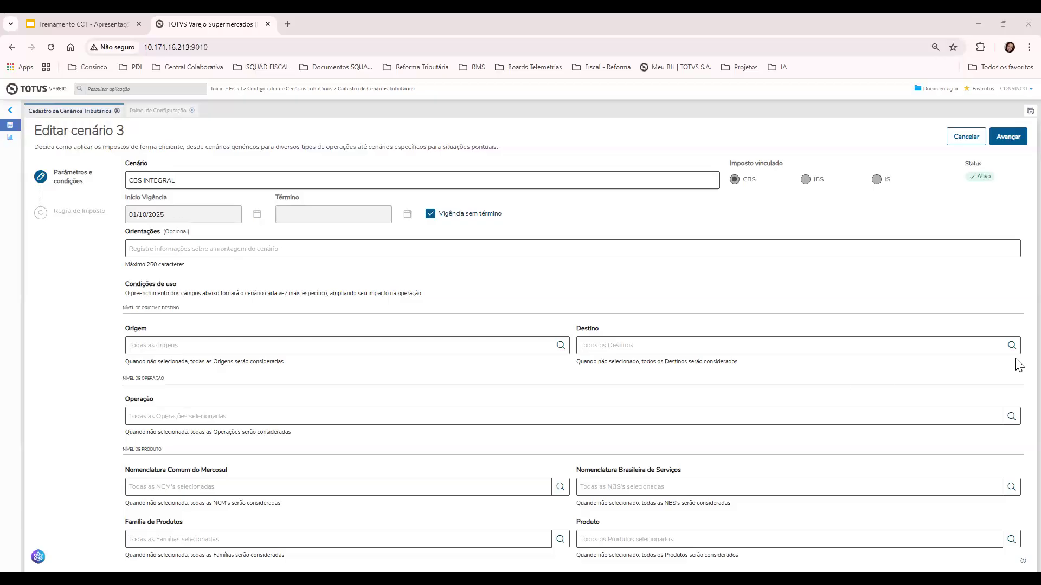
Back out of cancelling the edit and advance scenario 3 to its tax rule step
left_click(968, 146)
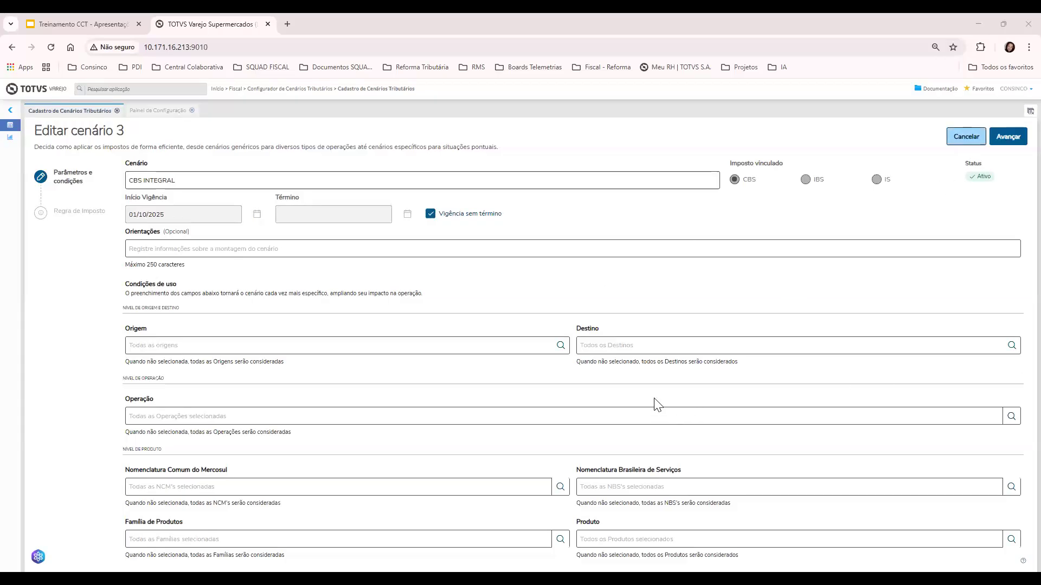
left_click(653, 379)
left_click(1008, 137)
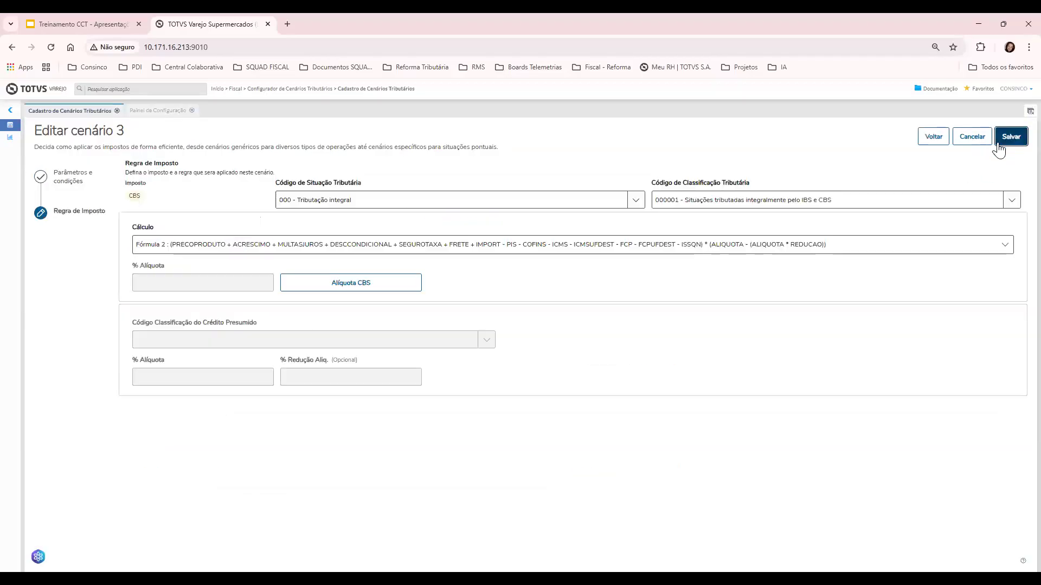
Switch the CBS calculation formula to Crédito Presumido
left_click(490, 250)
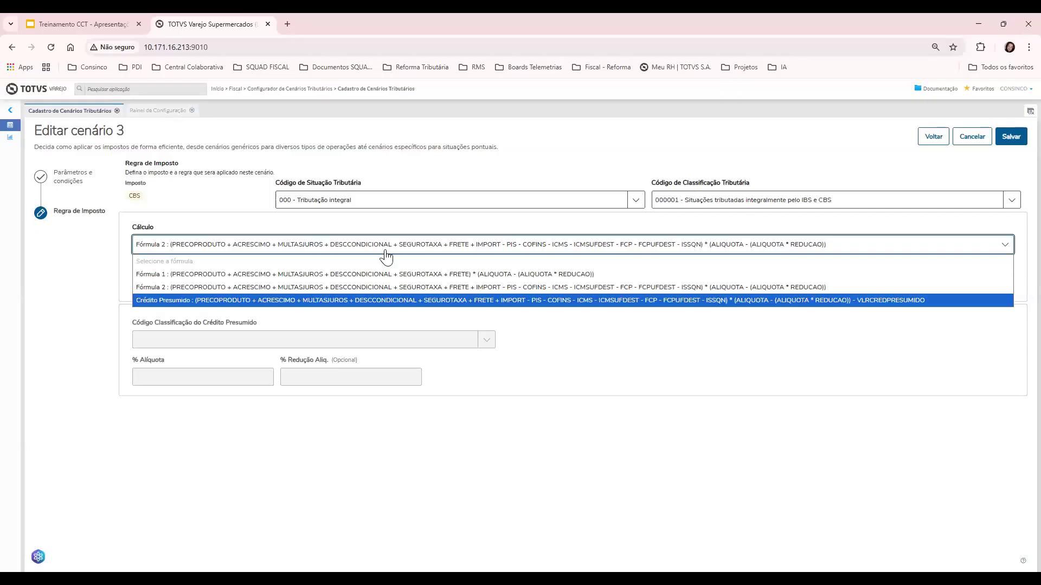
left_click(386, 247)
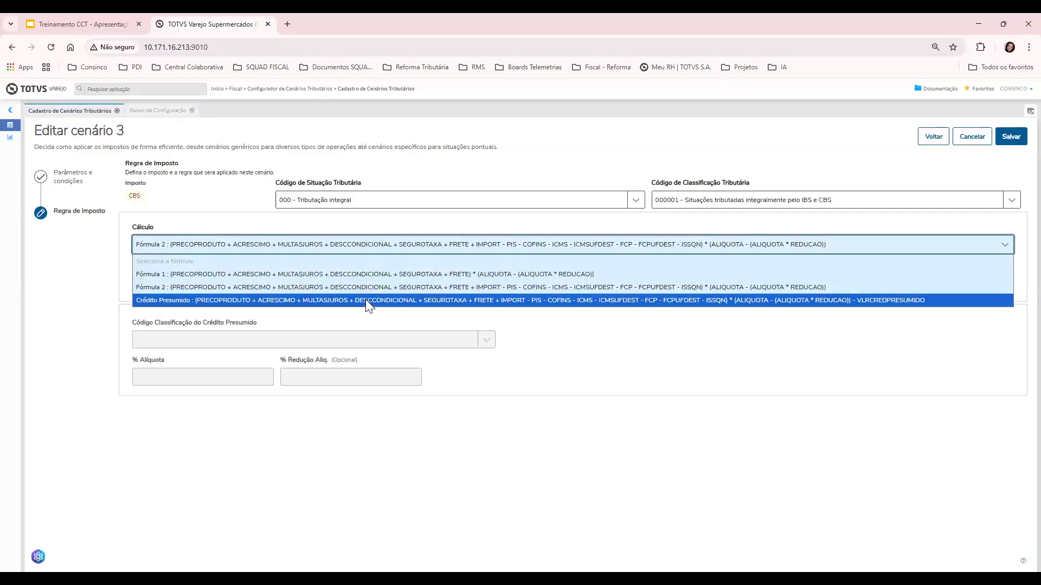
left_click(365, 299)
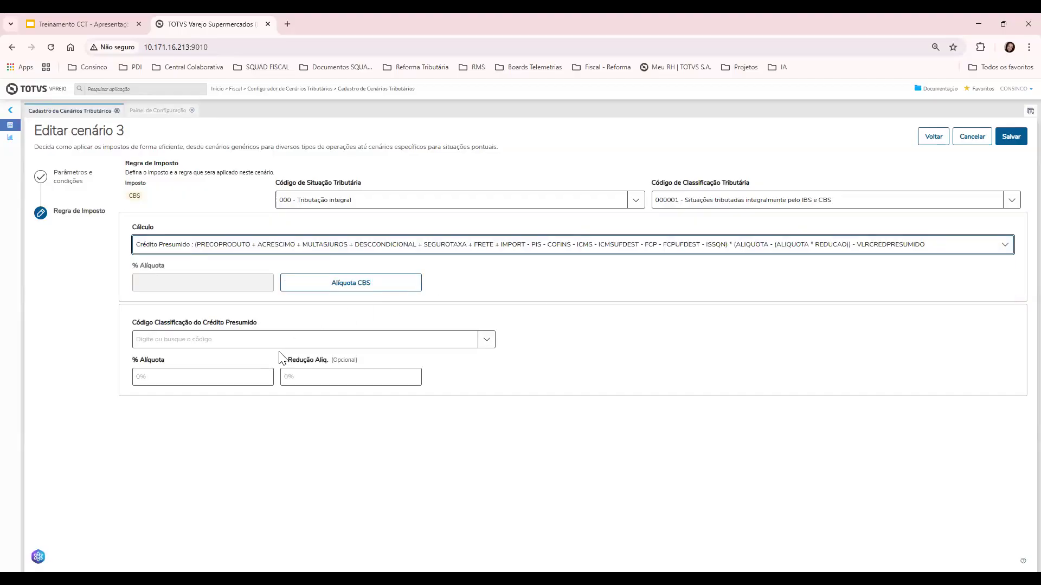
left_click(263, 253)
left_click(727, 345)
left_click(578, 206)
Replace the situation code with 620 Tributação monofásica and classification 620001
left_click_drag(578, 207, 264, 205)
key("BackSpace")
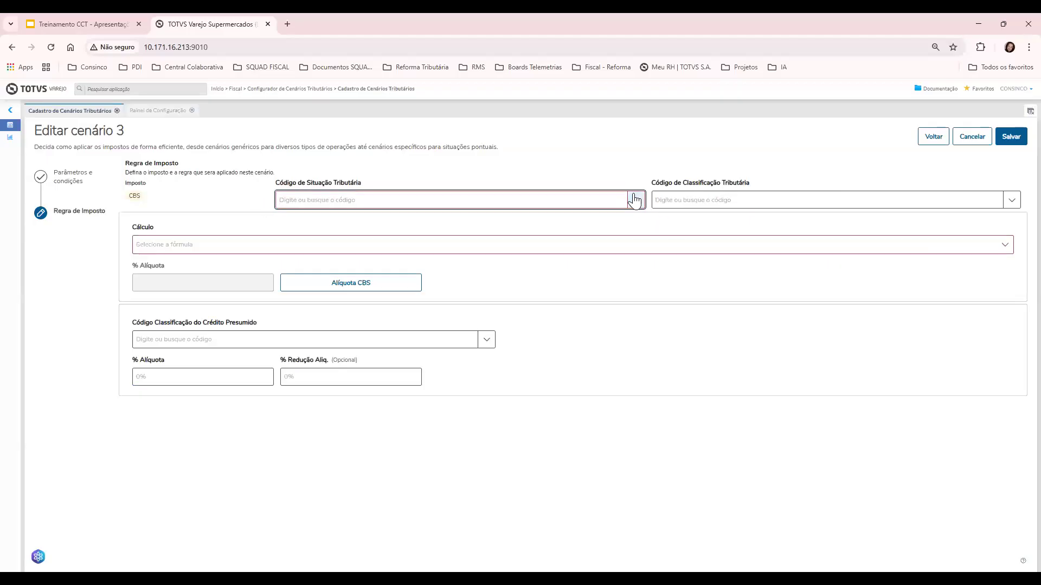
left_click(634, 200)
scroll(488, 271, "down", 5)
scroll(479, 260, "down", 1)
left_click(475, 229)
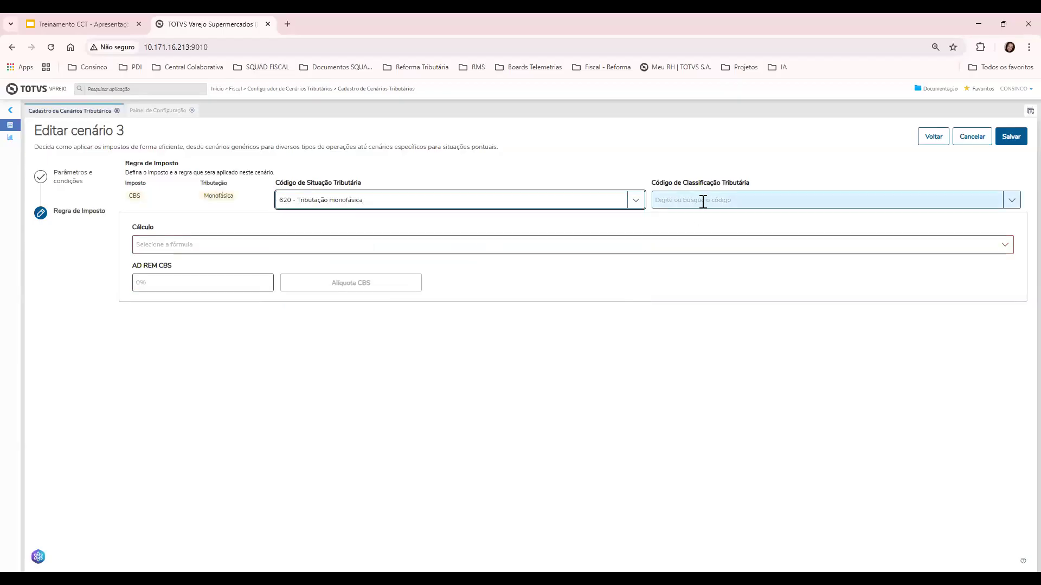
left_click(704, 201)
key("Return")
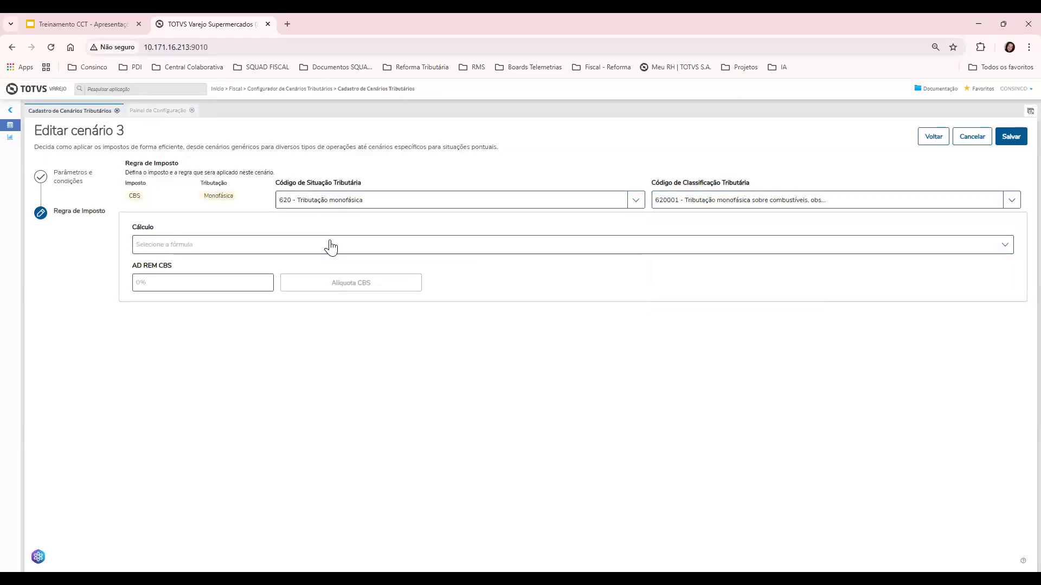
Apply the Monofásico : QUANTIDADE * ADREM calculation formula
left_click(331, 246)
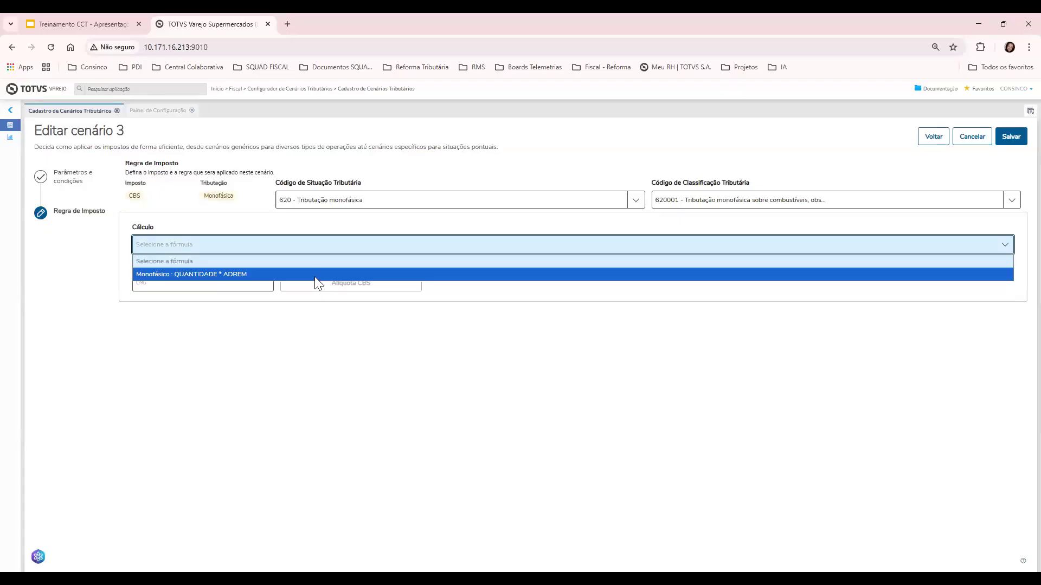
key("Return")
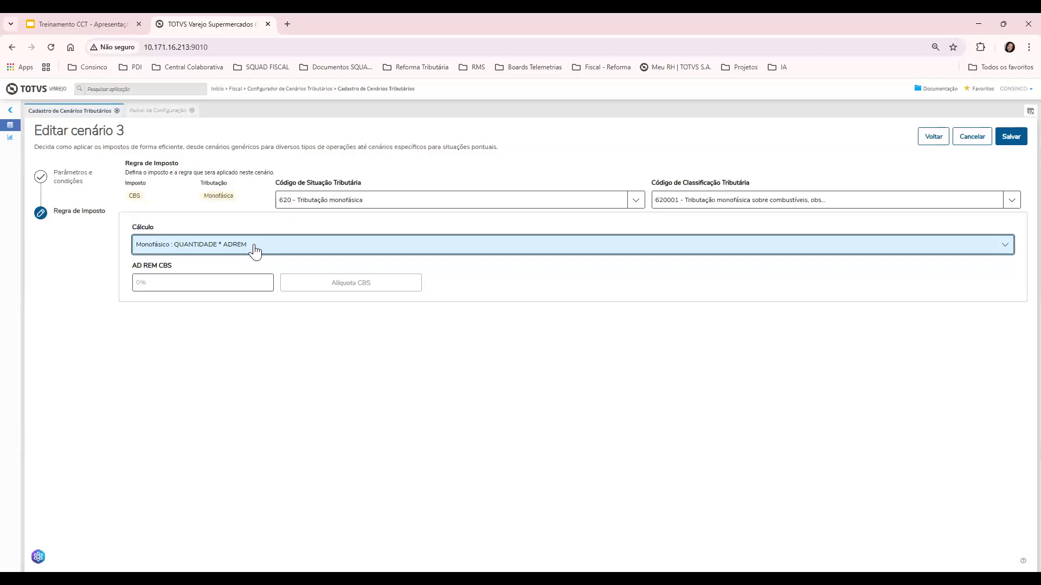
left_click(312, 200)
scroll(386, 255, "up", 5)
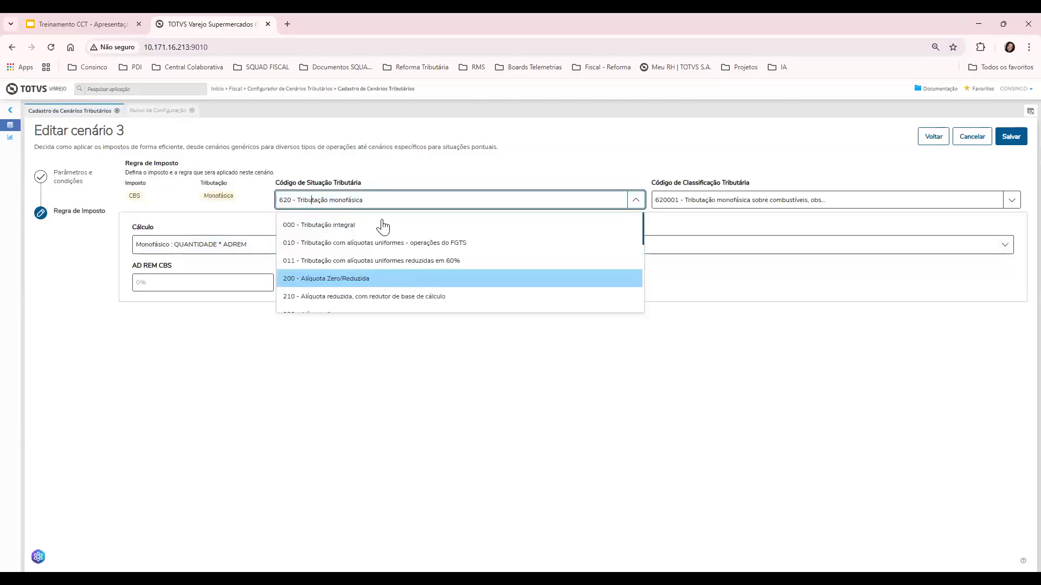
Revert the situation code to 000 - Tributação integral and return to the parameters step
left_click(380, 224)
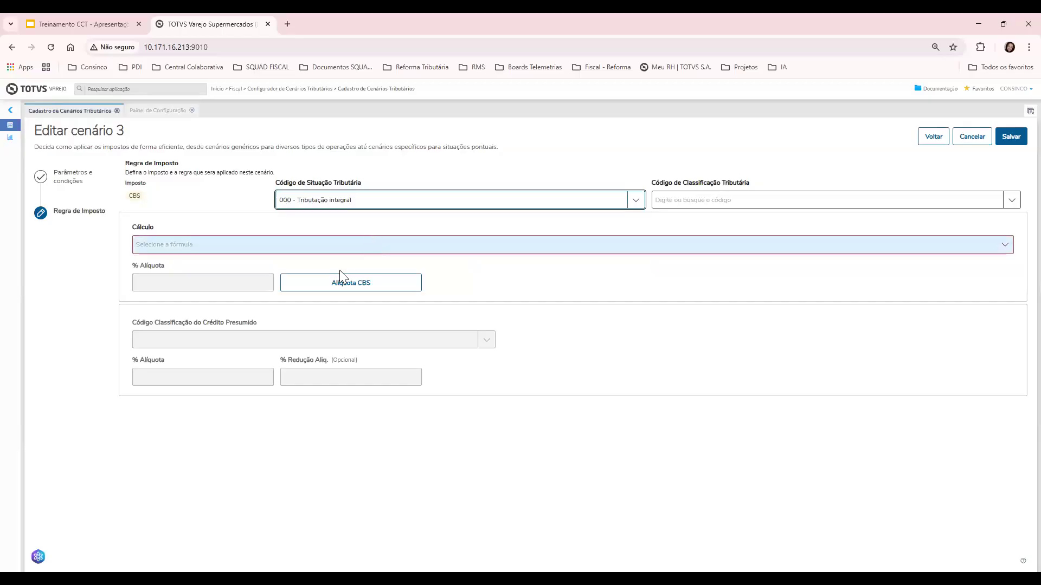
left_click(340, 245)
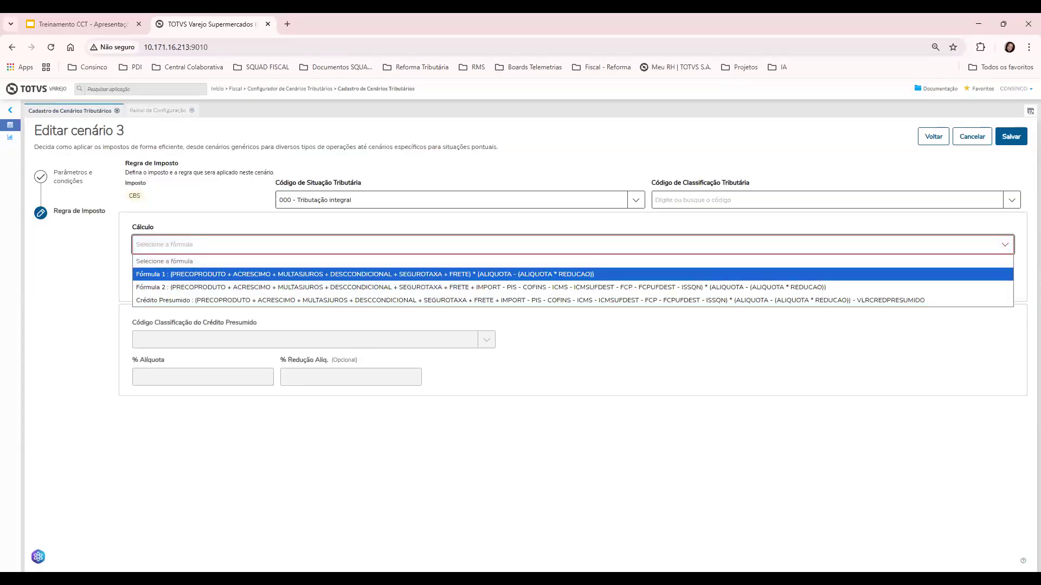
key("Escape")
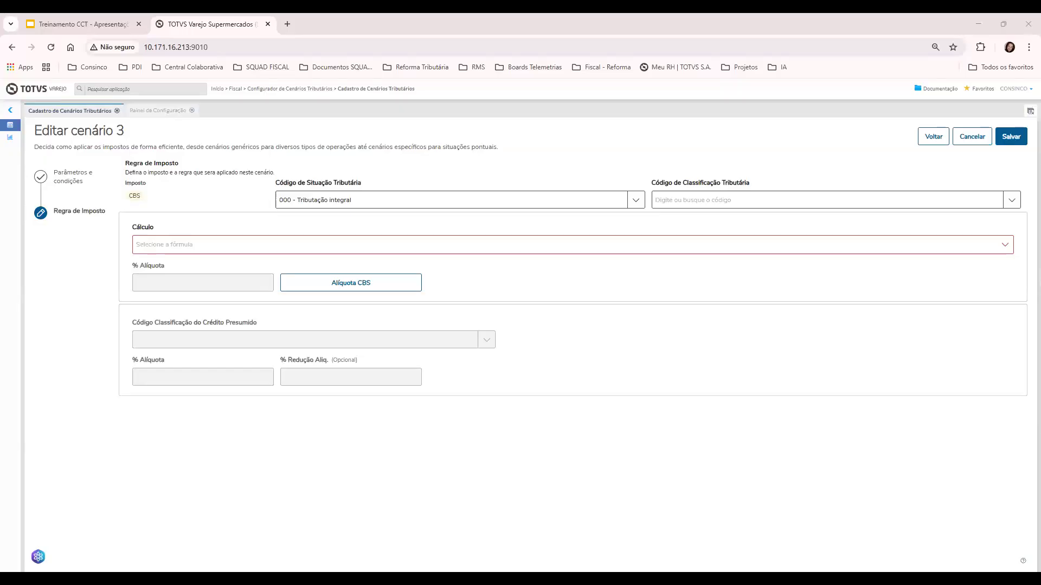
left_click(932, 140)
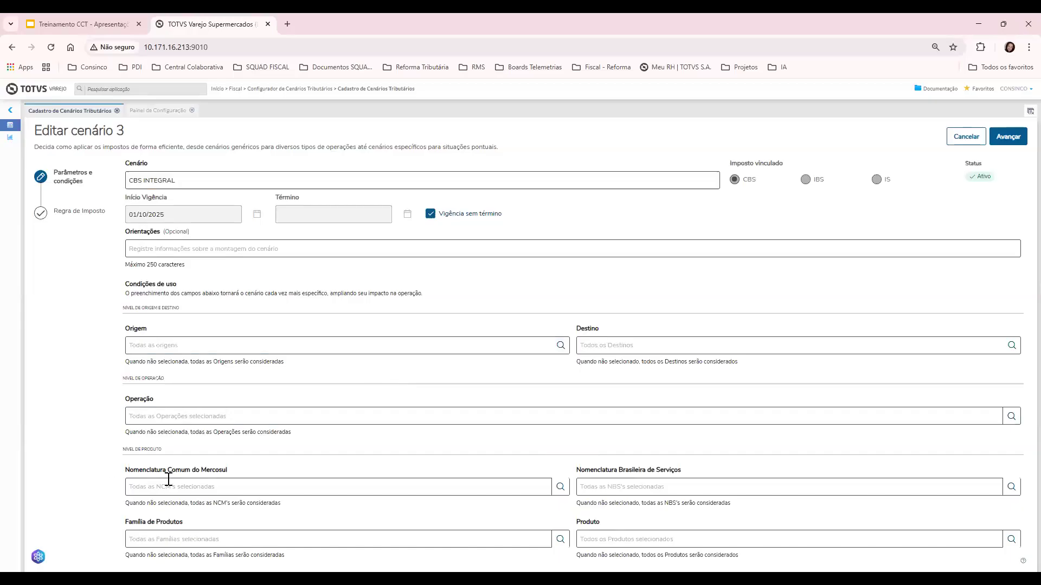
left_click(232, 542)
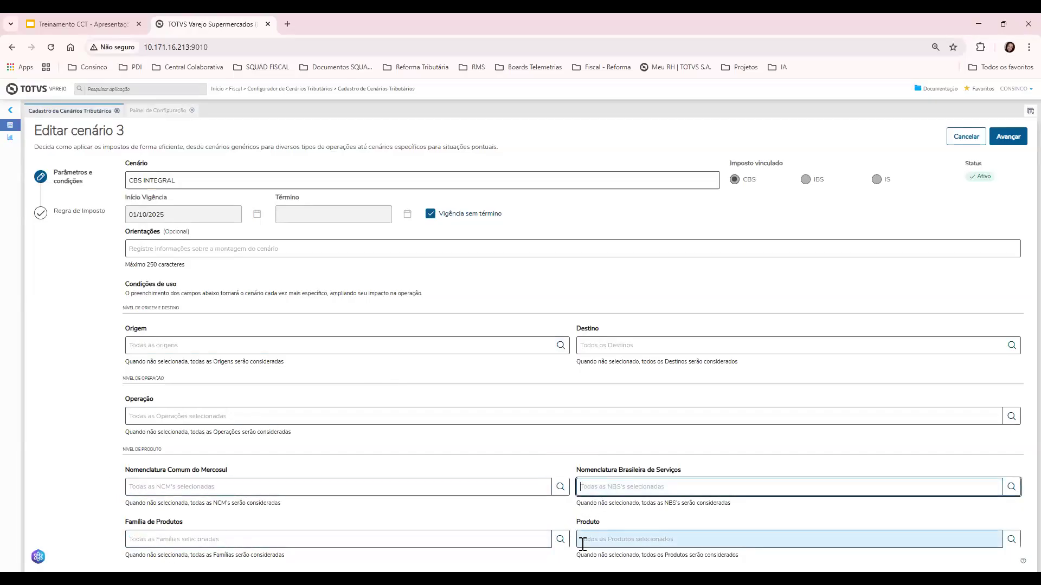
left_click(1011, 539)
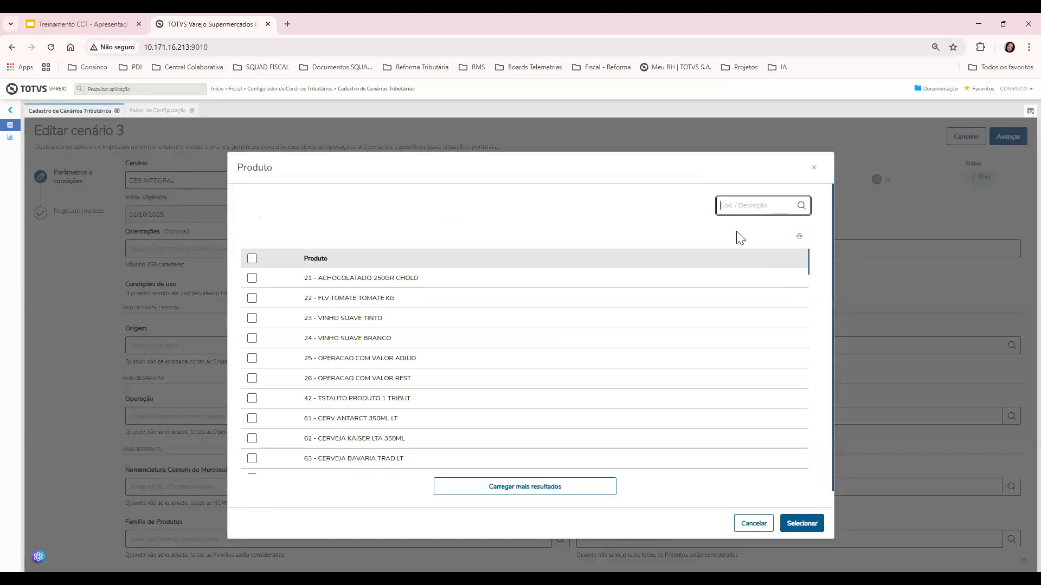
left_click(720, 205)
left_click(787, 271)
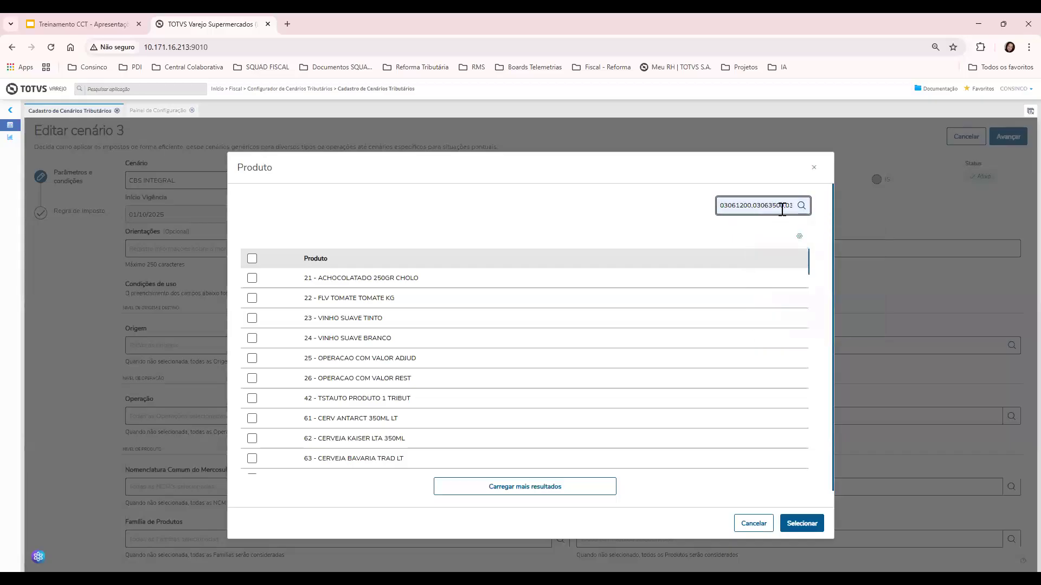
key("ctrl+a")
key("BackSpace")
left_click(757, 528)
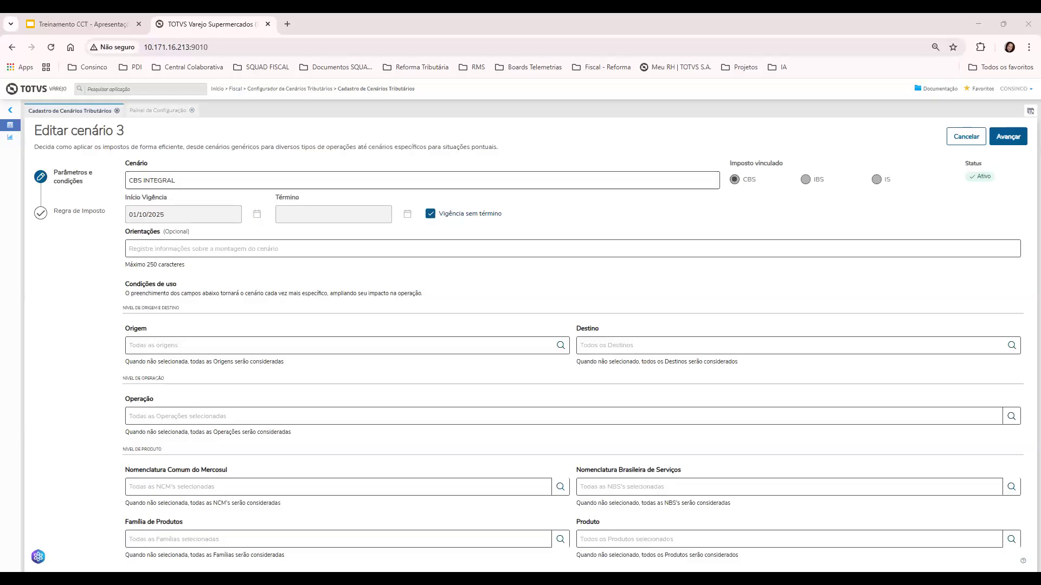
Advance scenario 3 to its tax rule step and list the Cálculo formulas
left_click(998, 142)
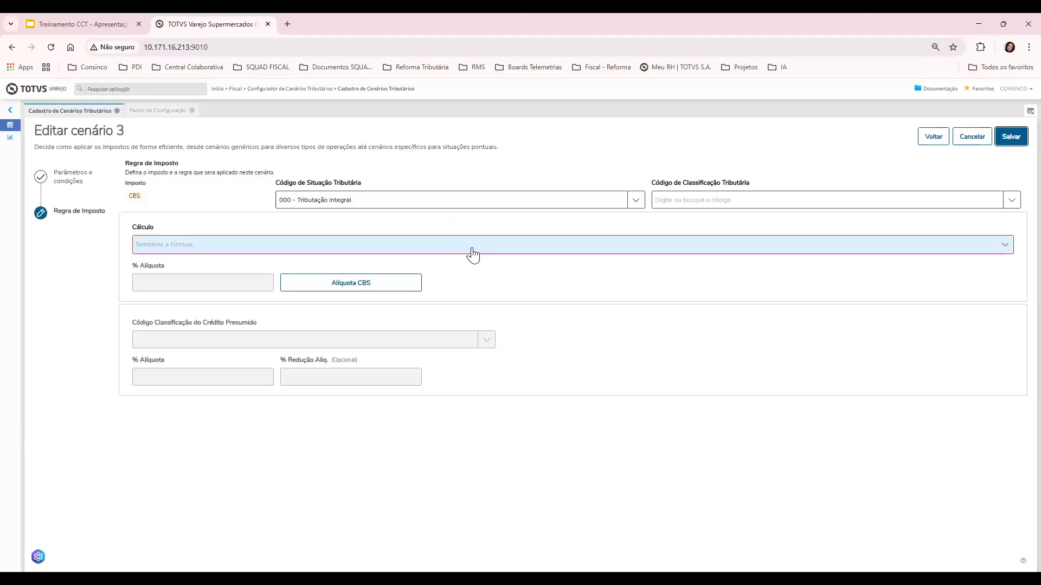
left_click(472, 254)
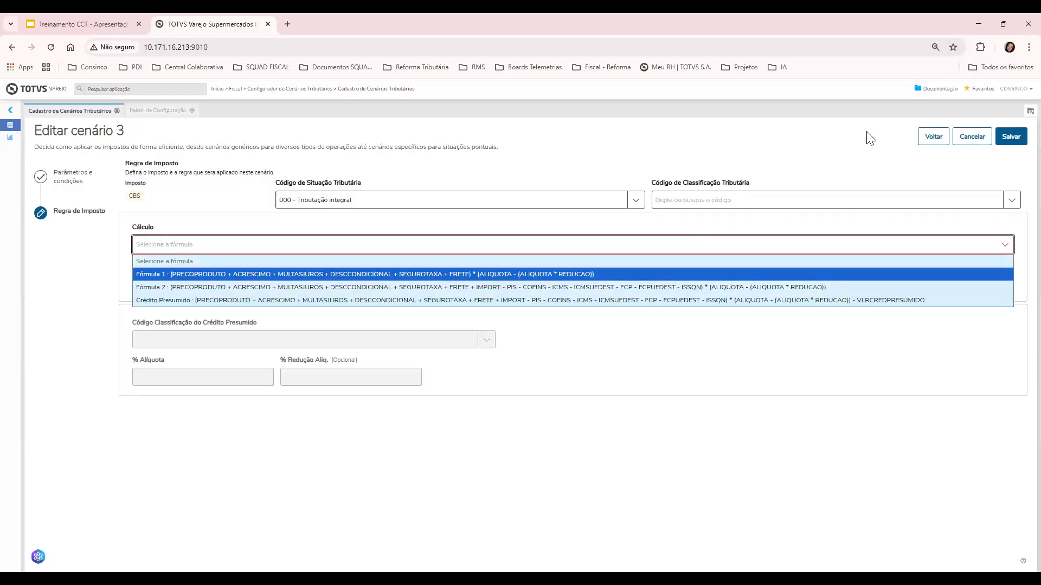
Close the formula list, return to the parameters and conditions step, and switch to the training slides
left_click(932, 136)
left_click(933, 136)
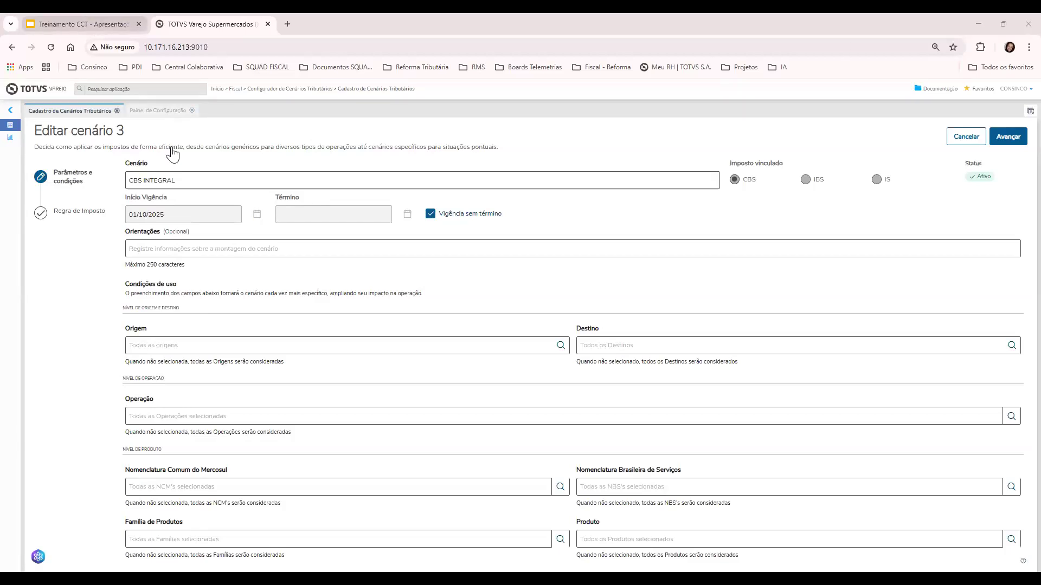
key("ctrl+1")
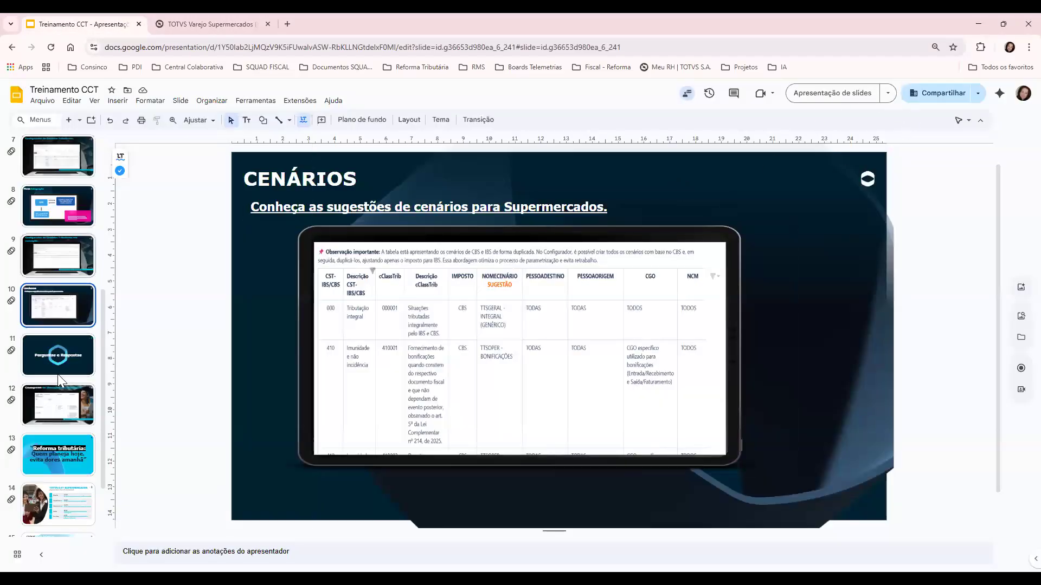
Briefly present the Cronograma slide (slide 12) full screen, then return to editing
left_click(66, 400)
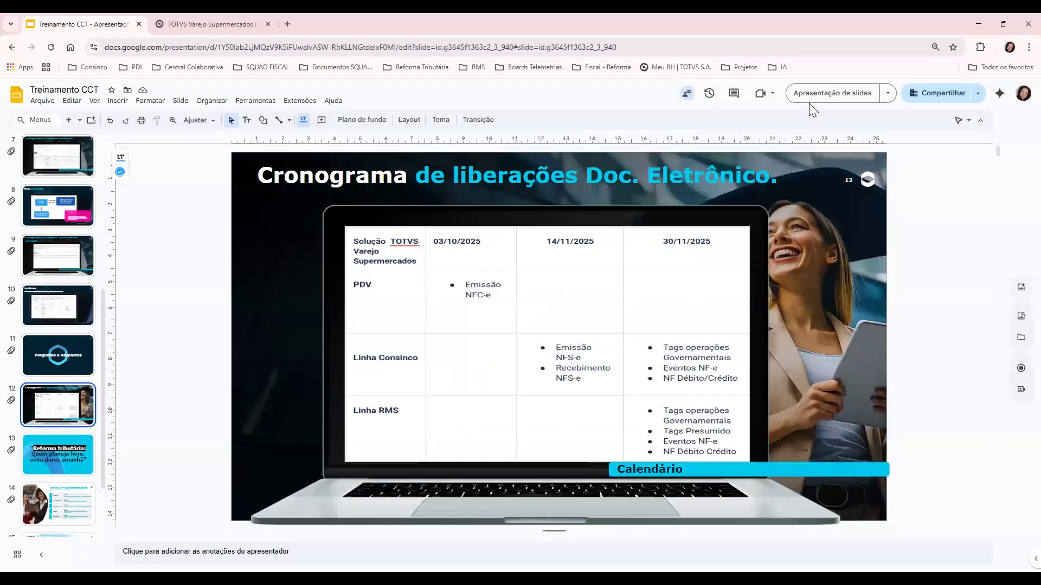
scroll(125, 439, "down", 1)
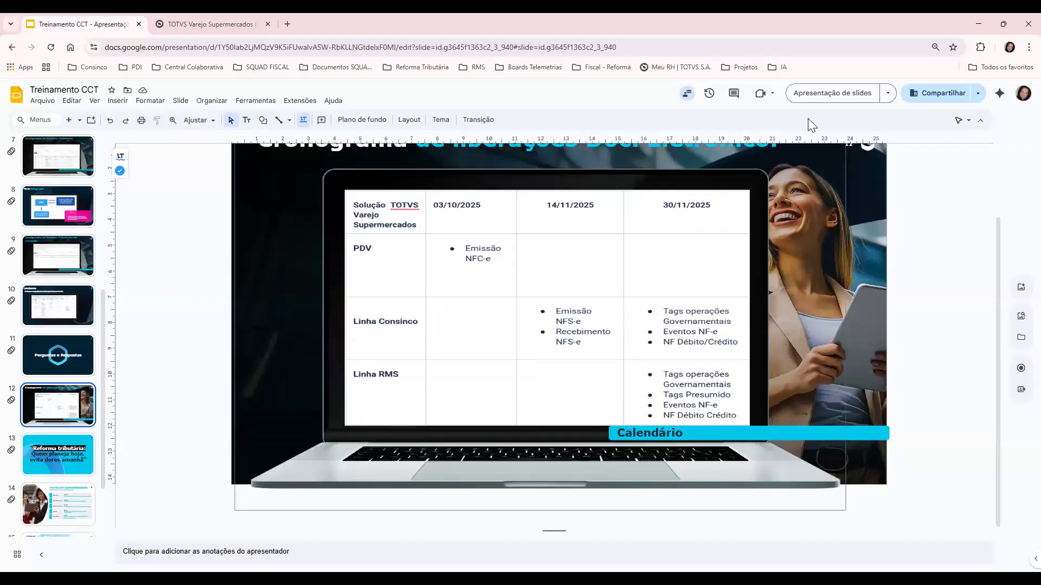
left_click(834, 92)
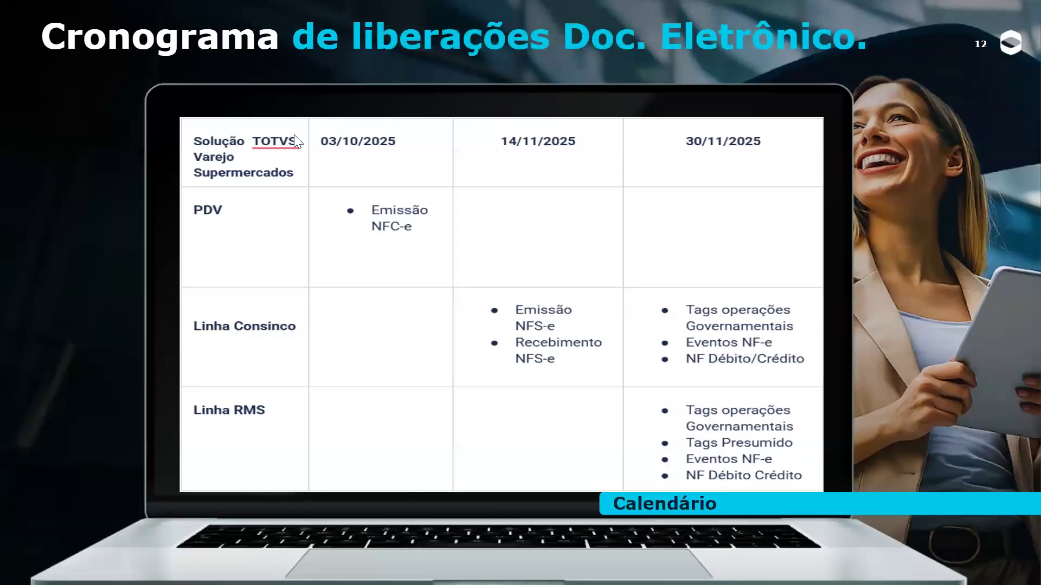
key("Escape")
Select the CENÁRIOS slide and start the slideshow from it
left_click(57, 352)
key("Up")
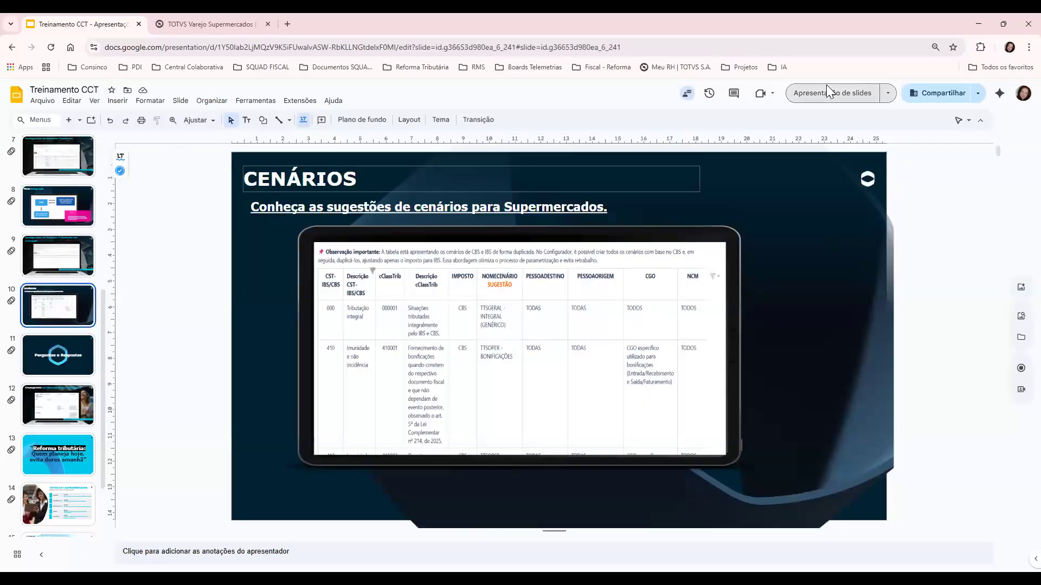
left_click(826, 87)
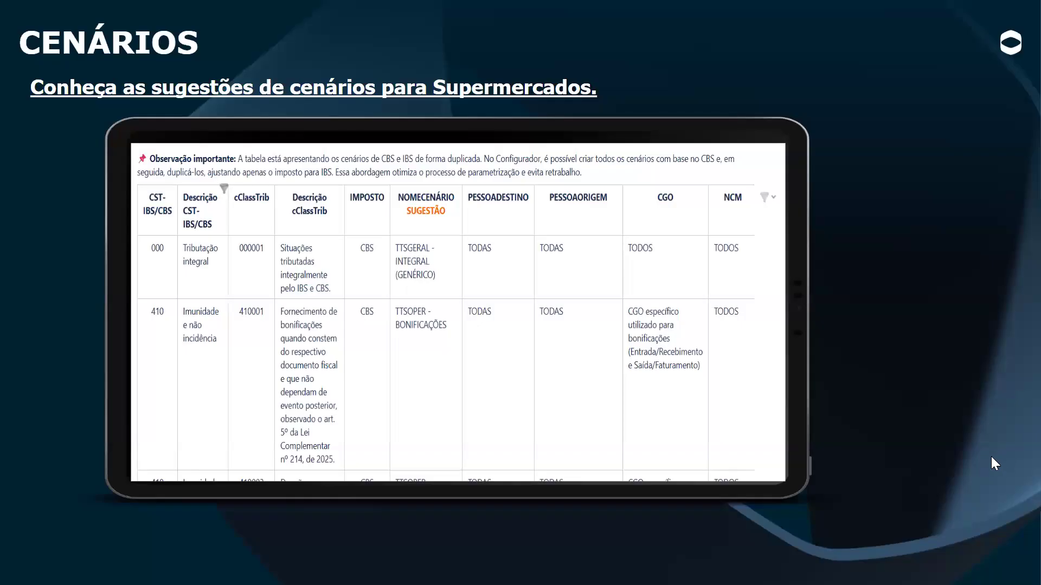
Advance past Perguntas e Respostas and Cronograma to the 'Reforma tributária: Quem planeja hoje, evita dores amanhã' slide
key("Right")
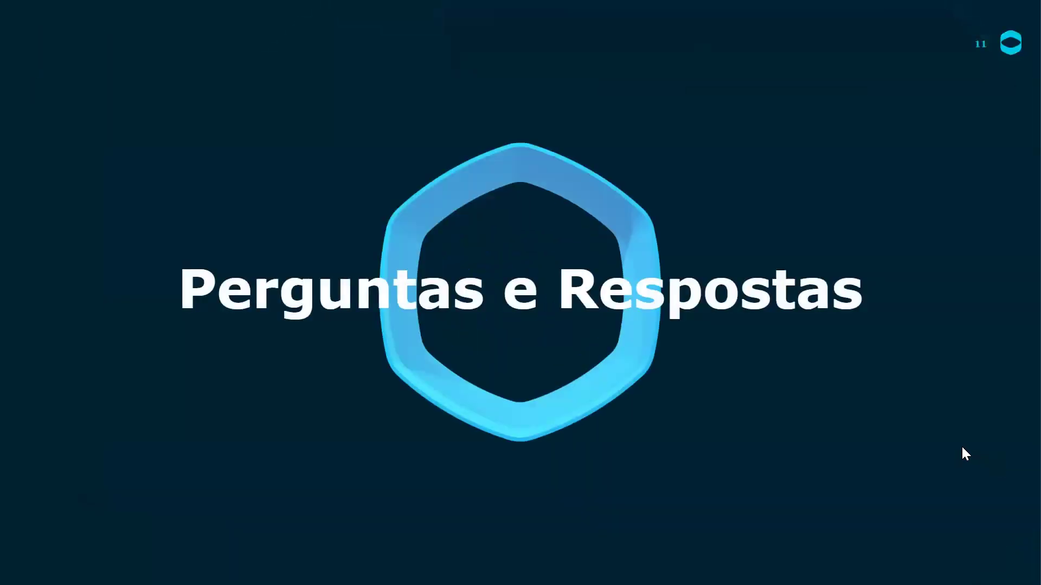
key("Right")
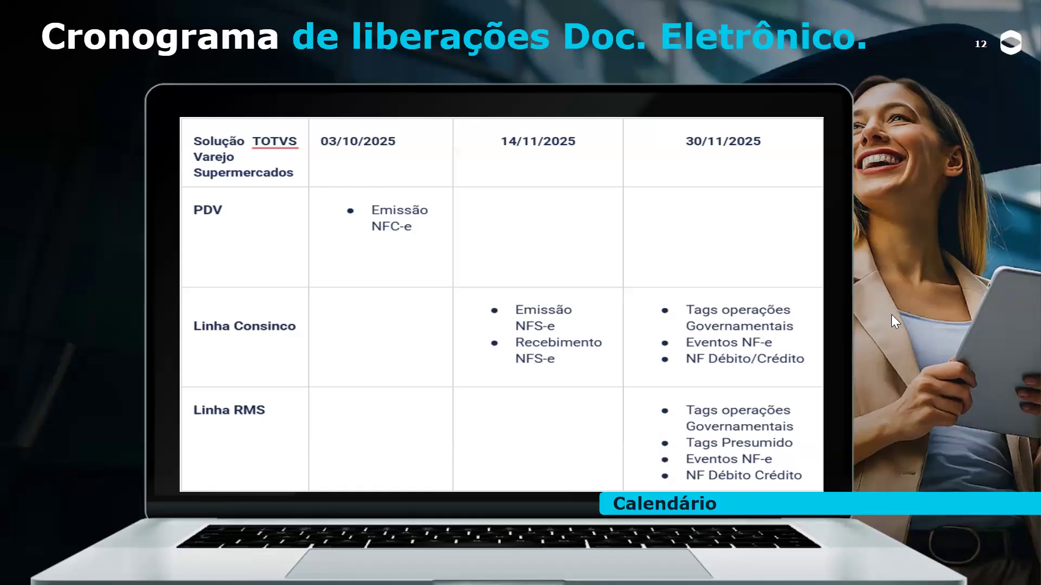
left_click(908, 245)
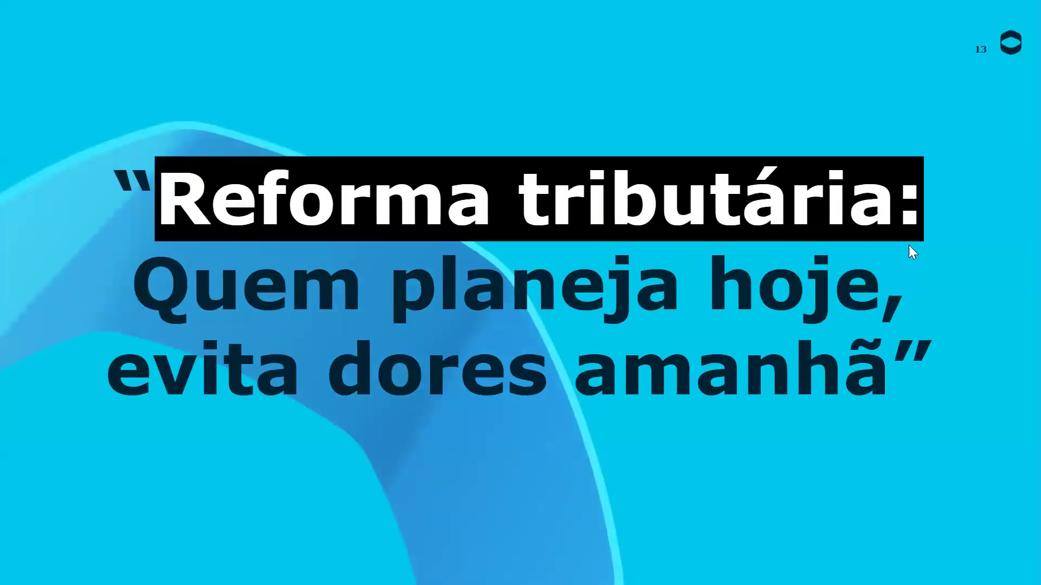